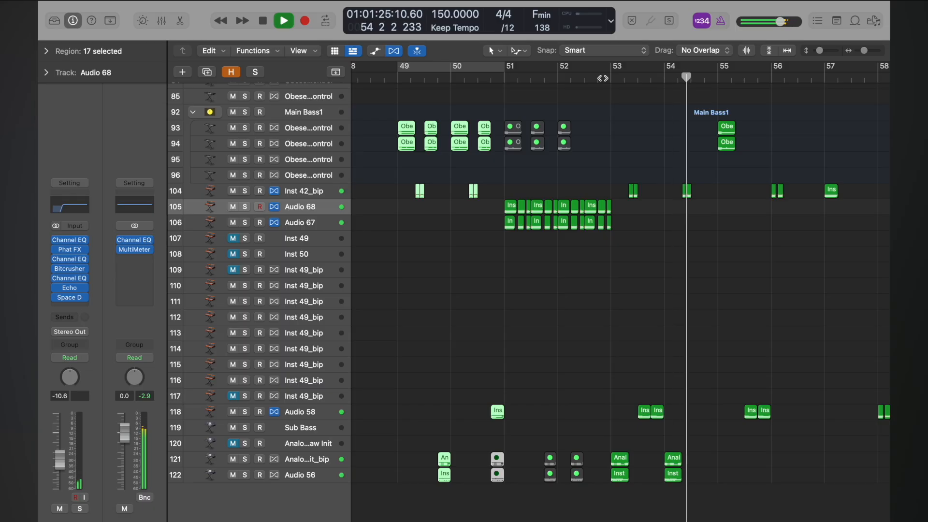
Move the regions of bars 53 onward four bars later so they start at bar 57, and play them.
scroll(656, 130, "left", 4)
scroll(657, 129, "right", 2)
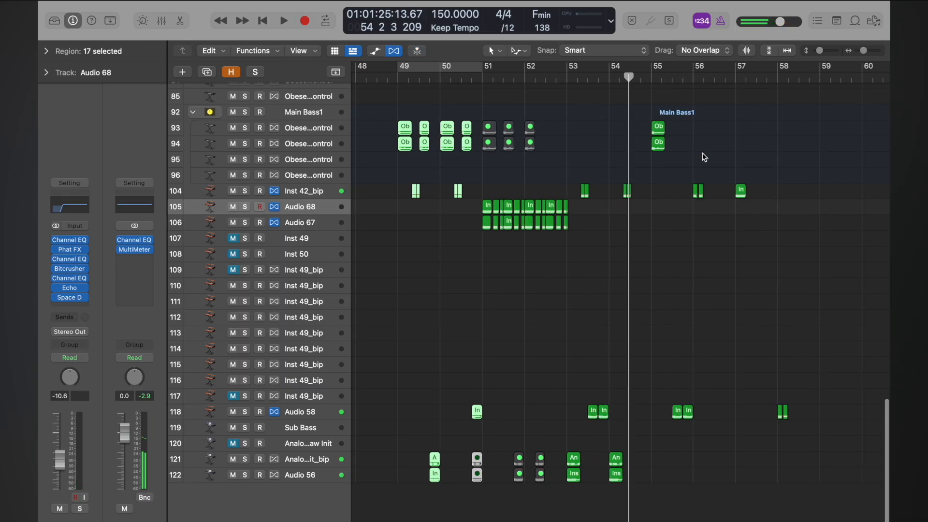
left_click_drag(576, 97, 791, 484)
left_click_drag(572, 460, 741, 463)
double_click(733, 77)
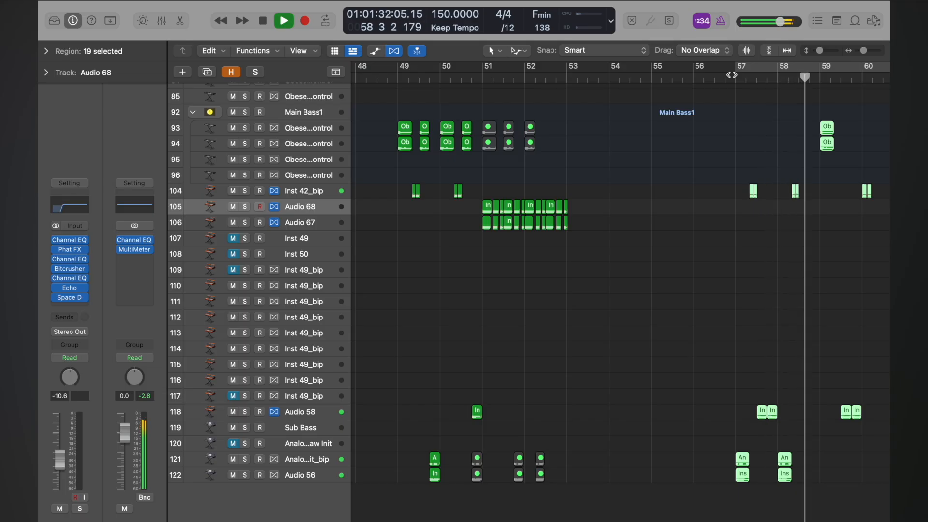
key("space")
Play the section from bar 49, mute the Audio 67 track and stop playback.
scroll(413, 74, "left", 10)
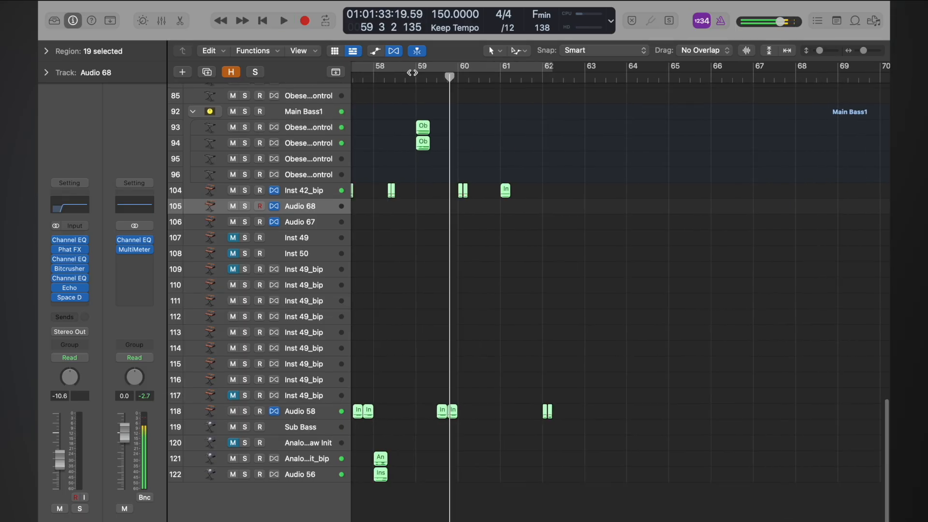
scroll(384, 86, "left", 2)
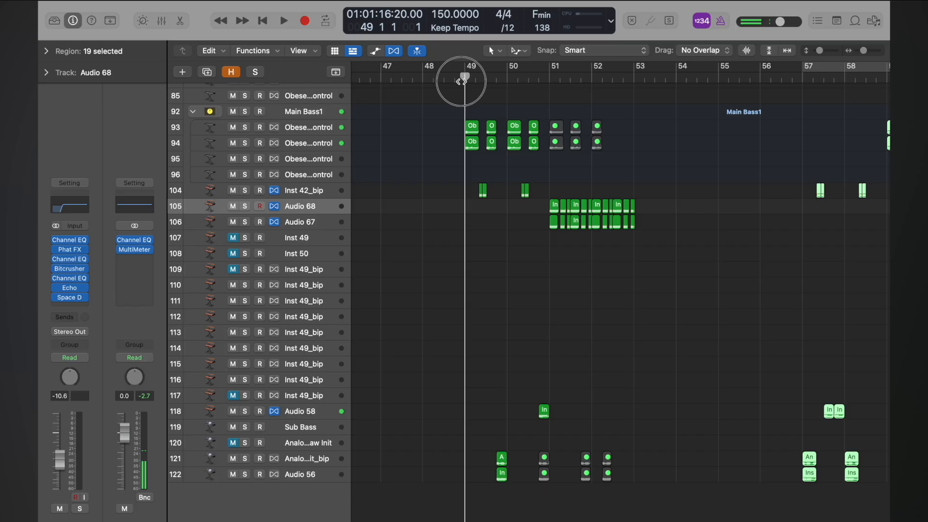
key("space")
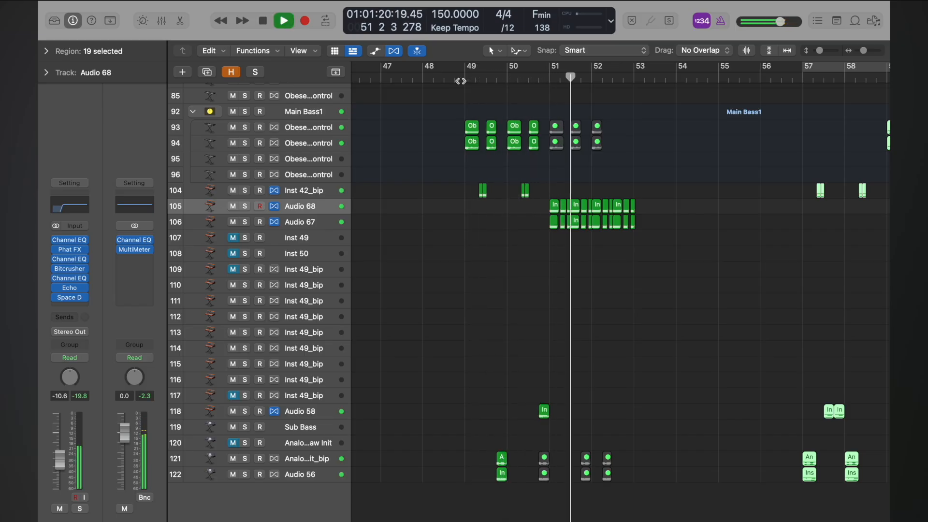
left_click(233, 222)
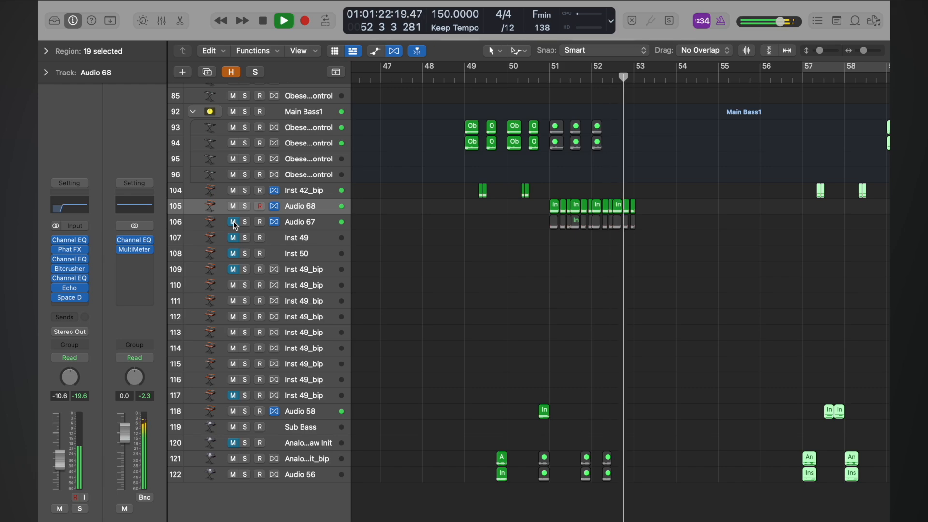
left_click(233, 221)
key("space")
left_click_drag(654, 223, 547, 232)
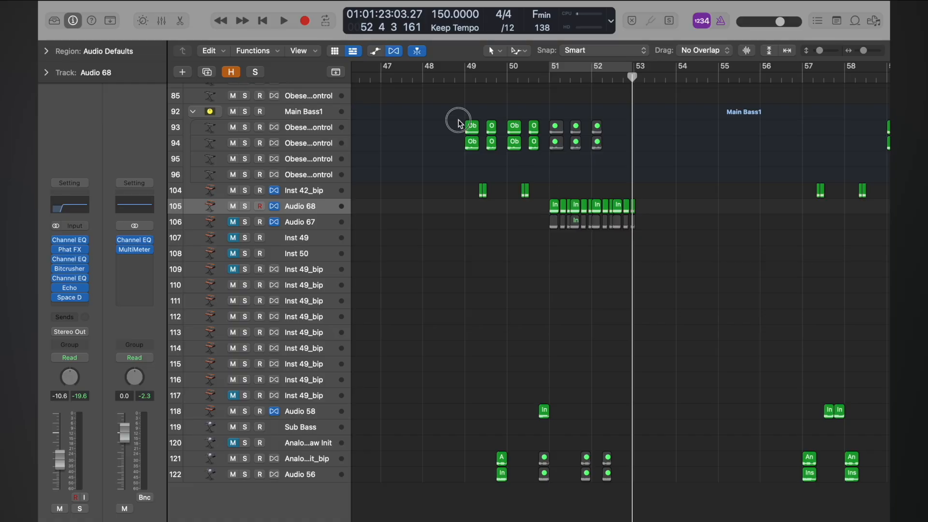
Copy the regions of bars 49 and 50 on all tracks to bar 53, and play the section from bar 49.
left_click_drag(458, 122, 544, 492)
left_click_drag(473, 126, 642, 127)
double_click(463, 76)
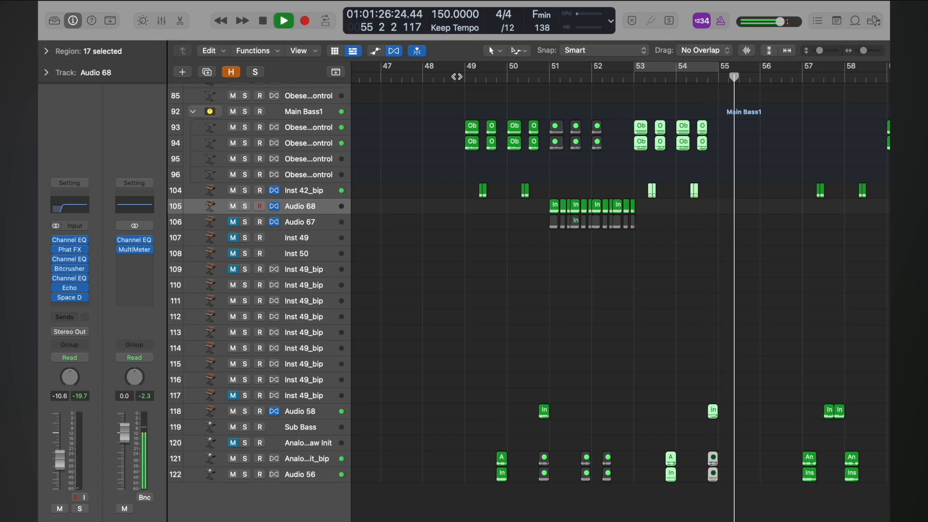
key("space")
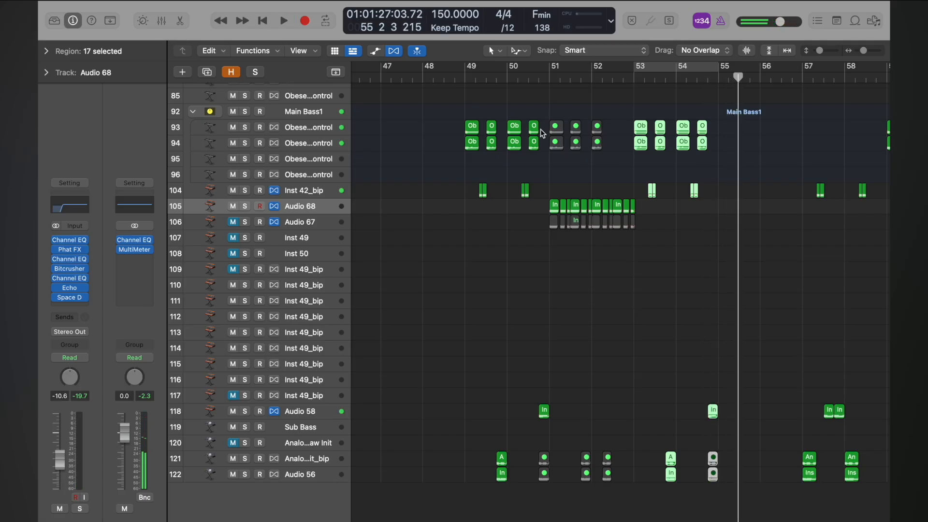
Zoom in on the copied regions and play them from the middle of bar 53.
key("super+Right")
key("super+Right")
key("super+Right")
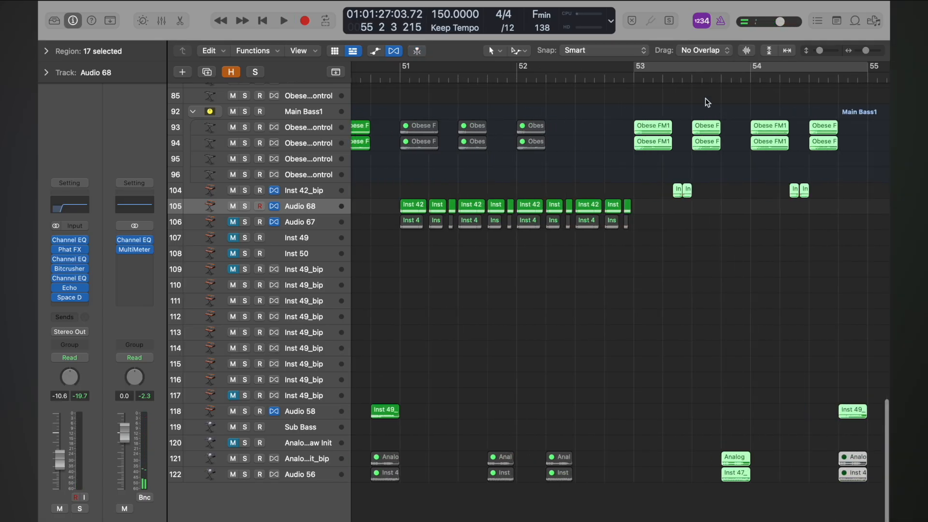
left_click(691, 78)
key("space")
left_click(691, 78)
key("space")
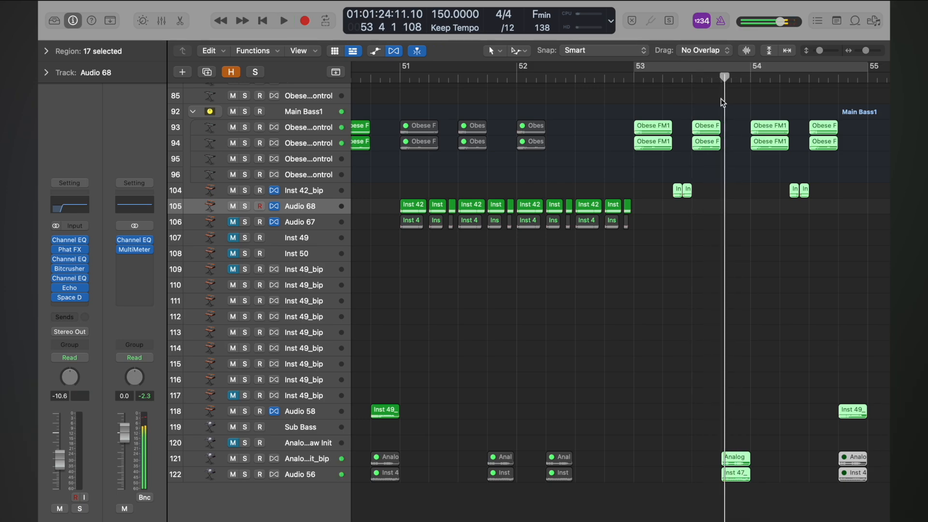
Undo the copying of the regions to bar 53.
left_click(747, 182)
scroll(747, 183, "down", 1)
scroll(748, 182, "right", 2)
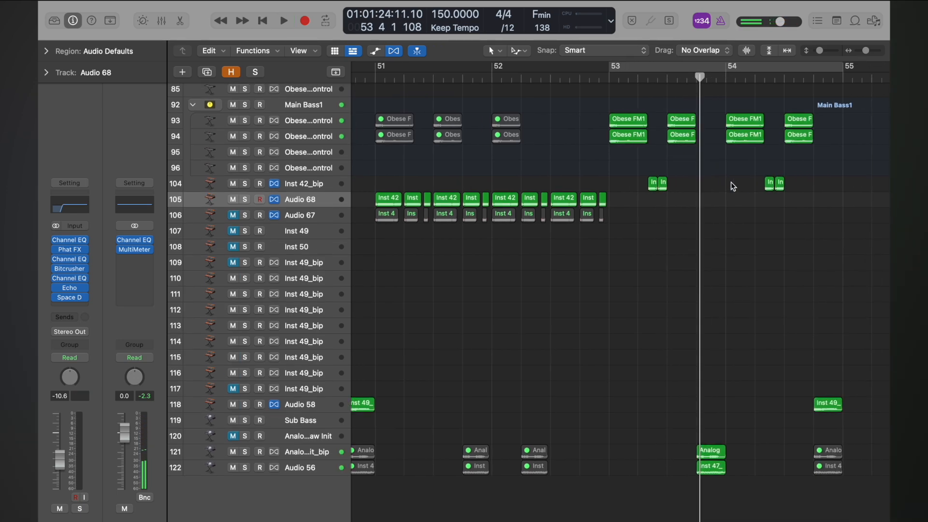
scroll(731, 183, "left", 4)
key("super+z")
Select the two Obese FM1 bass regions at 49 3 on tracks 93 and 94 and show their region parameters.
scroll(731, 183, "left", 10)
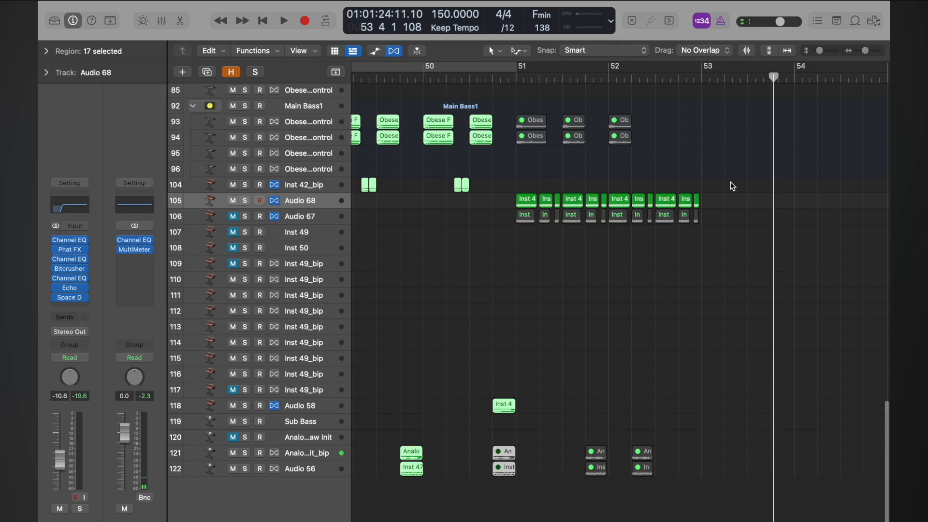
scroll(731, 182, "right", 6)
scroll(731, 199, "up", 5)
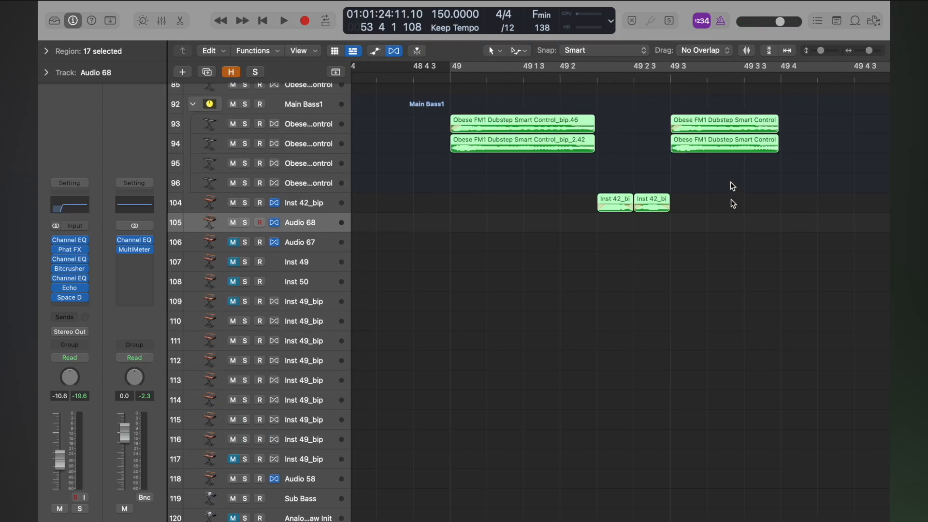
scroll(732, 202, "right", 3)
scroll(730, 198, "right", 1)
left_click(671, 102)
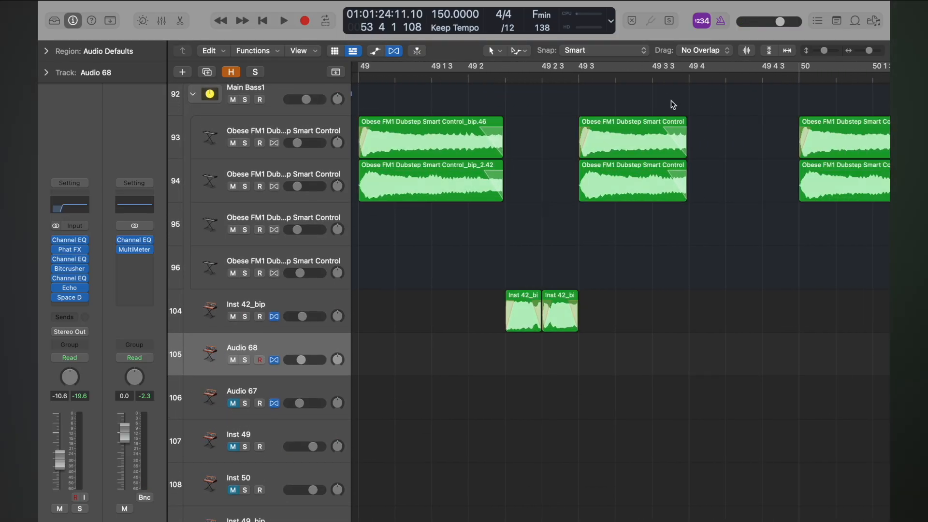
left_click_drag(693, 99, 649, 241)
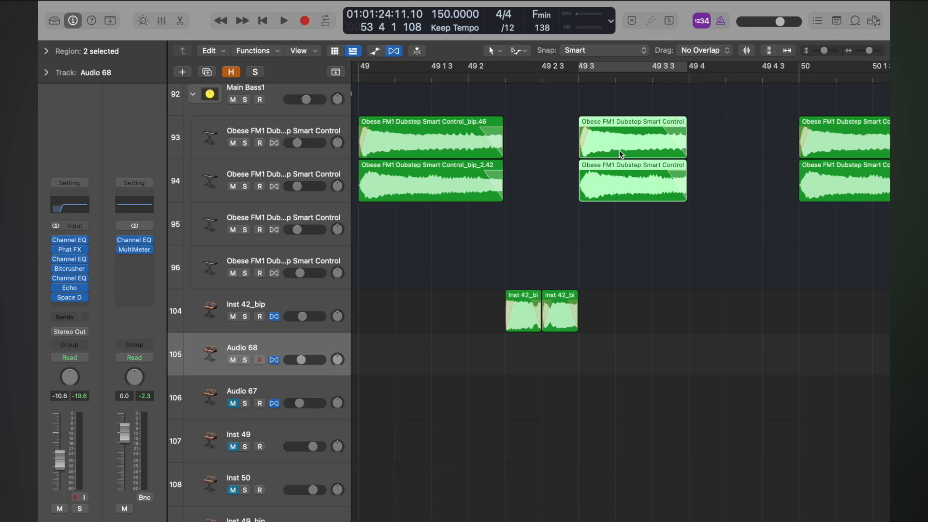
left_click(85, 54)
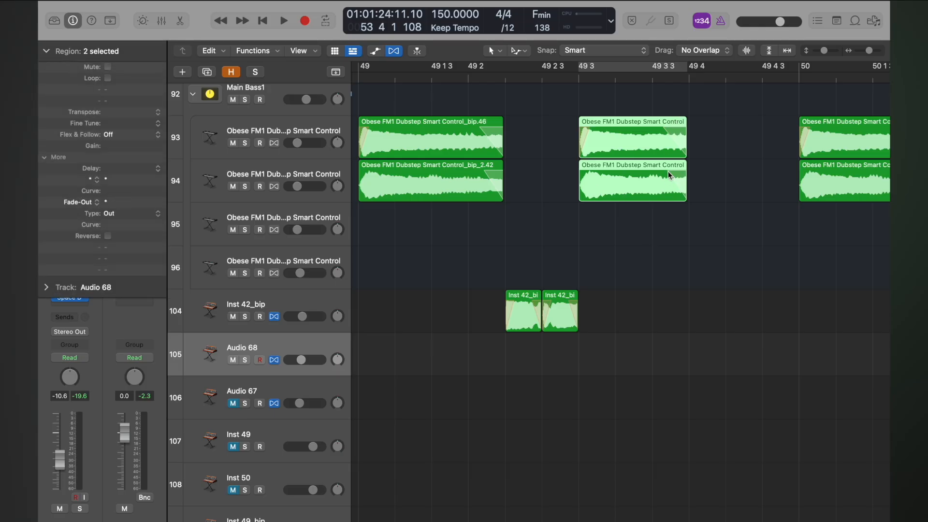
Assign the Fade Tool as the secondary tool and shorten the fade-outs of both bass regions at 49 3, setting track 94's to 20.
left_click(746, 150)
left_click(519, 51)
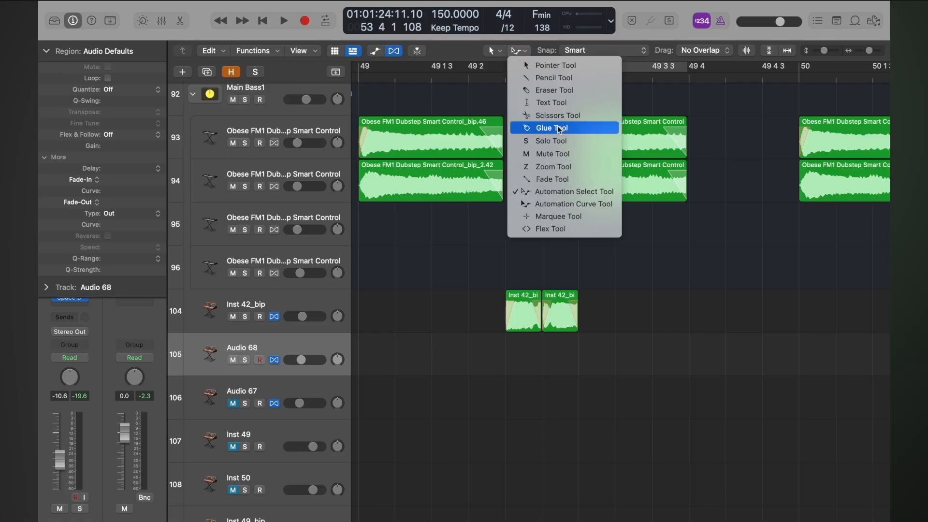
left_click(553, 180)
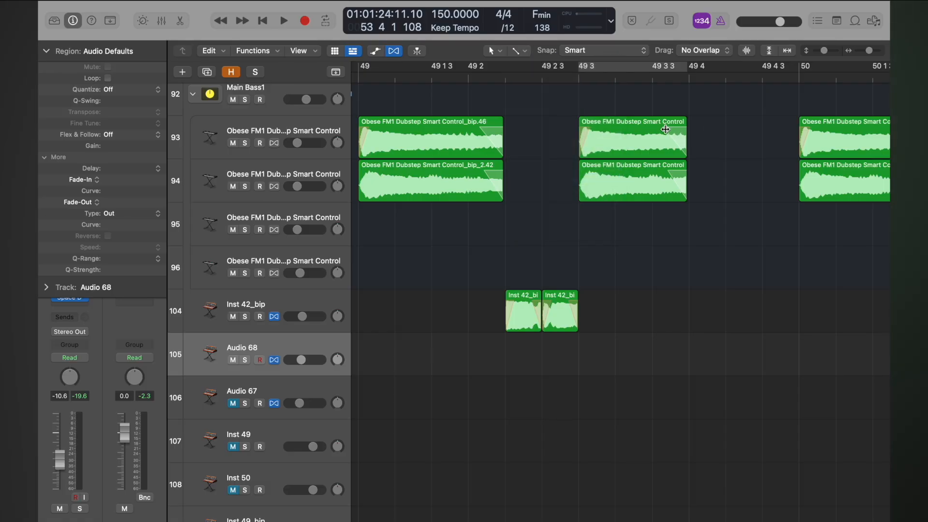
left_click(680, 135)
left_click(677, 176)
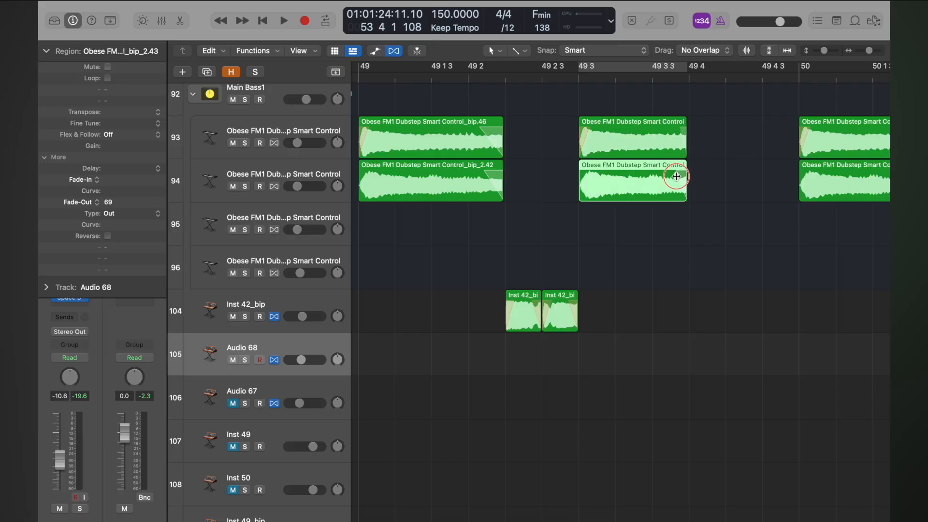
Play the shortened fades from 49 3, and play the passage again from bar 49.
key("space")
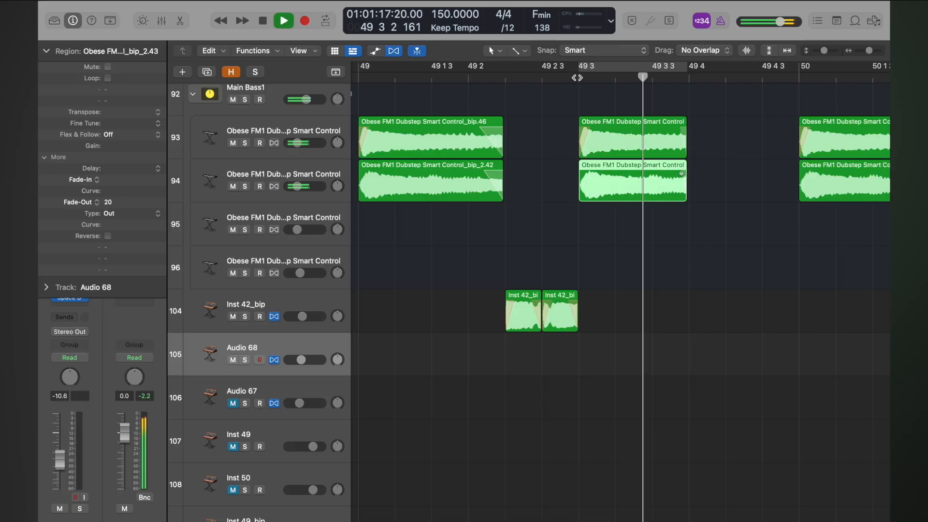
left_click(577, 78)
key("super+Left")
key("super+Left")
key("super+Up")
key("super+Up")
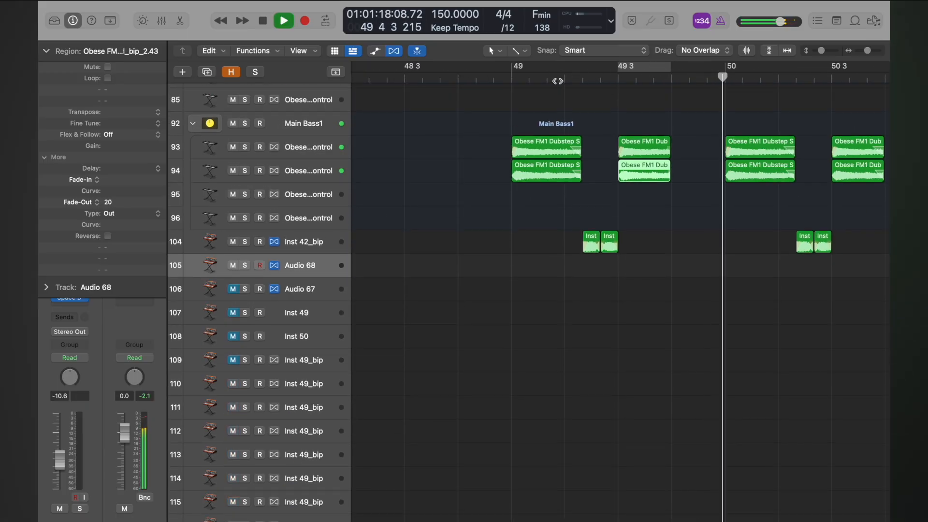
left_click(511, 80)
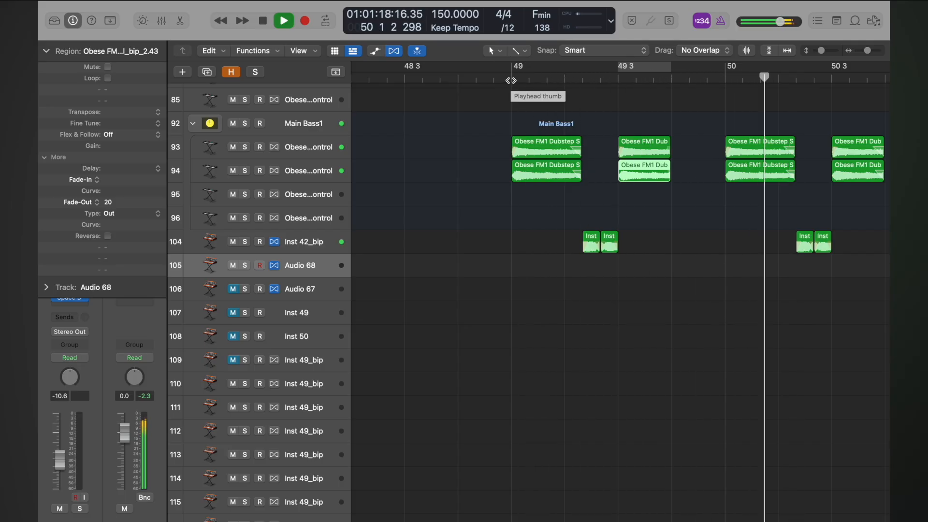
key("space")
scroll(528, 145, "left", 3)
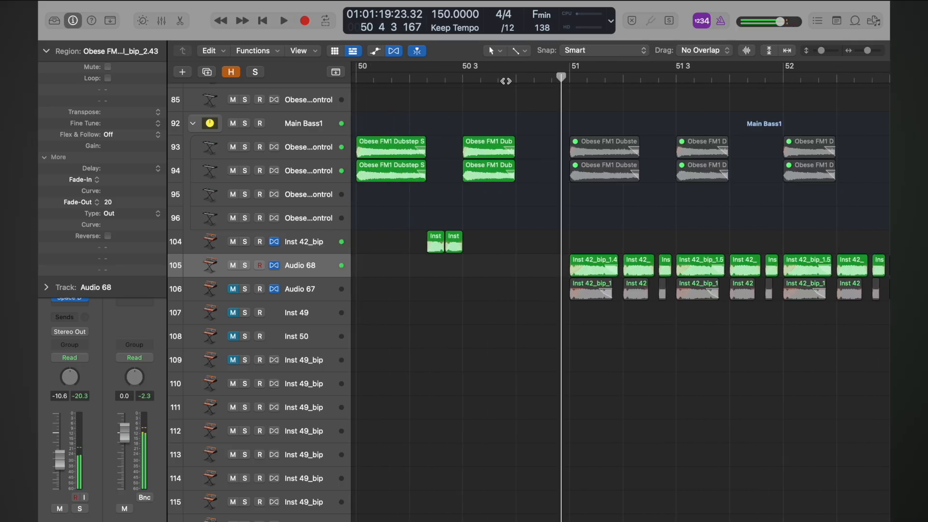
Select both bass regions at 49 3 and extend their ends slightly to 49 4.
scroll(528, 146, "left", 5)
key("super+Right")
key("super+Right")
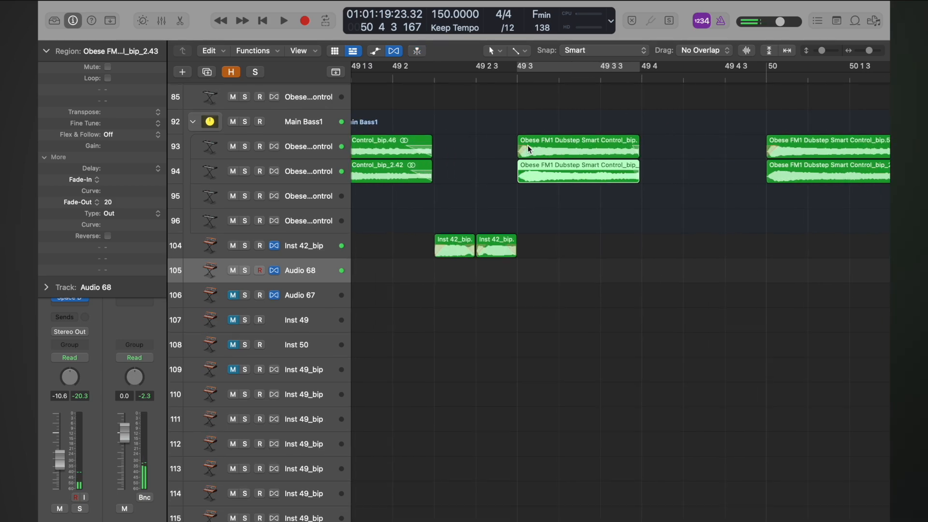
key("super+Down")
key("super+Down")
key("super+Down")
key("super+Down")
key("super+Right")
key("super+Right")
scroll(528, 149, "right", 4)
scroll(528, 149, "up", 1)
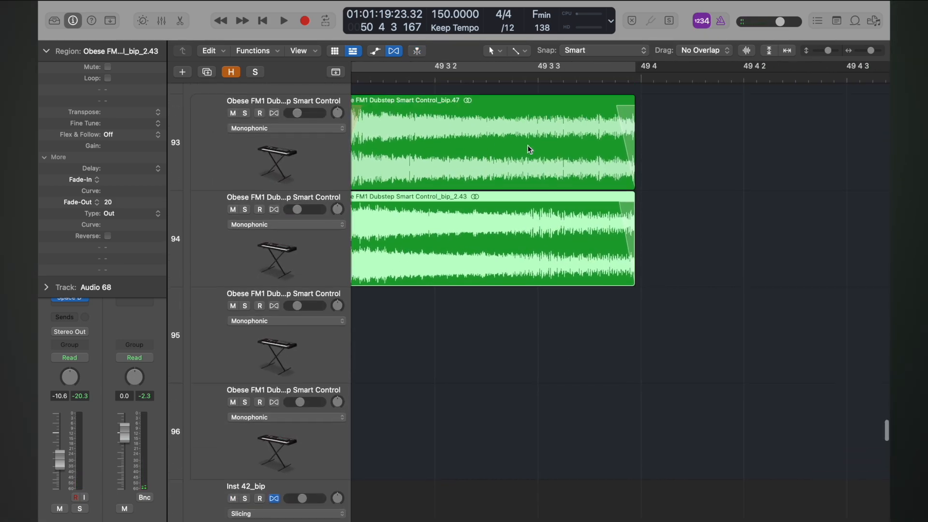
left_click_drag(665, 151, 640, 282)
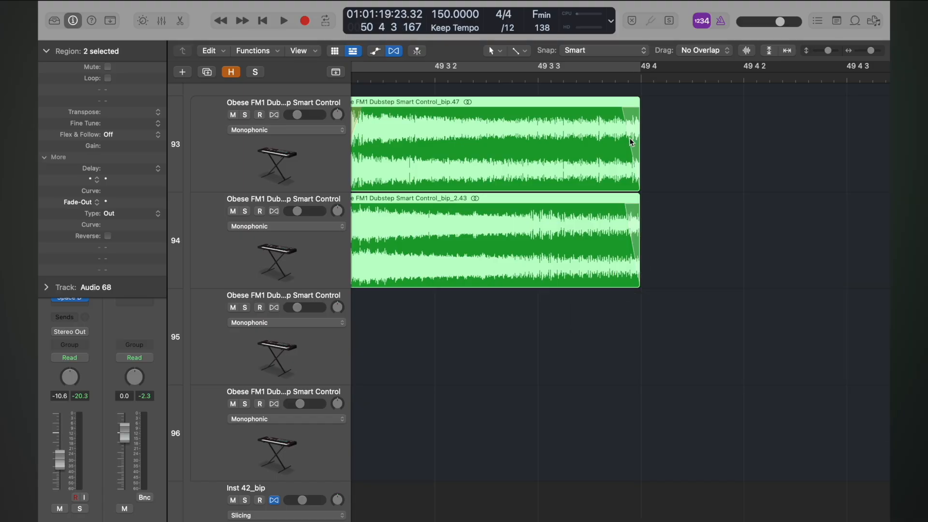
Play the extended bass regions from 49 3, and audition the whole passage from bar 49.
key("super+Left")
key("super+Left")
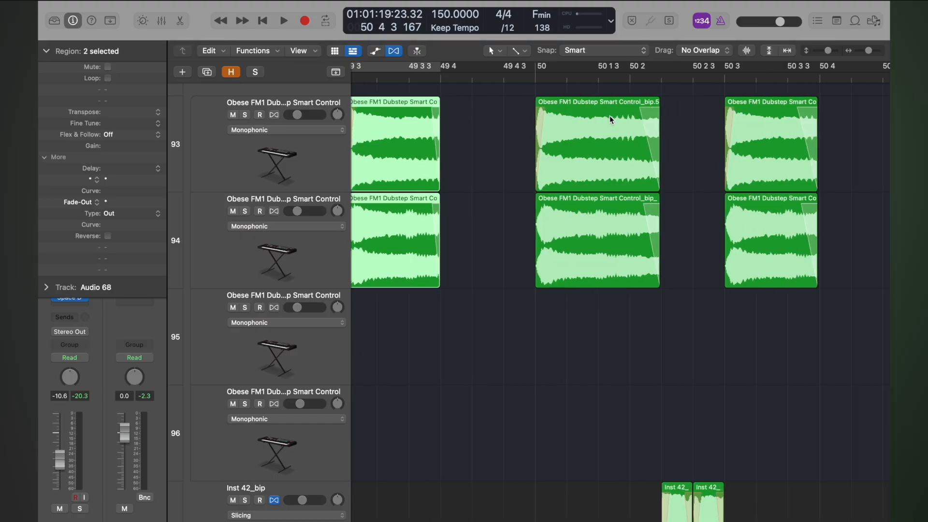
key("super+Up")
double_click(440, 76)
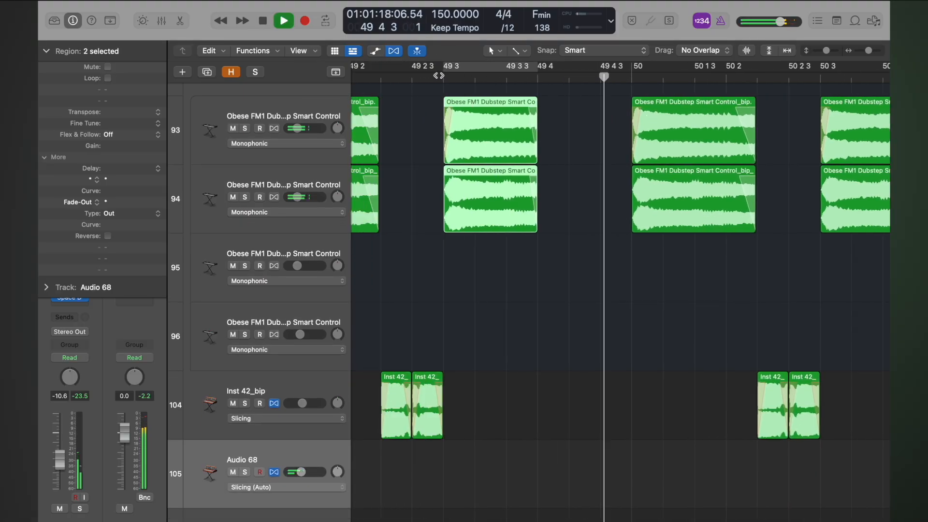
left_click(439, 76)
key("super+Left")
key("super+Left")
key("super+Up")
left_click(390, 78)
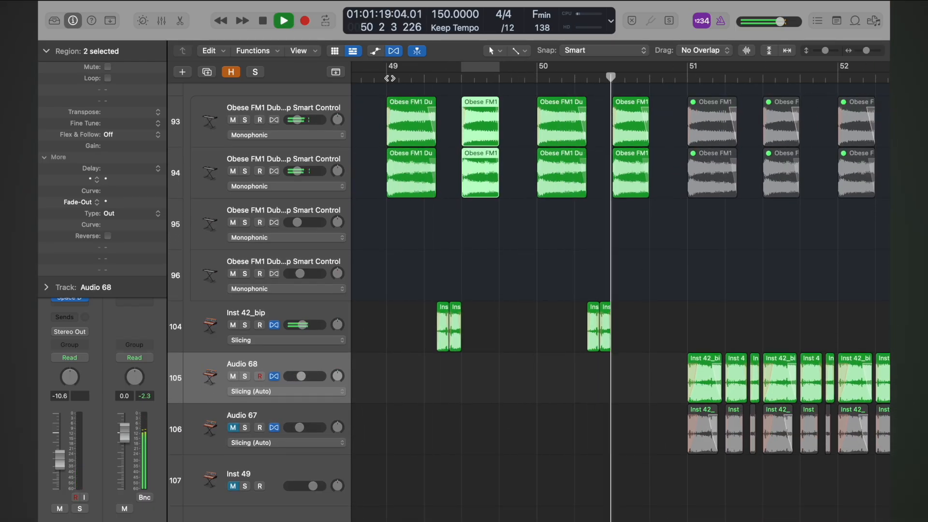
key("space")
Delete the two bass regions at 49 3, replace them with copies of the bar 49 pair, and play the result.
left_click_drag(515, 114, 472, 181)
key("Delete")
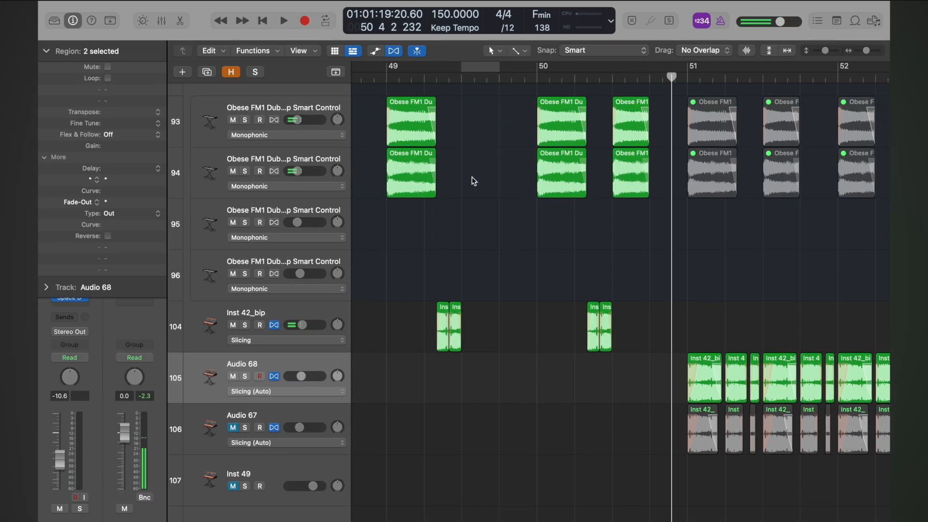
left_click_drag(458, 110, 486, 126)
key("space")
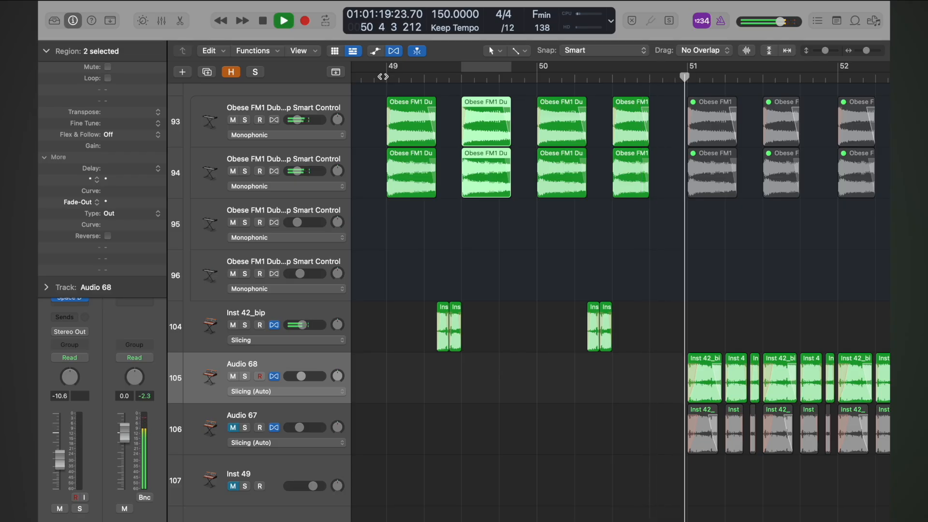
Slightly shorten the ends of the two copied bass regions at 49 3.
key("super+Right")
key("super+Right")
key("super+Right")
key("super+Right")
key("super+Right")
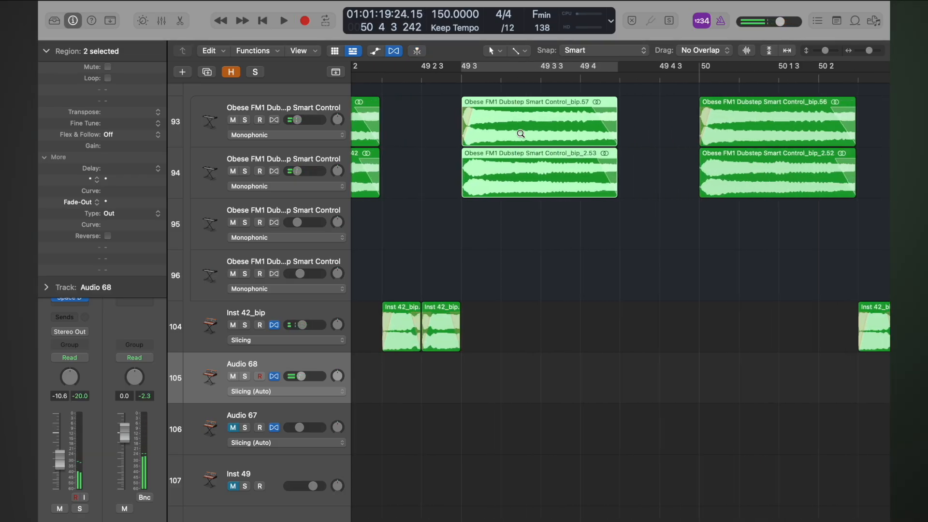
left_click_drag(669, 194, 658, 194)
Play the trimmed bass pattern from bar 49 into bar 50 and stop playback.
key("super+Left")
key("super+Left")
key("super+Left")
key("super+Left")
key("super+Left")
key("super+Up")
left_click(391, 77)
key("space")
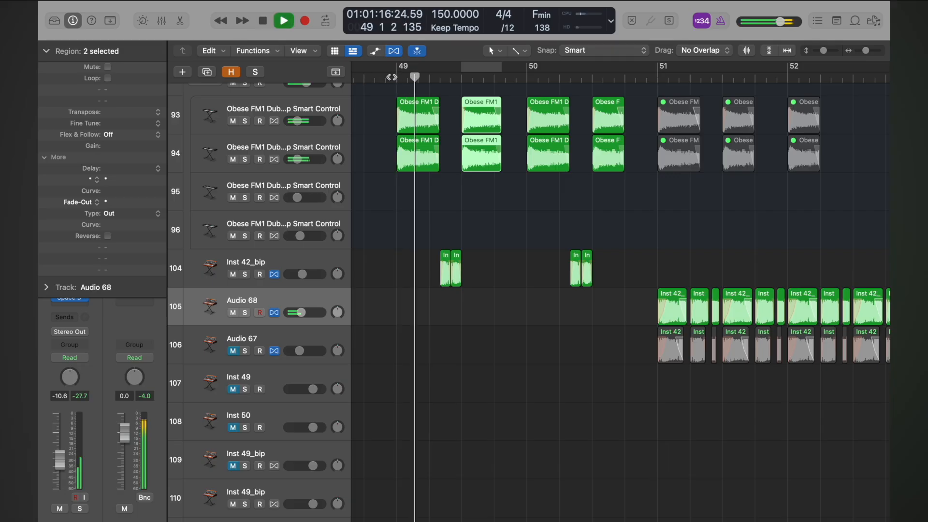
key("space")
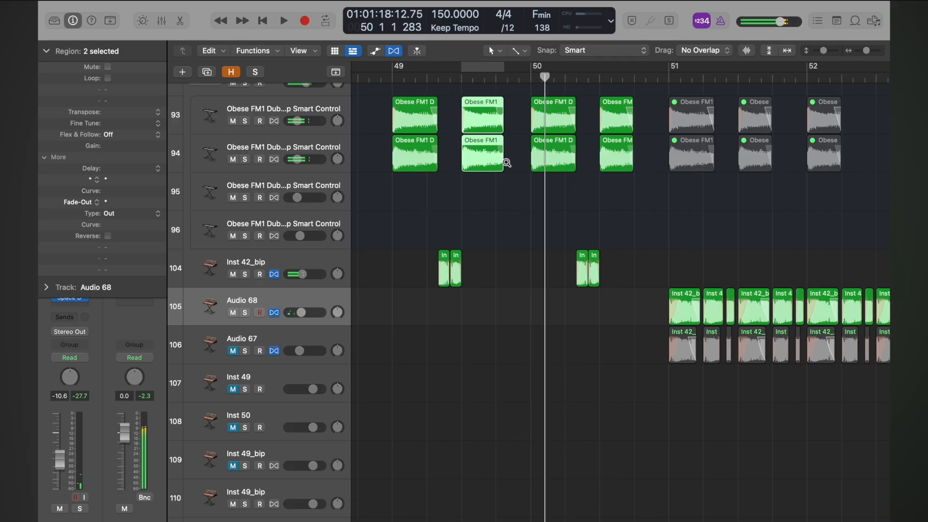
Shorten the ends of the two bass regions at 49 3 slightly more and play the pattern from bar 49.
key("z")
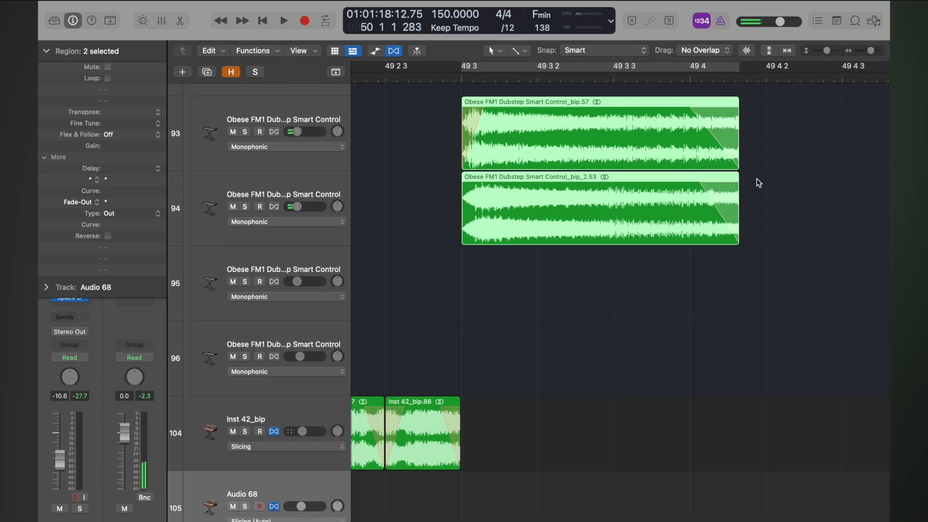
left_click_drag(735, 242, 714, 241)
key("z")
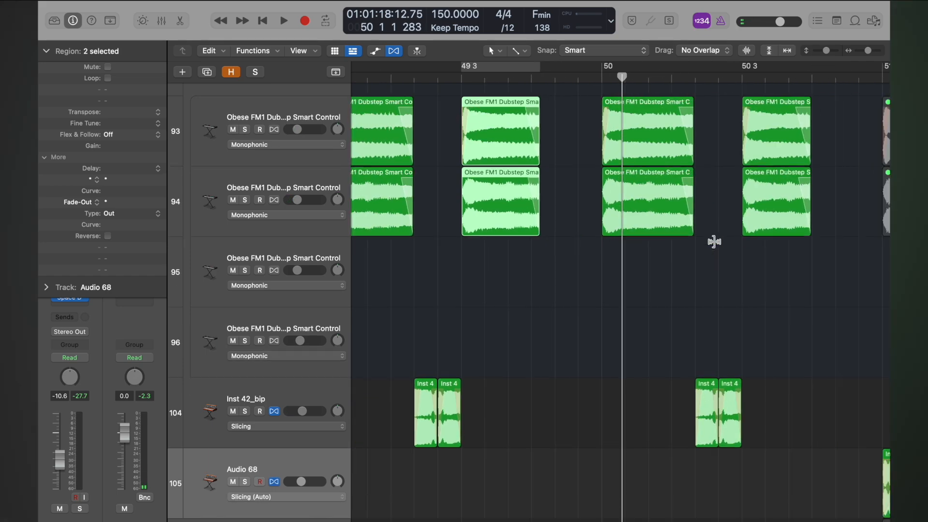
left_click(379, 75)
key("space")
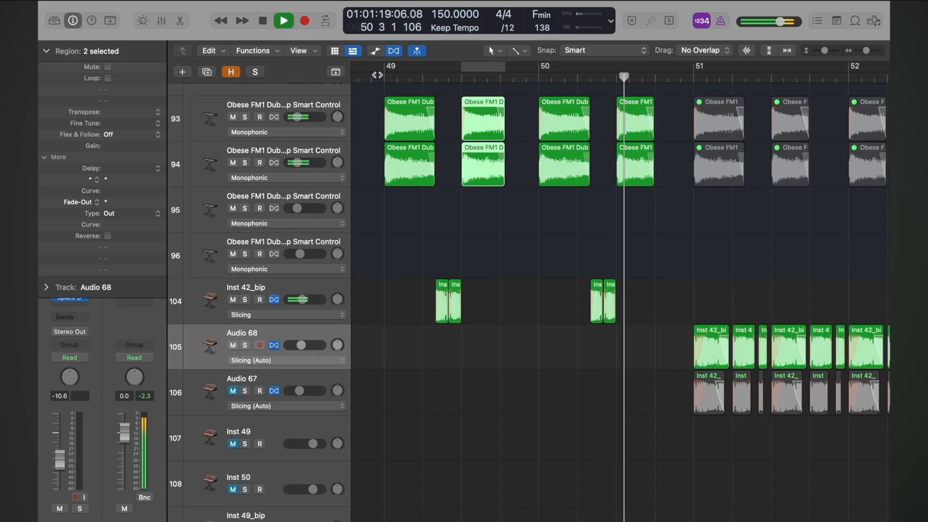
key("space")
scroll(501, 166, "down", 3)
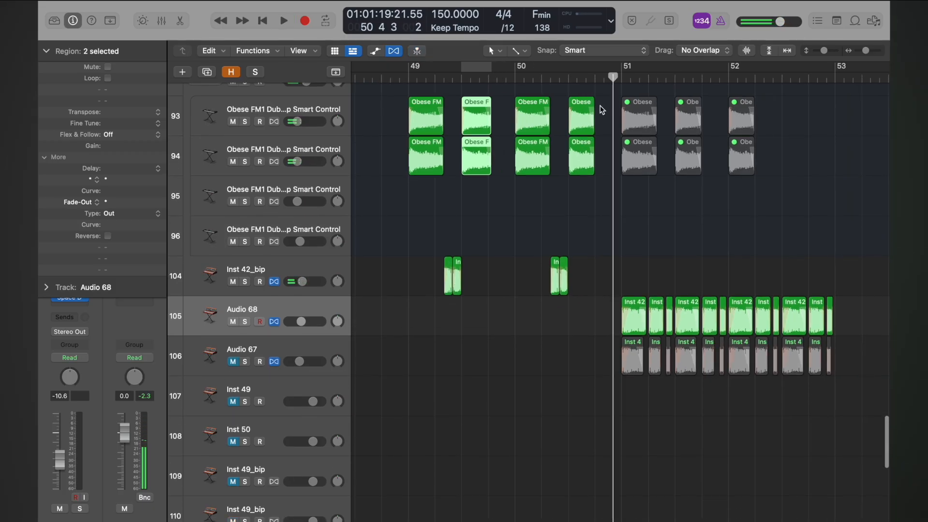
Replace the bass region pair at 50 3 with a copy of the shortened pair at 49 3.
key("Delete")
left_click_drag(497, 121, 463, 165)
scroll(481, 135, "down", 1)
left_click_drag(472, 107, 581, 102)
Copy all 17 regions of bars 49 and 50, including the lower accent tracks, to bar 53 and play the passage.
key("super+Left")
key("super+Left")
key("super+Up")
key("super+Up")
key("super+Up")
left_click_drag(477, 164, 589, 498)
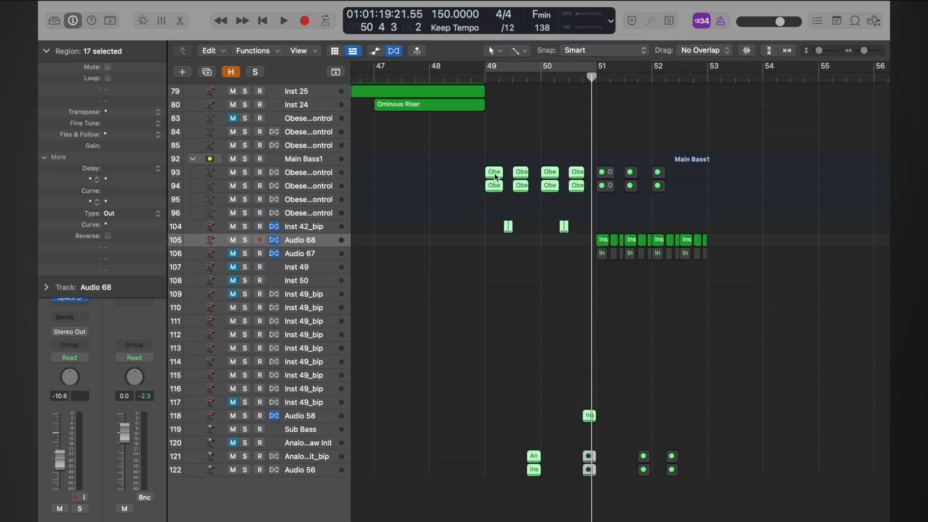
left_click_drag(496, 177, 718, 177)
key("space")
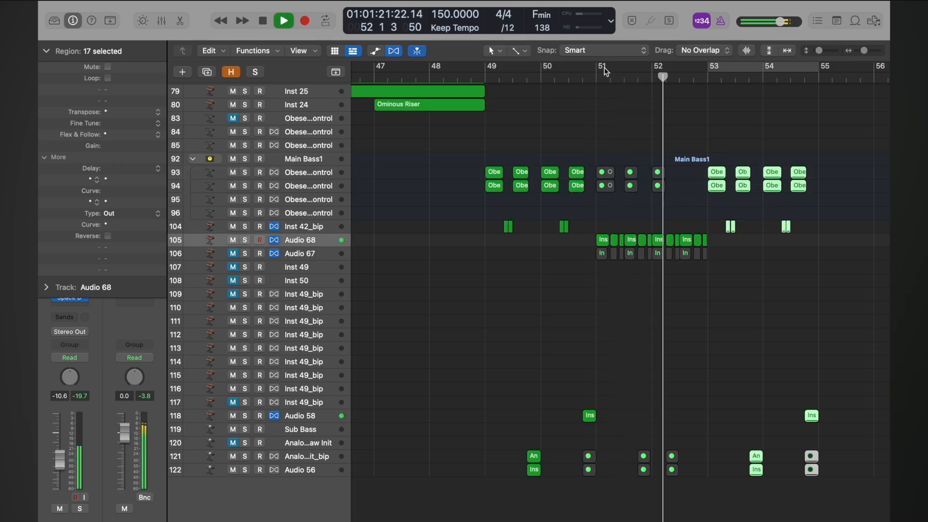
key("space")
Move the twelve Audio 68 regions of bars 51 and 52 onto the Inst 42_bip track and play from bar 51.
left_click_drag(595, 232, 706, 246)
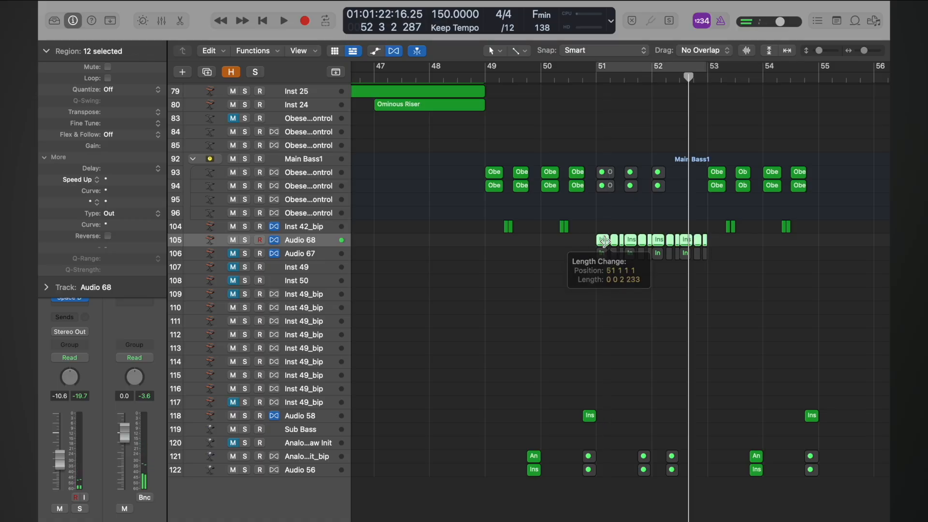
left_click_drag(606, 241, 604, 228)
left_click(596, 81)
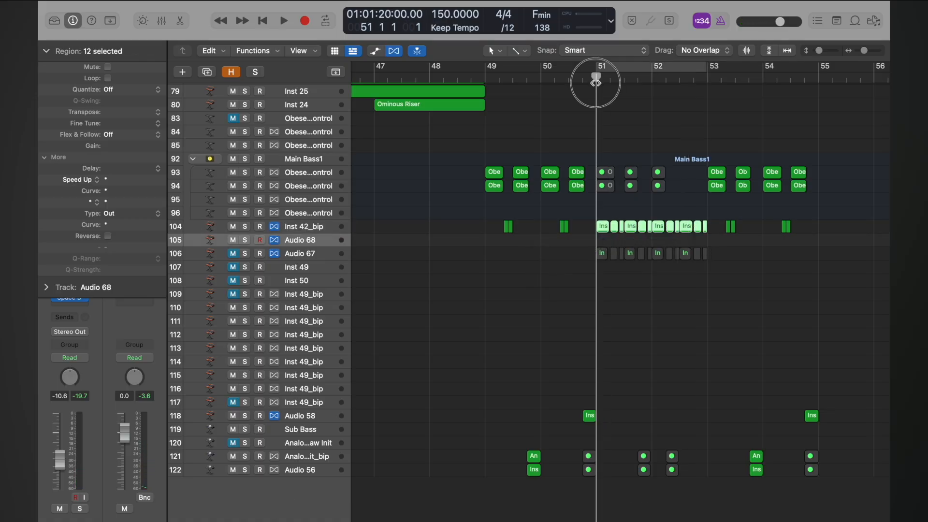
key("space")
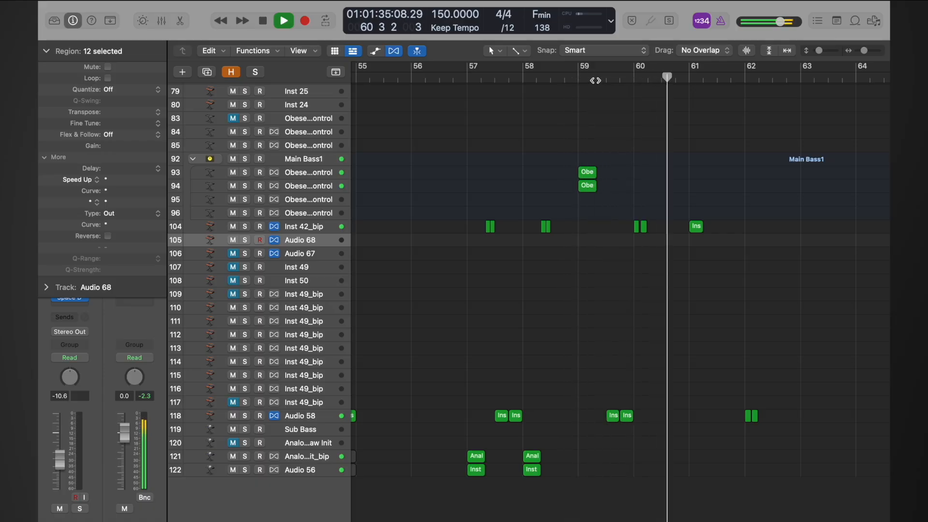
key("space")
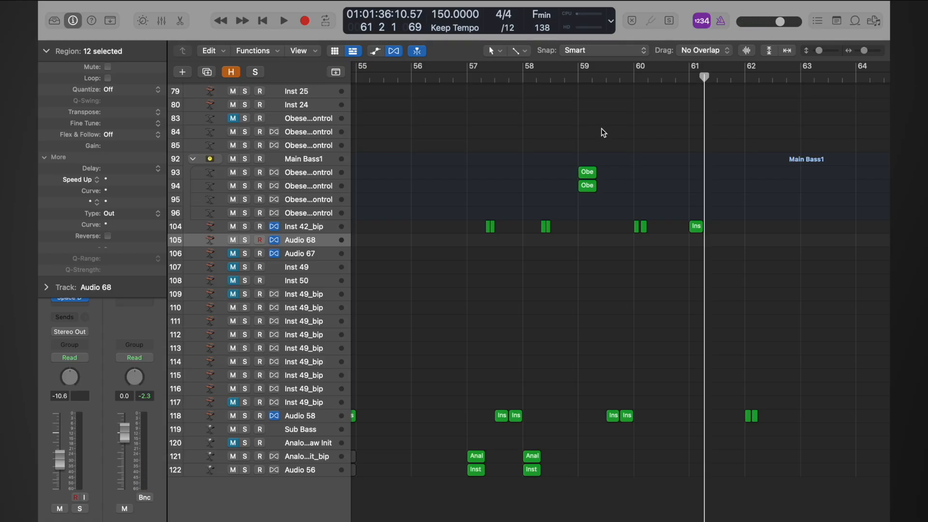
Play the earlier drop from bar 25, and compare it with the new passage from bar 49.
scroll(602, 128, "down", 5)
scroll(601, 129, "left", 8)
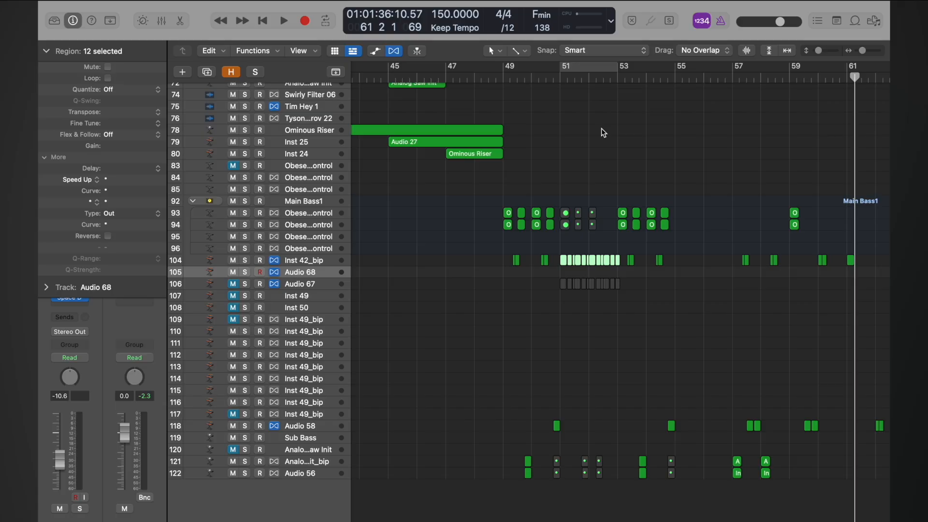
scroll(602, 129, "down", 5)
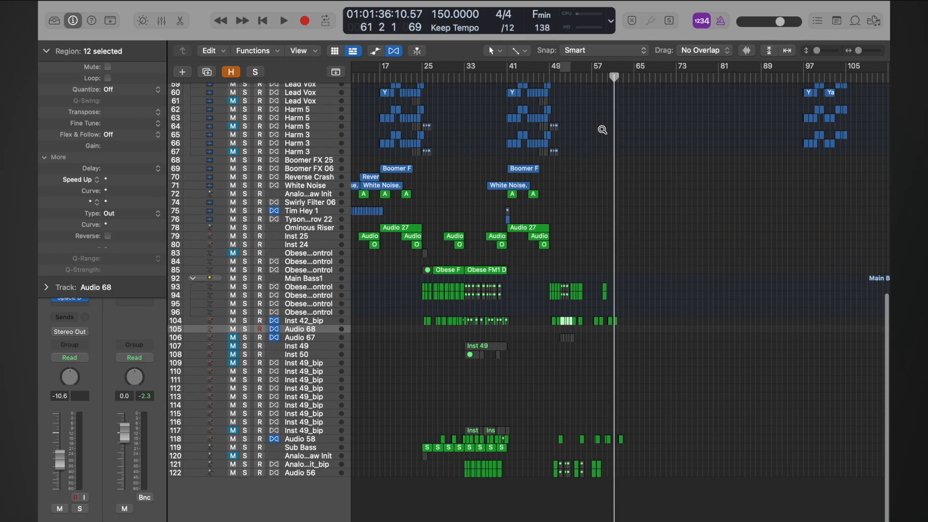
scroll(579, 109, "up", 1)
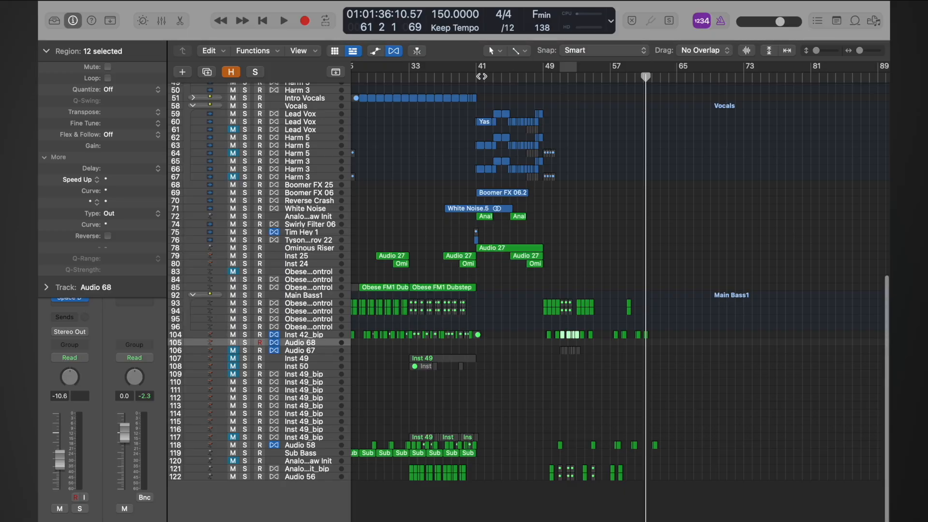
scroll(481, 77, "down", 2)
left_click(382, 77)
key("space")
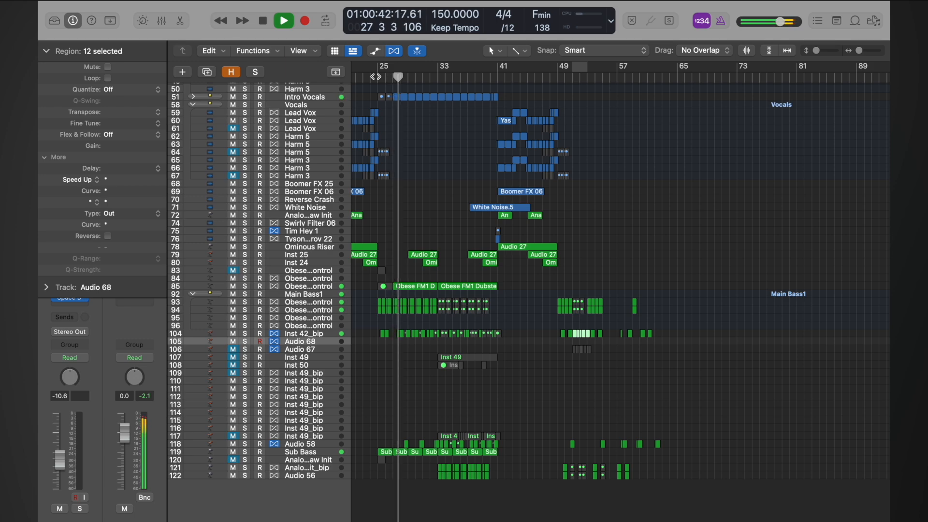
key("space")
double_click(556, 81)
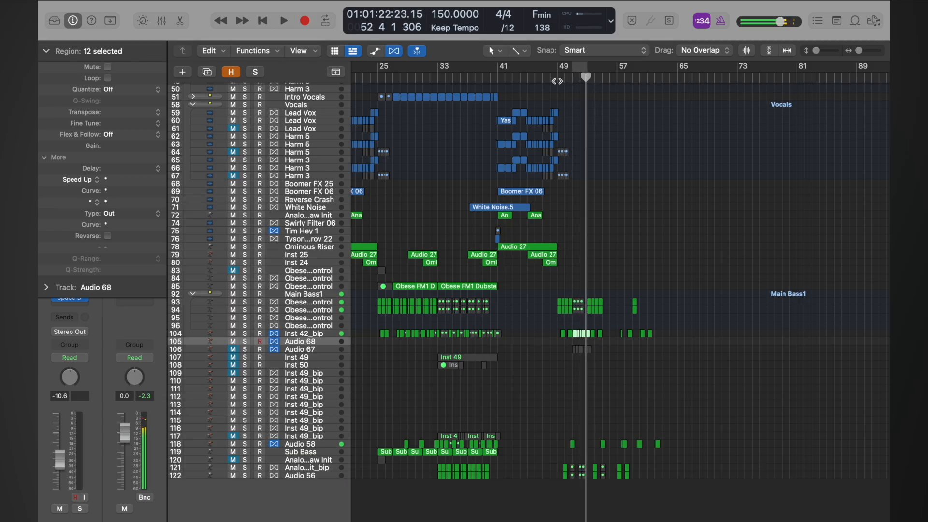
Mute the four longer Inst 42_bip regions at the starts of bars 51 and 52 and at 51 3 and 52 3.
scroll(612, 216, "up", 15)
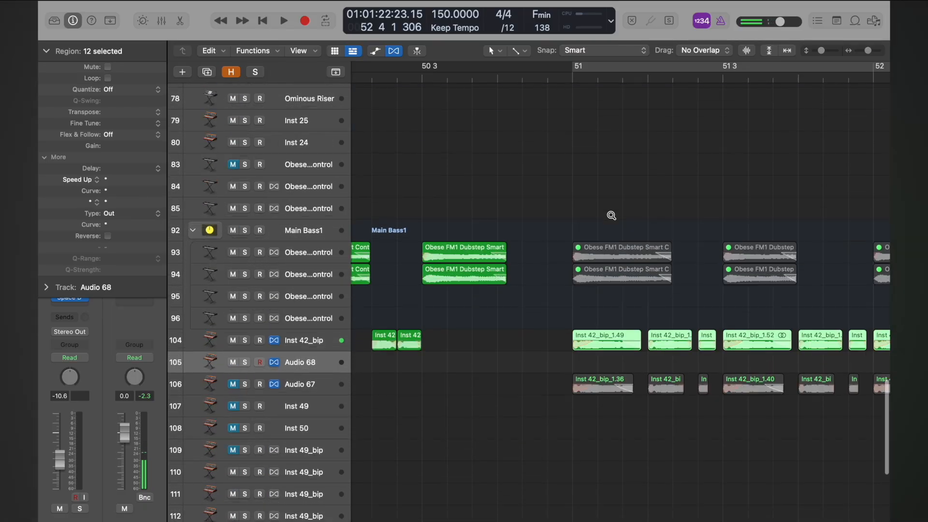
scroll(611, 216, "down", 8)
scroll(611, 219, "left", 1)
scroll(612, 219, "down", 1)
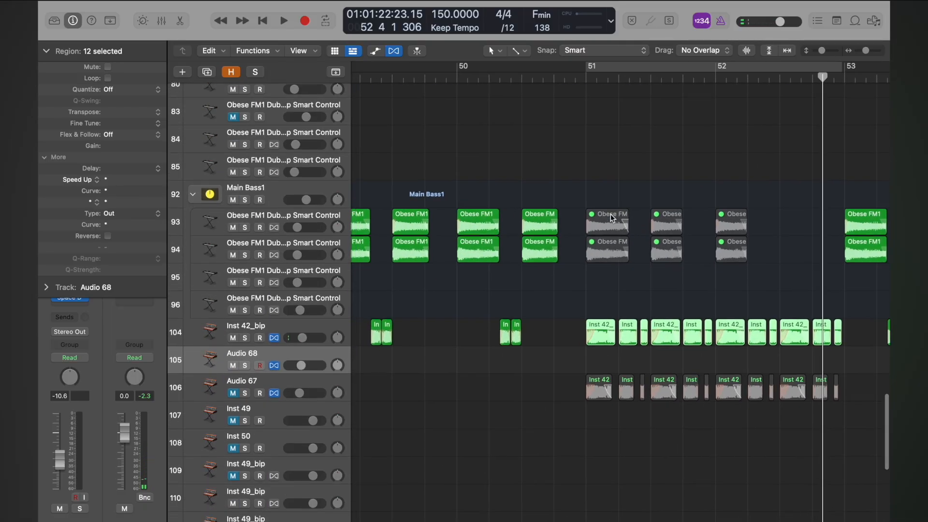
scroll(611, 215, "down", 3)
scroll(611, 214, "right", 2)
scroll(610, 215, "right", 1)
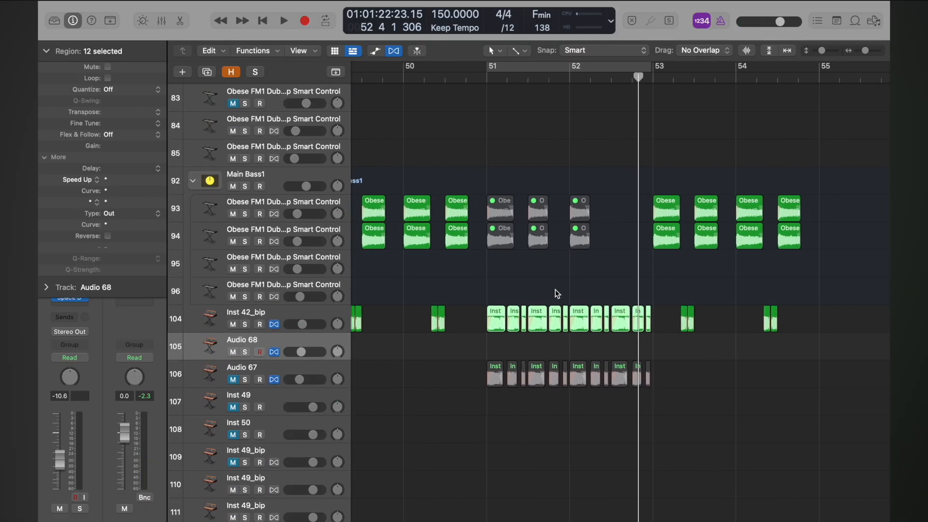
left_click(529, 285)
left_click(498, 322)
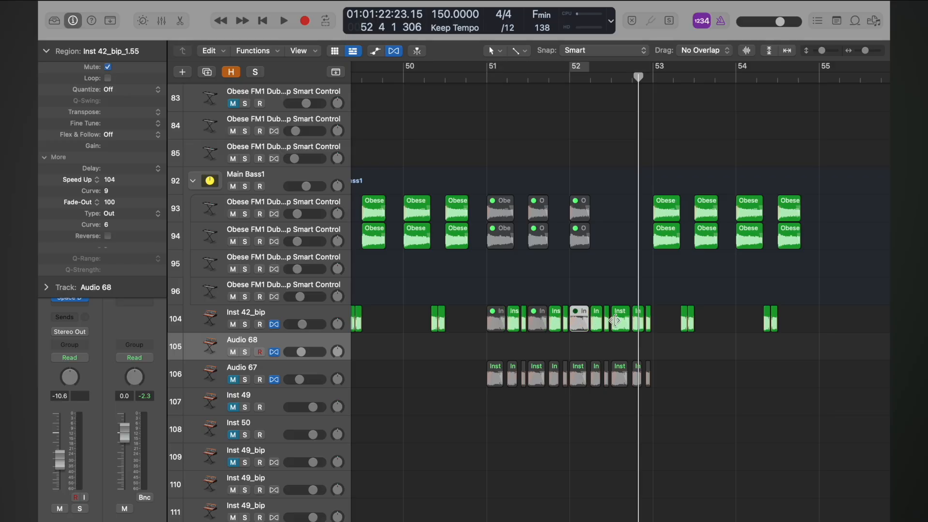
Play bars 51 and 52 and return the playhead to bar 51.
left_click(486, 89)
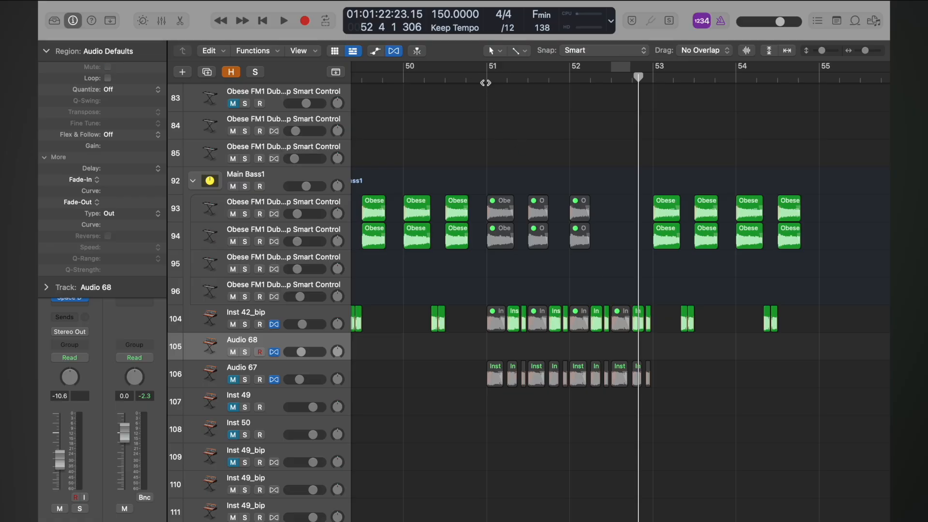
double_click(485, 75)
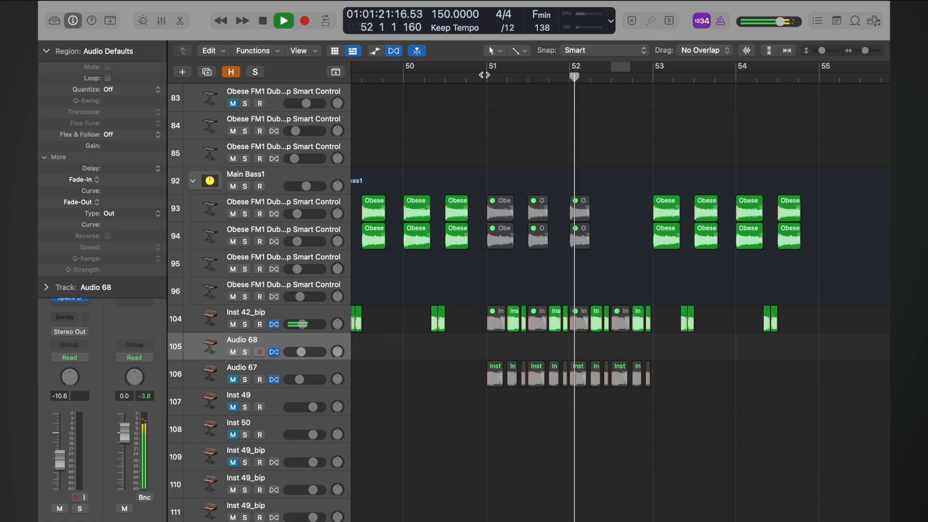
key("space")
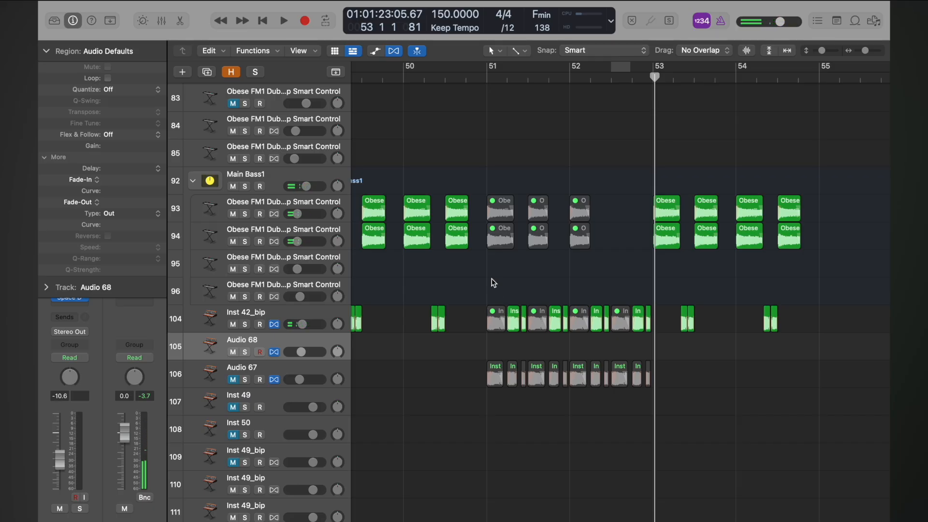
mouse_move(487, 80)
left_mouse_down()
mouse_move(567, 77)
mouse_move(489, 76)
left_mouse_up()
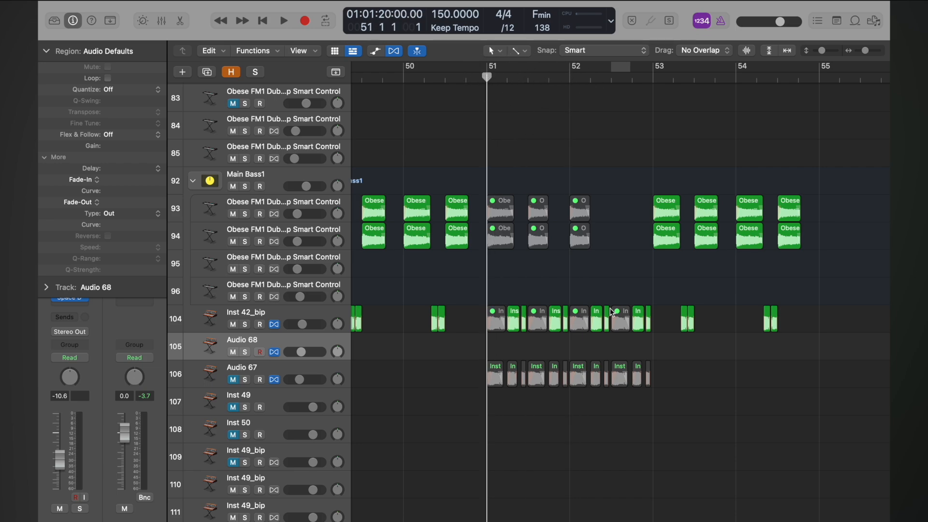
Move the muted Analog Saw and Audio 56 regions from 51 4 to the start of bar 51, unmute them, and play the result.
key("super+Left")
key("super+Up")
key("super+Up")
key("super+Up")
scroll(612, 313, "down", 5)
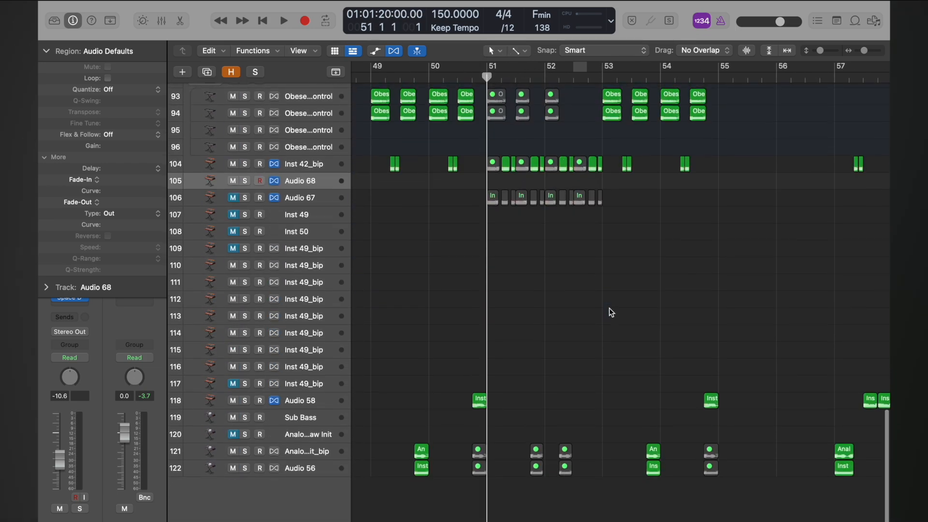
key("super+Right")
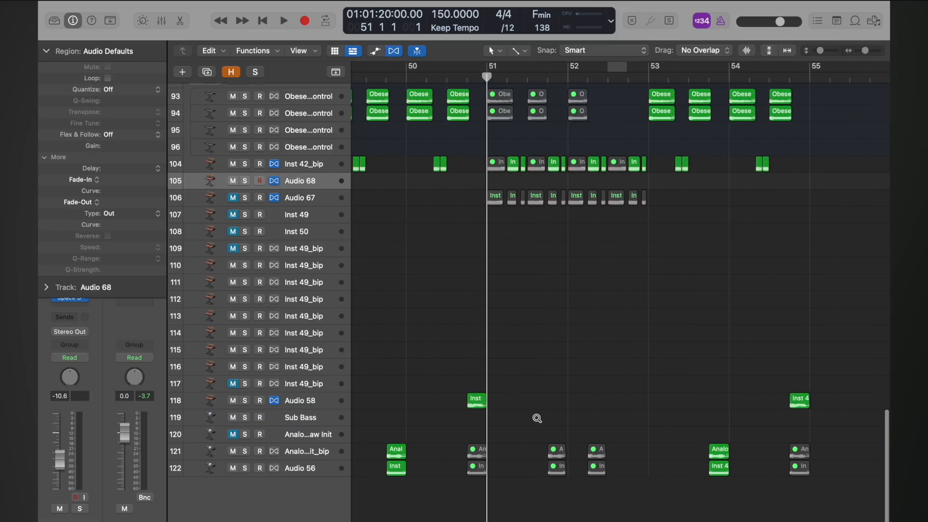
left_click_drag(542, 440, 501, 452)
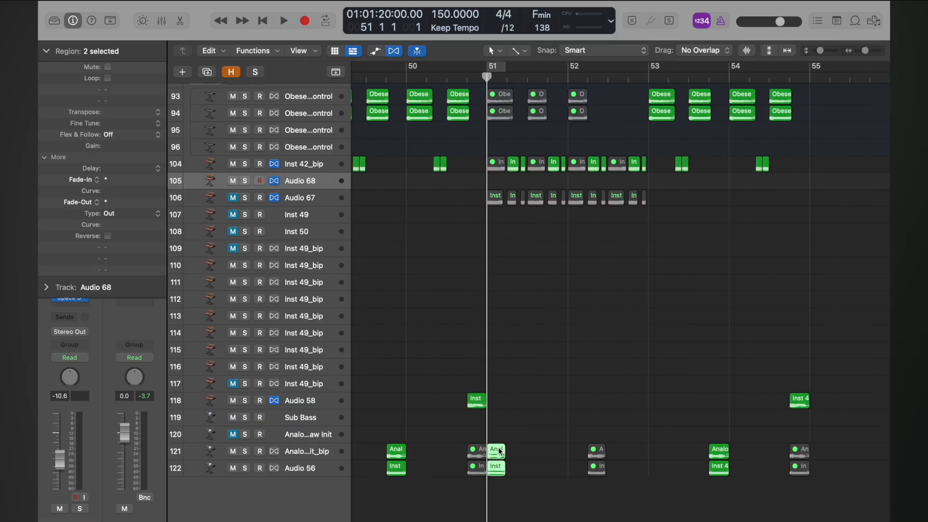
key("space")
key("space")
Extend the ends of the Analog Saw and Audio 56 regions at bar 51 to 51 2 and play from bar 51.
scroll(500, 451, "up", 5)
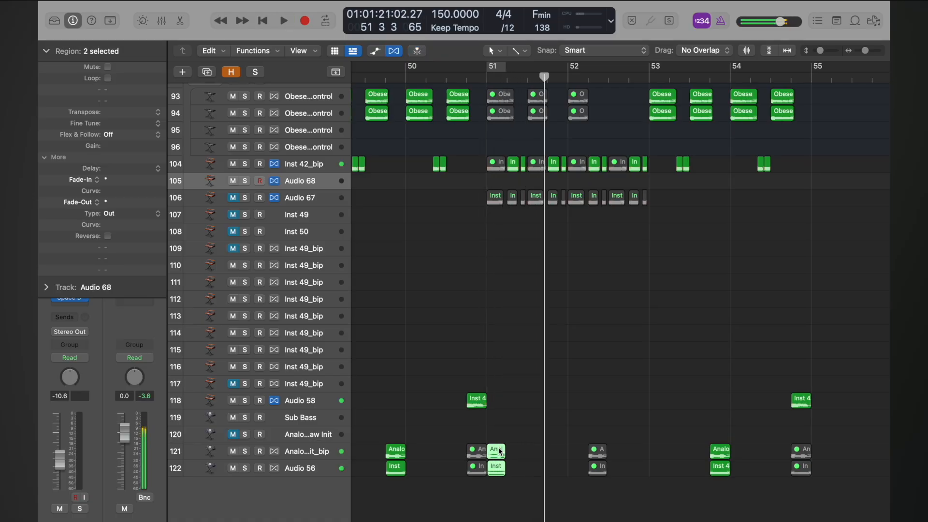
scroll(498, 448, "up", 2)
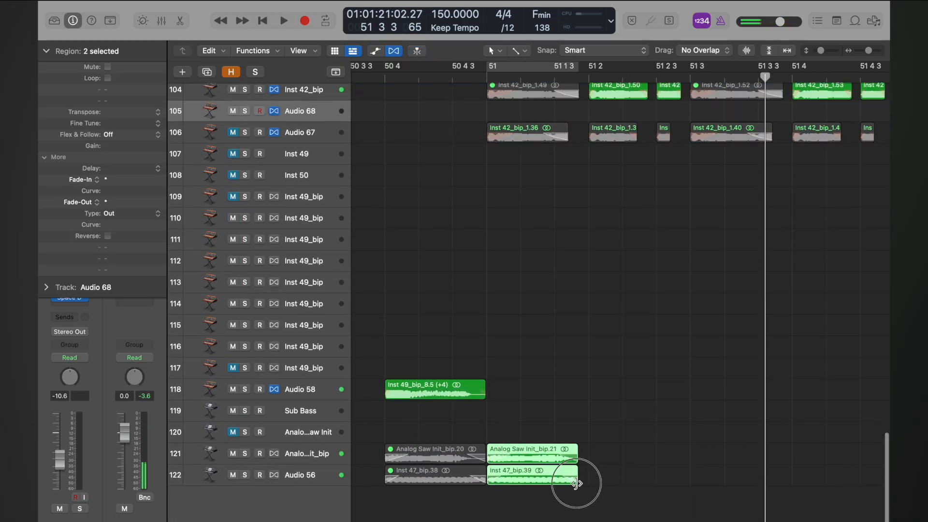
left_click_drag(575, 484, 588, 483)
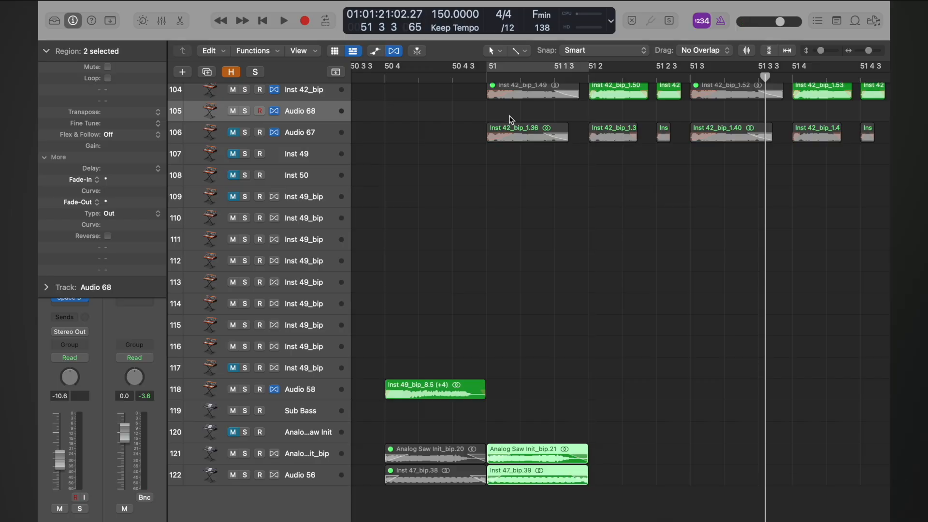
double_click(485, 78)
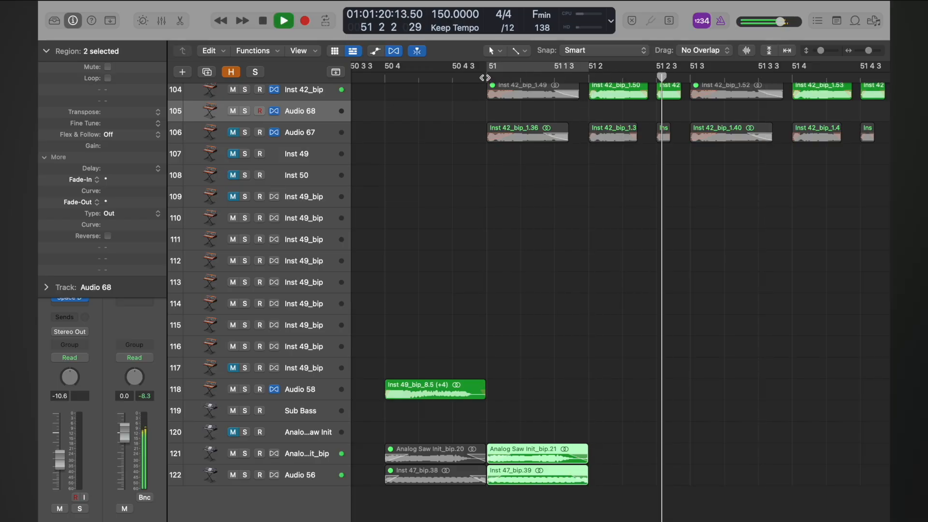
scroll(484, 78, "down", 5)
key("space")
Copy the Audio 58 region at 50 4 to 51 3, play from bar 51, and return the playhead there.
scroll(542, 128, "down", 4)
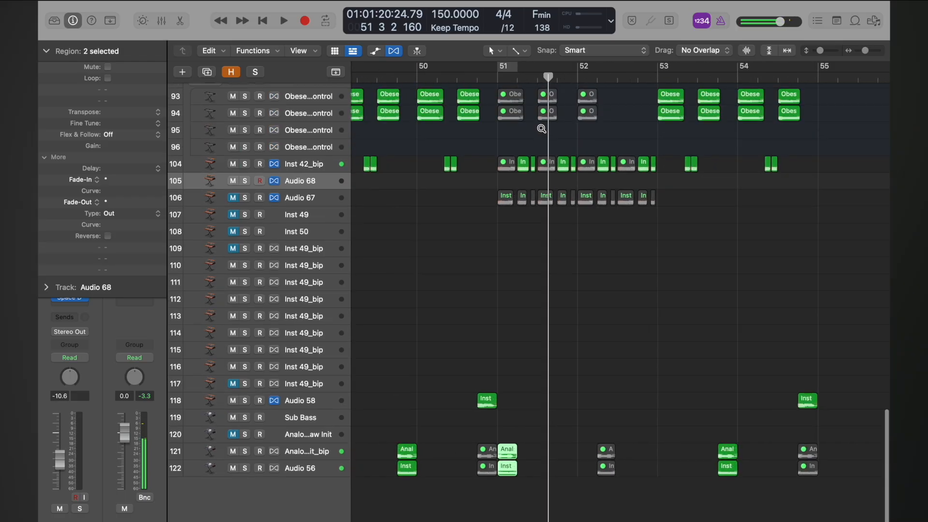
scroll(542, 129, "up", 1)
left_click_drag(486, 402, 557, 405)
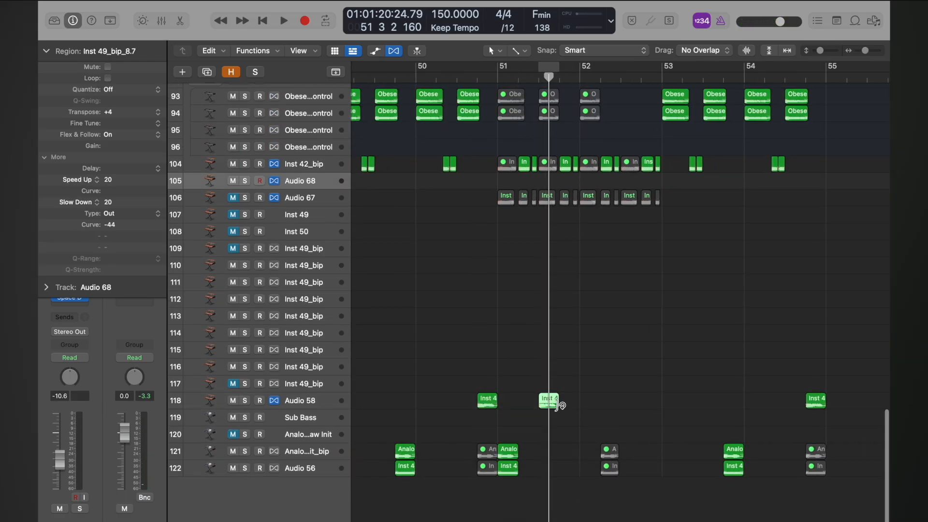
scroll(561, 405, "up", 4)
scroll(538, 366, "down", 3)
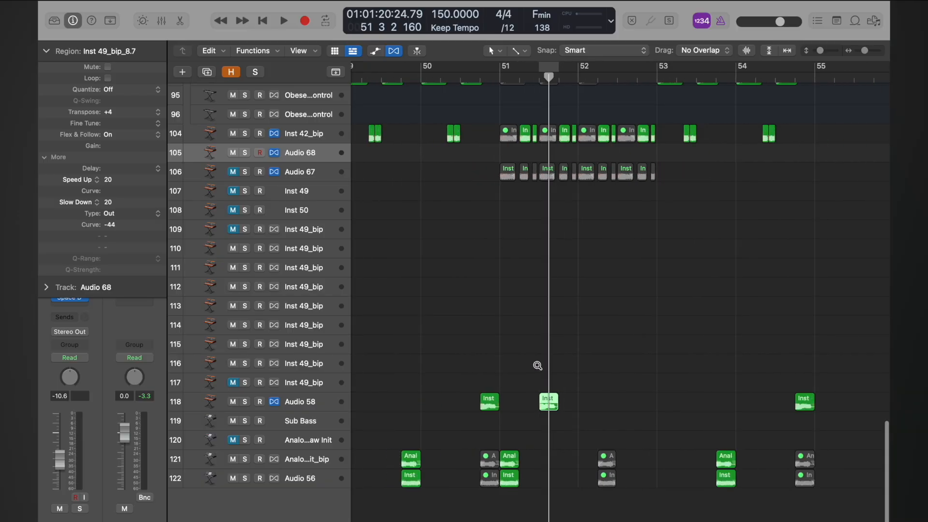
left_click(501, 76)
key("space")
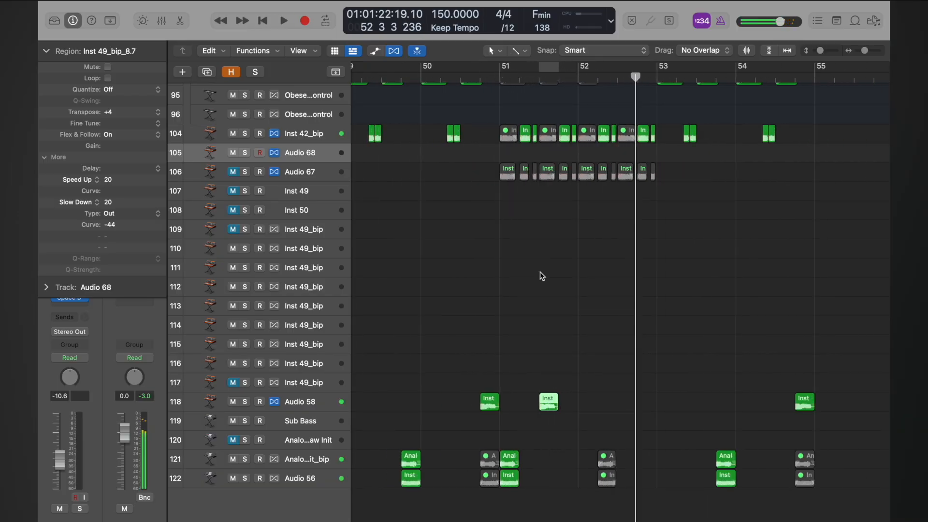
left_click(500, 77)
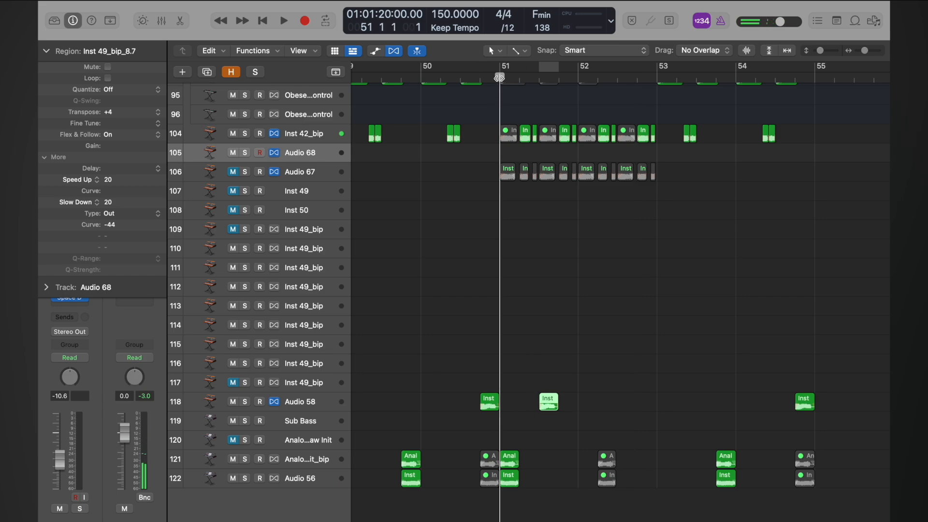
Play from bar 51, unmute the Inst 42_bip region at bar 52, and play from bar 51 again.
key("space")
key("space")
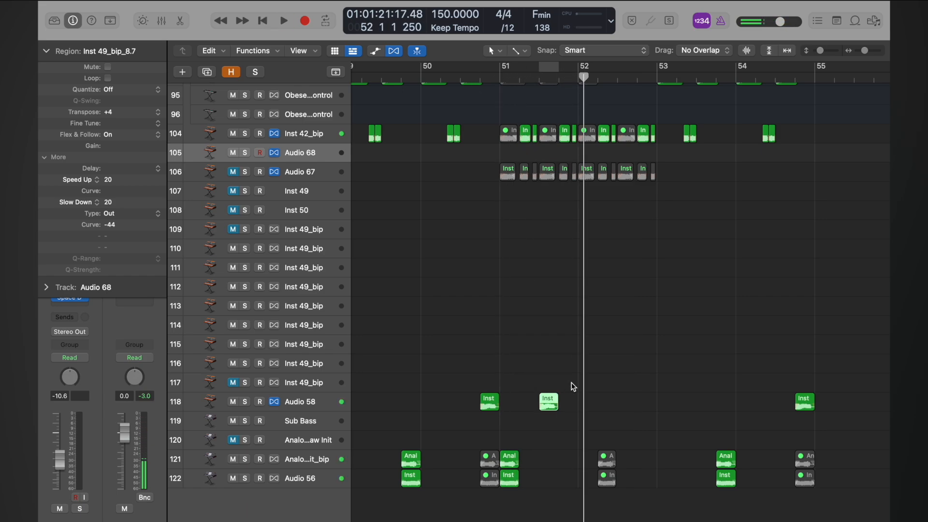
key("ctrl+m")
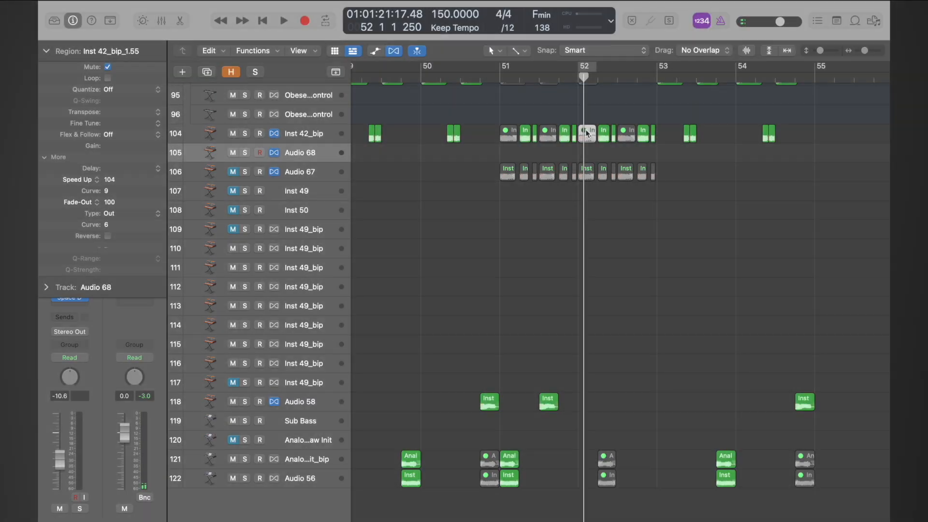
key("space")
left_click(586, 75)
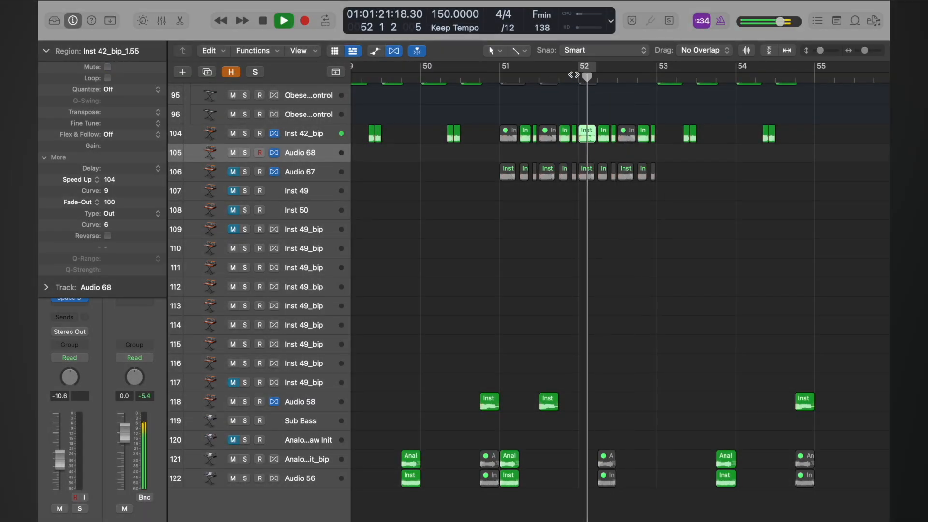
left_click(498, 75)
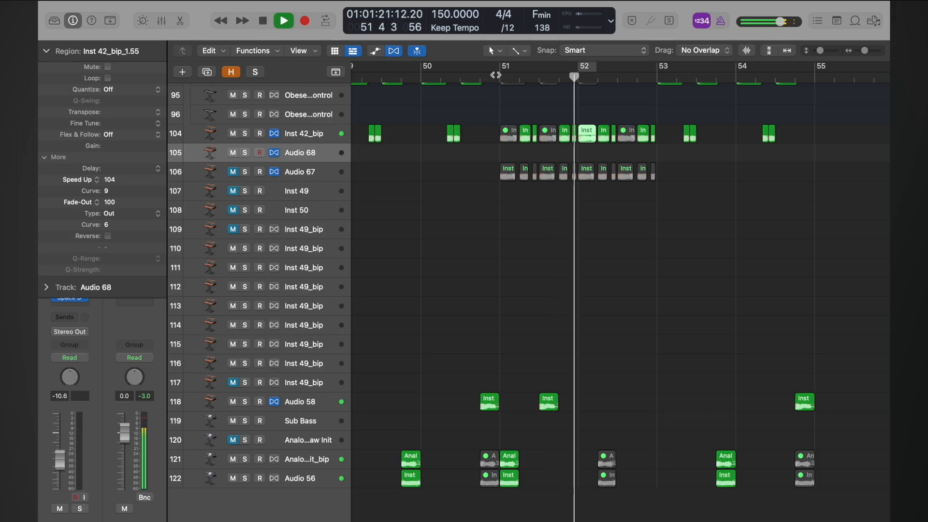
key("space")
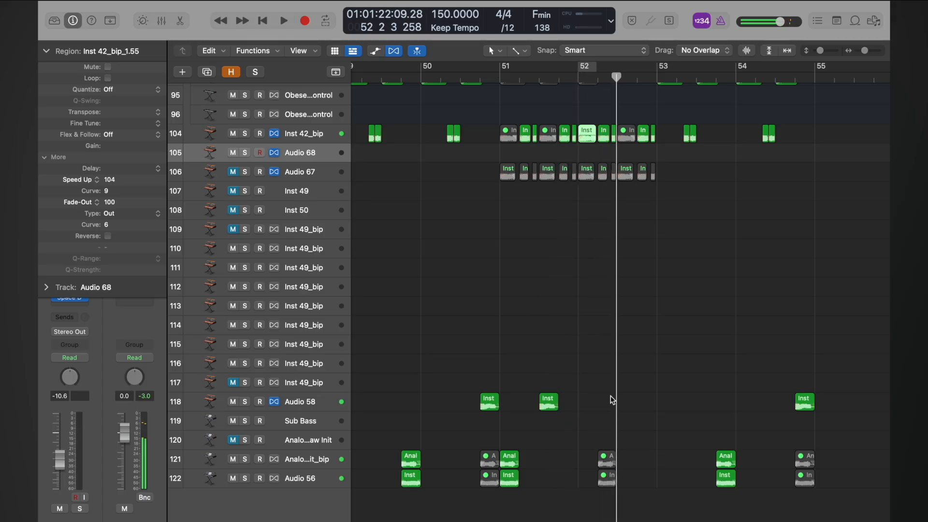
Solo the Audio 58 track and play its regions from bar 57.
scroll(818, 167, "down", 5)
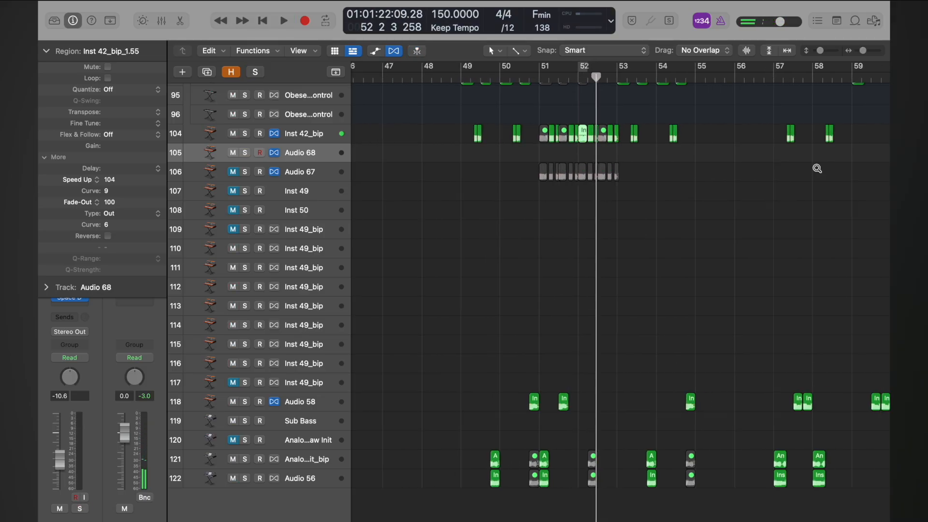
scroll(817, 171, "right", 3)
left_click(245, 402)
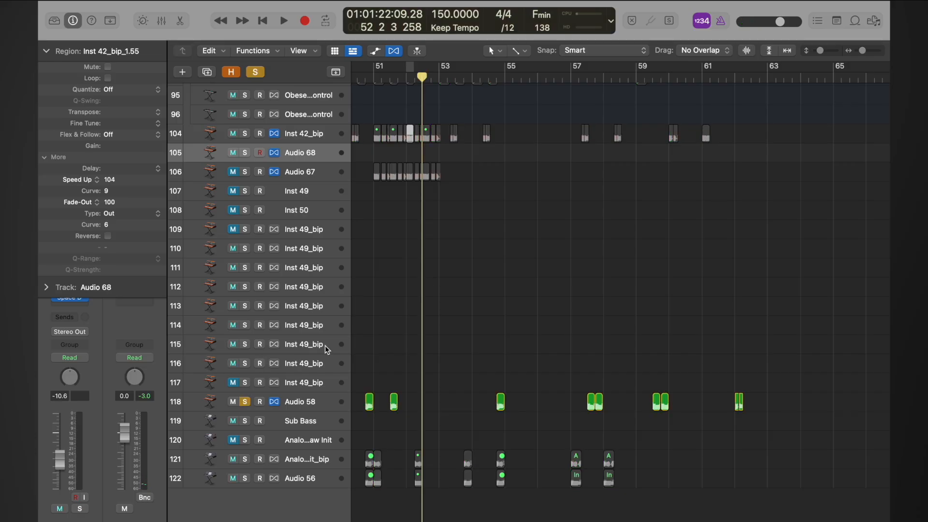
double_click(571, 77)
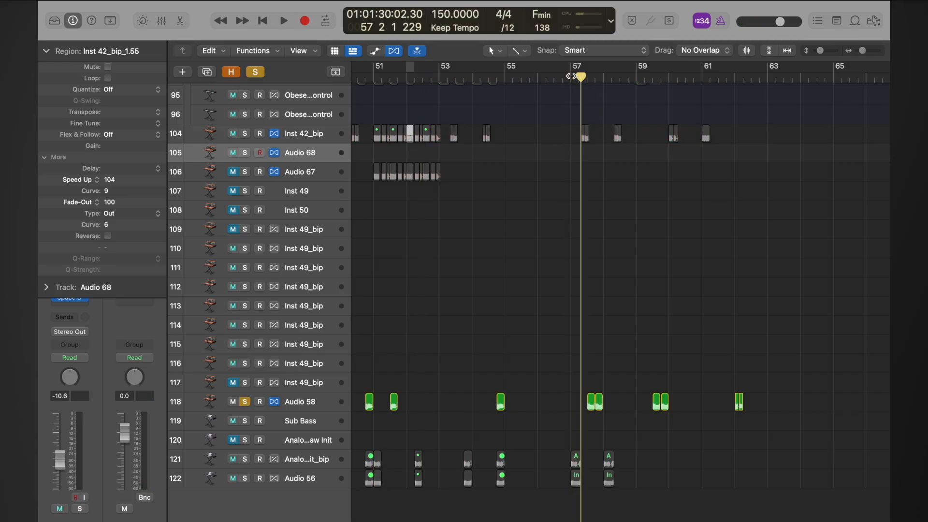
key("space")
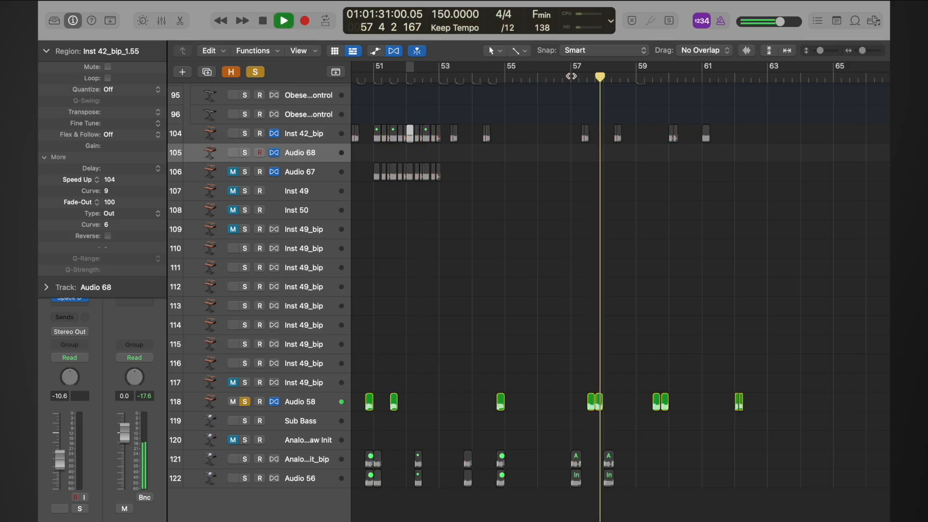
key("space")
Play the soloed Audio 58 regions again from 57 3 and clear the solo.
scroll(601, 226, "up", 5)
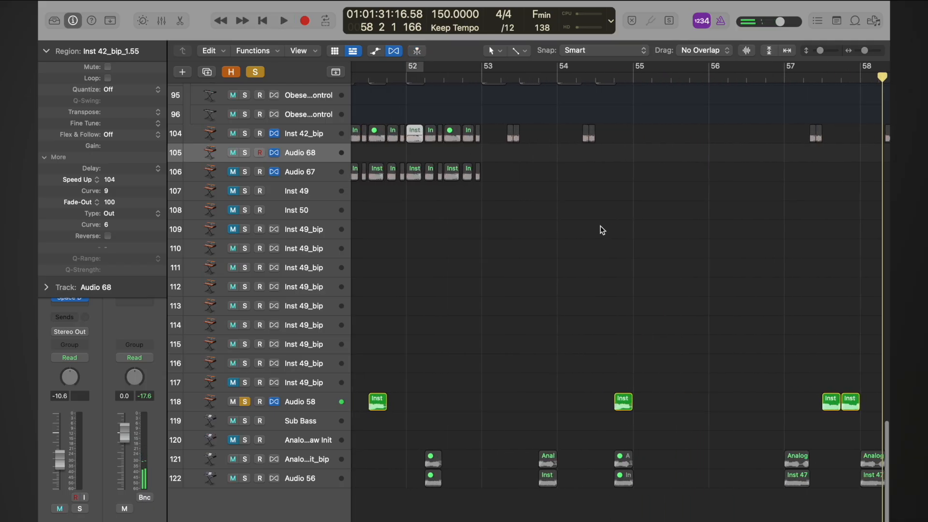
scroll(697, 291, "down", 5)
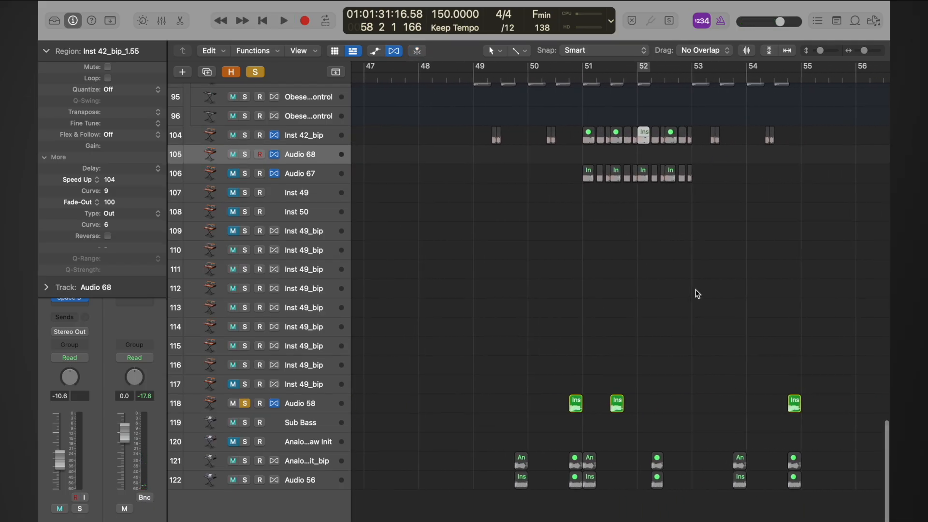
scroll(698, 294, "right", 5)
left_click(637, 75)
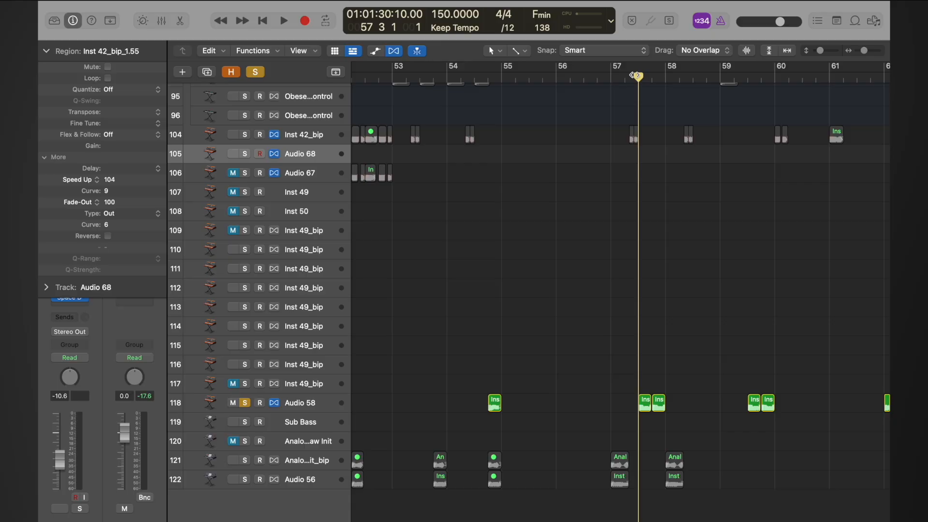
key("space")
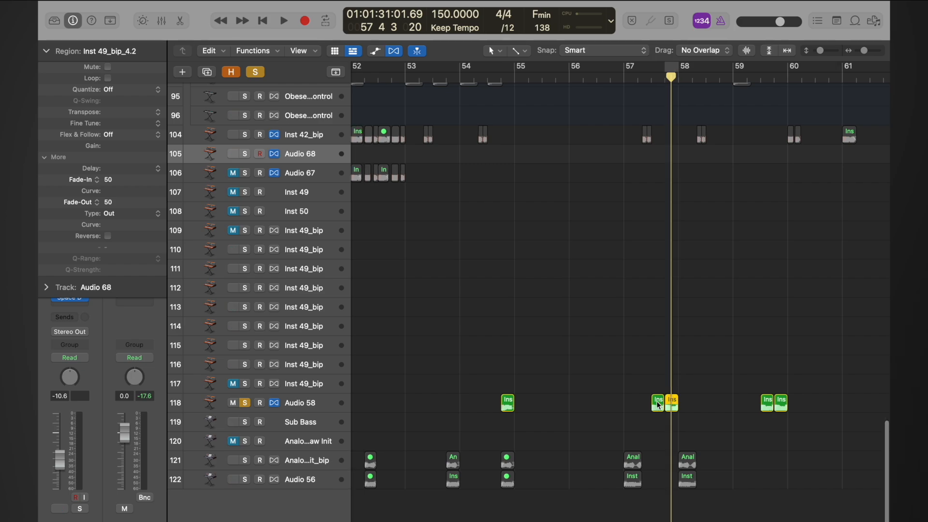
scroll(657, 401, "left", 10)
left_click(252, 73)
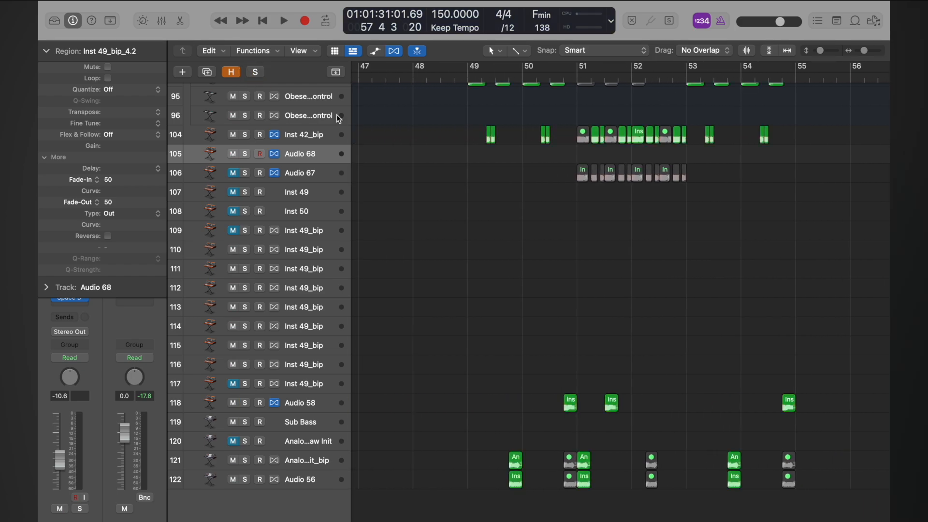
Play from bar 51 and mute the Analog Saw and Audio 56 regions at bar 51.
scroll(623, 410, "down", 5)
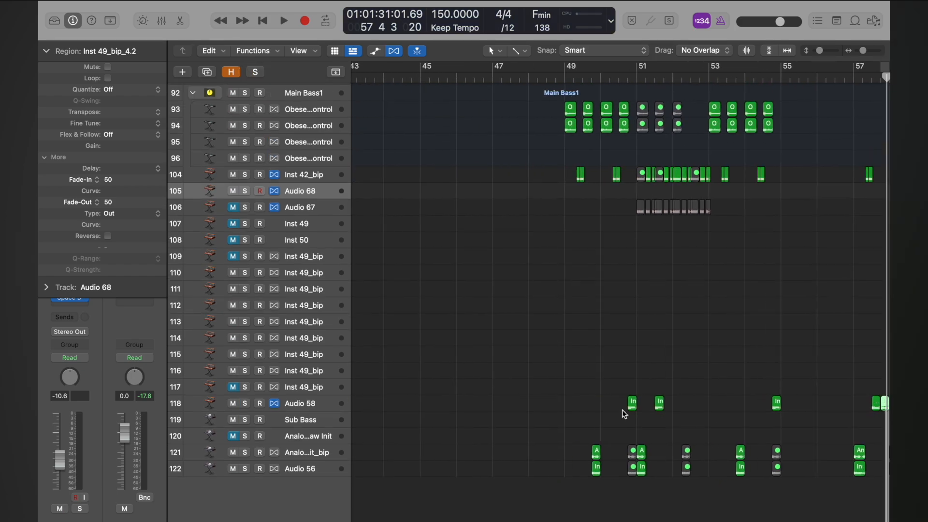
scroll(622, 410, "right", 7)
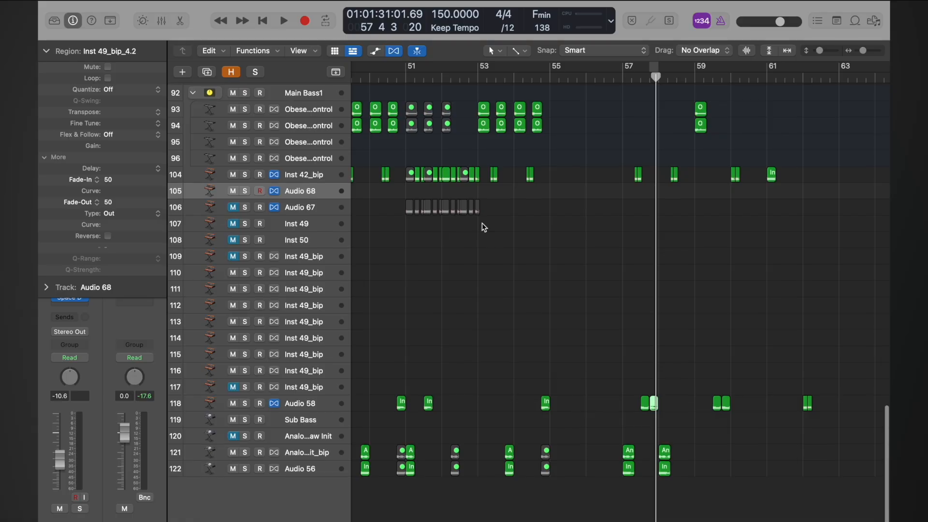
left_click(407, 73)
key("space")
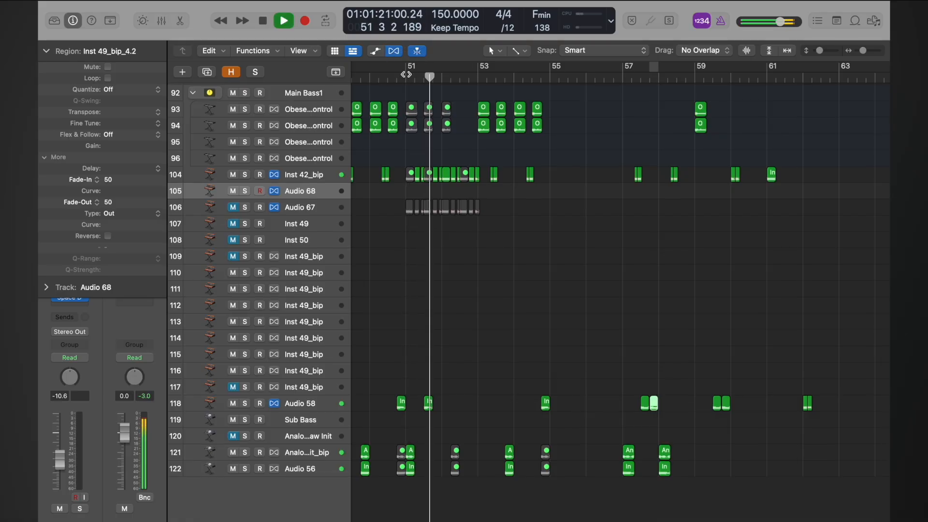
left_click(407, 74)
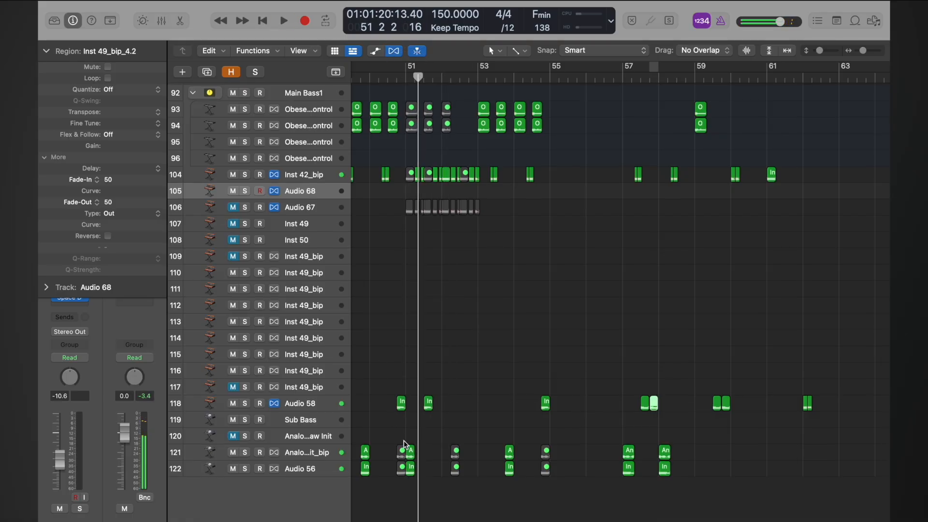
left_click_drag(431, 447, 411, 469)
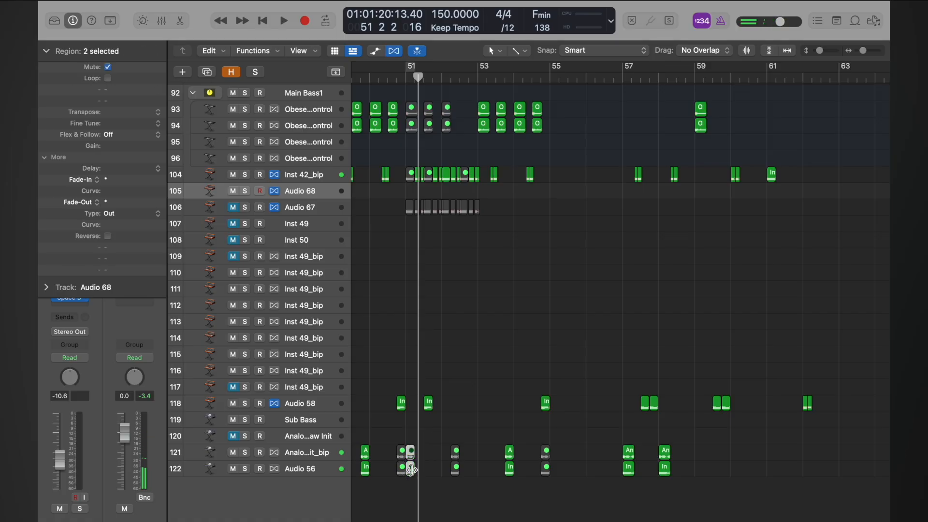
Play the arrangement from just before bar 51 and compare it with the section at bar 59.
scroll(411, 470, "up", 1)
double_click(393, 79)
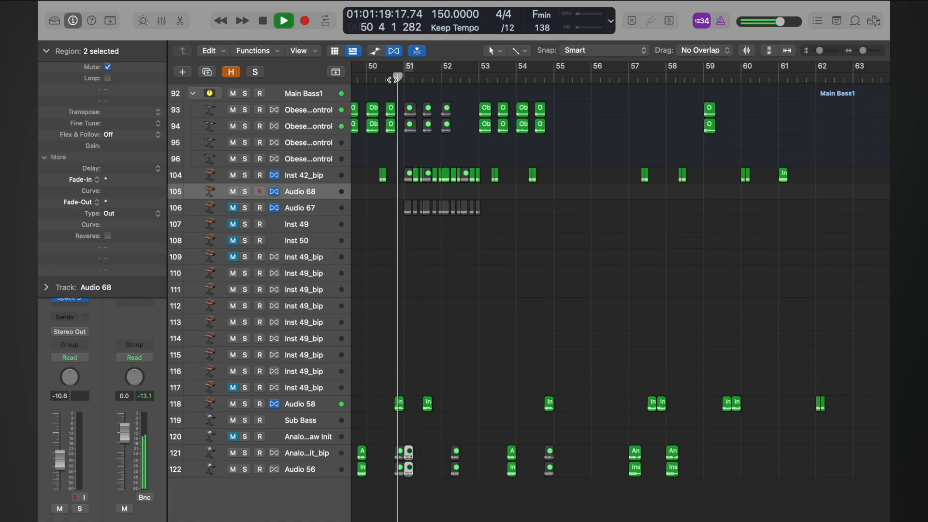
left_click(715, 79)
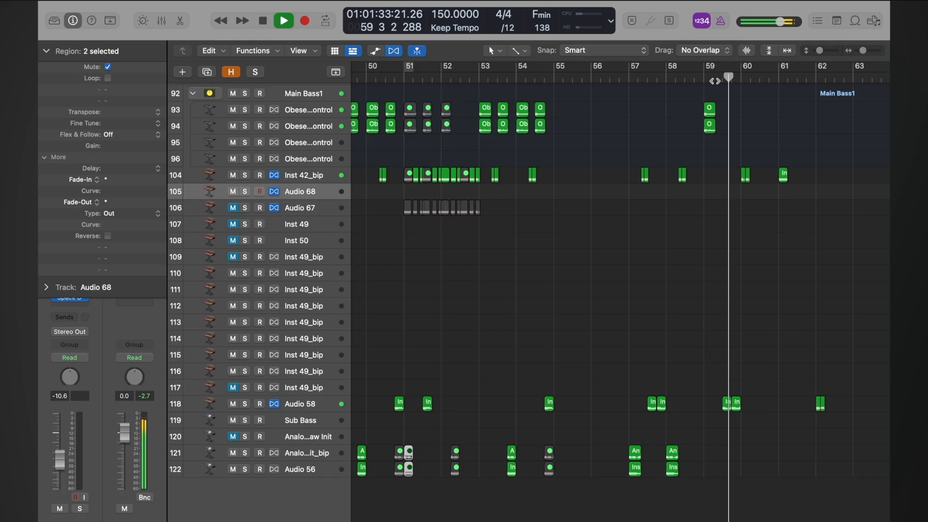
key("space")
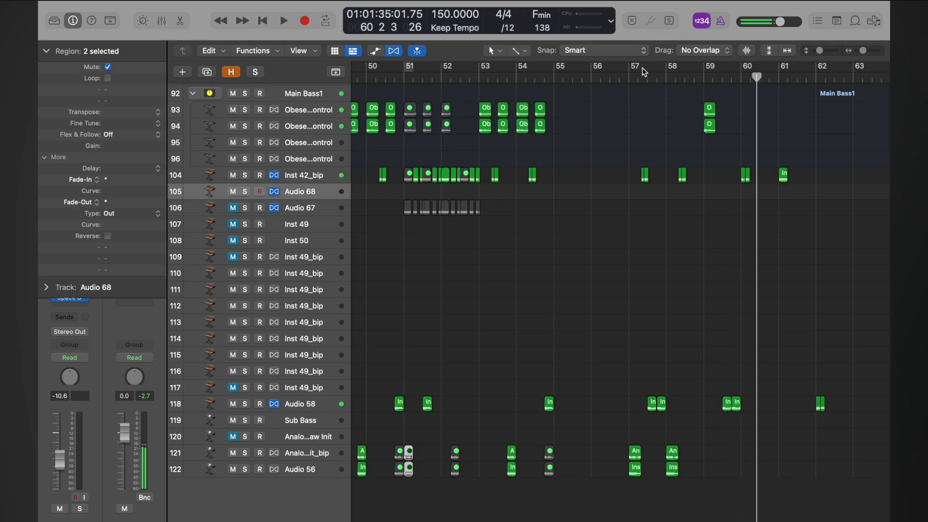
Solo the Audio 58 track and play it from bar 57 and from just before bar 51.
left_click(640, 79)
left_click(244, 404)
key("space")
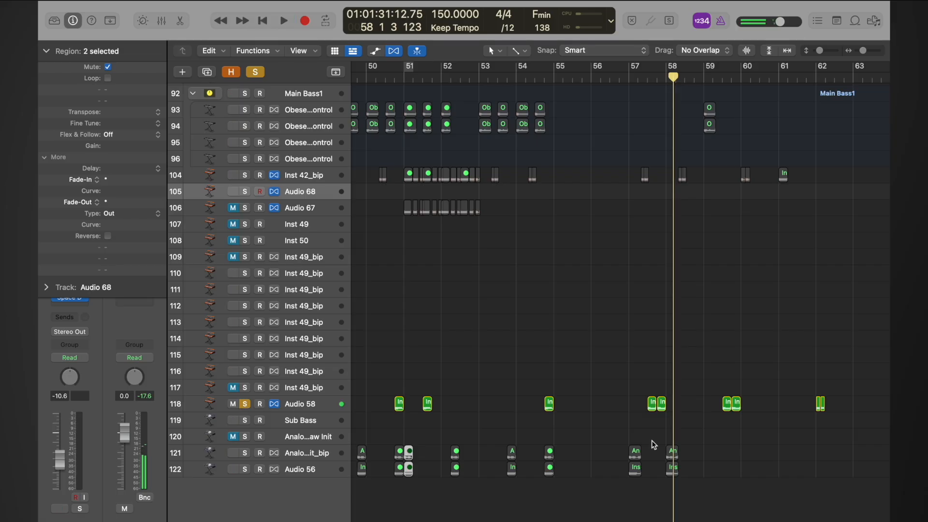
left_click(386, 74)
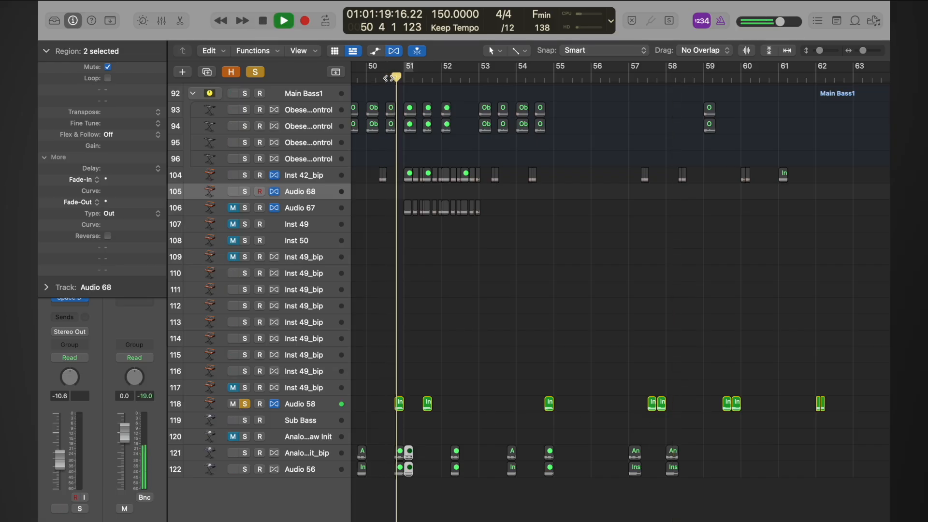
Copy the Audio 58 region at 57 3 to the start of bar 51.
left_click_drag(652, 408, 410, 408)
key("super+Right")
key("super+Right")
key("super+Right")
key("super+Right")
key("super+Right")
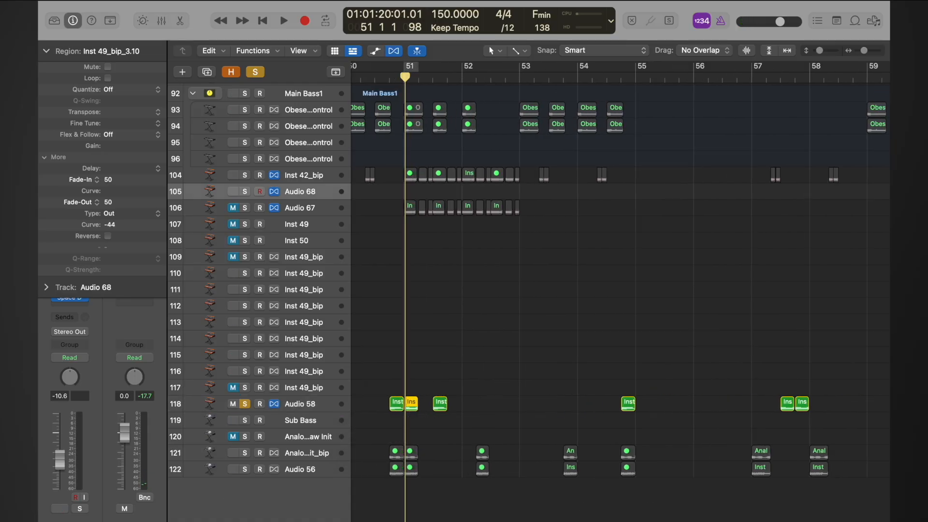
Play the copied Audio 58 region at bar 51 soloed, clear the solo, and replay it with the other tracks.
scroll(412, 406, "up", 3)
left_click(380, 78)
key("space")
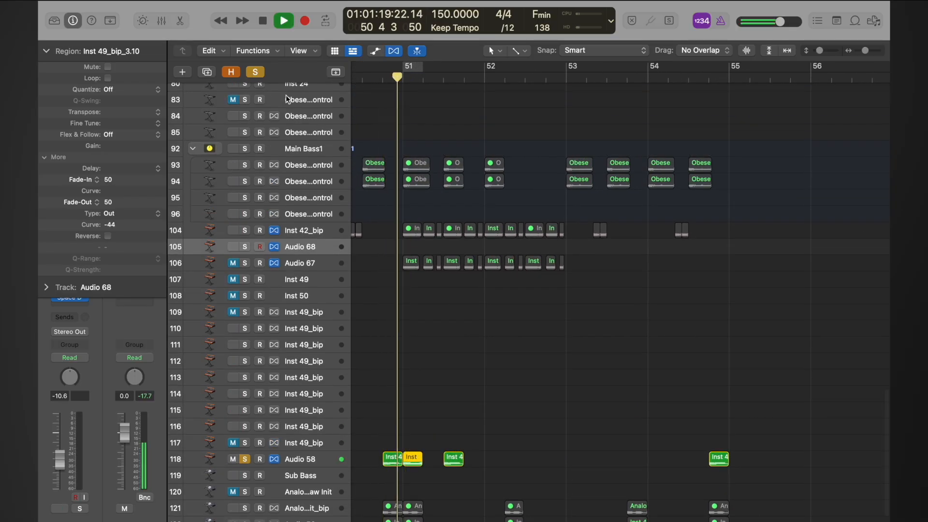
left_click(255, 71)
scroll(358, 113, "left", 5)
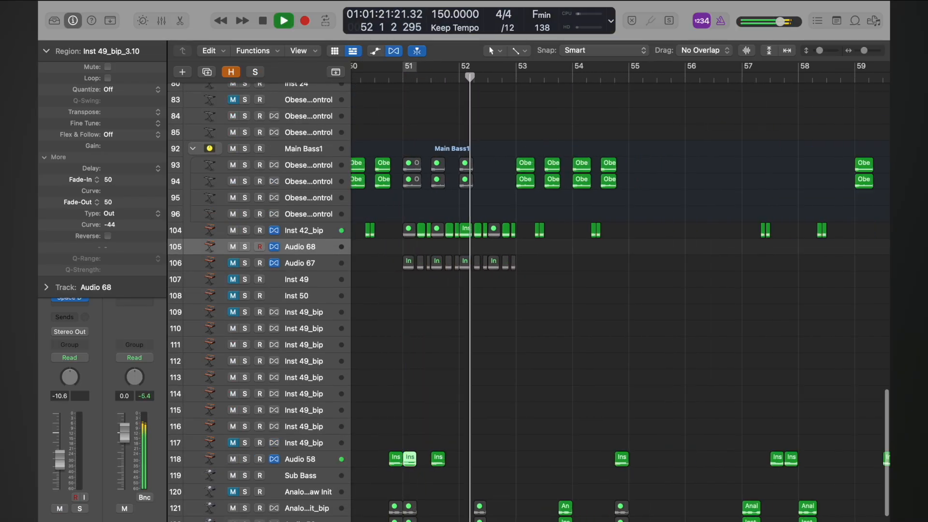
left_click(379, 80)
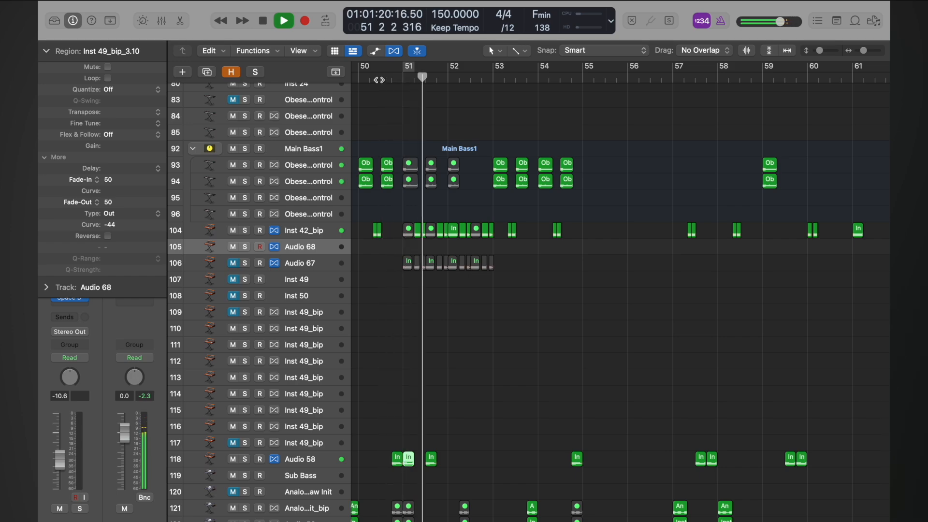
Copy the Audio 58 regions at 51 1 and 51 3 to 52 2 and 52 4, and play from bar 51.
mouse_move(460, 452)
left_mouse_down()
mouse_move(412, 465)
mouse_move(466, 465)
left_mouse_up()
left_click(407, 78)
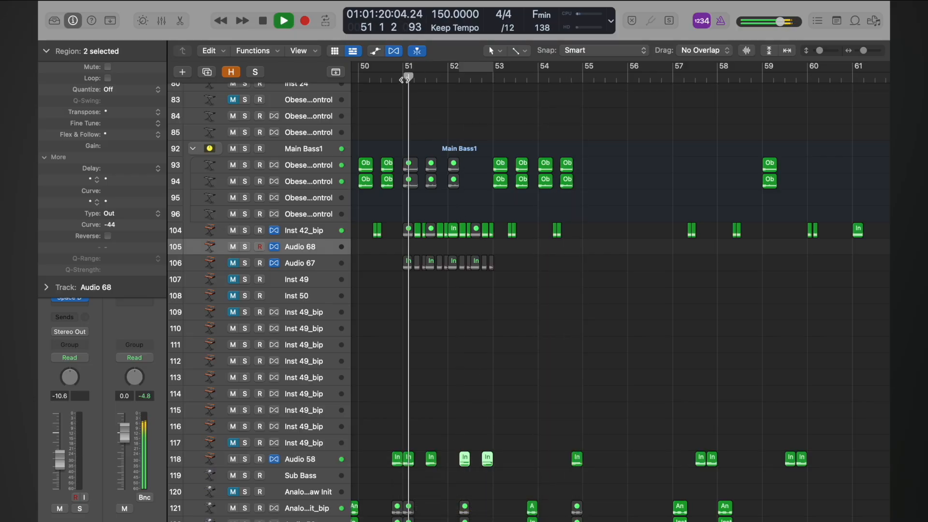
key("space")
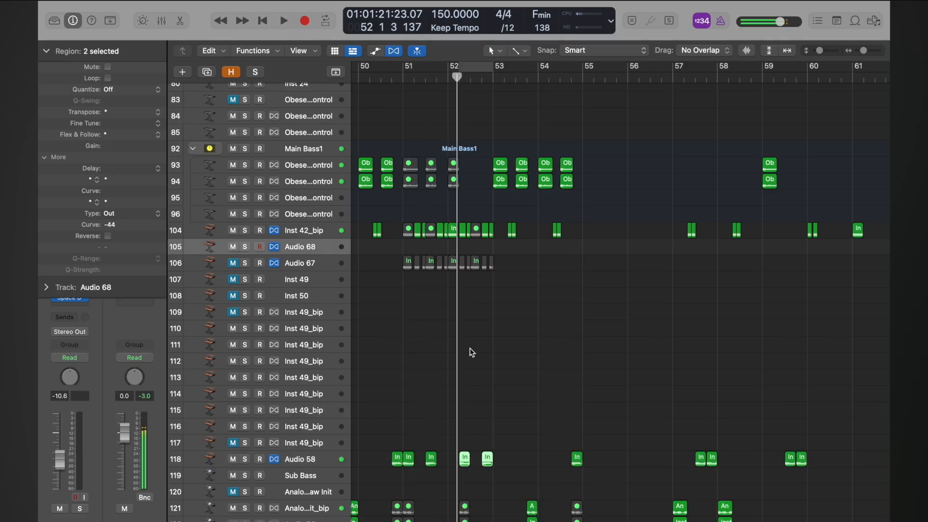
Move the two copied Audio 58 regions to 52 1 and 52 3, mute the one at 52 1, and play the result.
left_click_drag(466, 462, 454, 459)
key("ctrl+m")
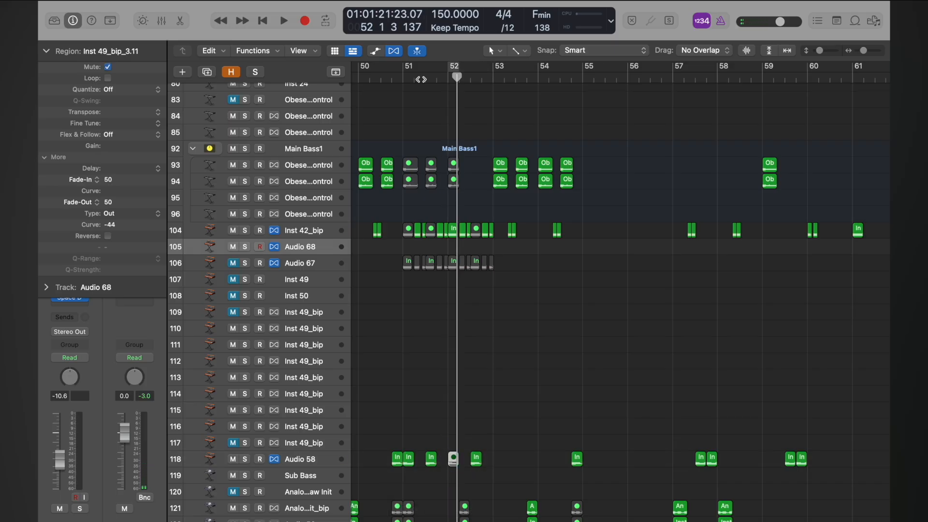
left_click(399, 79)
key("space")
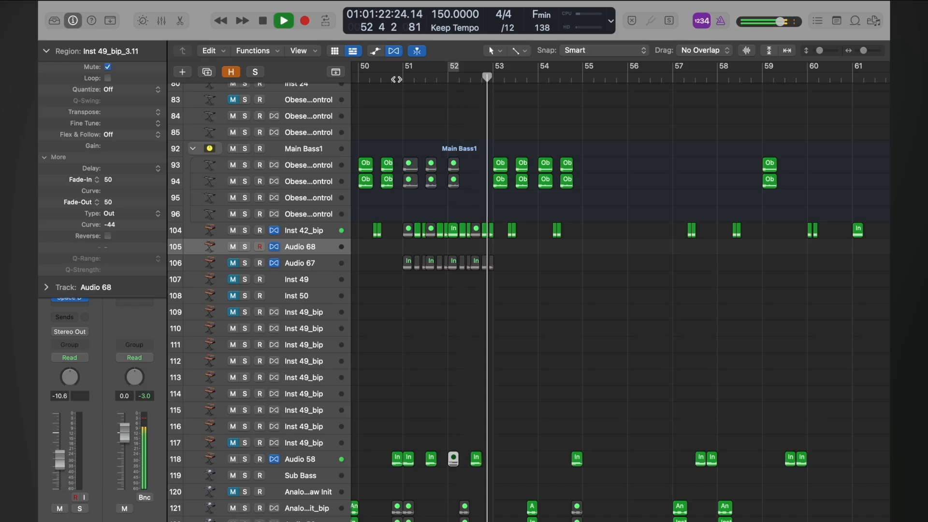
Unmute the Audio 58 region at bar 52, mute the Inst 42_bip region there, and play from bar 48.
key("space")
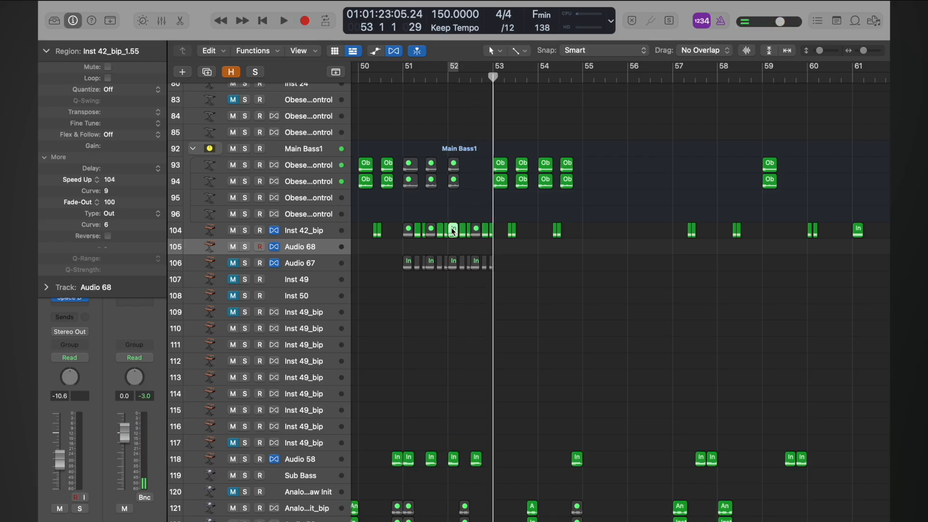
scroll(391, 78, "down", 5)
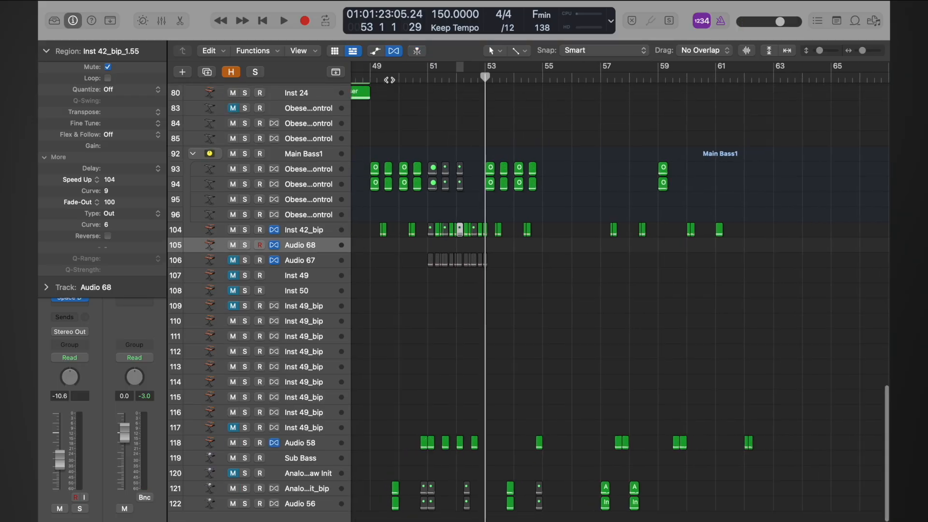
scroll(391, 79, "left", 2)
left_click(390, 78)
key("space")
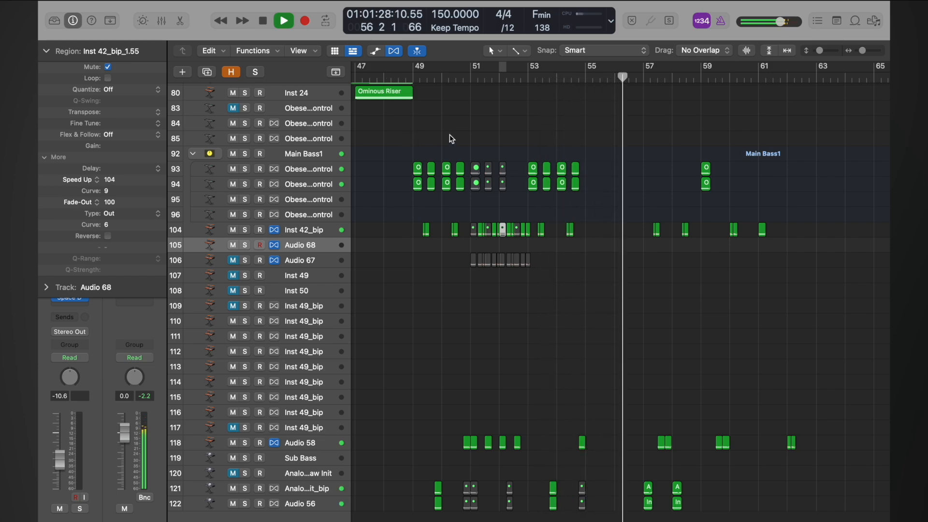
Copy the Inst 42_bip fill regions in bars 51 and 52 to bar 55, and play from there.
key("space")
scroll(492, 222, "up", 6)
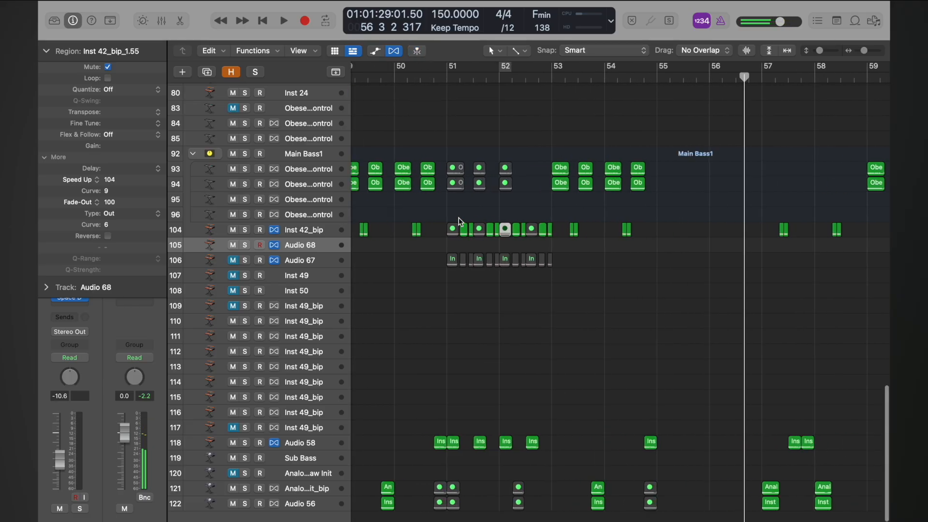
left_click_drag(450, 218, 533, 234)
key("ctrl+m")
left_click_drag(454, 231, 669, 222)
left_click(656, 76)
key("space")
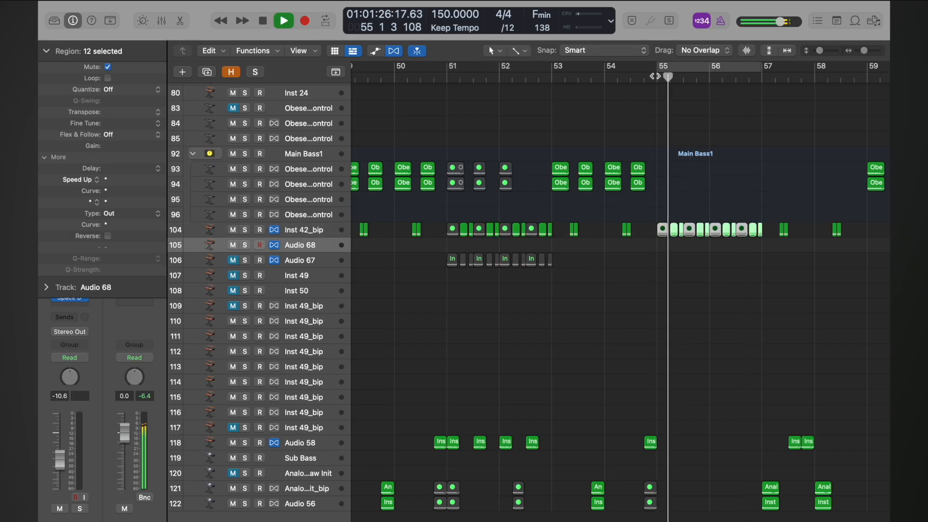
scroll(656, 76, "down", 2)
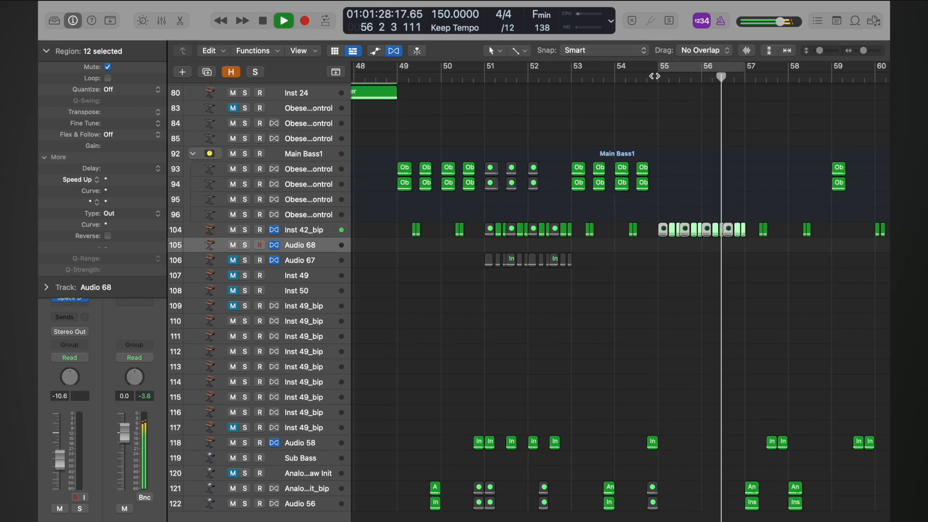
Delete the copied Inst 42_bip regions in bar 56, keeping those in bar 55.
key("space")
scroll(691, 205, "up", 3)
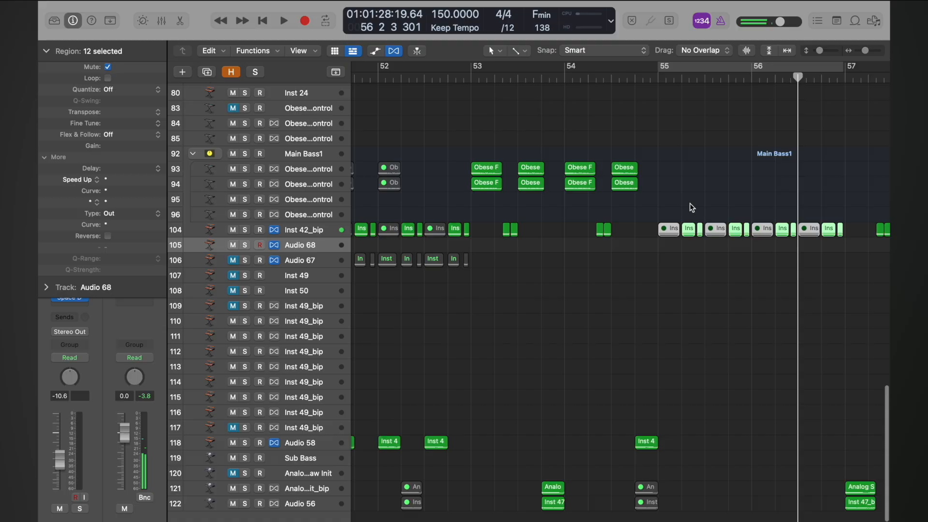
scroll(692, 207, "down", 3)
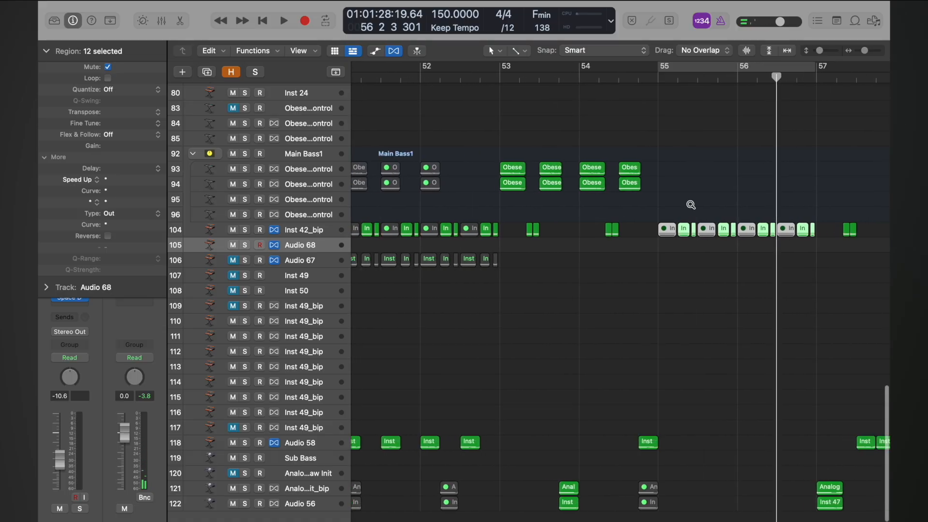
left_click_drag(746, 216, 820, 248)
key("Delete")
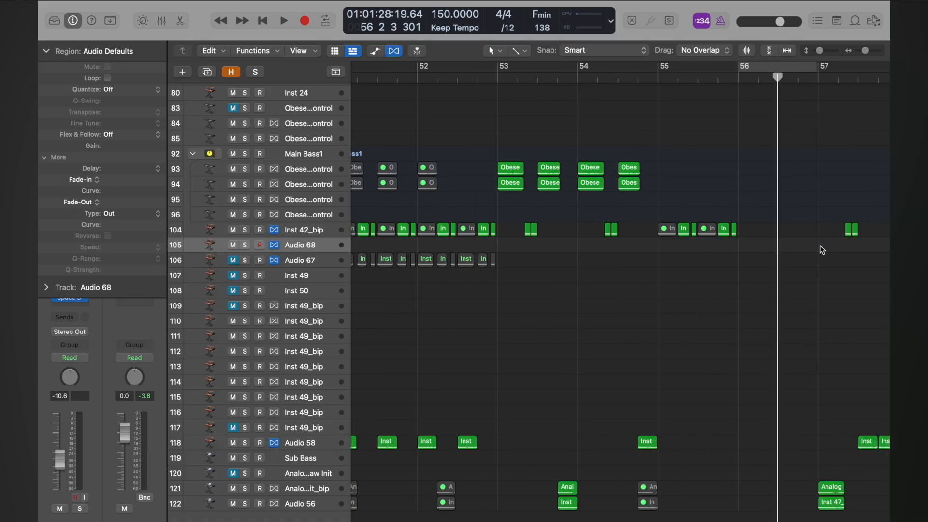
Solo the Inst 42_bip track and play its earlier fill from bar 40.
scroll(822, 250, "down", 8)
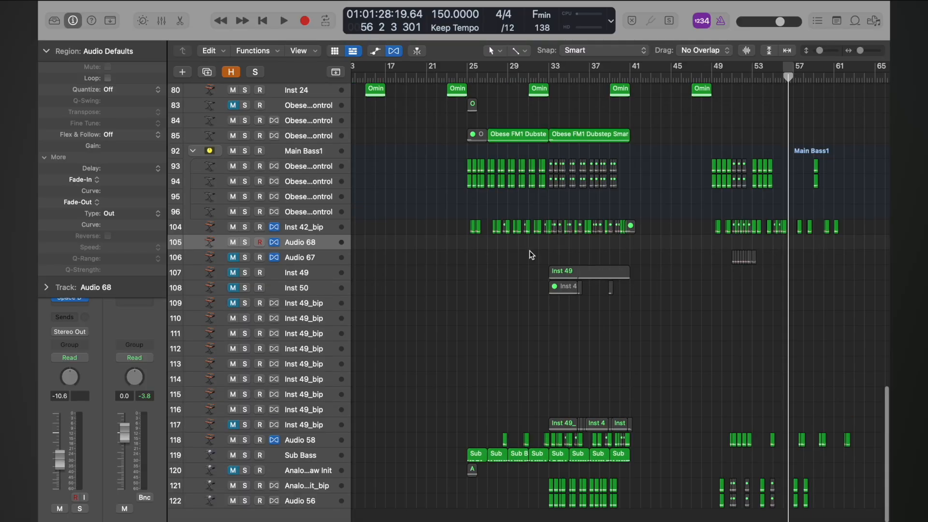
left_click(245, 227)
scroll(597, 203, "up", 8)
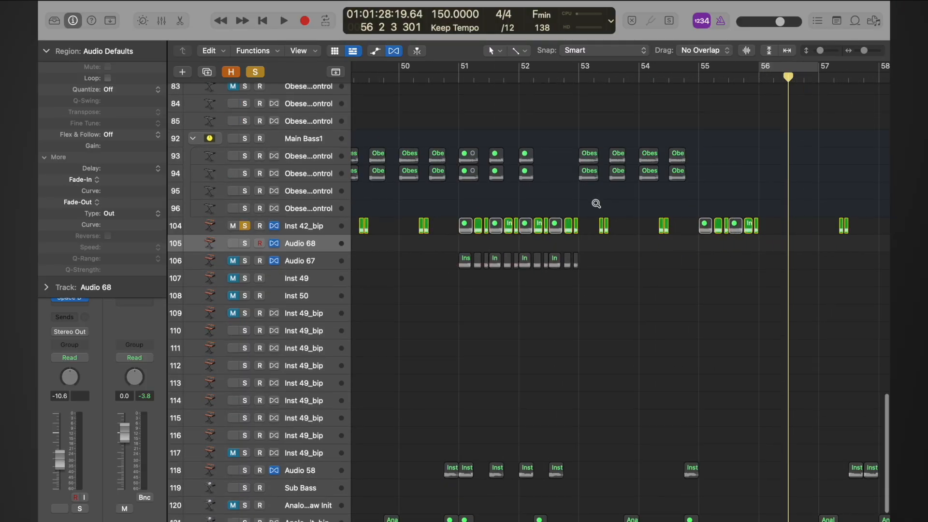
scroll(596, 202, "left", 10)
left_click(600, 77)
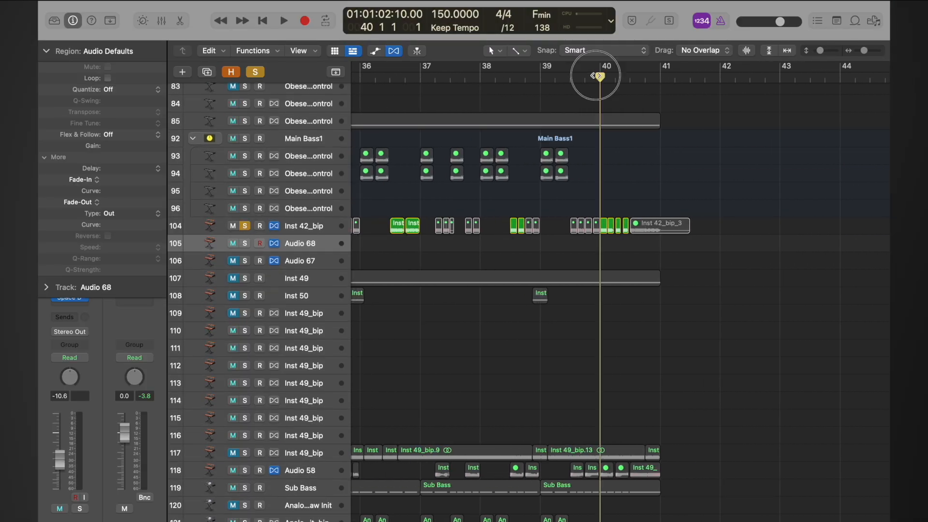
key("space")
key("space")
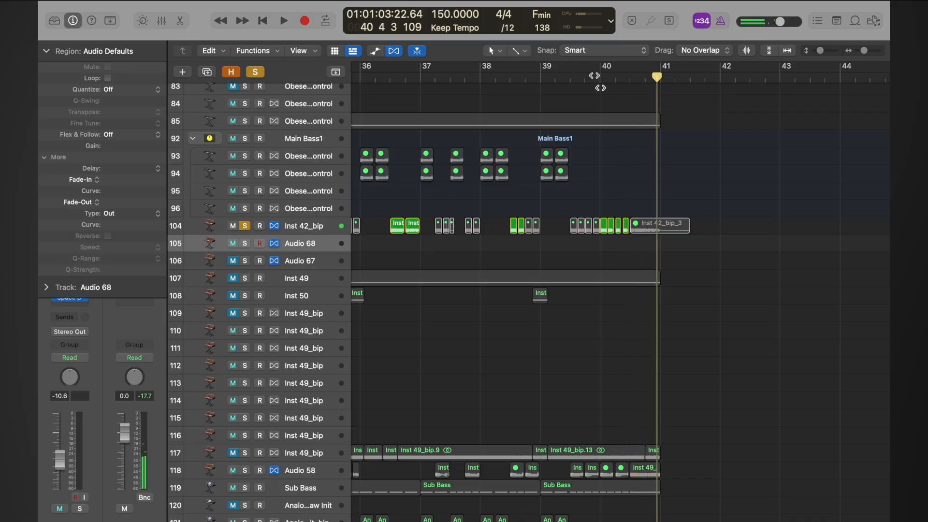
Copy the five Inst 42_bip regions starting at bar 40, select their track, play from around bar 53, and clear the solo.
left_click_drag(643, 210, 604, 232)
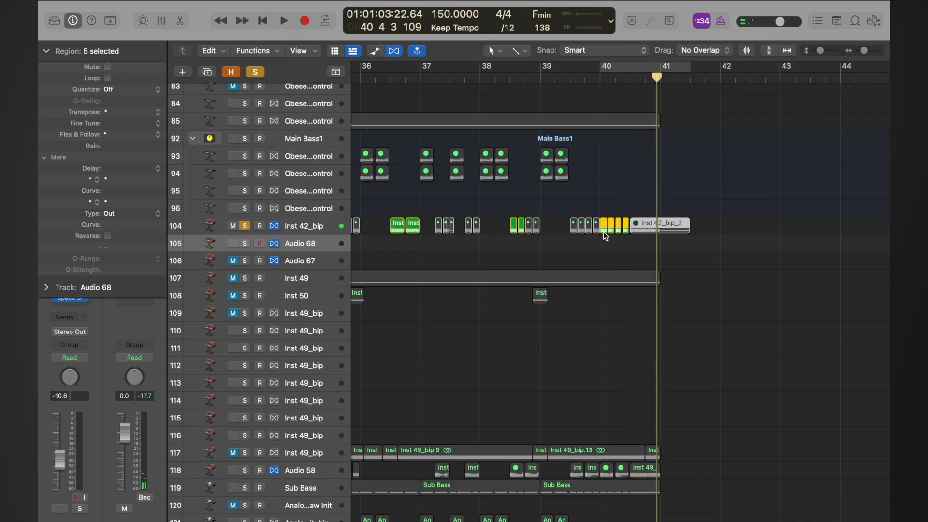
left_click(315, 221)
scroll(641, 207, "down", 5)
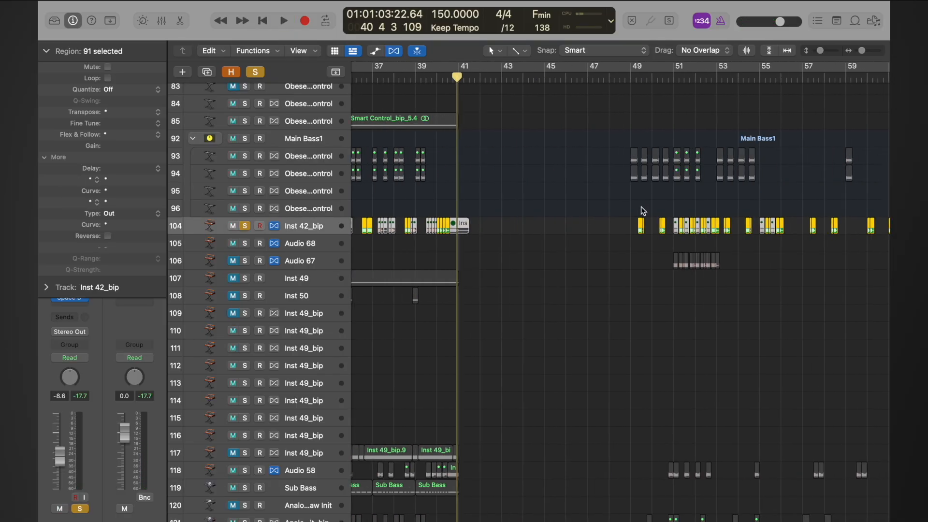
scroll(642, 211, "up", 8)
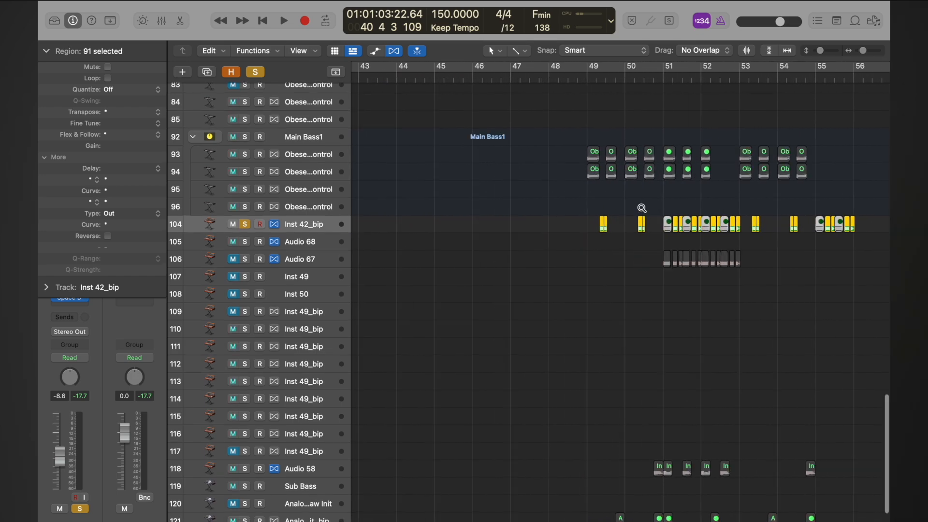
scroll(611, 170, "right", 5)
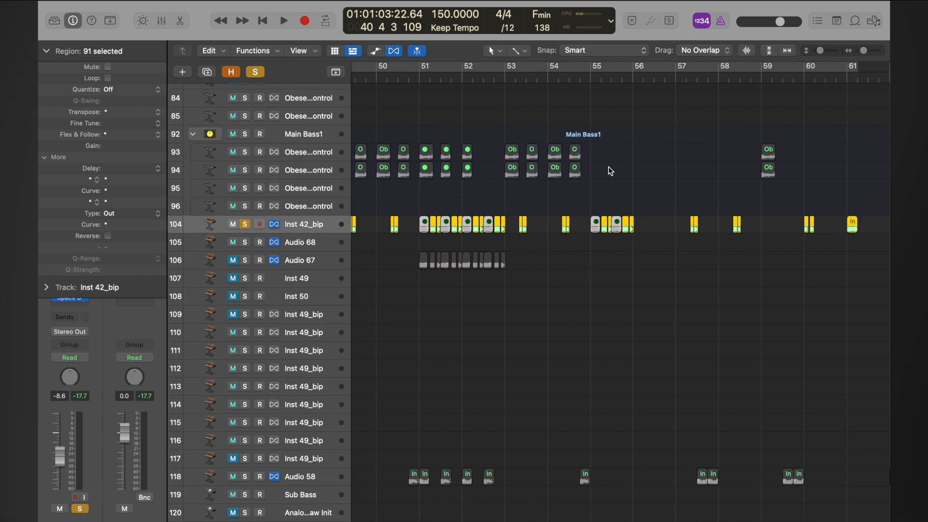
double_click(525, 80)
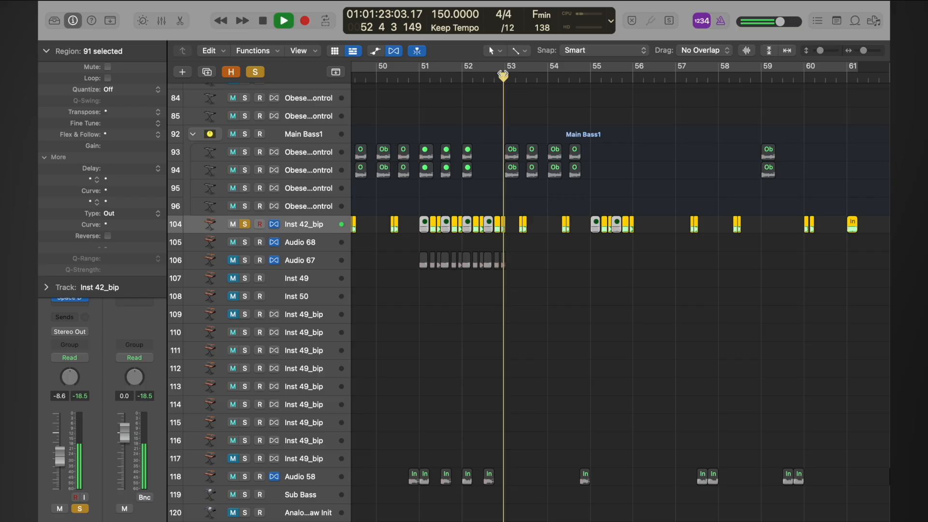
left_click(255, 73)
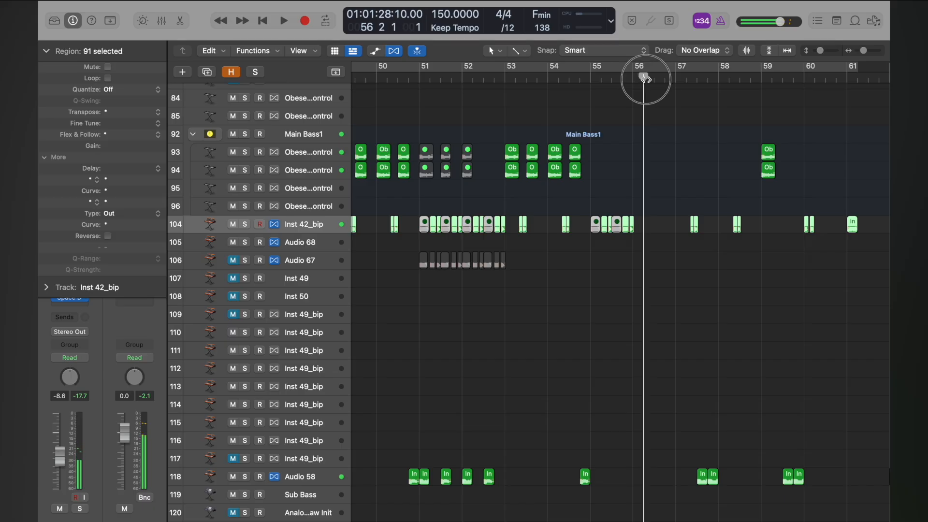
Try to paste the five copied Inst 42_bip regions at bar 56, and undo the paste.
double_click(631, 68)
key("r")
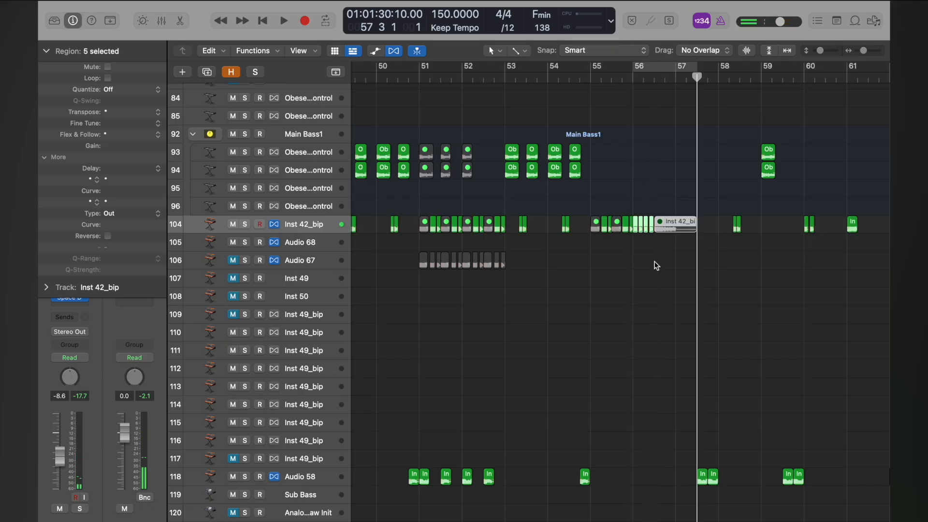
key("super+z")
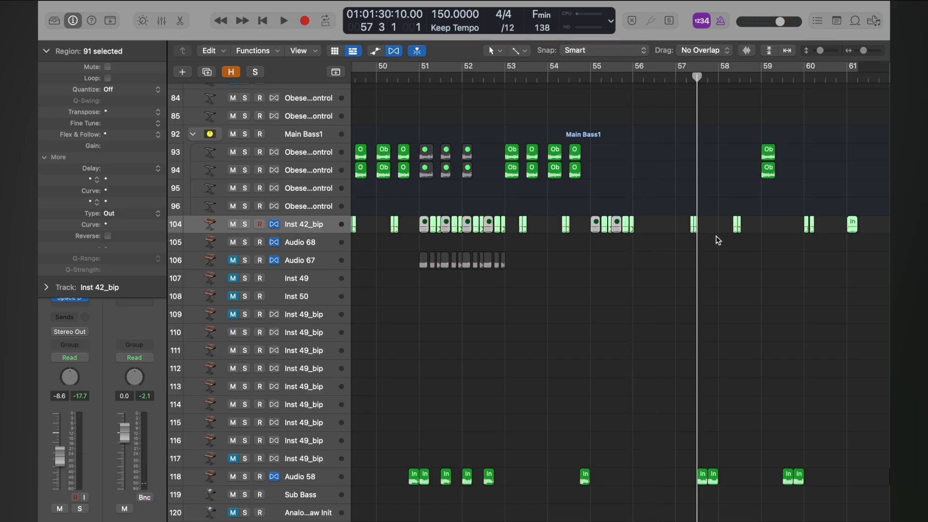
Play the arrangement from bar 57 and deselect the Inst 42_bip regions.
double_click(681, 83)
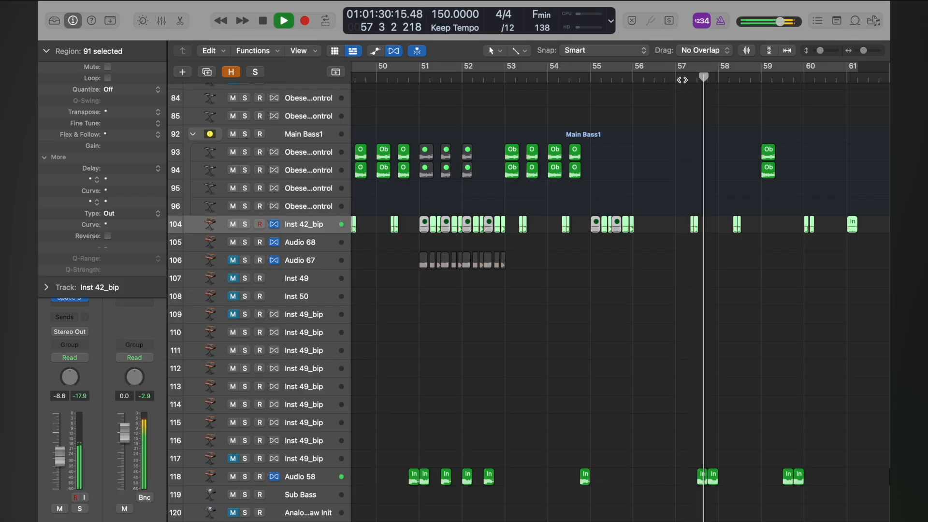
key("z")
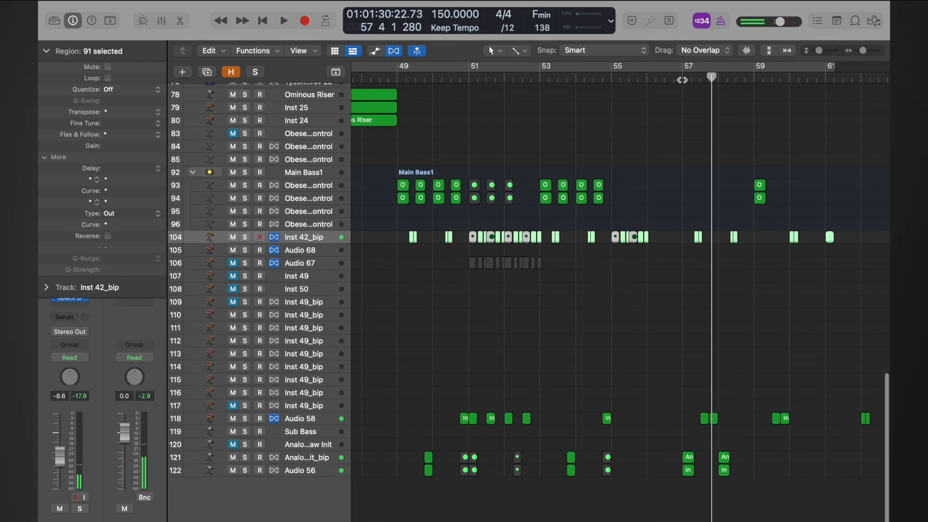
key("super+Left")
key("super+Left")
left_click(654, 127)
key("super+Left")
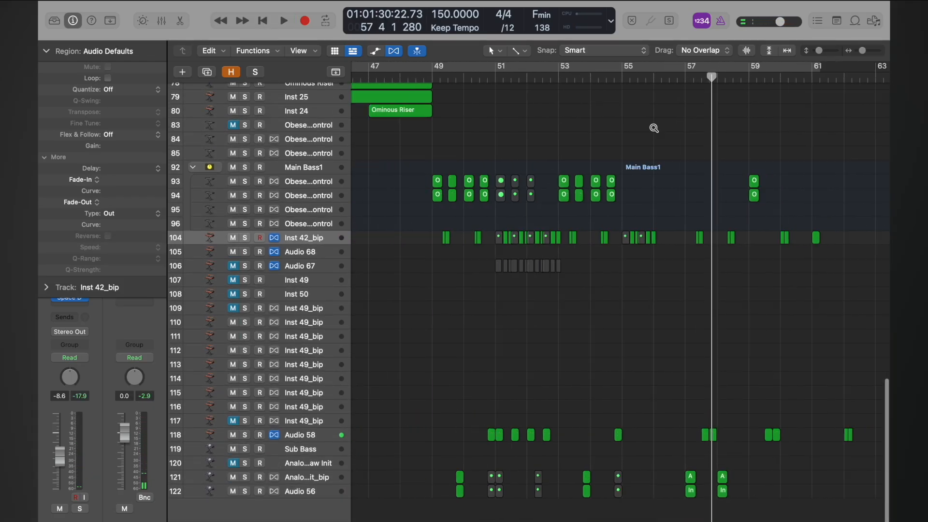
Paste the copied Inst 42_bip regions at bar 63, and copy the four short ones to bar 56.
scroll(654, 127, "right", 5)
left_click(729, 79)
key("super+v")
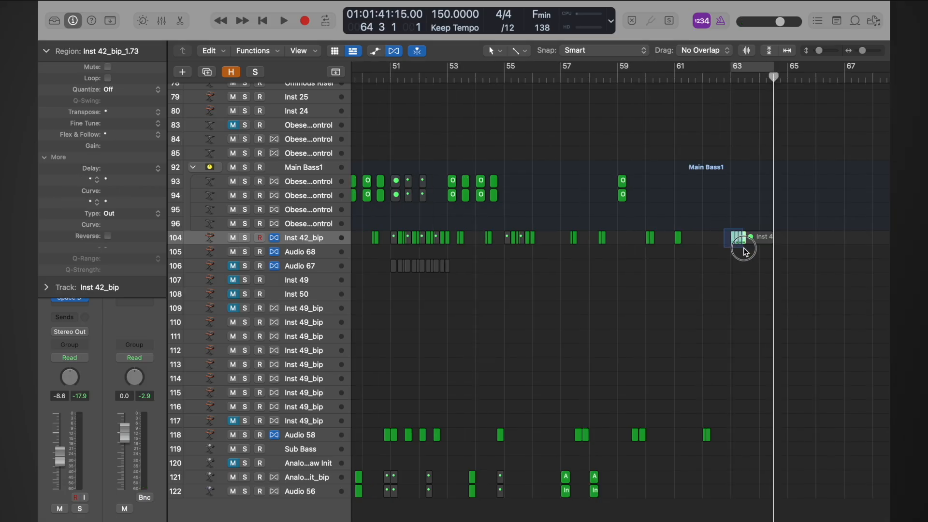
left_click_drag(734, 238, 538, 238)
key("super+Right")
key("super+Right")
key("super+Right")
key("super+Right")
key("super+Right")
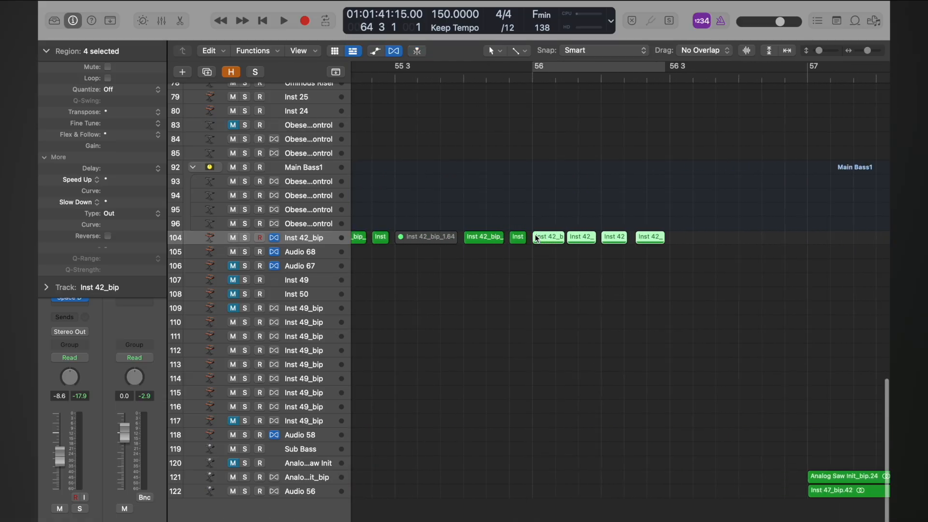
Play the four short Inst 42_bip regions from bar 56 with the other tracks, and replay them.
key("space")
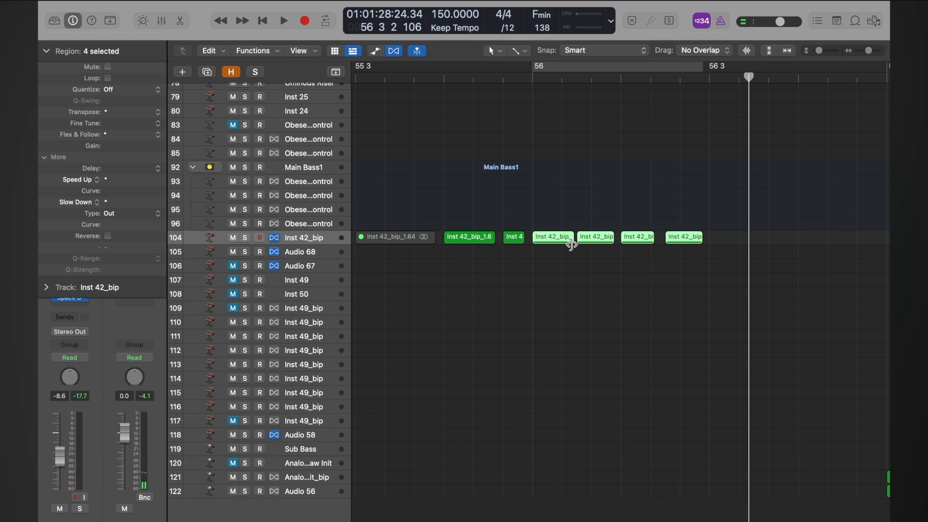
key("super+Left")
key("super+Left")
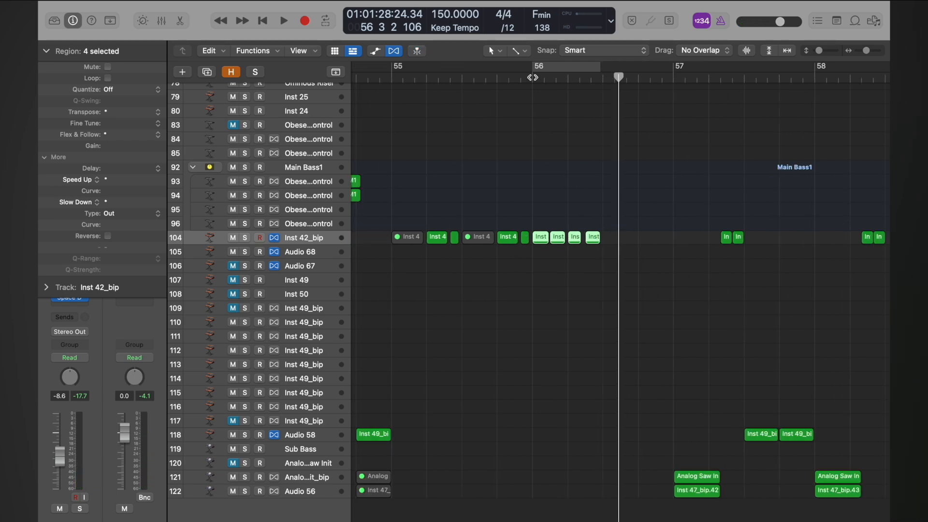
key("z")
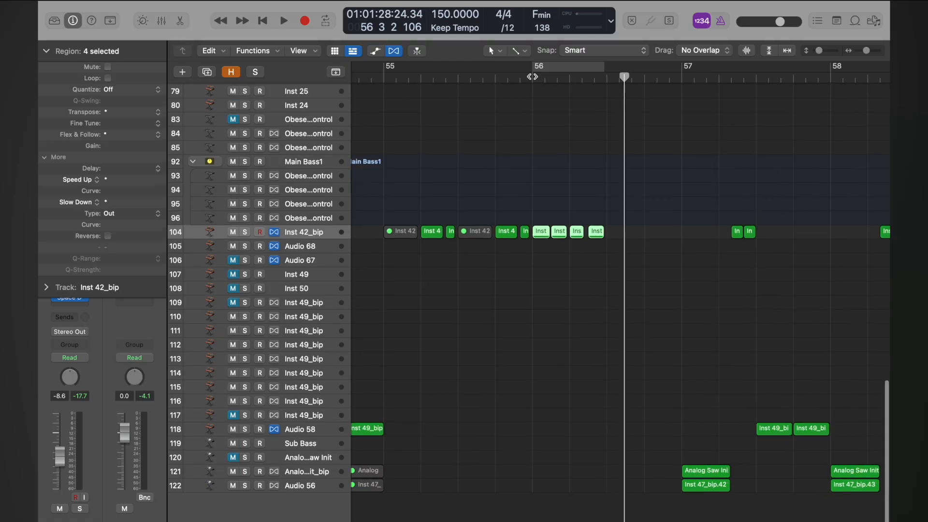
key("z")
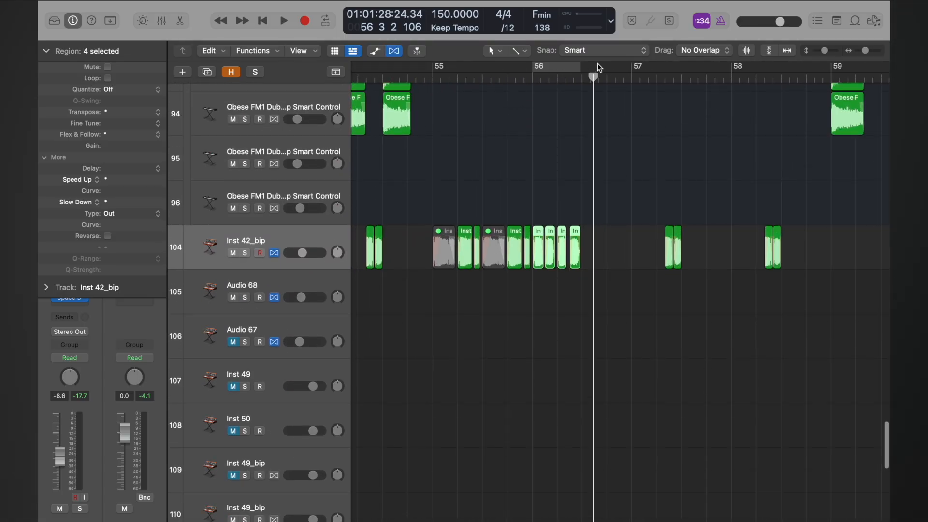
left_click(534, 76)
key("space")
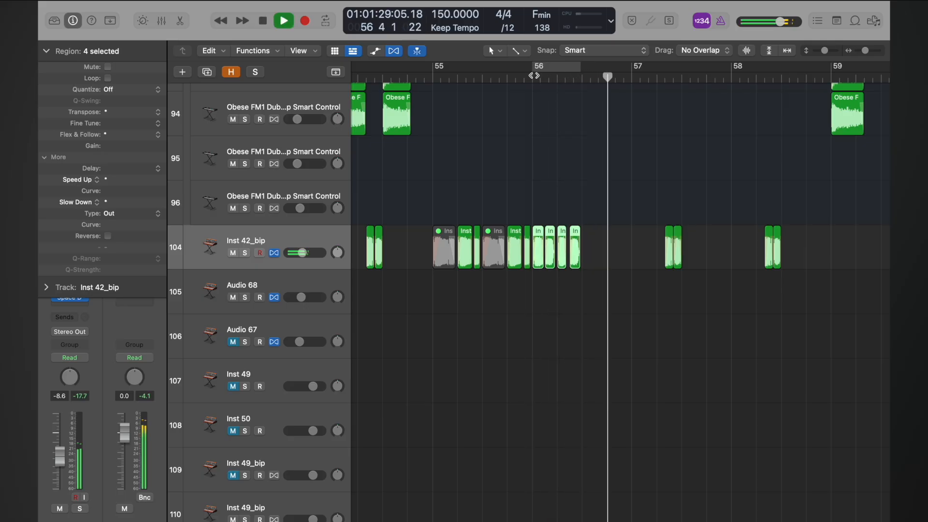
key("space")
Place the long Inst 42_bip region from bar 63 at 56 3, unmuted and trimmed to end at bar 57, and play it.
scroll(535, 81, "down", 5)
scroll(536, 80, "down", 3)
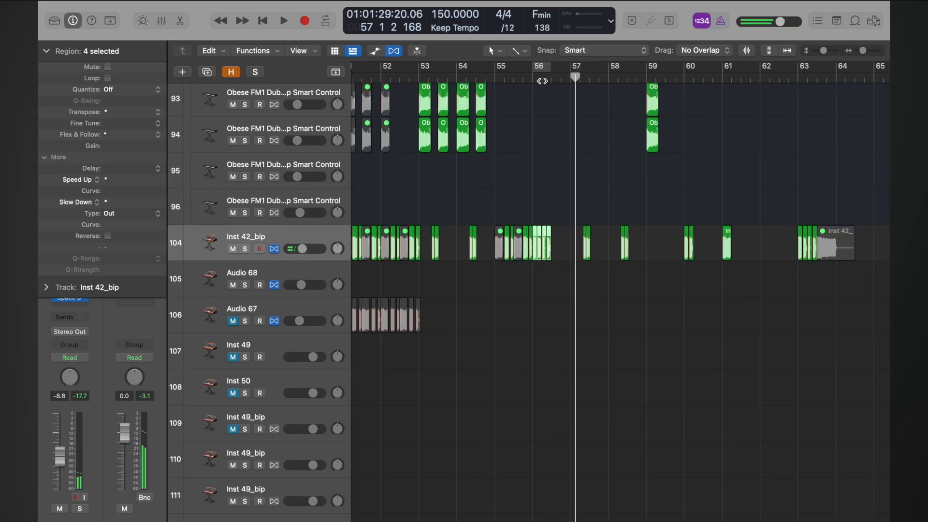
left_click(833, 251)
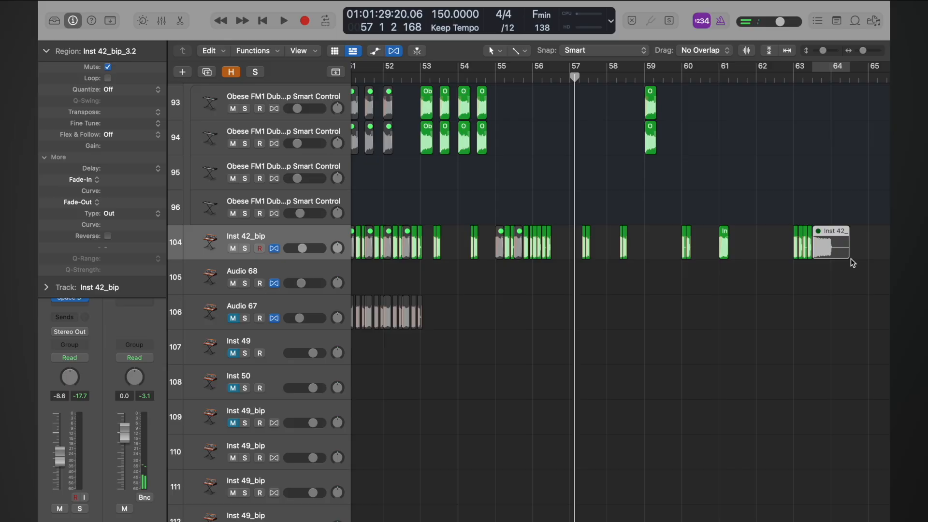
left_click_drag(849, 257, 564, 243)
scroll(564, 243, "up", 3)
left_click(509, 78)
key("space")
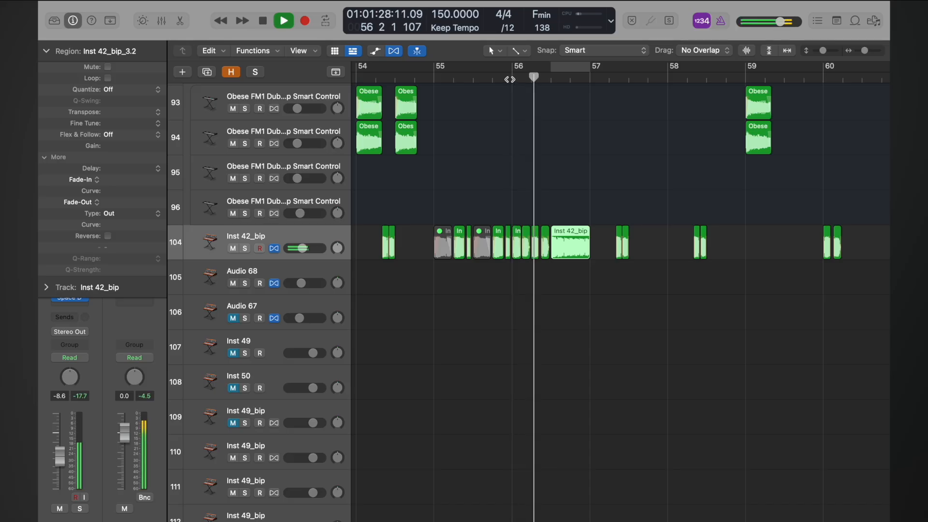
key("space")
Extend the start of the Inst 42_bip_1.78 region in bar 56 earlier, over the end of Inst 42_bip_1.77.
scroll(508, 96, "up", 10)
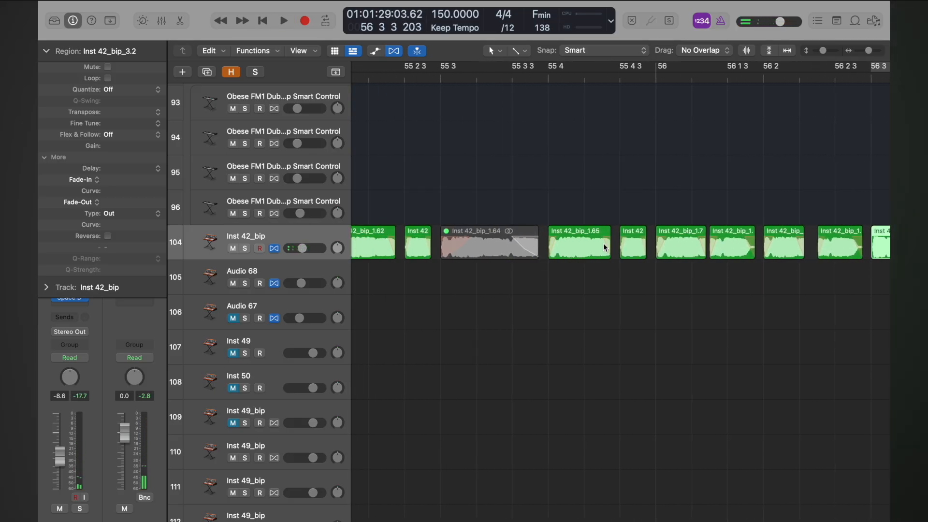
scroll(598, 129, "down", 4)
scroll(652, 135, "up", 5)
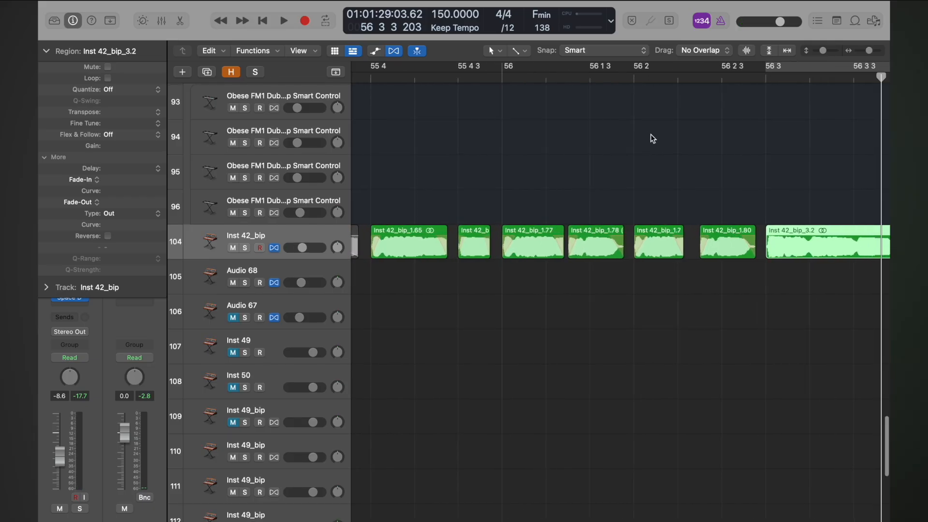
scroll(580, 174, "right", 3)
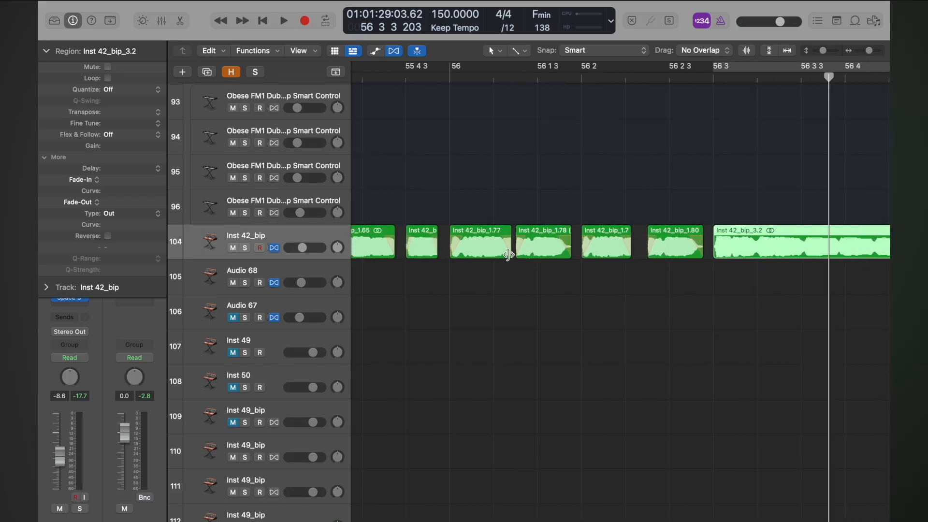
mouse_move(508, 255)
left_mouse_down()
mouse_move(490, 254)
mouse_move(515, 249)
mouse_move(499, 249)
left_mouse_up()
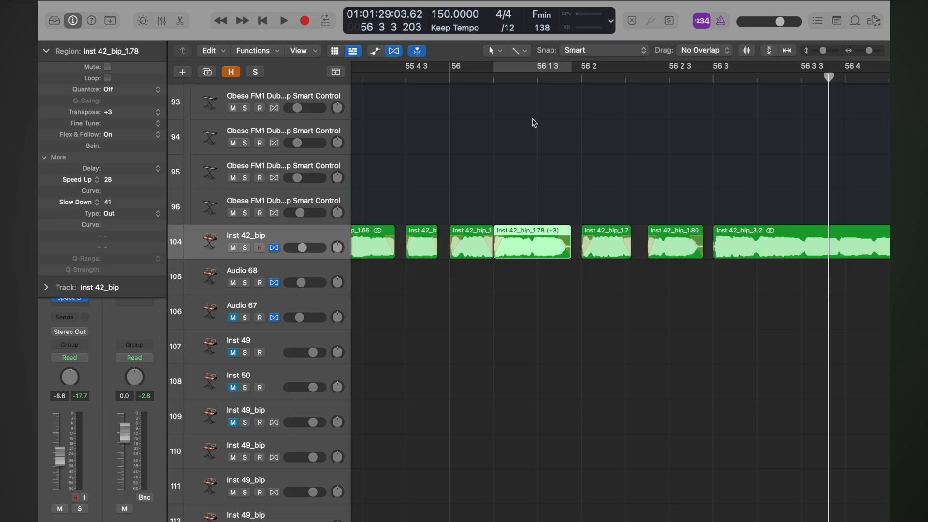
Split the Inst 42_bip_1.78 region at 56 1 3.
left_click_drag(495, 80, 537, 72)
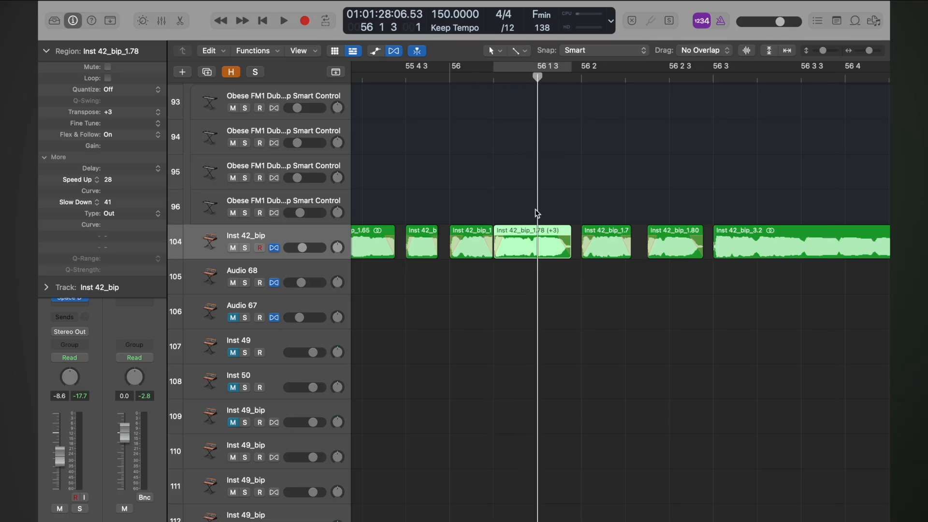
key("super+t")
left_click(521, 240)
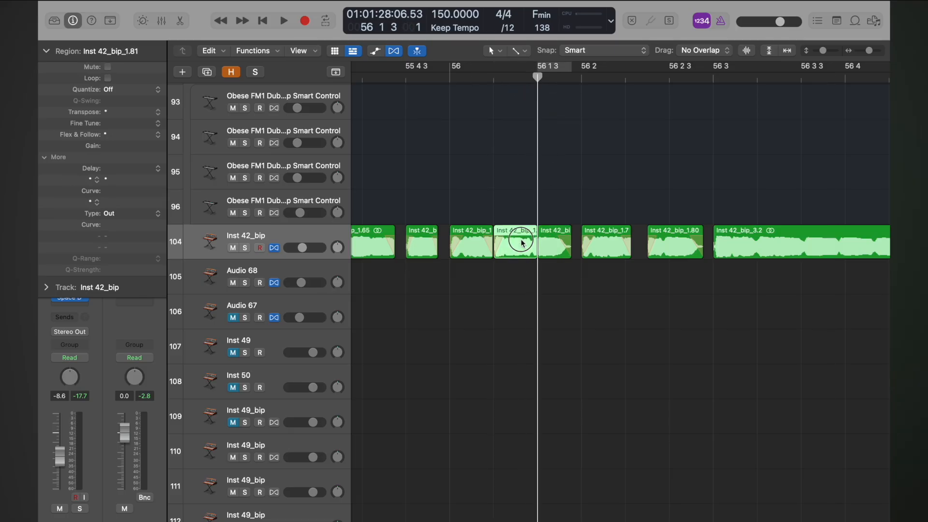
Close the gaps on both sides of Inst 42_bip_1.79, extending Inst 42_bip_1.80 back to 56 2 2, and split that region at 56 2 3.
left_click_drag(573, 256, 626, 251)
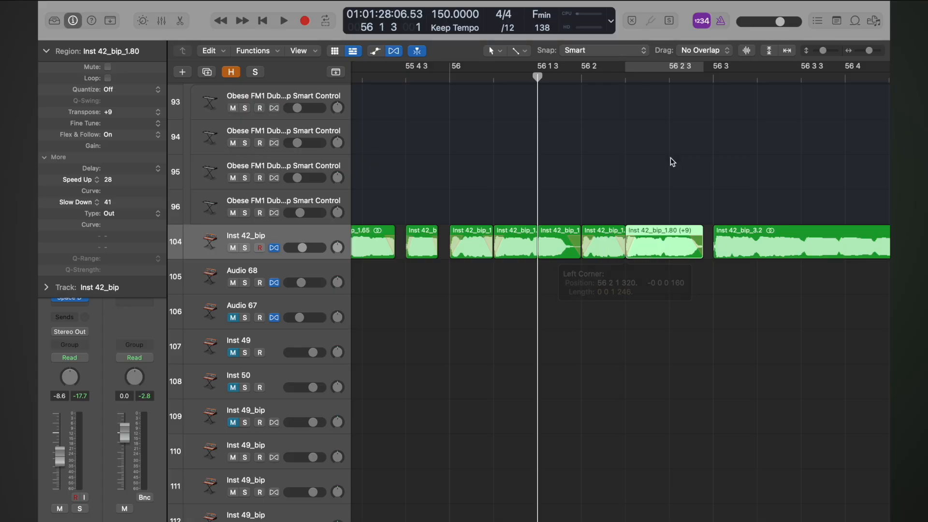
left_click_drag(539, 78, 669, 74)
key("super+t")
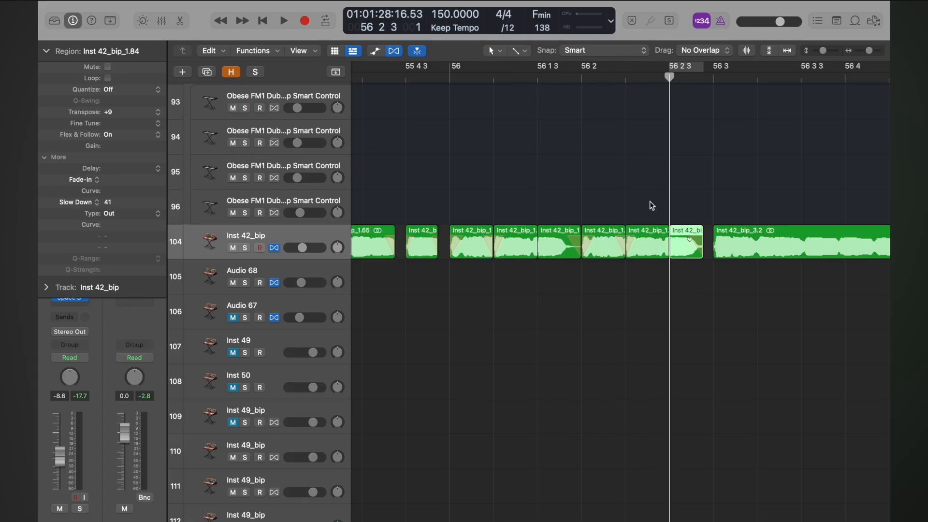
Remove all fades from the six short Inst 42_bip regions between bar 56 and 56 3.
left_click_drag(688, 209, 477, 242)
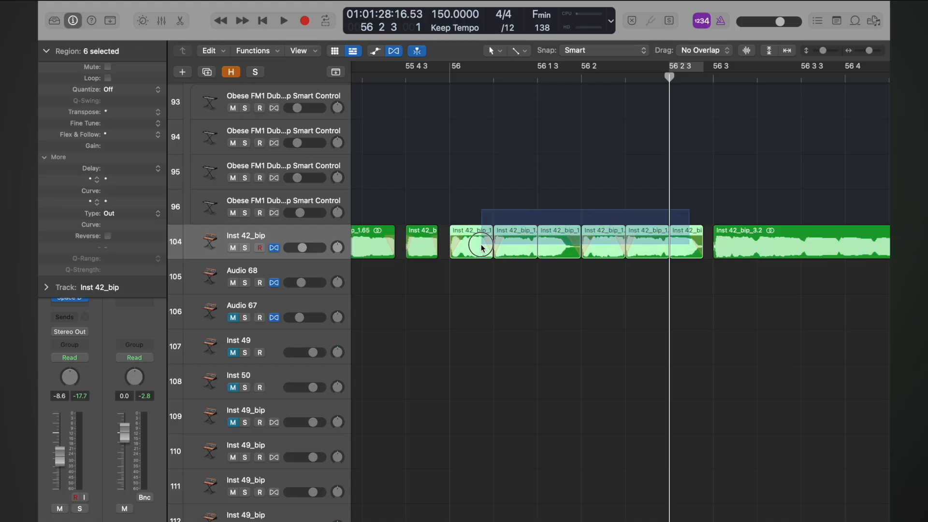
right_click(477, 248)
left_click(453, 241)
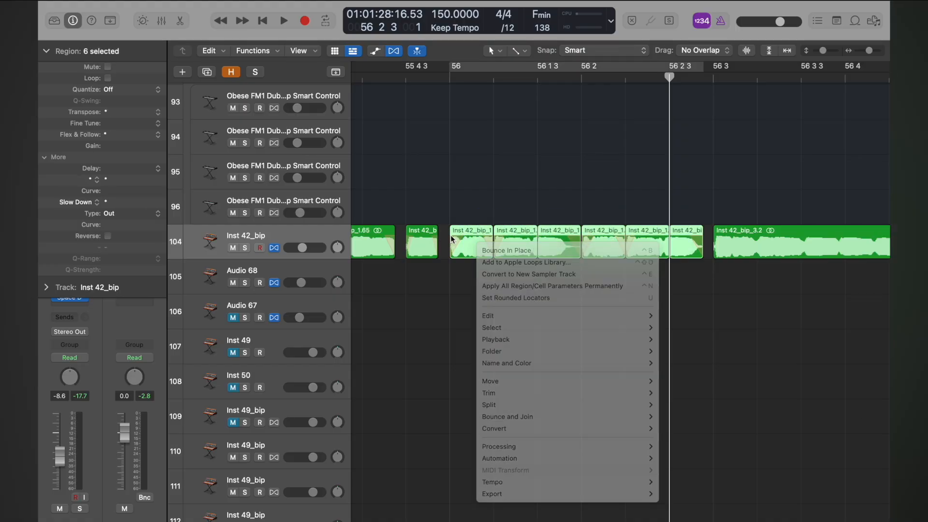
key("super+Down")
key("z")
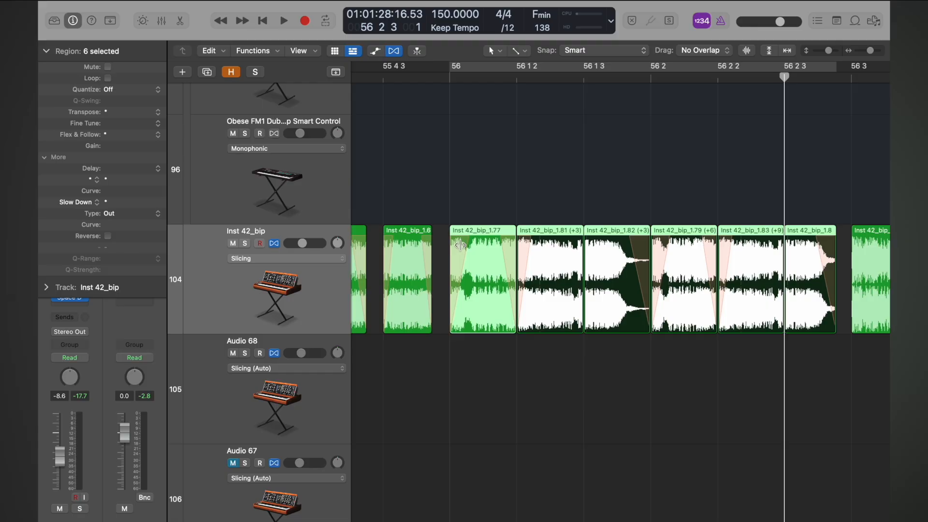
right_click(461, 247)
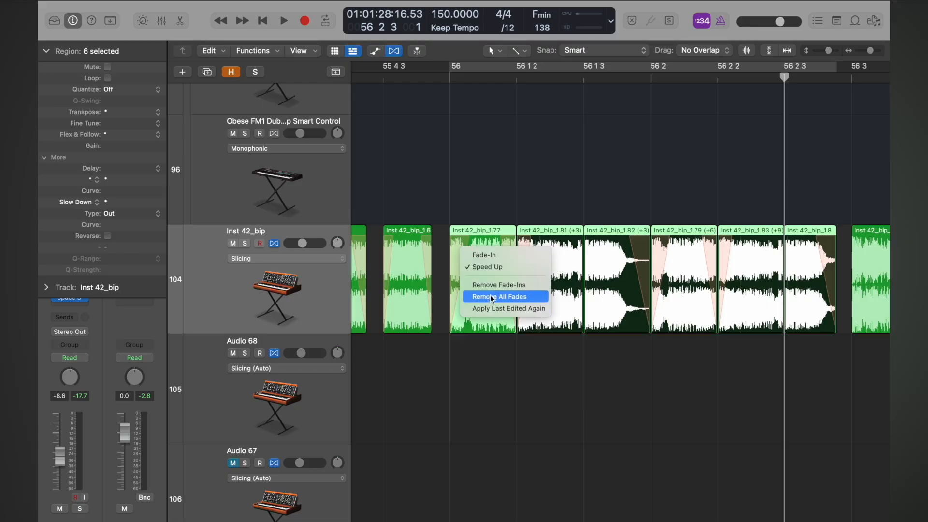
left_click(519, 300)
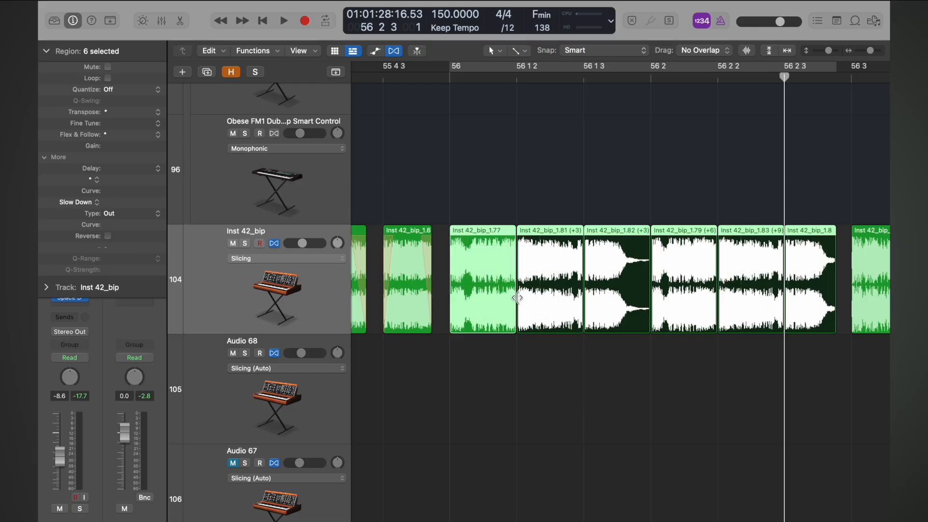
key("z")
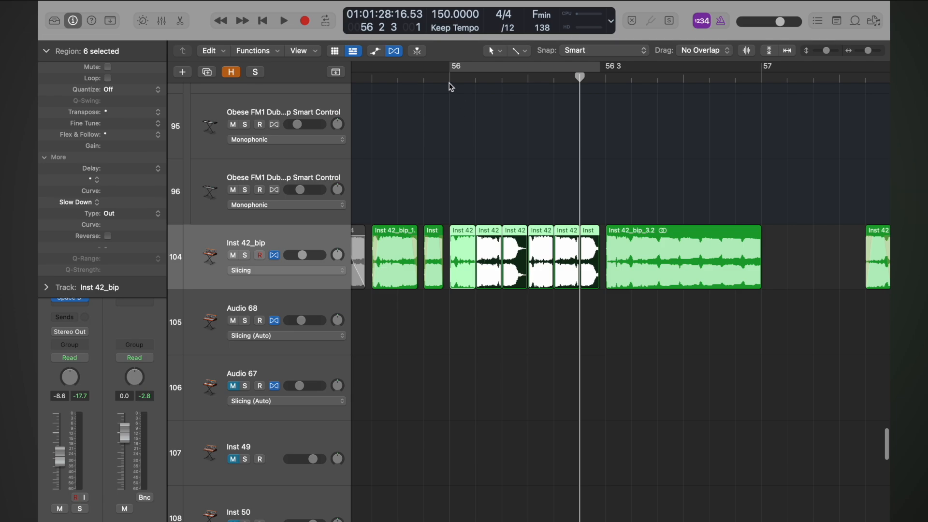
Solo the Inst 42_bip track and play the six fade-free regions repeatedly from bar 56.
key("s")
left_click(448, 78)
key("space")
key("space")
key("space")
key("space")
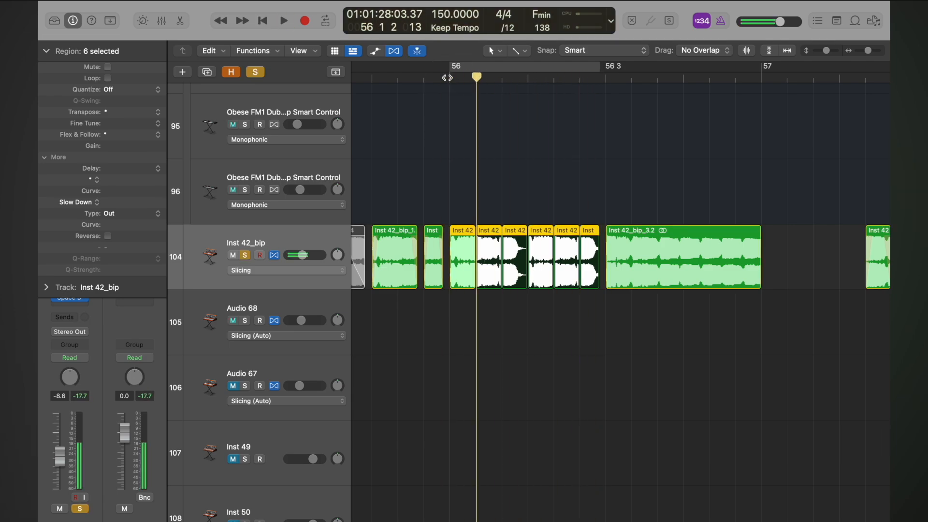
left_click(448, 78)
key("space")
key("space")
left_click(447, 77)
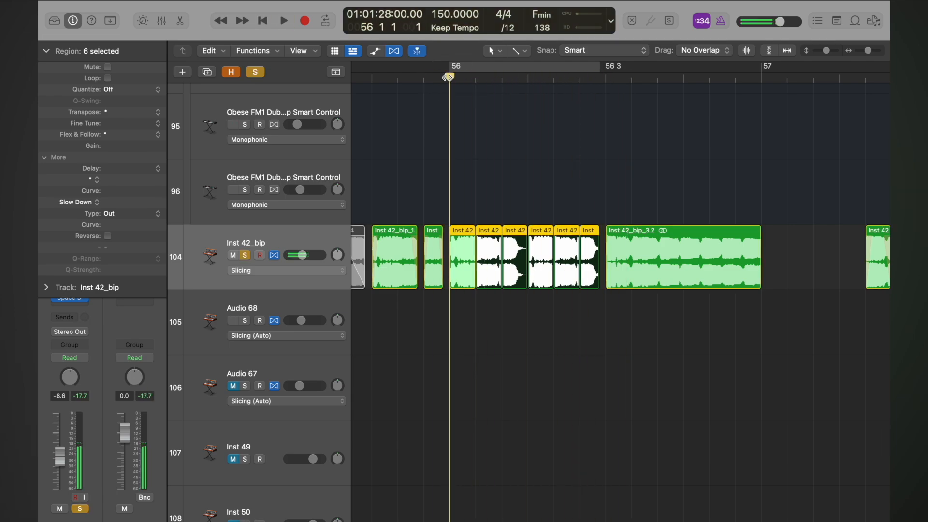
key("space")
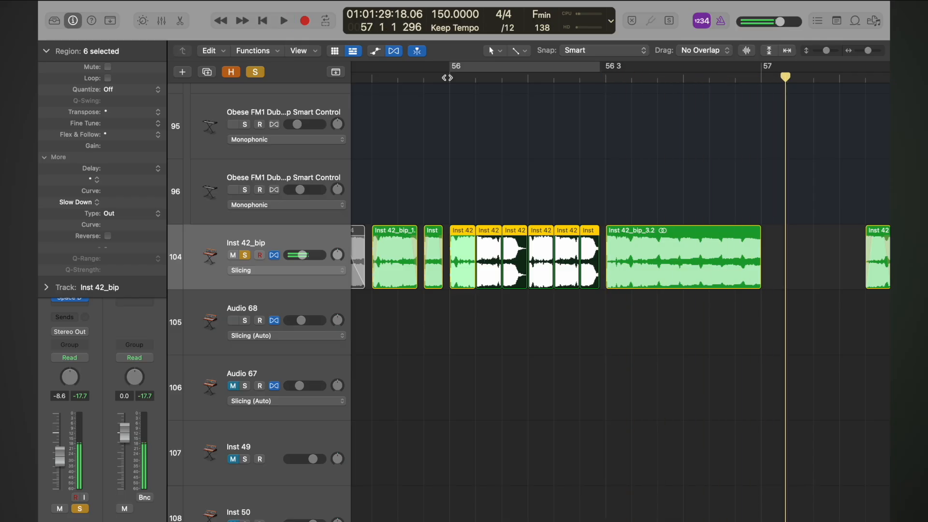
key("super+Left")
key("super+Left")
key("super+Left")
left_click(445, 80)
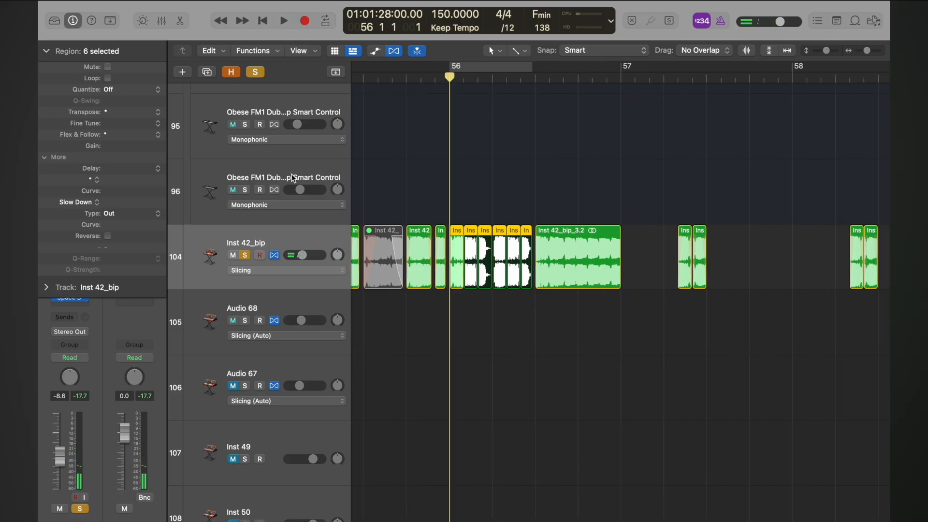
Add Speed Up and Slow Down fades to the six short bar 56 regions, playing them with values of 30 and 50 before using 40.
left_click_drag(454, 218, 532, 280)
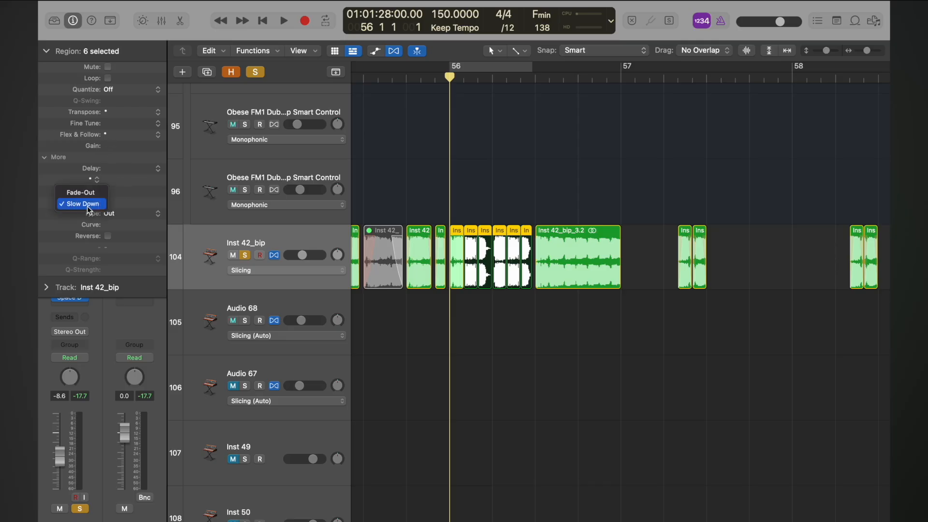
left_click(87, 204)
left_click(89, 182)
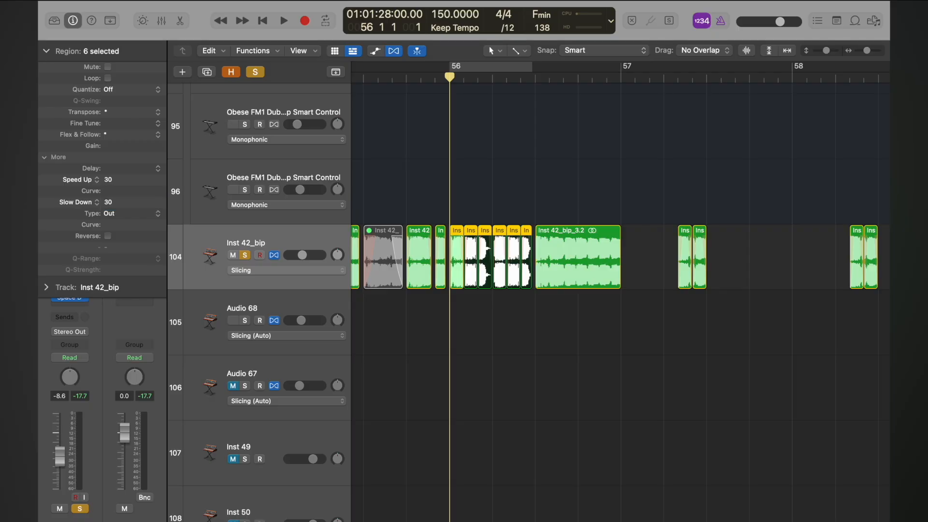
scroll(260, 218, "left", 2)
key("space")
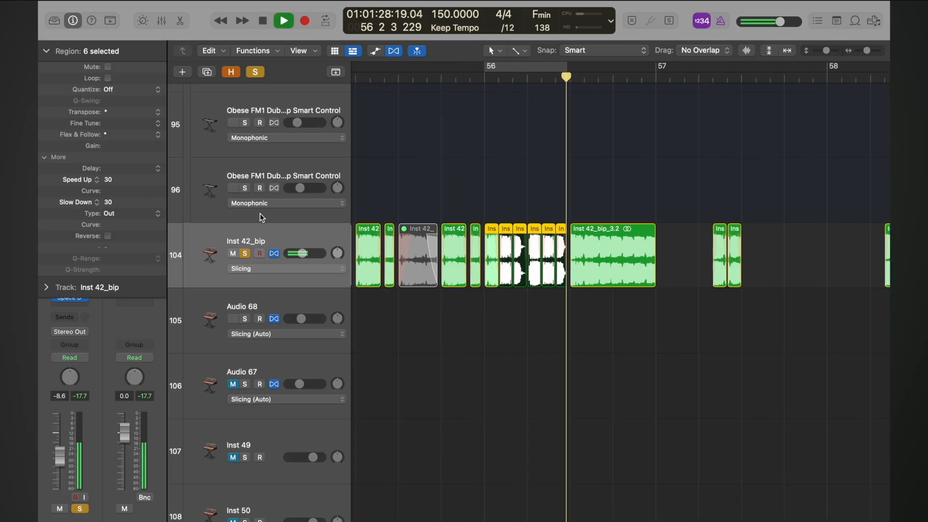
key("space")
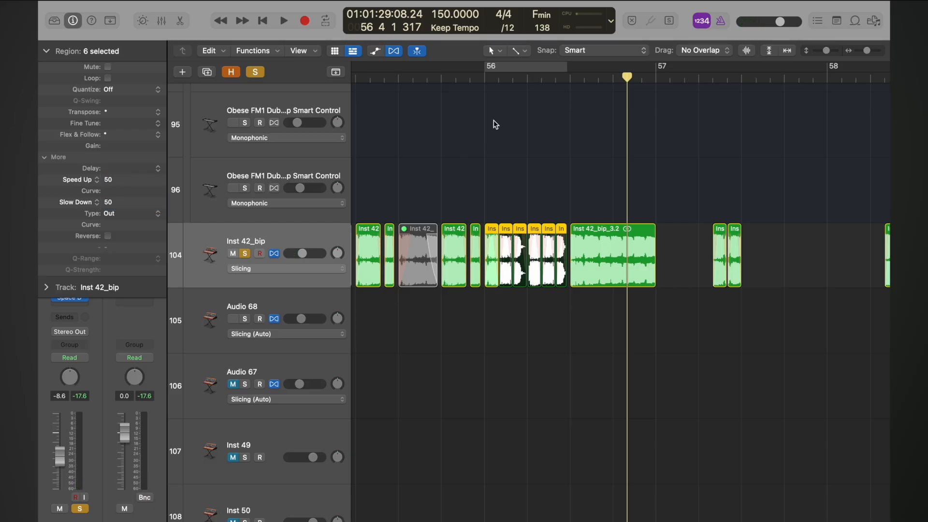
left_click(485, 75)
key("space")
key("space")
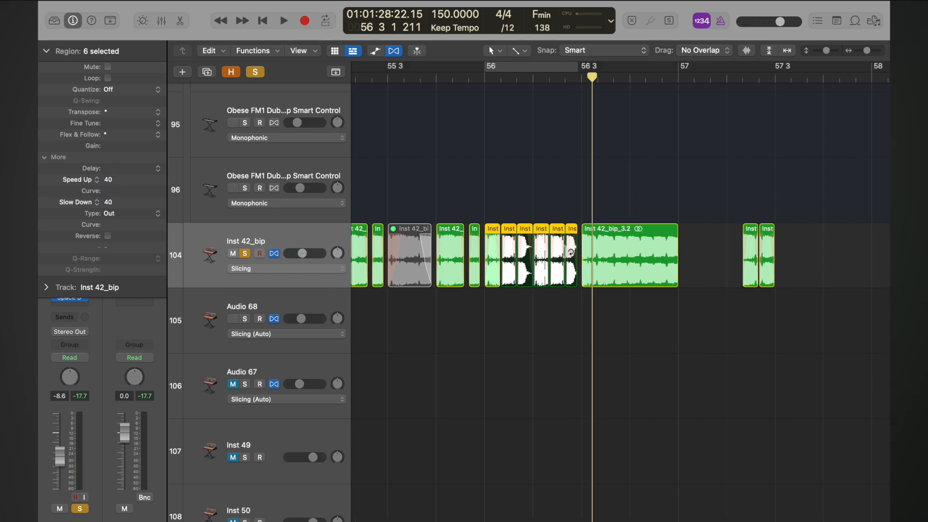
Trim the ends of all six short Inst 42_bip regions to leave small gaps between them, and play from bar 56.
key("z")
left_click_drag(545, 278, 538, 280)
left_click(480, 80)
key("space")
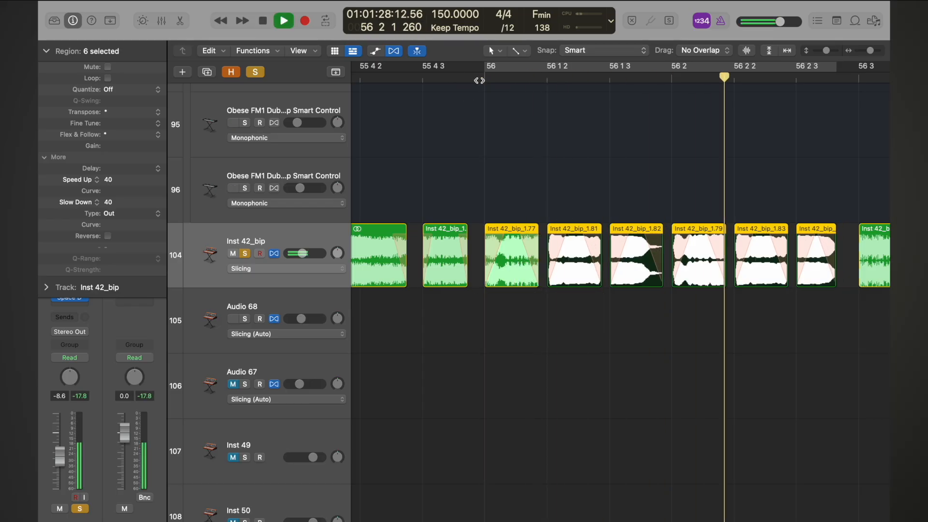
Extend the end of the last short region, Inst 42_bip_1.84, closer to 56 3.
left_click(537, 199)
left_click_drag(516, 275, 529, 278)
scroll(529, 278, "down", 8)
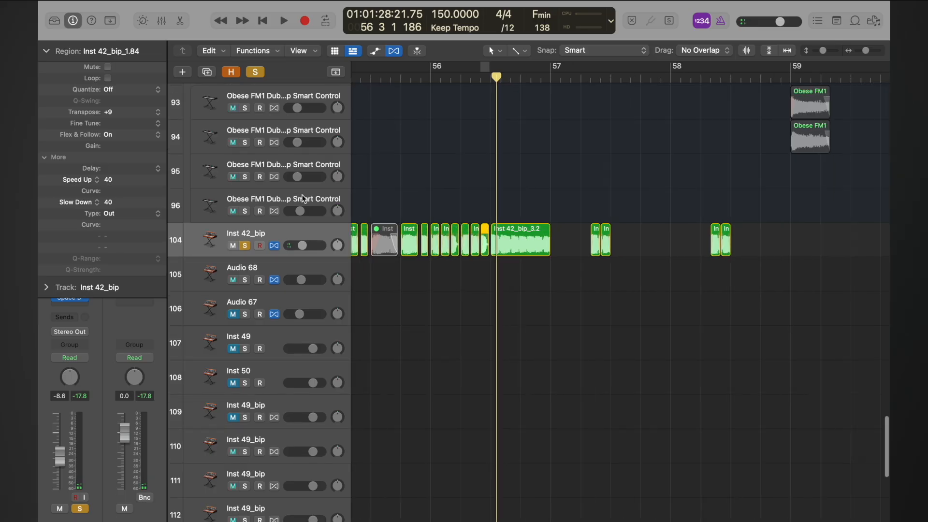
Turn off the Inst 42_bip solo and play the full arrangement from bar 55 to bar 61.
left_click(253, 76)
scroll(416, 139, "down", 3)
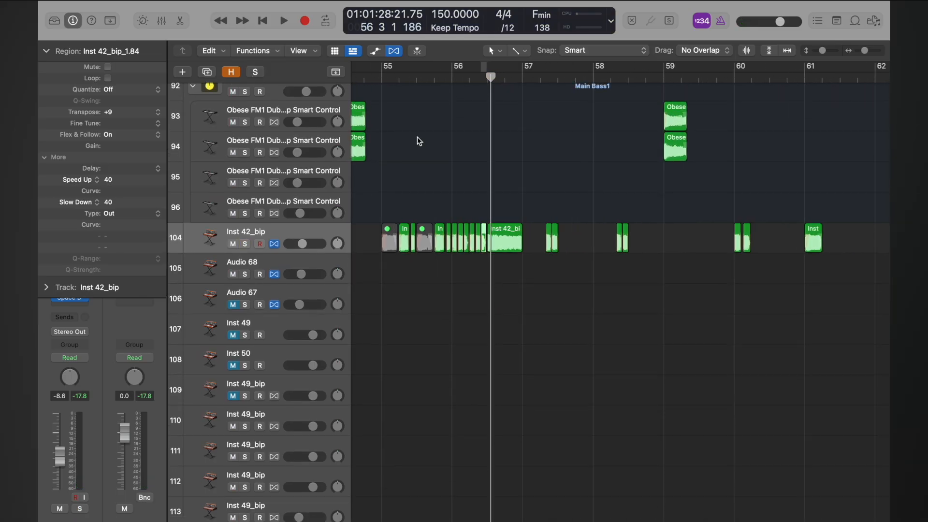
left_click(382, 79)
key("space")
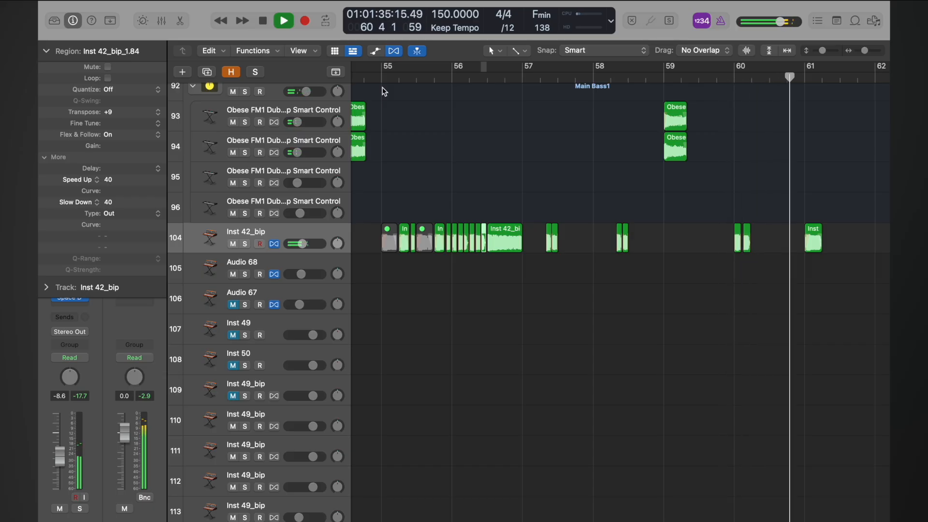
key("space")
Play the drop from around bar 49 up to bar 53 with all tracks.
scroll(382, 92, "down", 5)
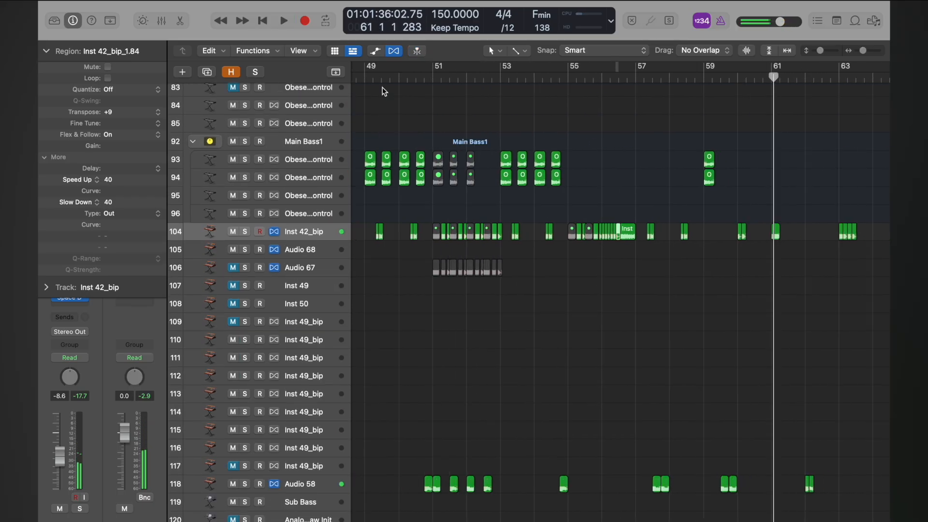
left_click(382, 78)
key("space")
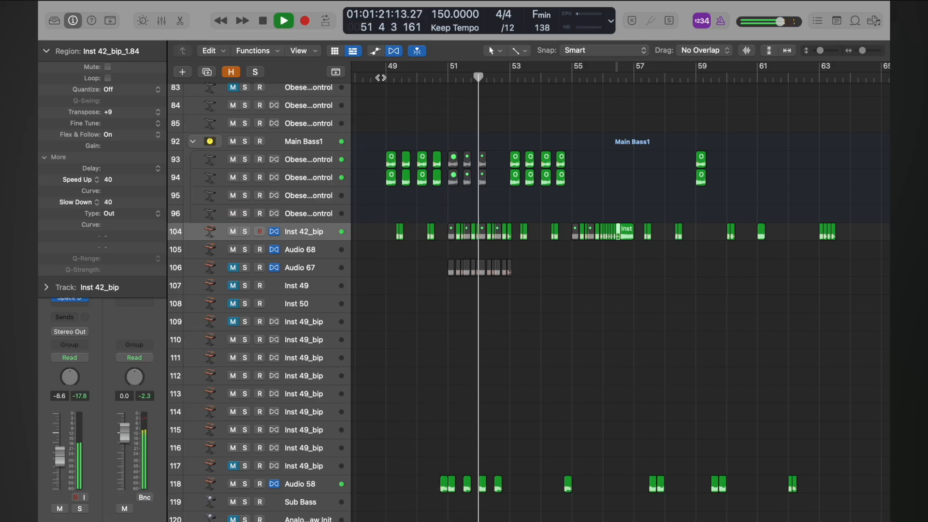
key("space")
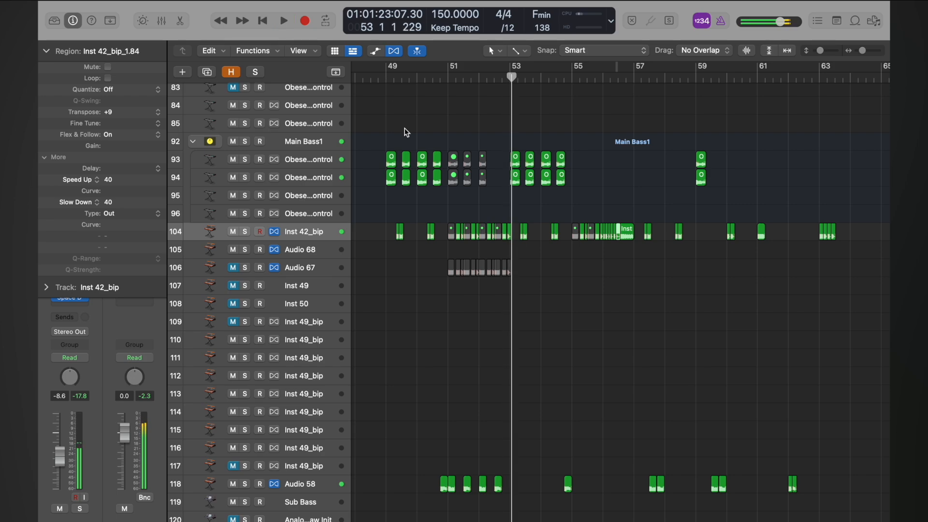
Examine the four Inst 49_bip regions on the Audio 58 track in bars 51 and 52.
key("super+Down")
key("super+Down")
key("super+Right")
key("super+Right")
scroll(420, 177, "down", 10)
scroll(421, 176, "left", 2)
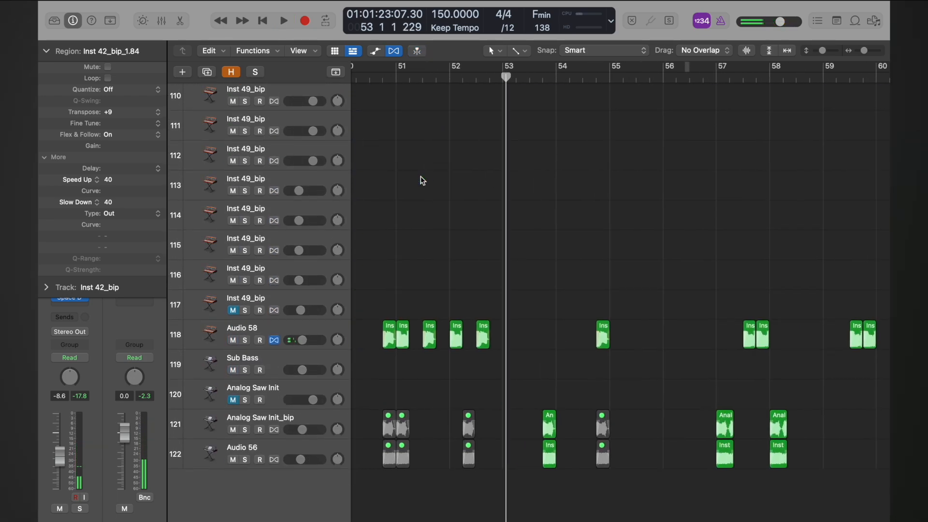
scroll(421, 196, "up", 5)
scroll(419, 196, "left", 5)
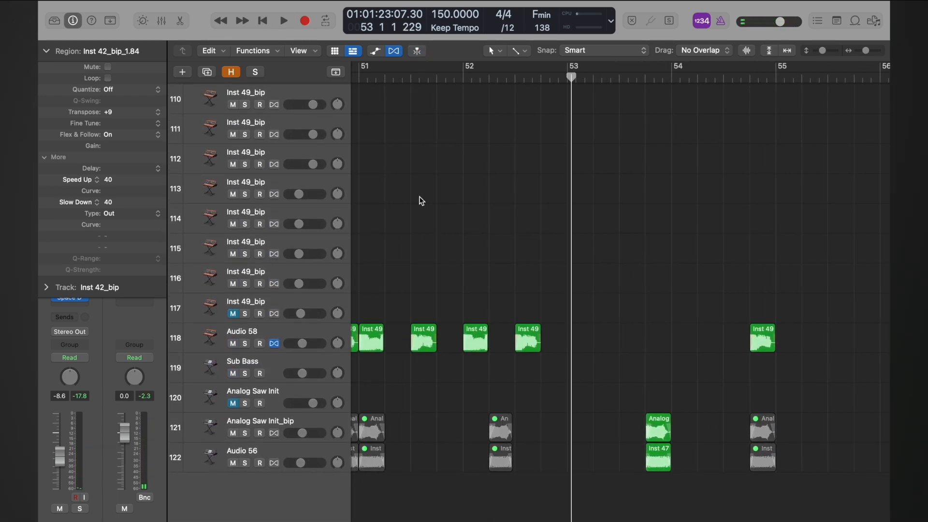
left_click_drag(408, 292, 588, 376)
scroll(588, 378, "up", 5)
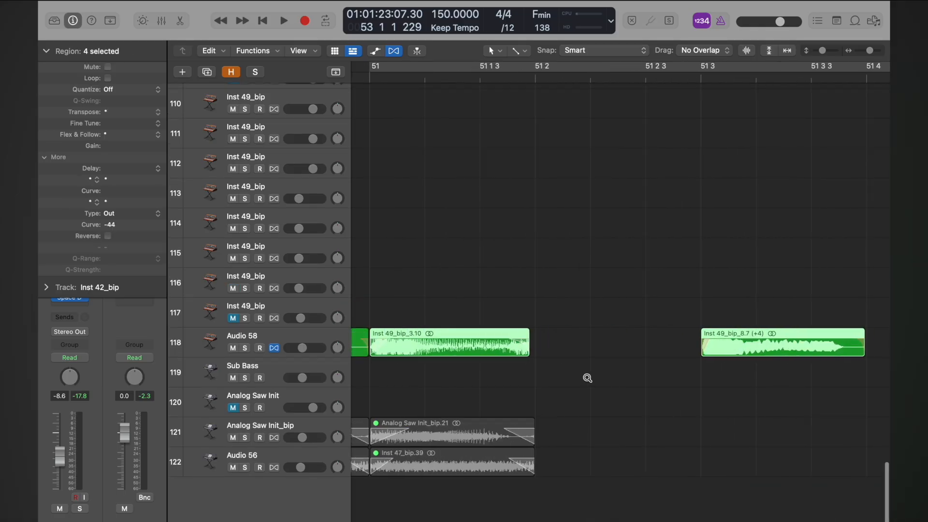
scroll(587, 379, "up", 5)
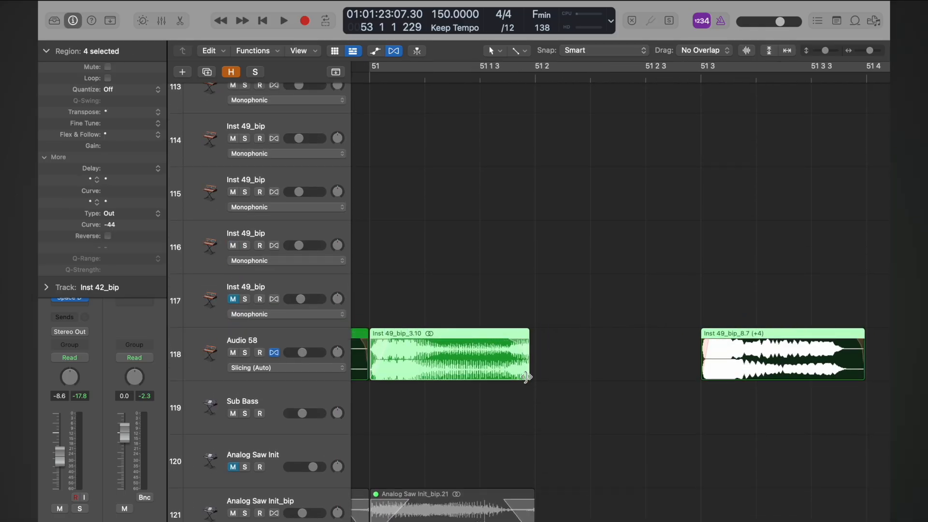
left_click(548, 382)
scroll(547, 380, "down", 5)
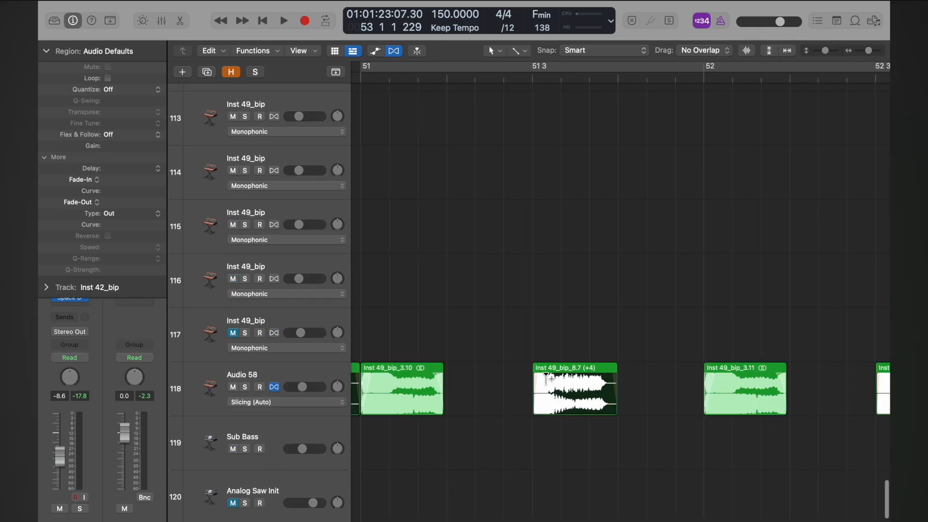
scroll(582, 387, "down", 3)
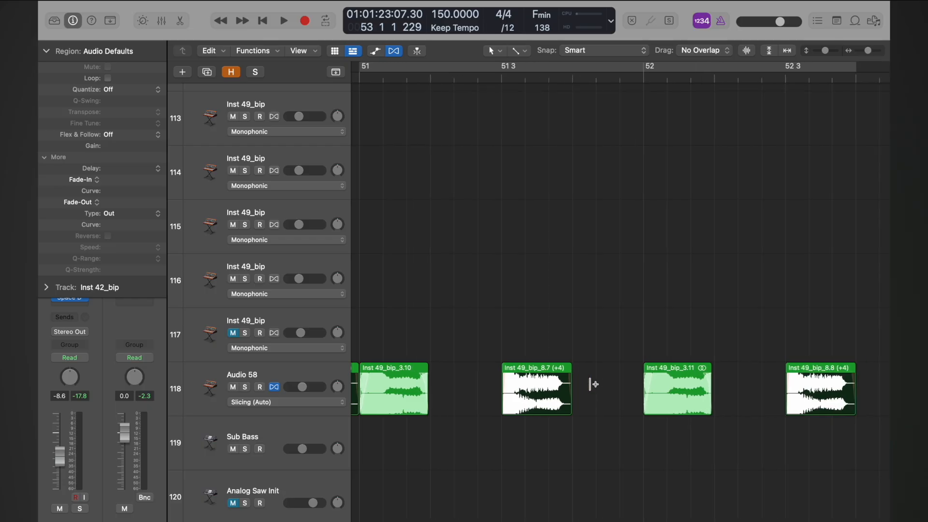
Extend the ends of the Inst 49_bip_3.10 and Inst 49_bip_3.11 regions on Audio 58 slightly, to 51 2 and 52 2.
left_click(644, 382)
left_click(410, 372, "shift")
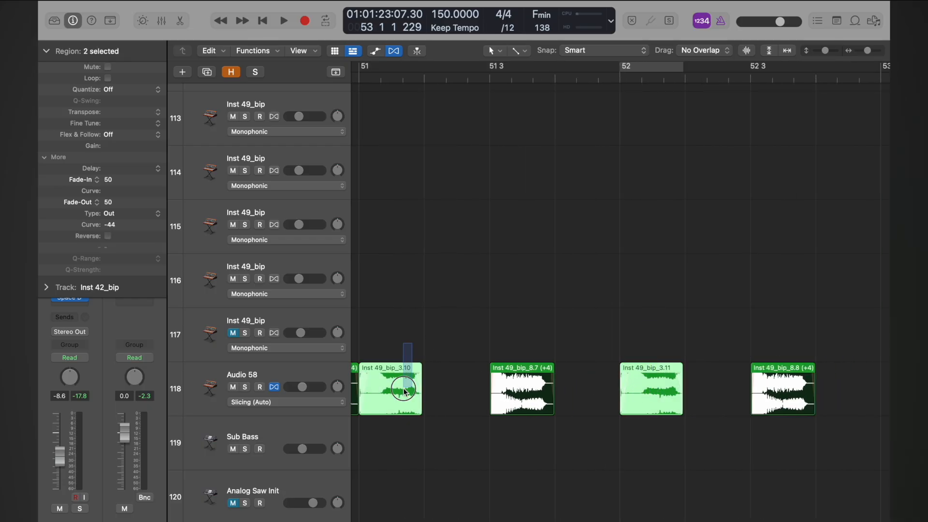
scroll(418, 411, "up", 5)
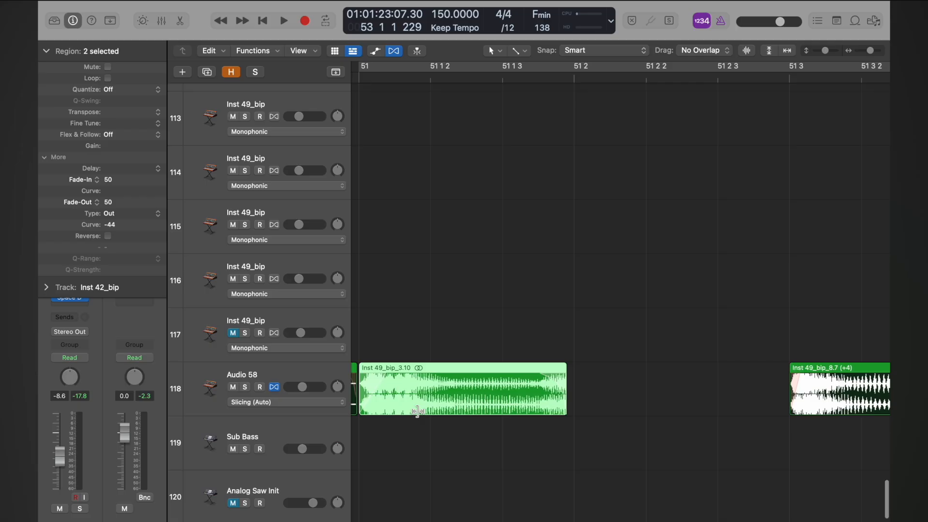
left_click_drag(803, 412, 821, 412)
scroll(821, 413, "down", 5)
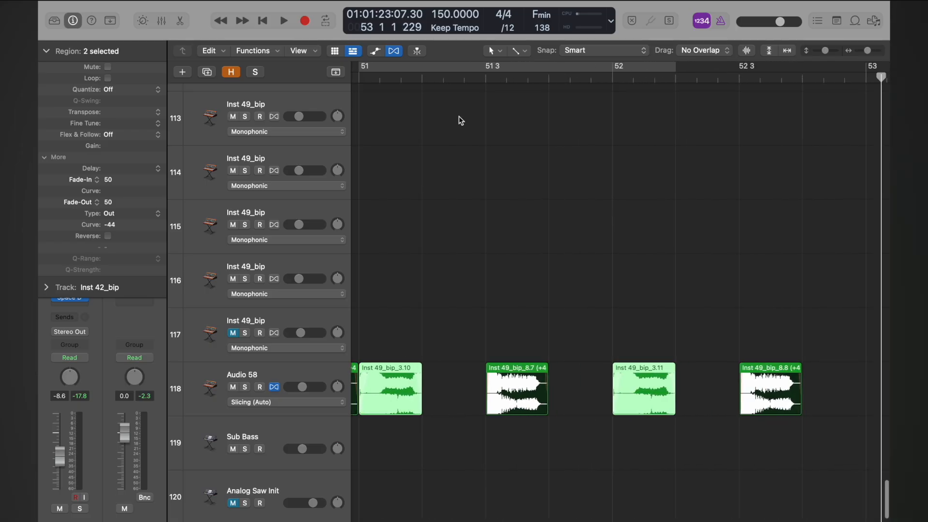
Play bars 51 and 52 to listen to the extended Audio 58 regions.
double_click(356, 77)
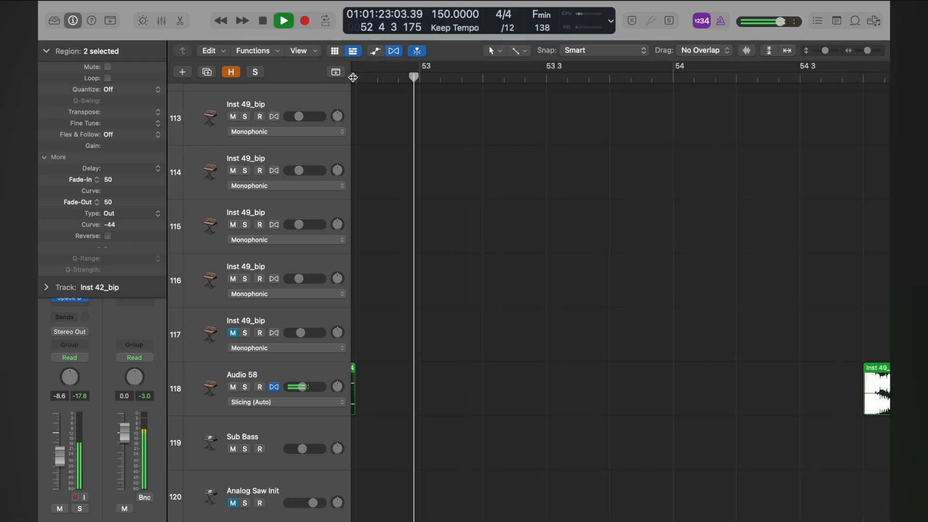
key("space")
scroll(394, 191, "down", 5)
scroll(393, 190, "left", 5)
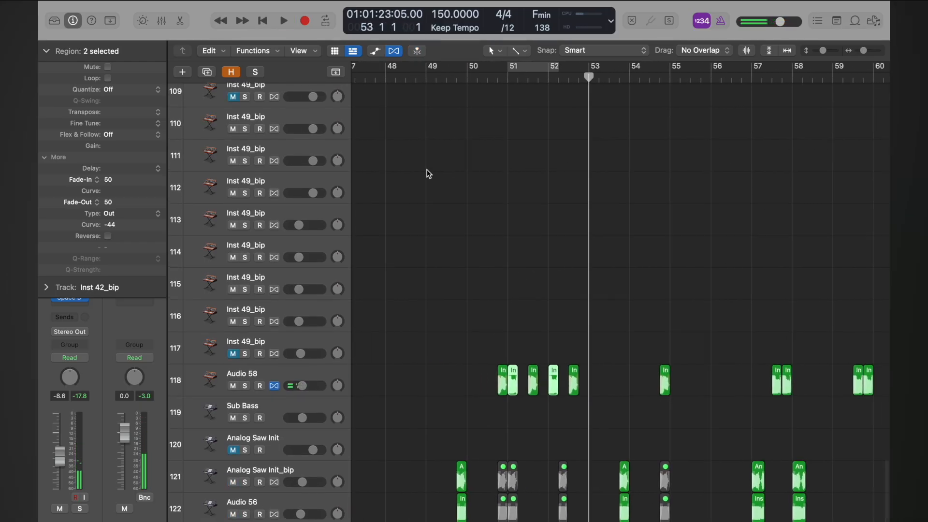
Play the drop from around bar 49 to bar 60 with all tracks.
scroll(429, 169, "down", 3)
scroll(429, 170, "down", 2)
double_click(460, 83)
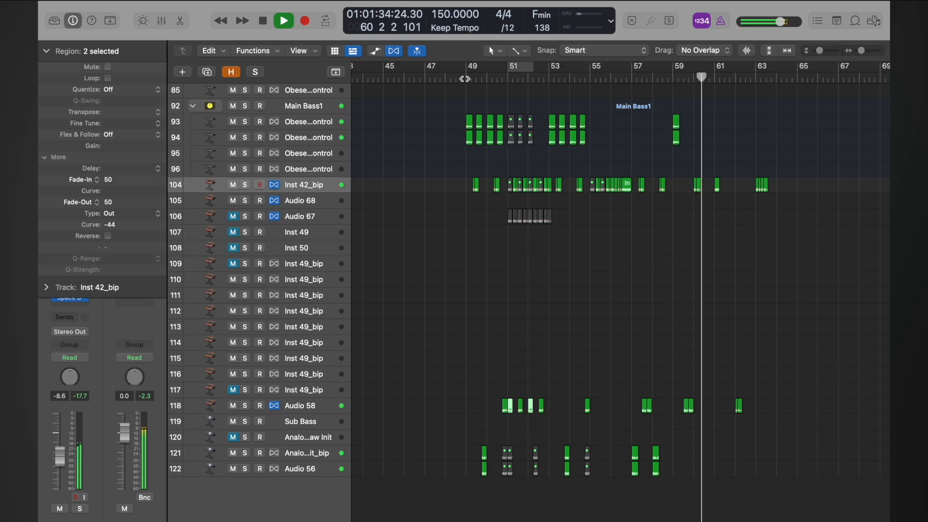
key("space")
Play the section from bar 57 up to bar 59.
key("super+Right")
key("super+Right")
scroll(772, 107, "right", 5)
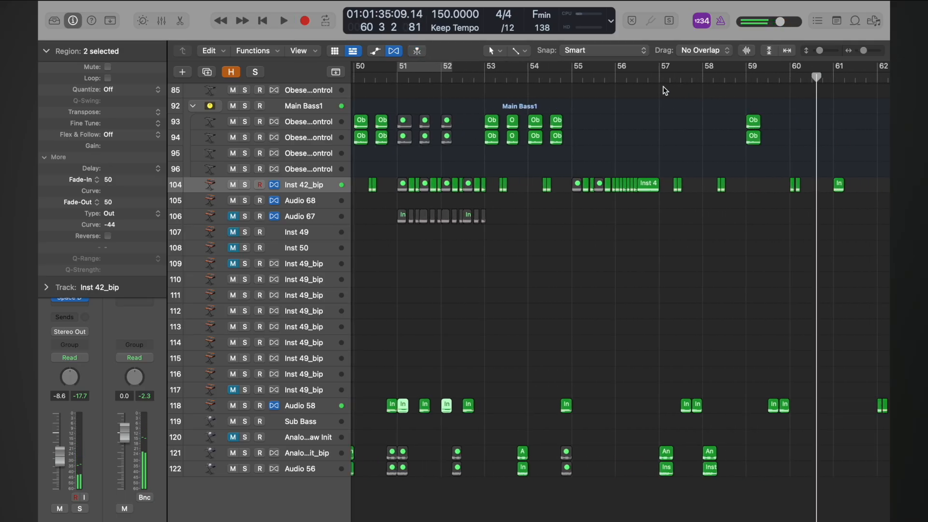
left_click(659, 76)
key("space")
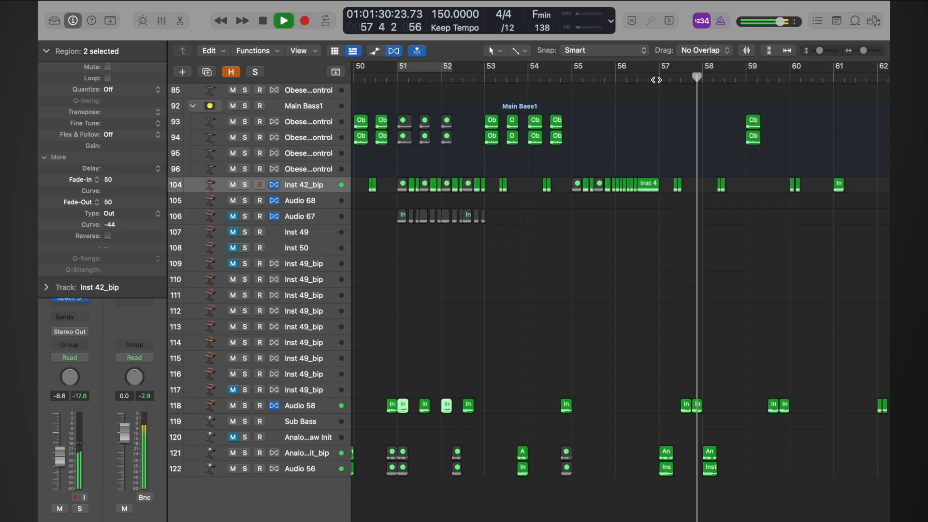
key("space")
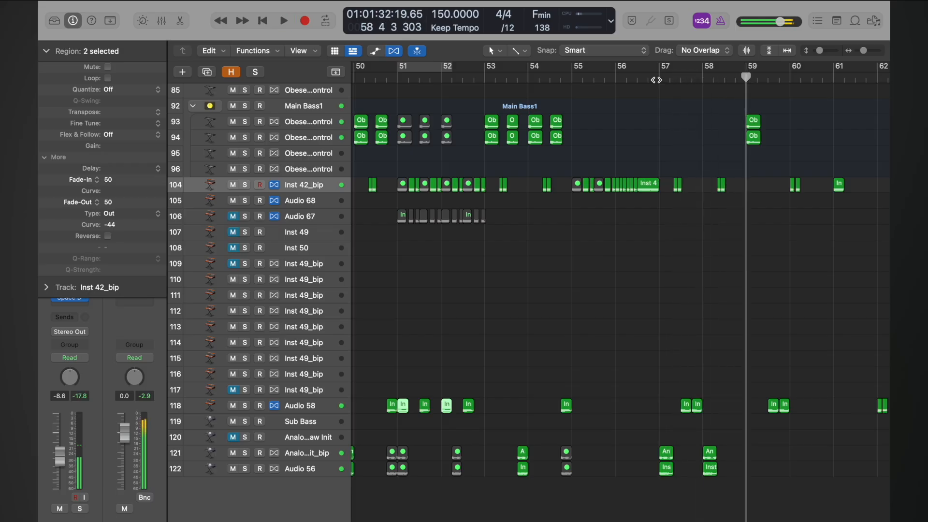
Return the playhead to bar 57 and briefly replay its opening.
key("super+Right")
key("super+Right")
scroll(709, 118, "right", 5)
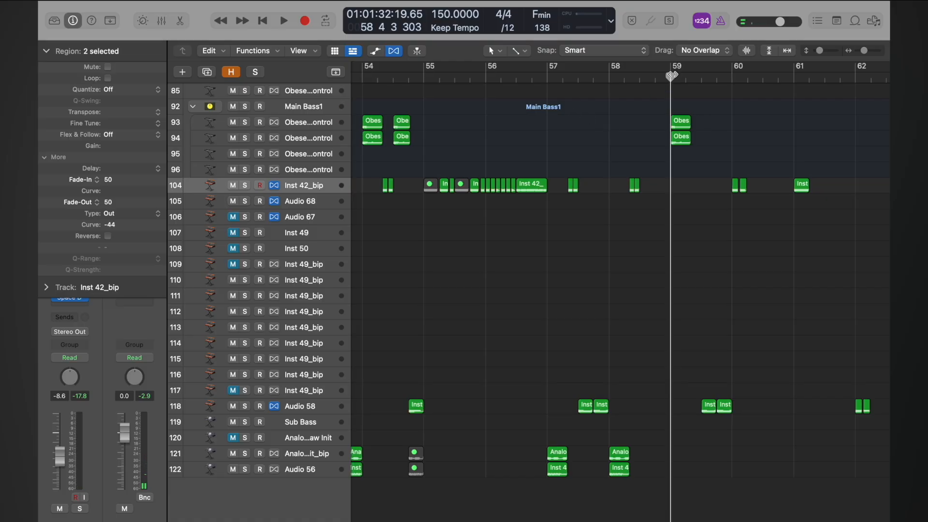
left_click_drag(672, 75, 553, 72)
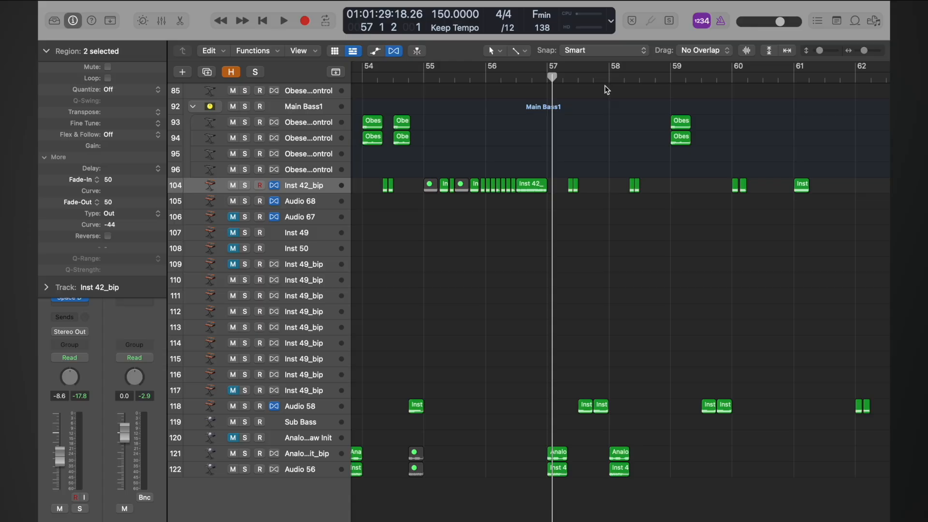
key("space")
key("space")
Play the first drop from around bar 33 and copy the two Inst 42_bip regions just before bar 37.
scroll(605, 85, "down", 5)
scroll(605, 85, "left", 5)
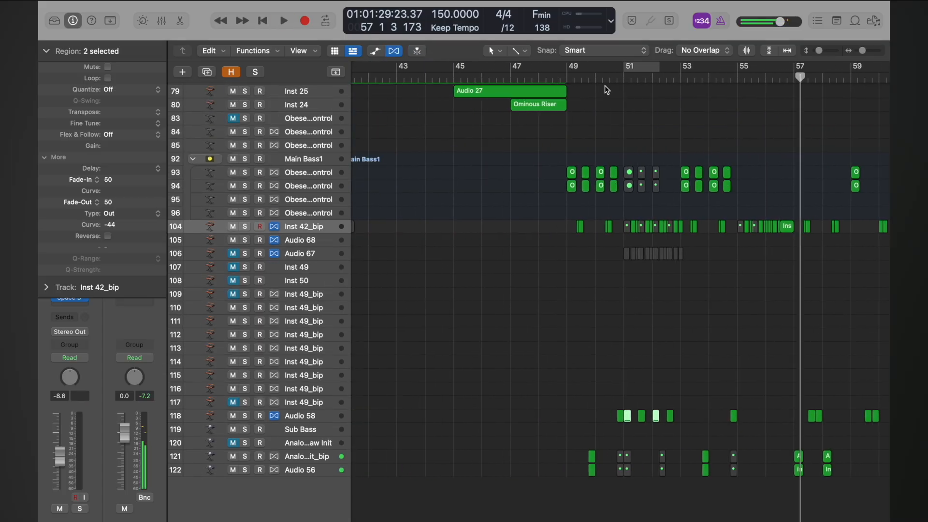
scroll(605, 85, "left", 5)
scroll(605, 85, "down", 5)
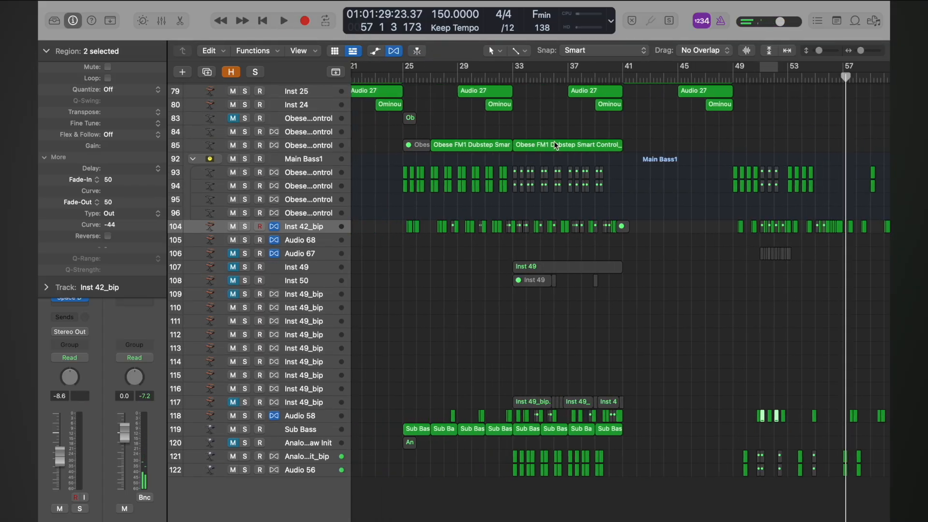
scroll(554, 141, "up", 5)
left_click(416, 80)
key("space")
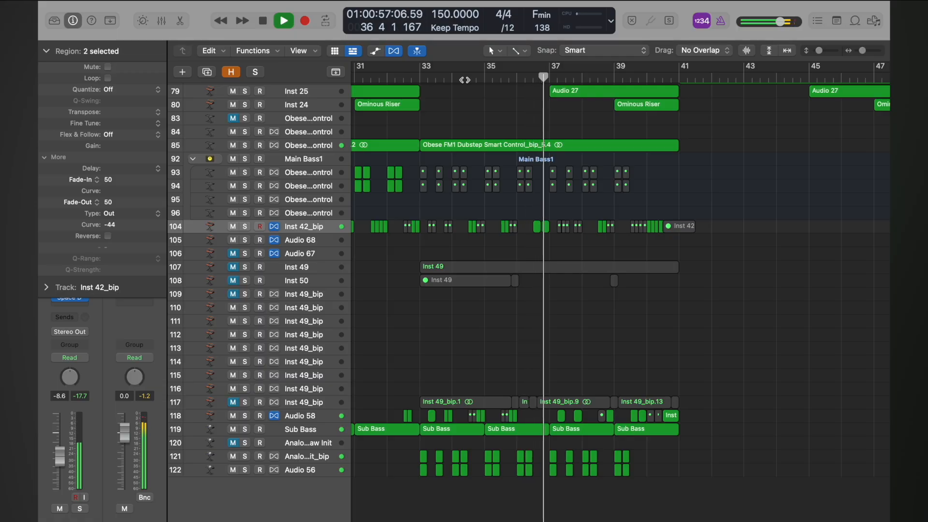
key("space")
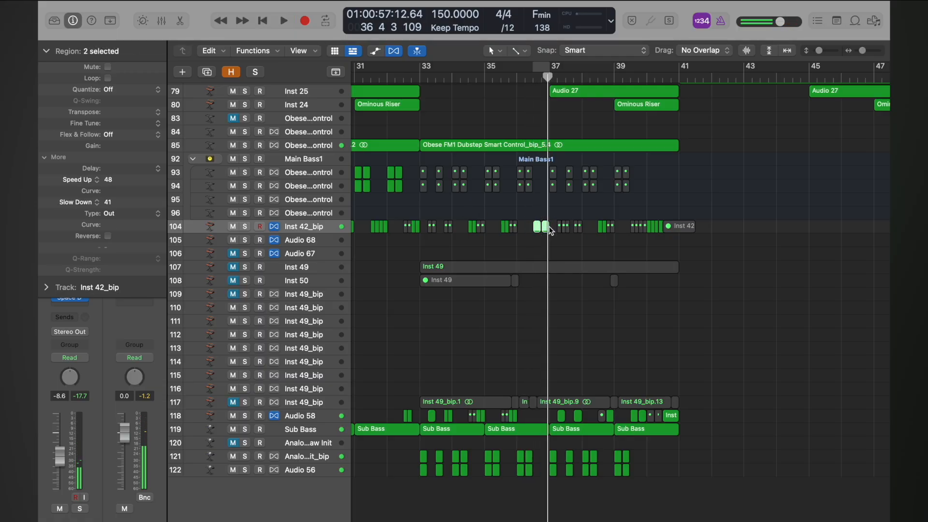
Paste the two copied Inst 42_bip regions at 58 3 on the Inst 42_bip track.
scroll(551, 230, "right", 10)
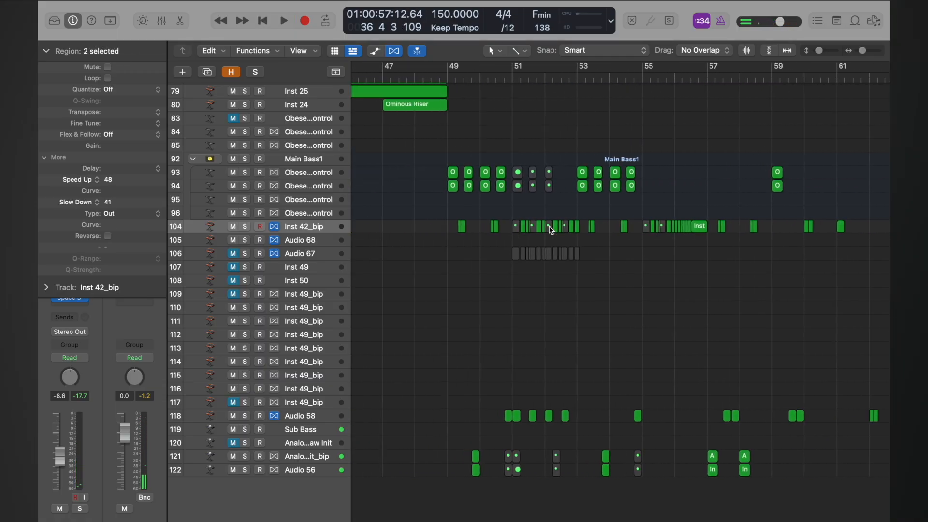
scroll(551, 229, "right", 2)
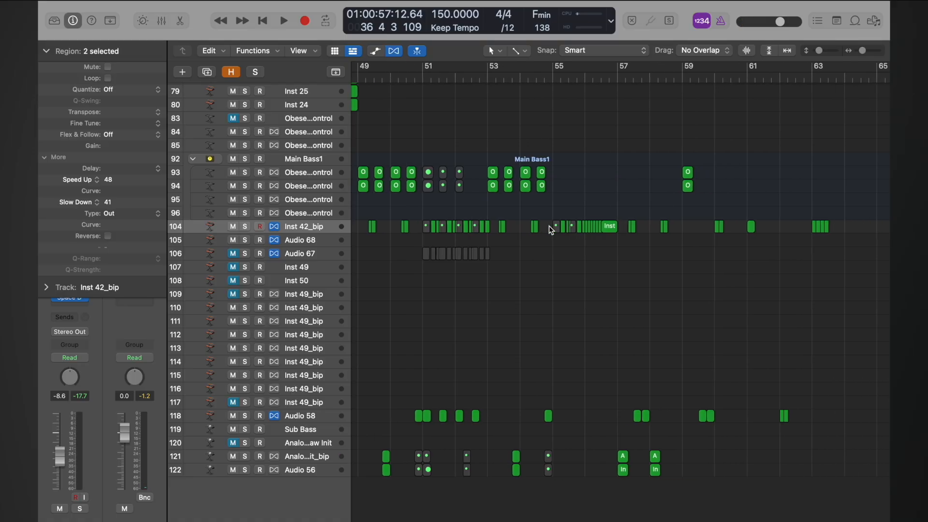
double_click(479, 79)
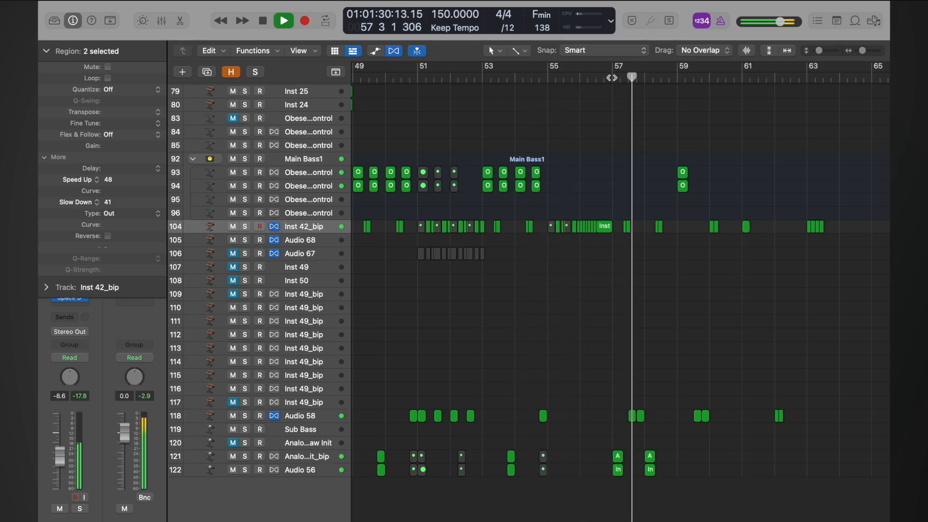
key("space")
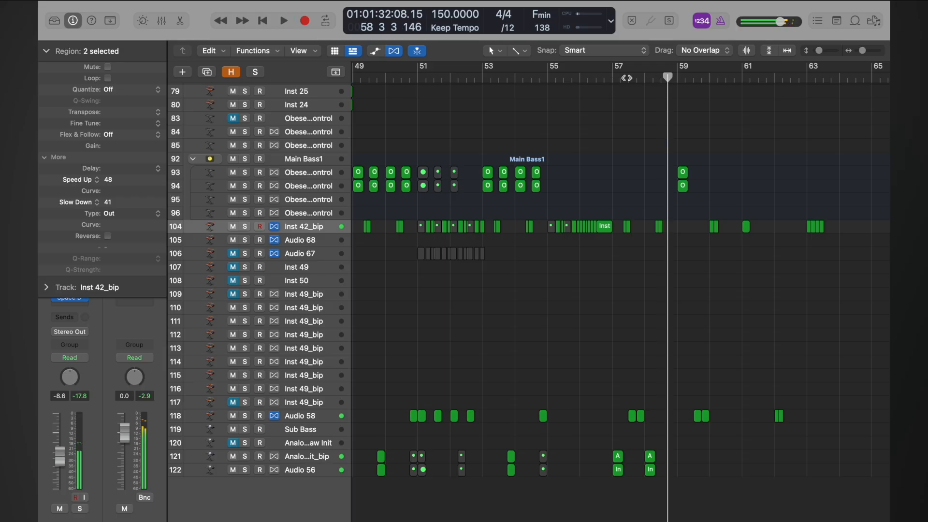
left_click_drag(668, 69, 663, 69)
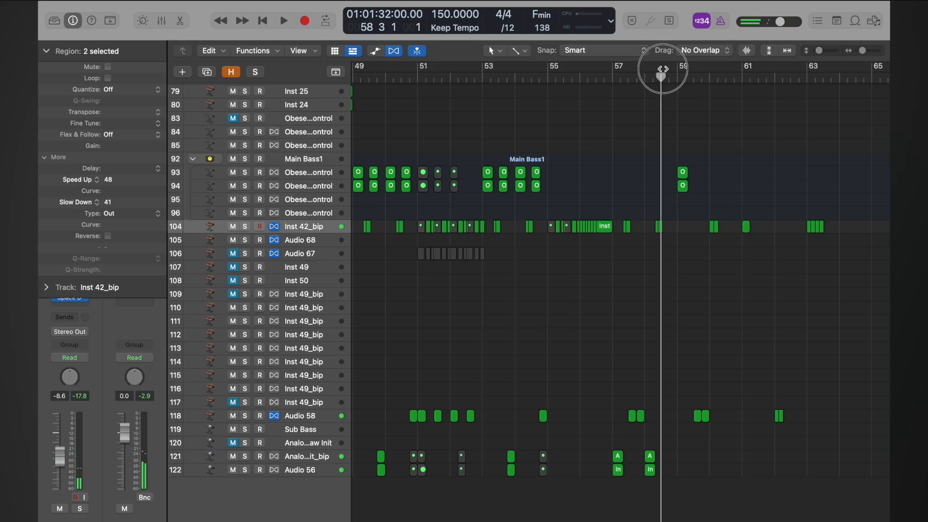
scroll(690, 165, "up", 10)
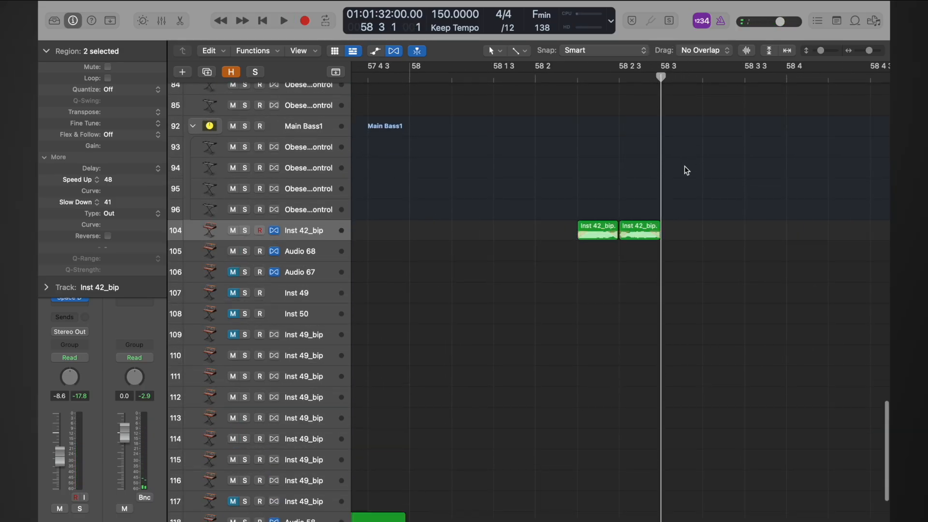
scroll(499, 209, "down", 10)
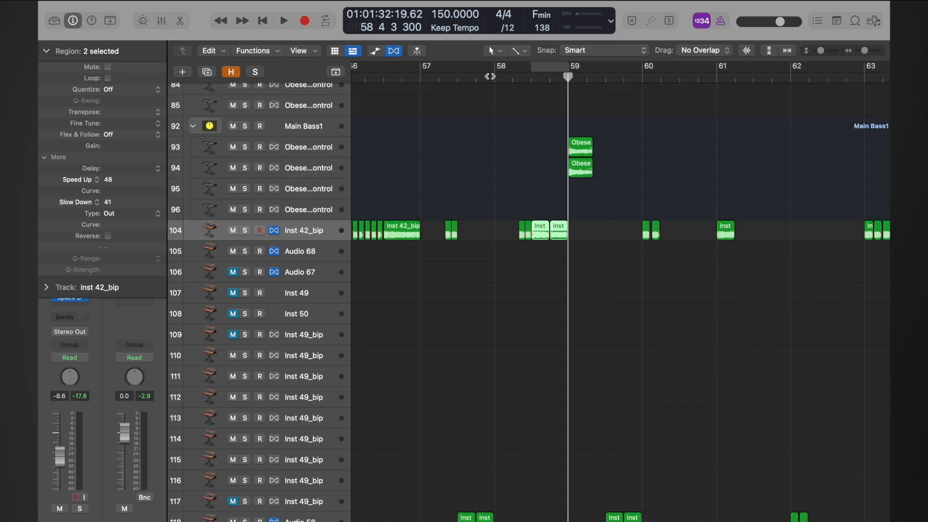
Play repeatedly from around bar 57 into bar 59 to check the Inst 42_bip fill at 58 3.
key("space")
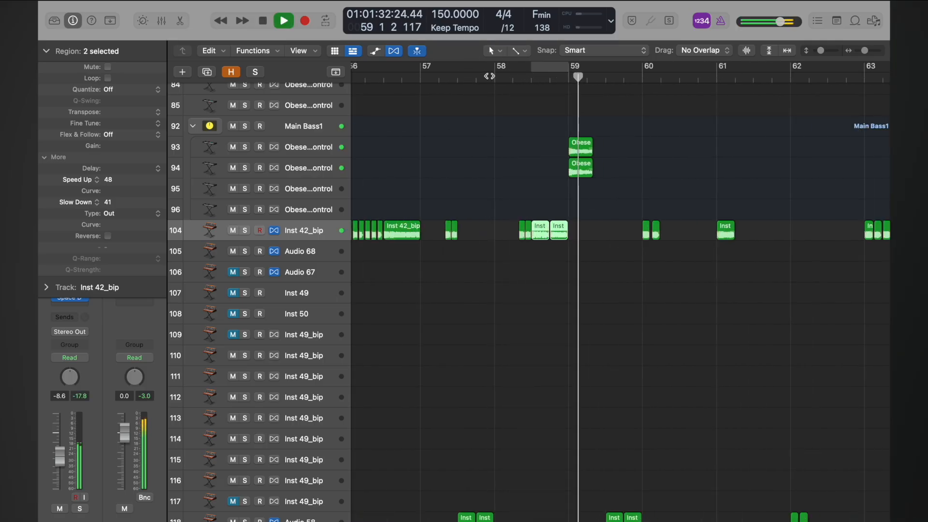
key("space")
scroll(501, 90, "down", 5)
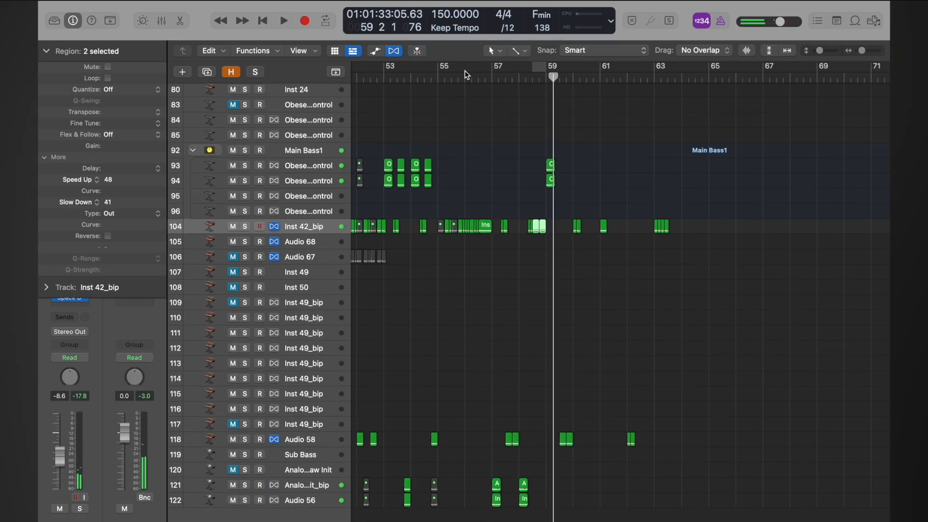
left_click(491, 77)
key("space")
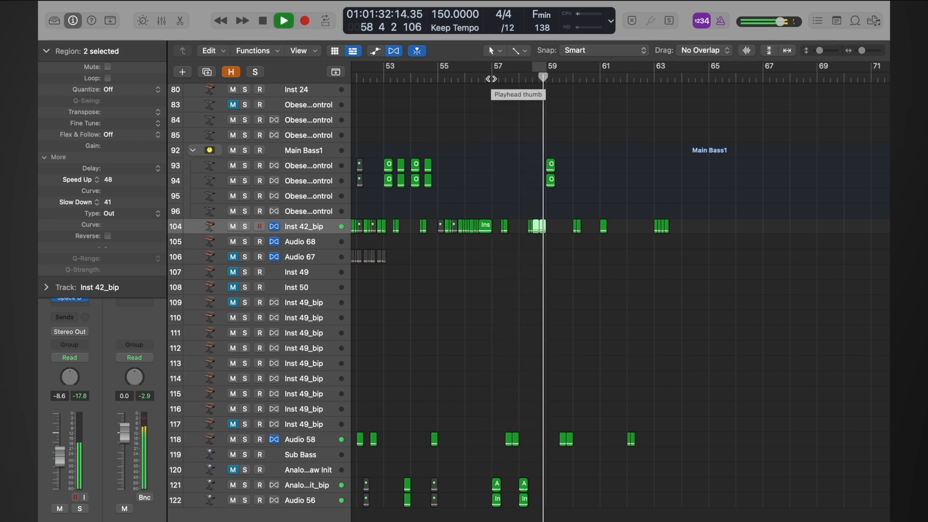
key("space")
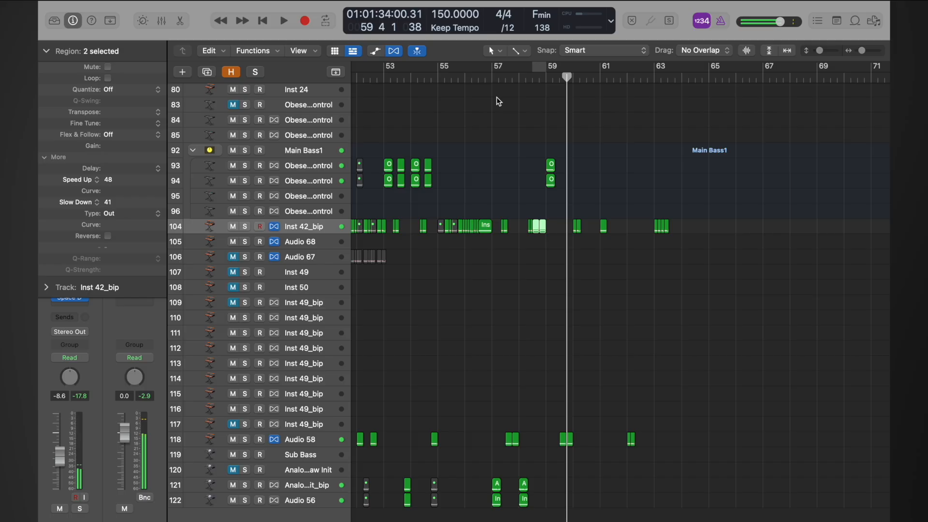
left_click(492, 82)
key("space")
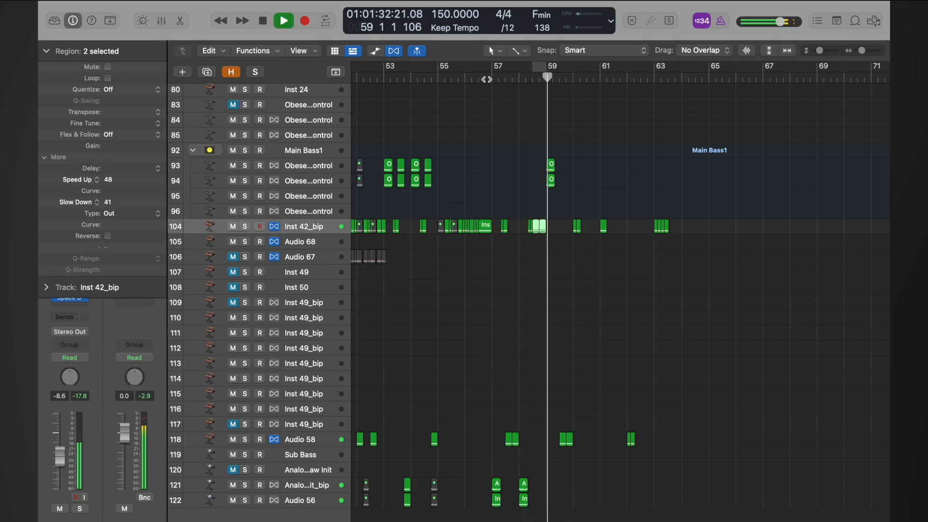
key("space")
Move all Inst 42_bip and Audio 58 regions from 59 3 onward later in the arrangement, starting at bar 65.
scroll(590, 315, "down", 1)
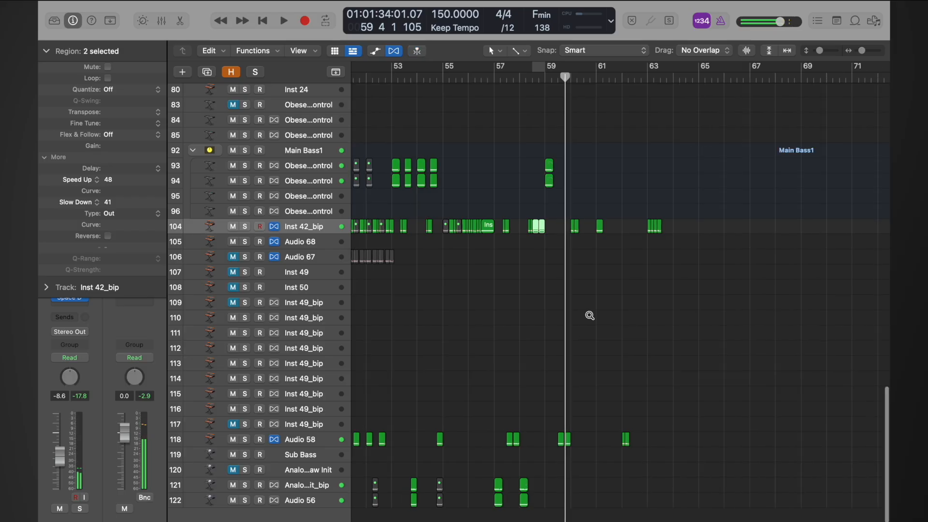
left_click_drag(564, 222, 752, 446)
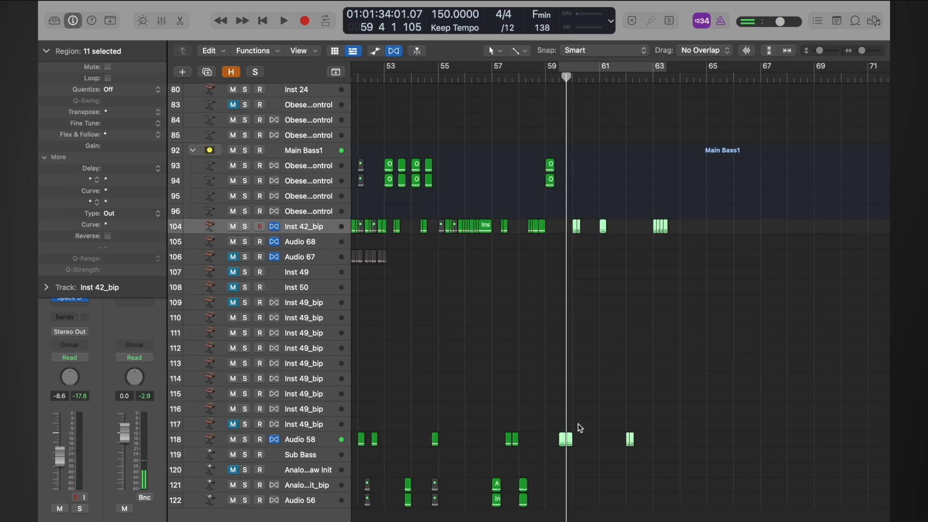
left_click_drag(563, 440, 711, 440)
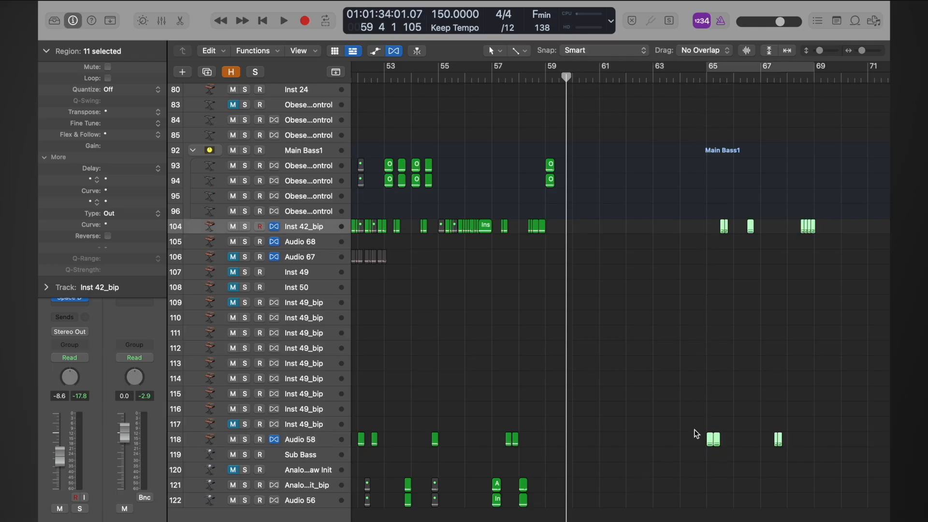
Play the drop from around bar 55 to 59 4, and restart playback from bar 57.
key("space")
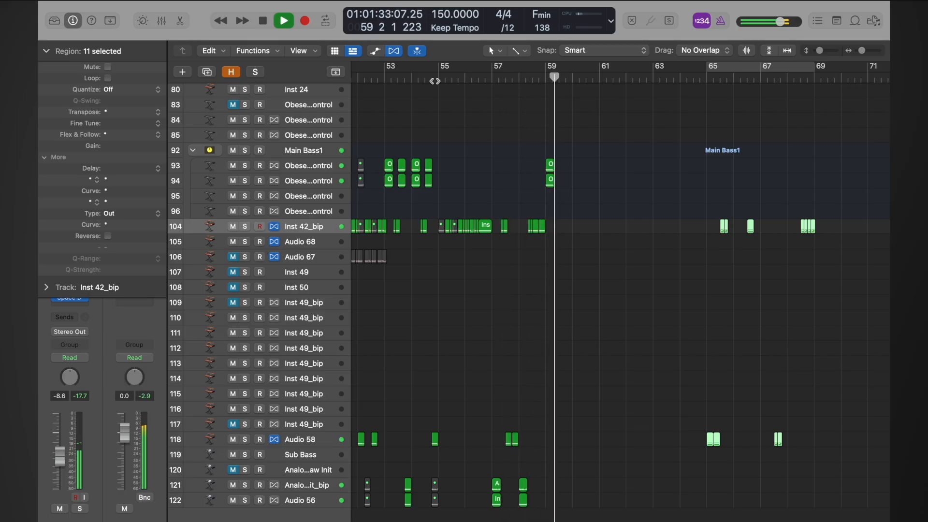
key("space")
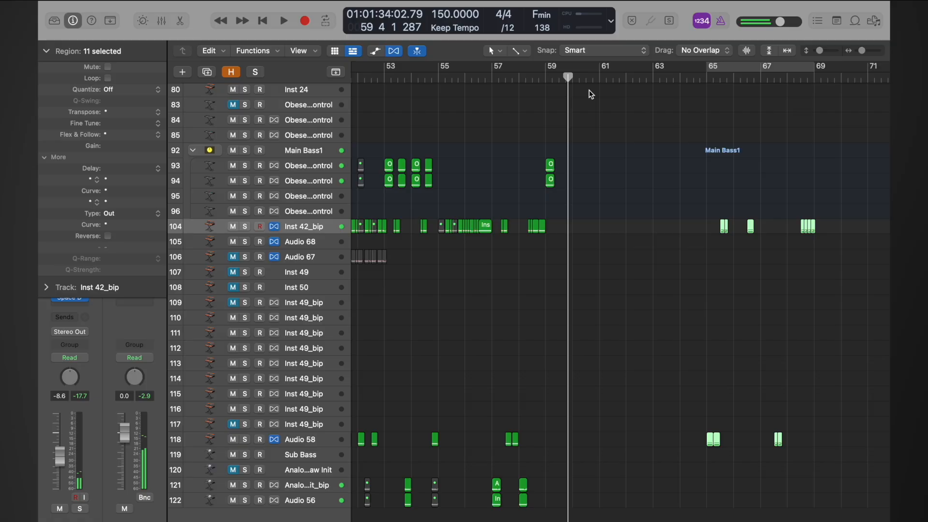
left_click_drag(571, 75, 601, 74)
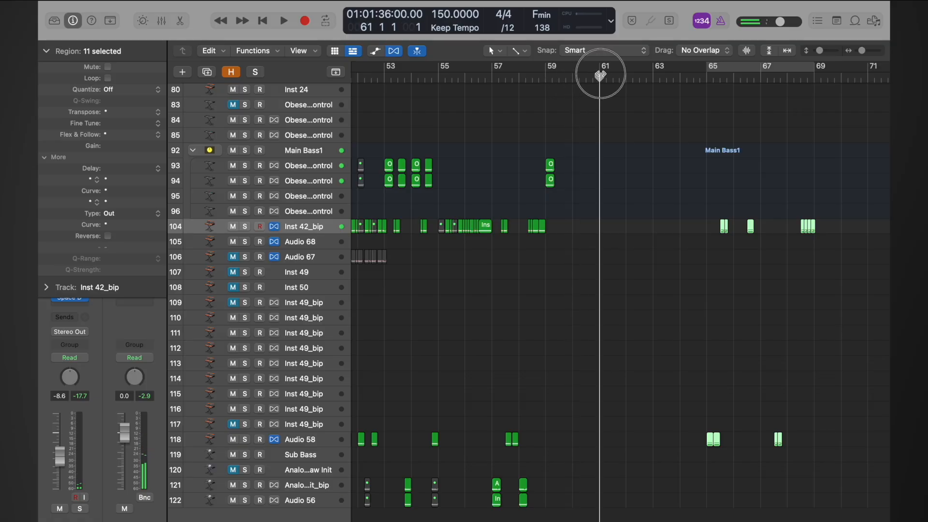
double_click(493, 78)
Copy the bars 57 and 58 regions on Inst 42_bip, Audio 58, Analog Saw Init_bip and Audio 56 to bar 61.
scroll(498, 155, "up", 5)
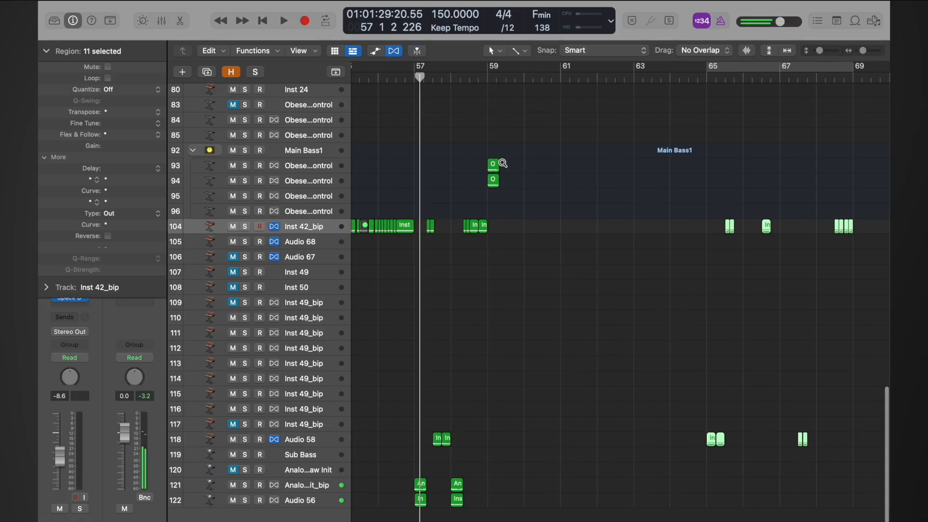
left_click_drag(466, 204, 549, 515)
left_click_drag(470, 487, 632, 488)
Play the copied section from bar 61 into bar 63.
left_click(621, 81)
key("space")
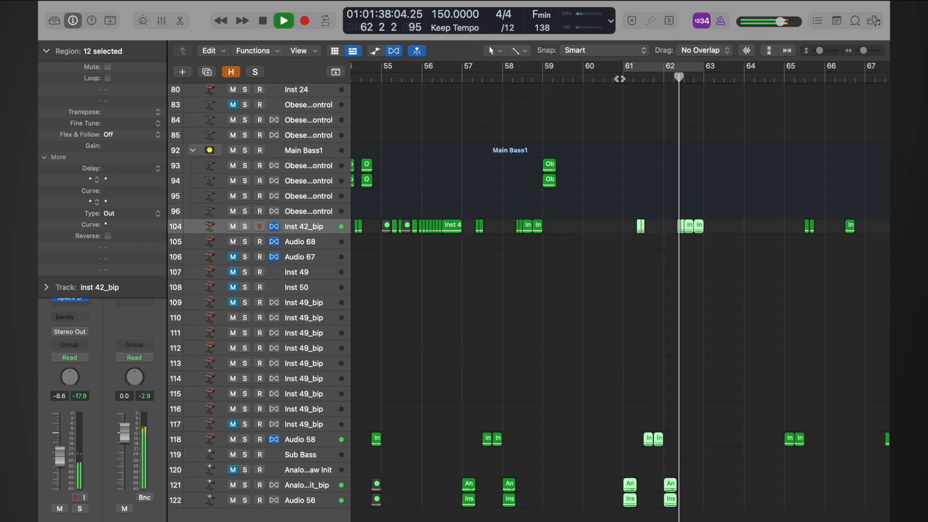
key("space")
left_click(677, 144, "ctrl+alt")
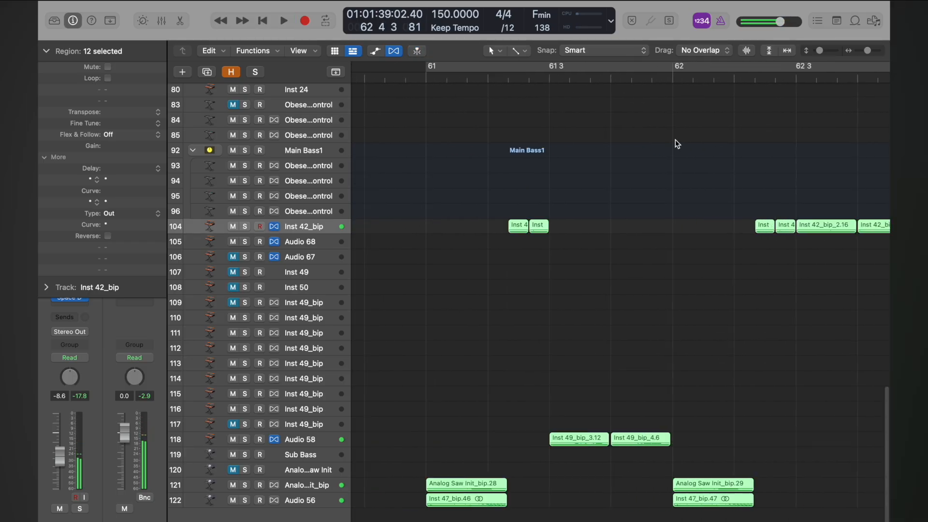
key("space")
key("space")
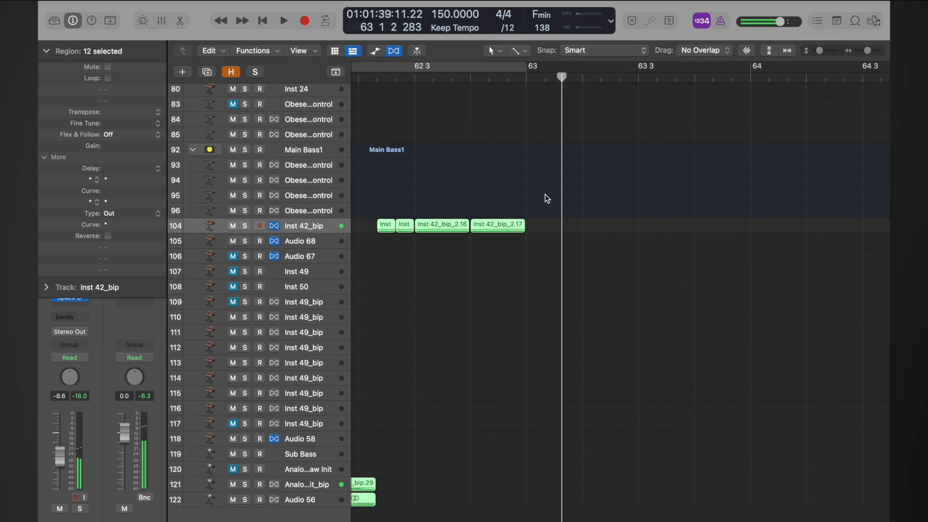
Split the Inst 42_bip regions starting at 62 3 and 62 4 at positions 62 3 3 and 62 4 3.
left_click_drag(454, 205, 520, 249)
left_click(520, 249, "ctrl+alt")
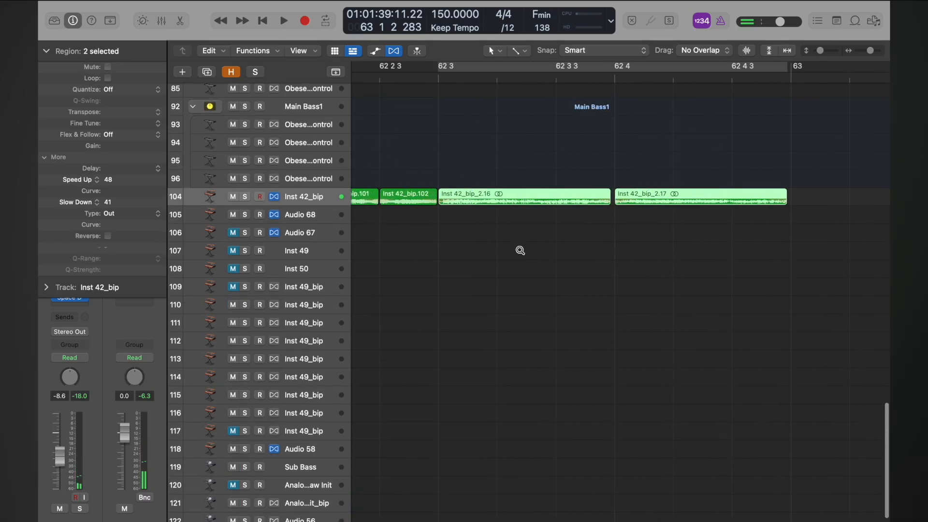
scroll(520, 251, "up", 5)
scroll(520, 250, "down", 5)
scroll(520, 251, "up", 4)
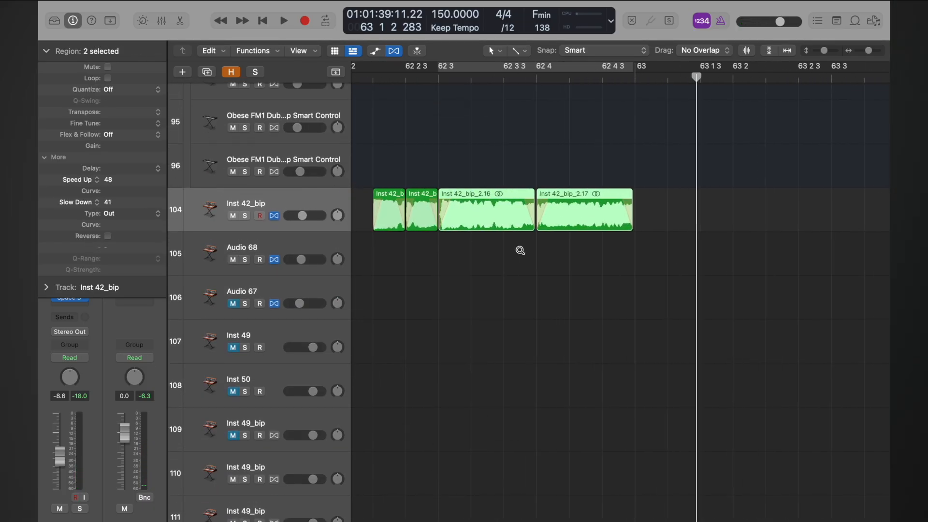
left_click_drag(539, 73, 505, 75)
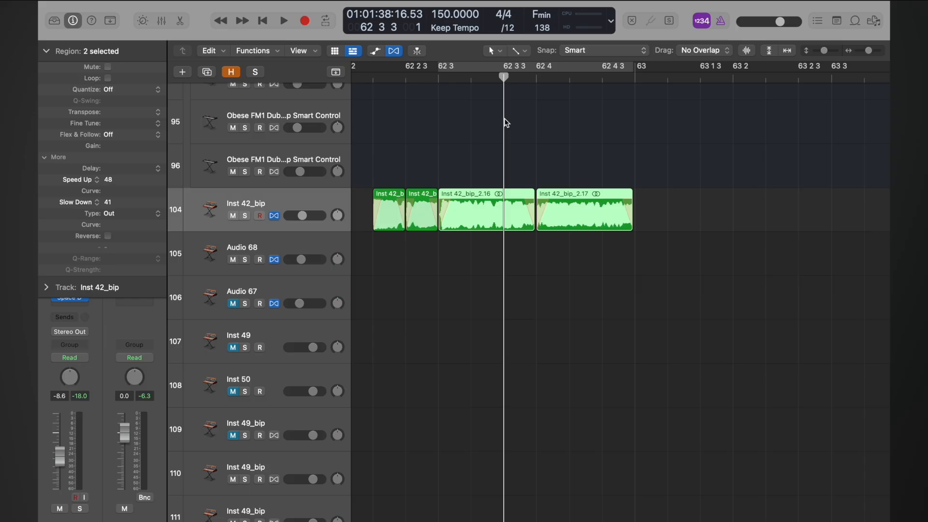
key("super+t")
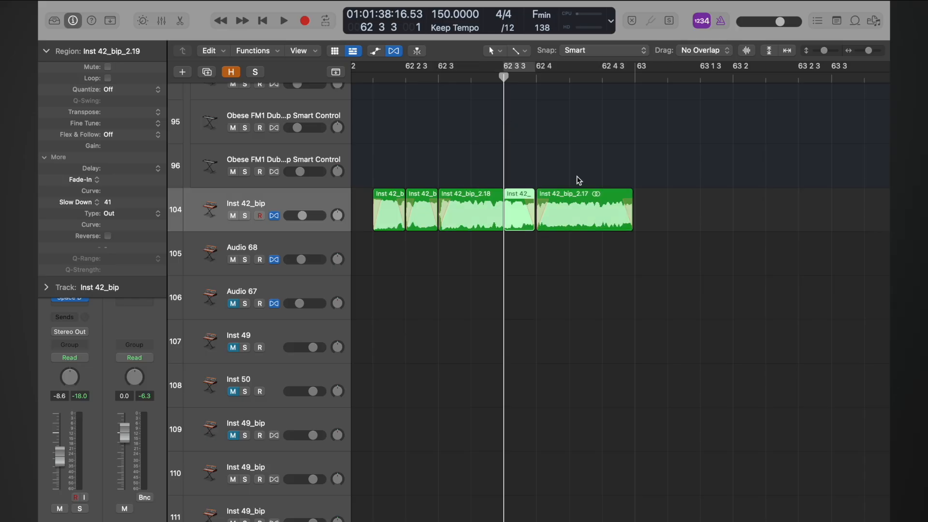
mouse_move(593, 77)
left_mouse_down()
mouse_move(615, 77)
mouse_move(602, 77)
left_mouse_up()
left_click(609, 205)
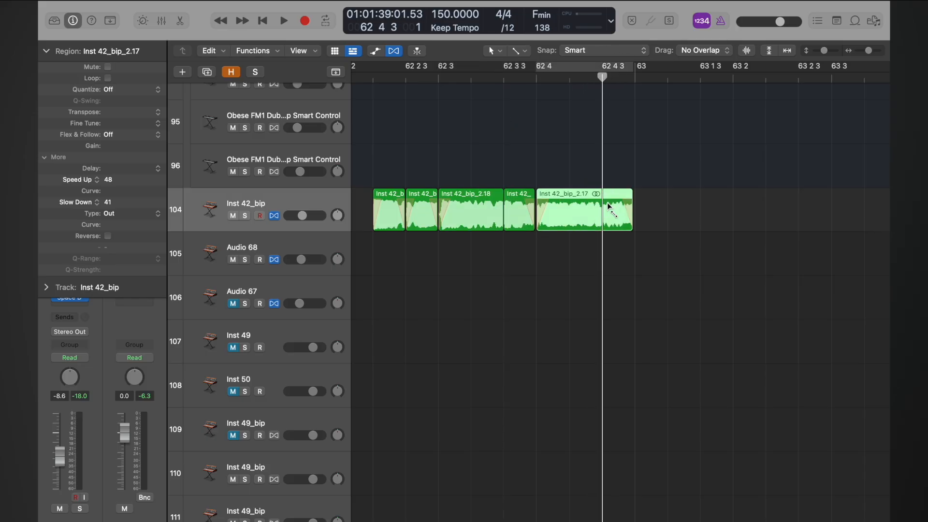
key("super+t")
Remove all fades from the four Inst 42_bip slices between 62 3 and bar 63.
left_click(581, 216, "shift")
left_click(520, 213, "shift")
left_click(473, 213, "shift")
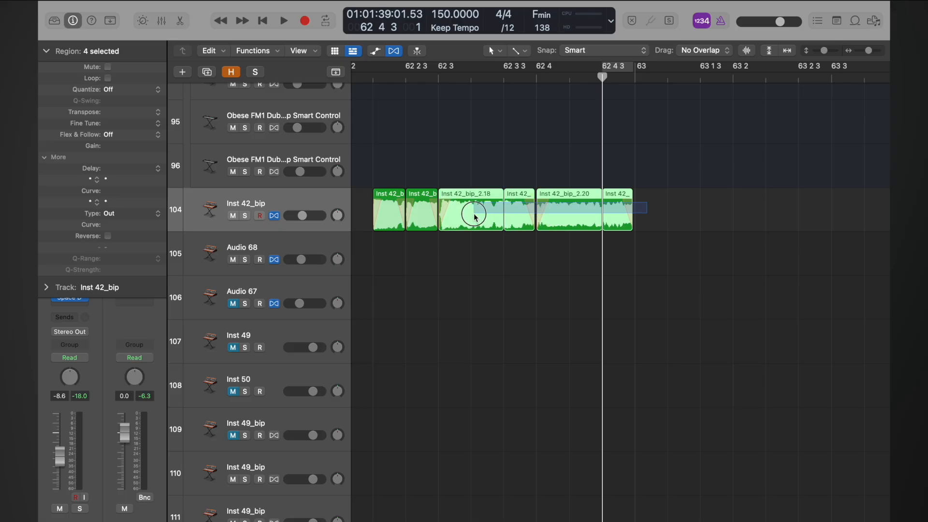
right_click(442, 205)
left_click(488, 252)
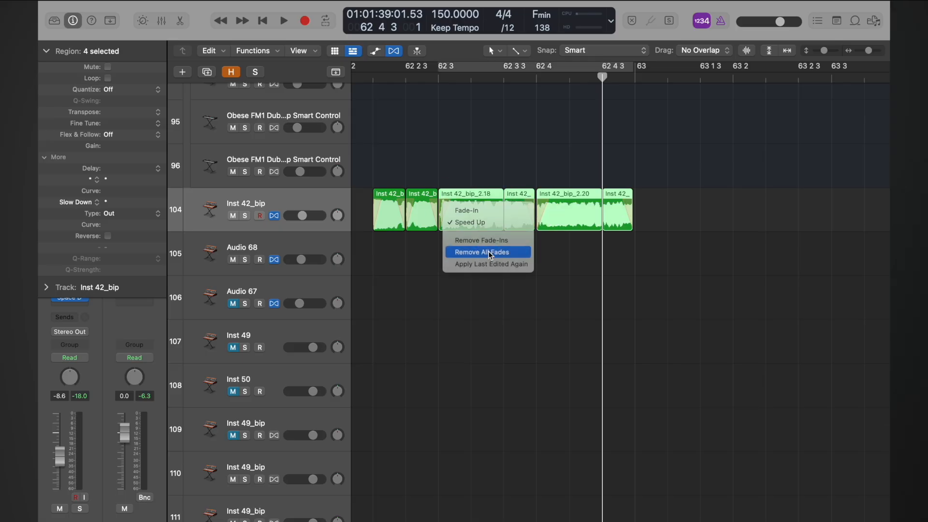
left_click(489, 253, "ctrl+alt")
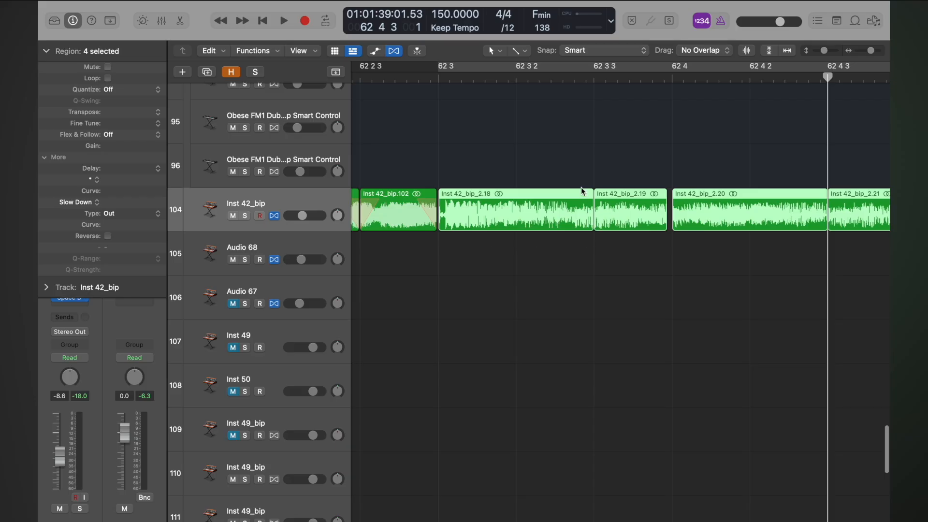
Extend the Inst 42_bip slice starting at 62 3 3 so it ends at 62 4.
left_click(642, 185)
left_click_drag(666, 224, 669, 224)
key("super+Left")
key("super+Left")
scroll(669, 224, "right", 2)
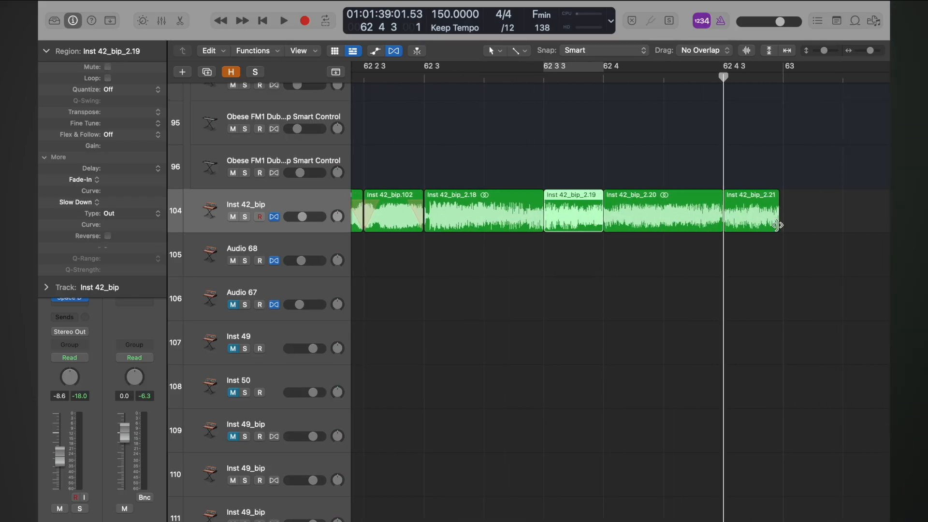
Lengthen the last Inst 42_bip slice past bar 63 and split off its tail at bar 63.
left_click_drag(777, 225, 825, 225)
left_click(782, 83)
mouse_move(782, 76)
left_mouse_down()
mouse_move(799, 75)
mouse_move(784, 75)
left_mouse_up()
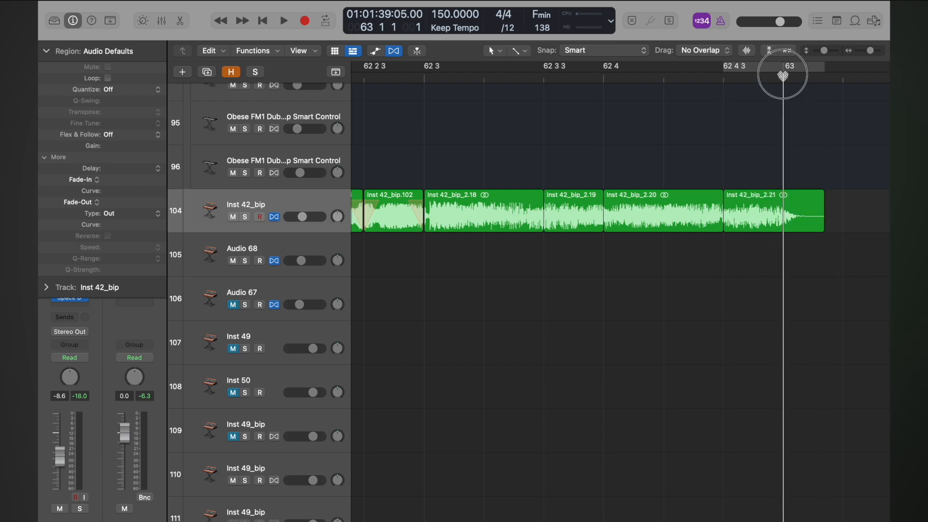
left_click(790, 218)
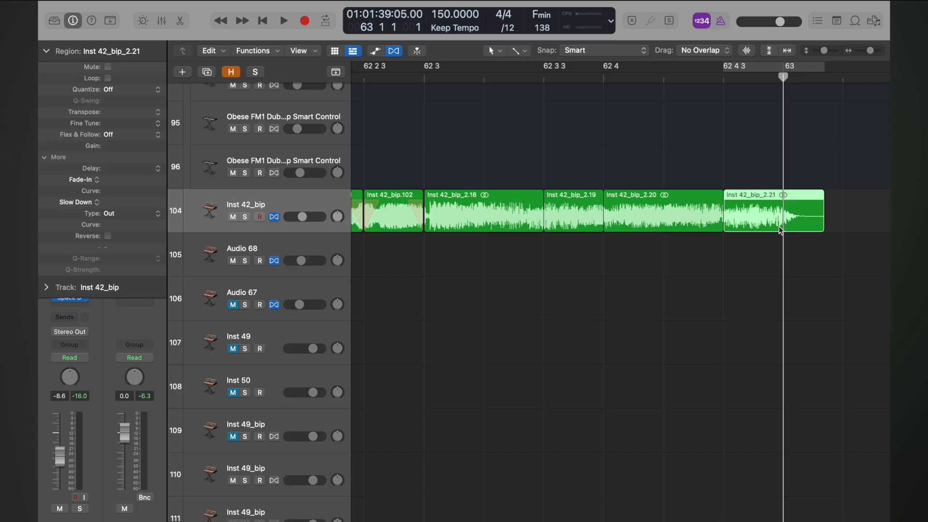
key("super+t")
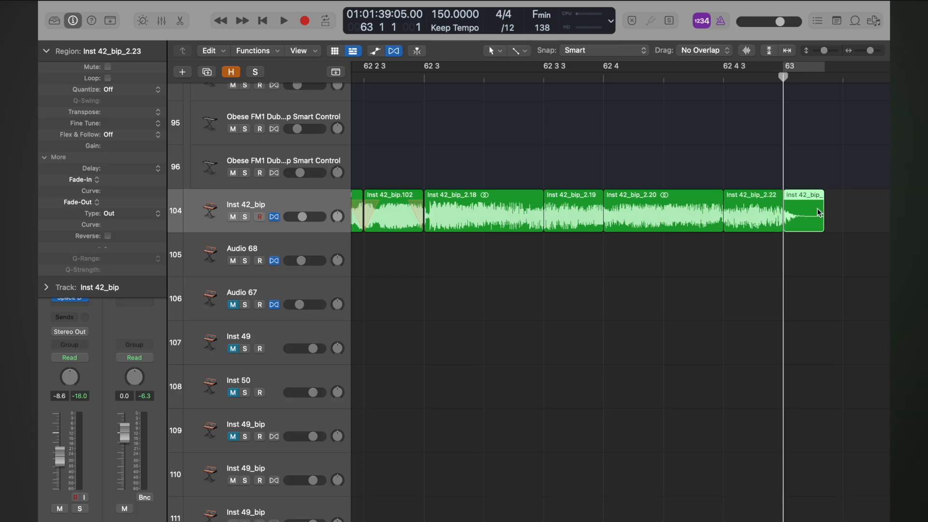
Remove the tail after bar 63, and shorten the four slices from 62 3 onward with Speed Up and Slow Down fades of 30.
left_click_drag(796, 212, 535, 227)
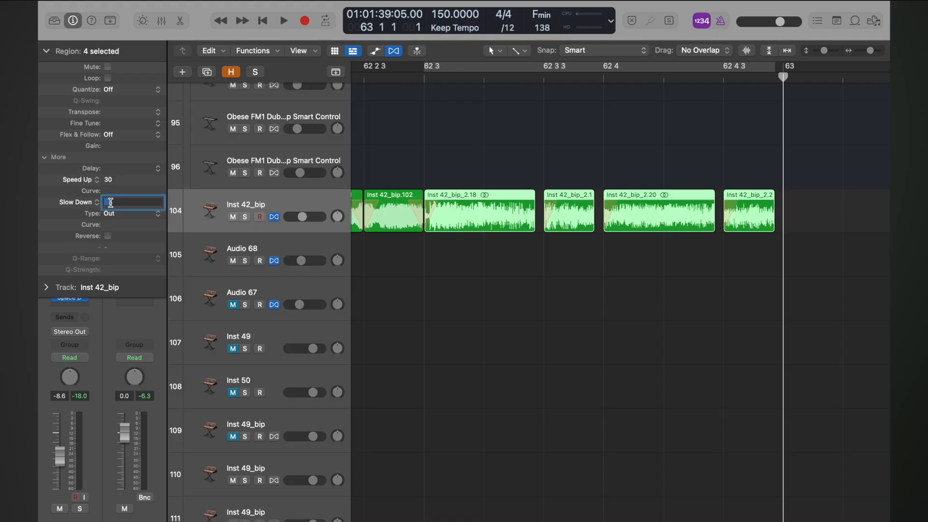
Play the shortened Inst 42_bip slices from 62 3 several times, into bar 63.
double_click(422, 78)
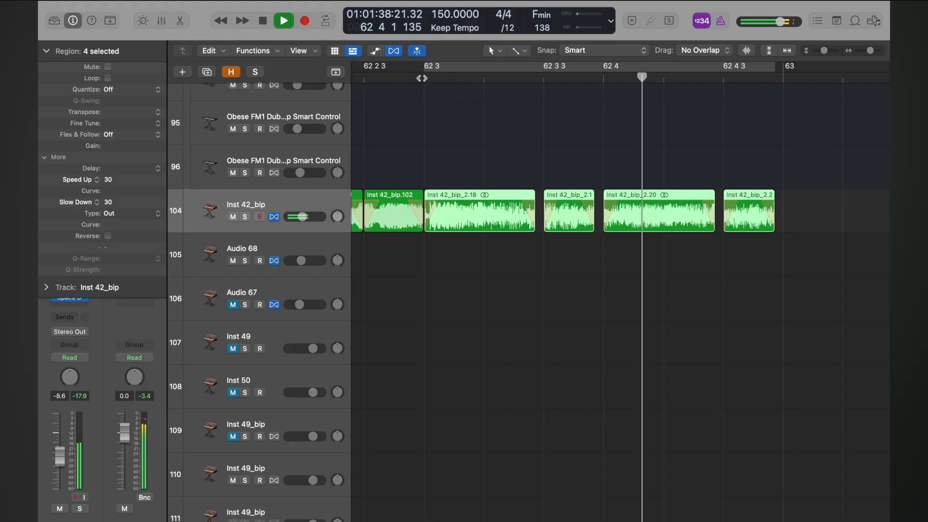
double_click(422, 78)
double_click(422, 79)
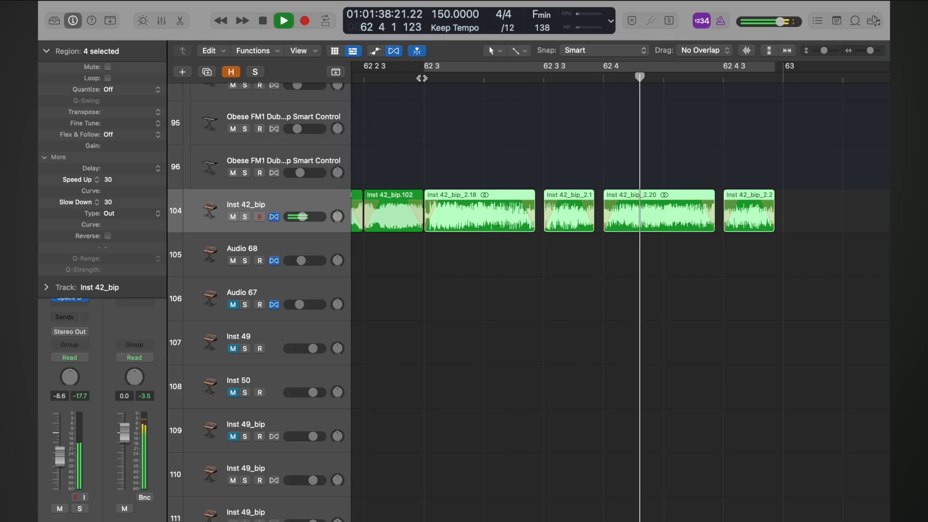
key("space")
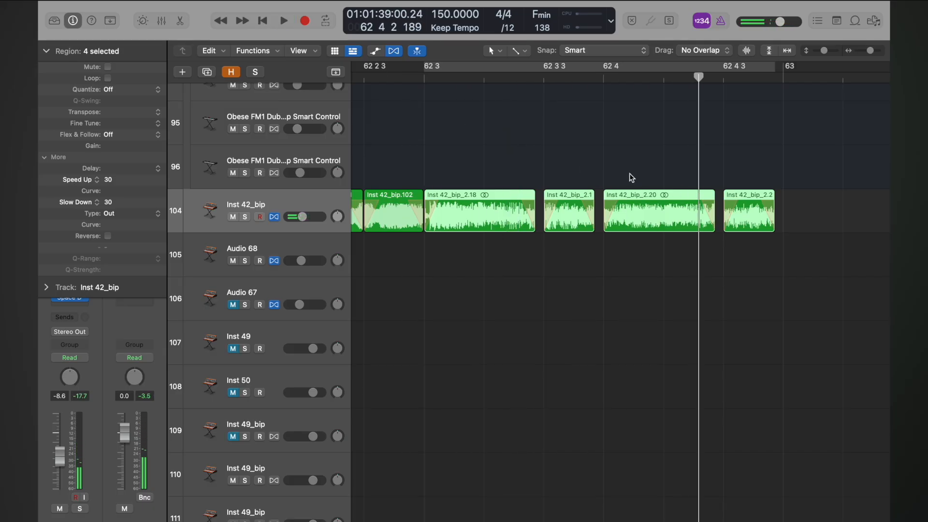
key("space")
key("space")
scroll(672, 167, "left", 5)
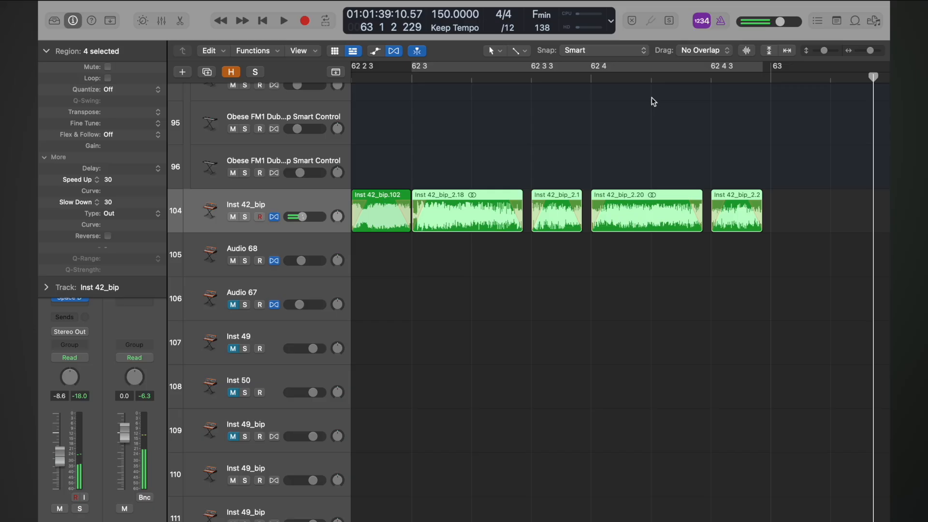
Split the Inst 42_bip slice starting at 62 4 at position 62 4 2.
left_click_drag(653, 76, 651, 76)
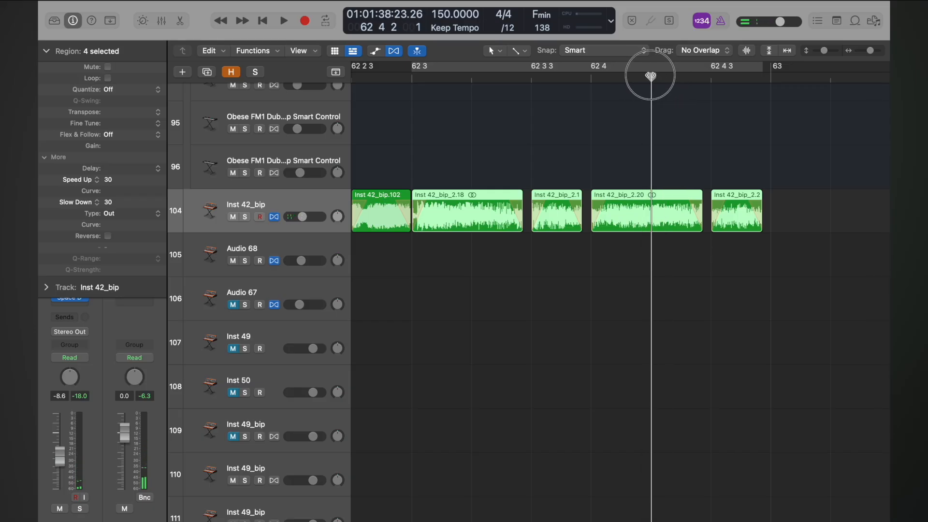
key("super+t")
left_click(638, 246)
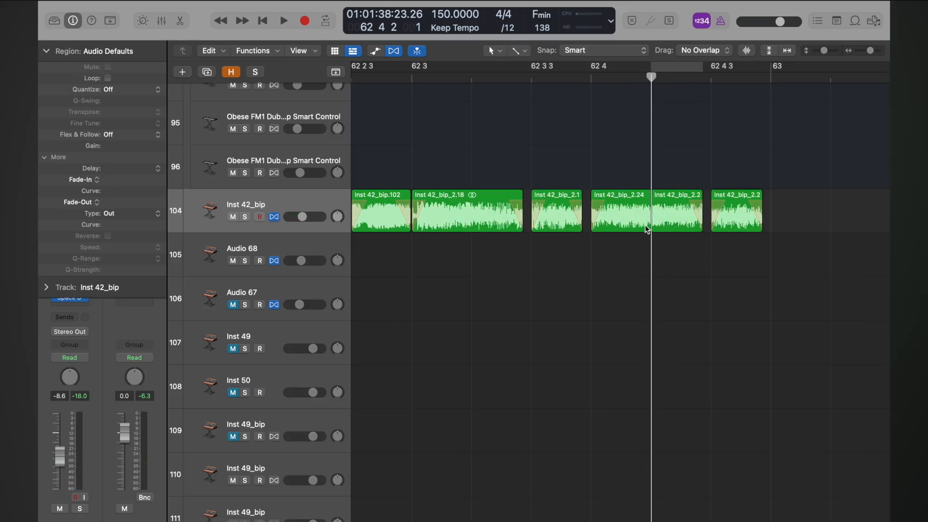
Shorten the slice at 62 4 to leave a gap, add its Slow Down fade, and set Speed Up to 30 on the slice at 62 4 2.
left_click_drag(647, 229, 636, 220)
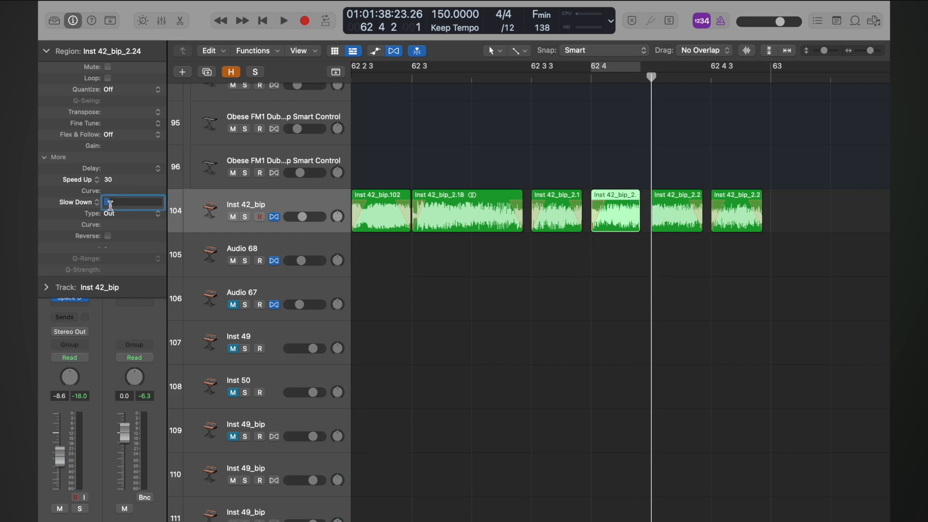
left_click(677, 210)
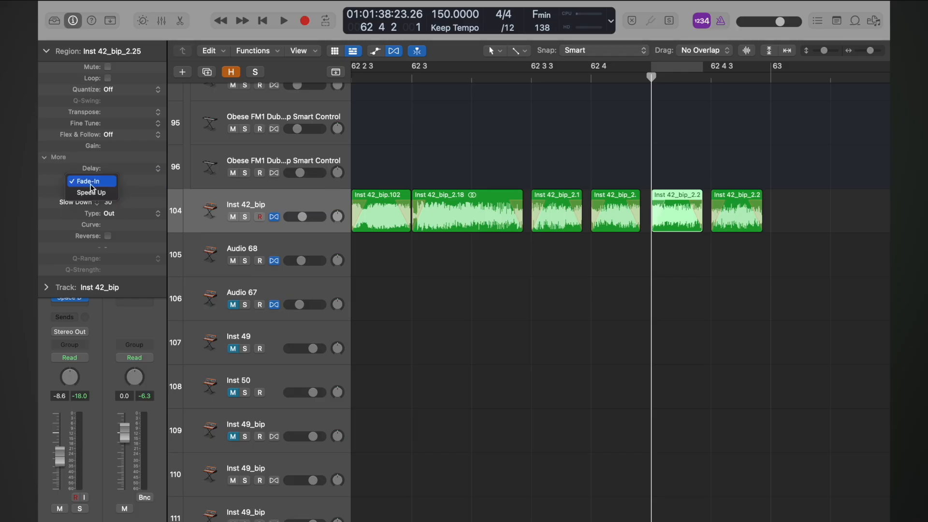
Play the re-cut Inst 42_bip fill from 62 3 3 and again from 62 3 into bar 63.
left_click(528, 79)
key("space")
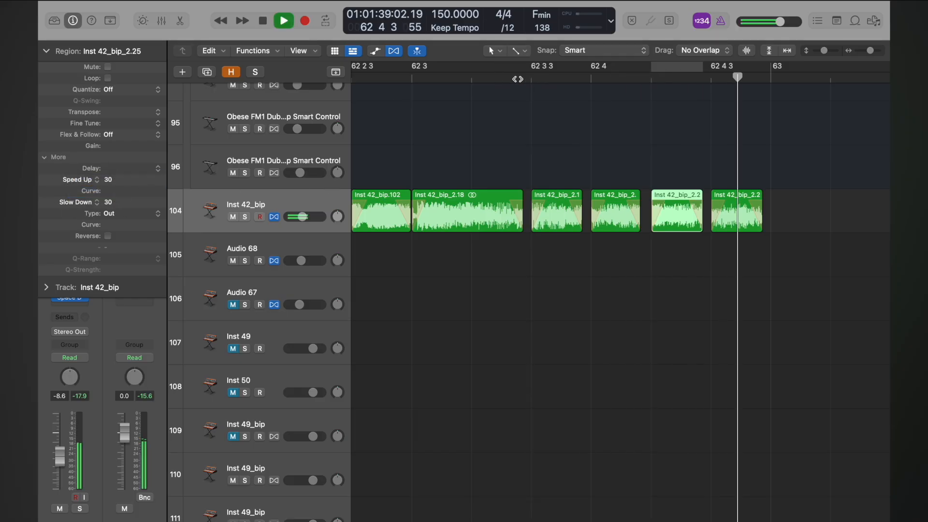
left_click(410, 84)
scroll(410, 83, "left", 7)
key("space")
scroll(410, 84, "down", 5)
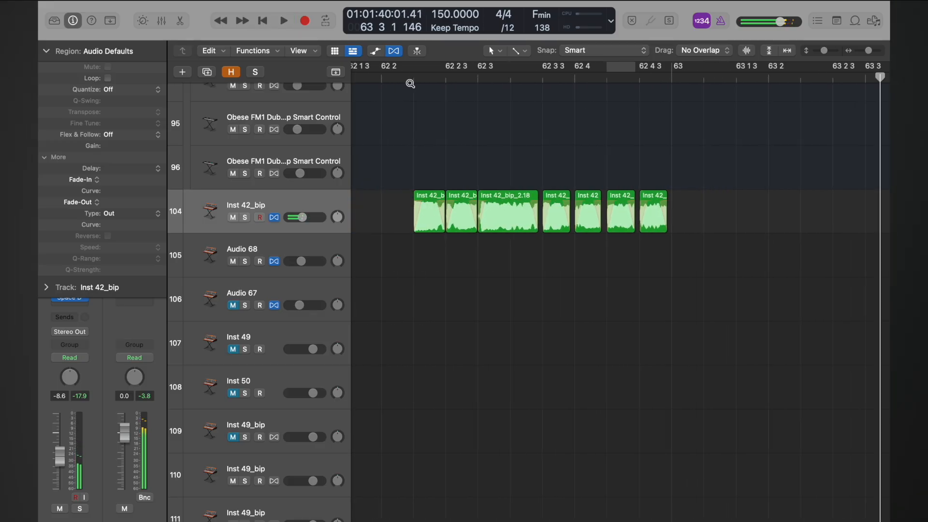
Play back the chopped bass fill in bar 62 of track 104, including the run-up from about bar 55.
left_click(531, 76)
key("space")
key("space")
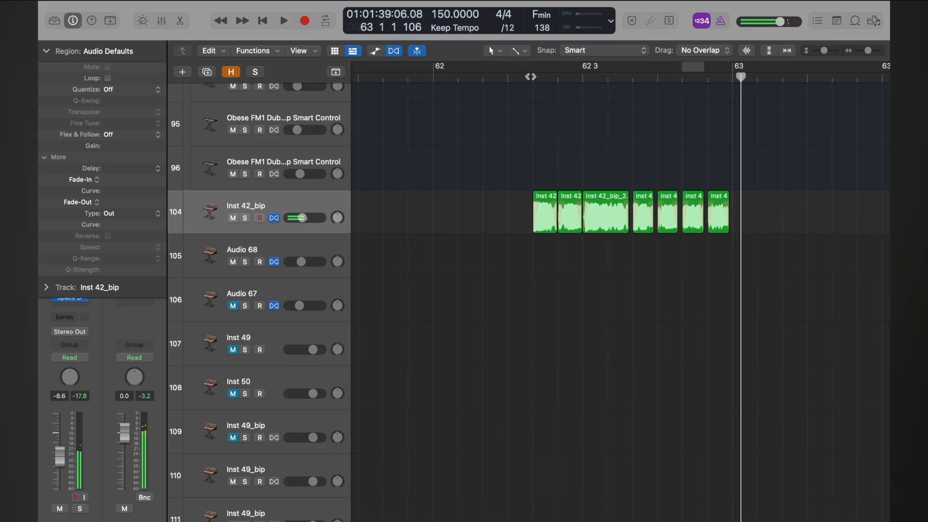
key("z")
scroll(531, 77, "down", 5)
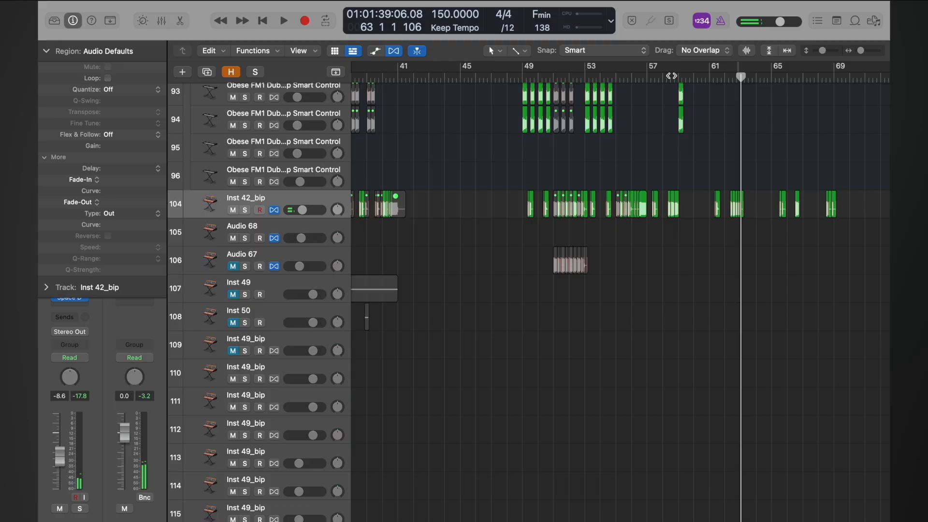
scroll(671, 76, "up", 5)
scroll(618, 74, "down", 3)
left_click(568, 76)
key("space")
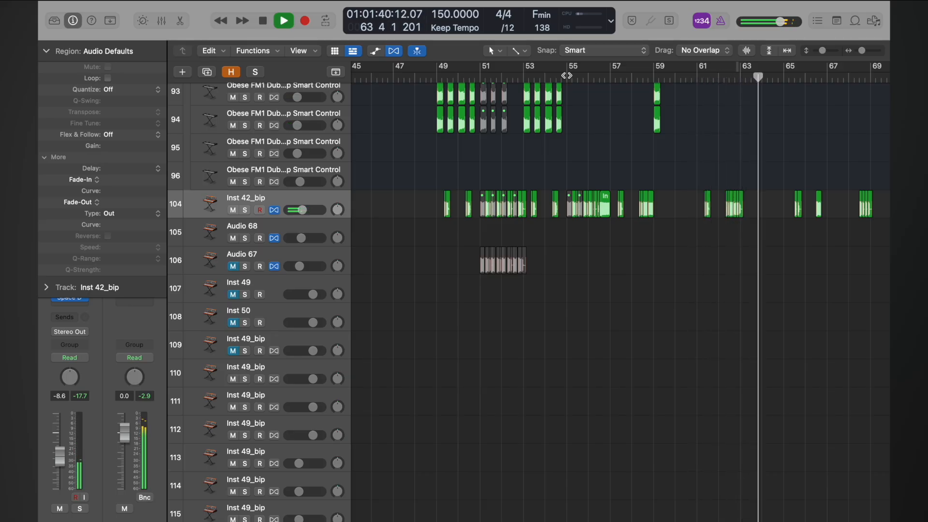
key("space")
Audition bar 62 and mute the Inst 42_bip_2.18 region on track 104.
scroll(680, 169, "up", 8)
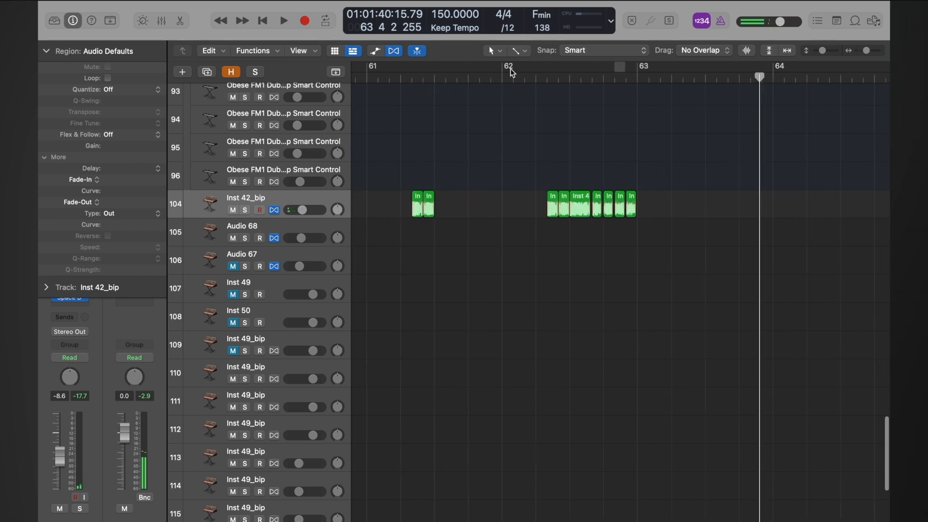
left_click(499, 77)
key("space")
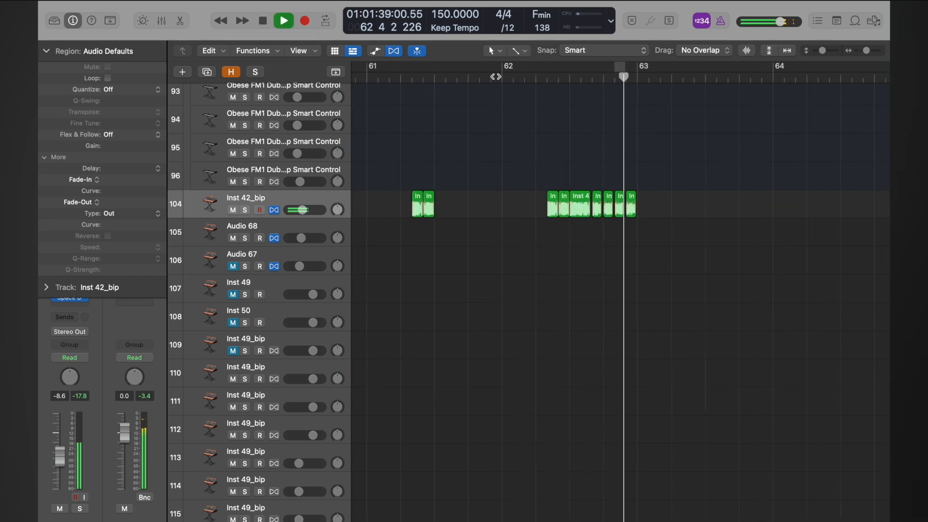
key("space")
left_click(580, 203)
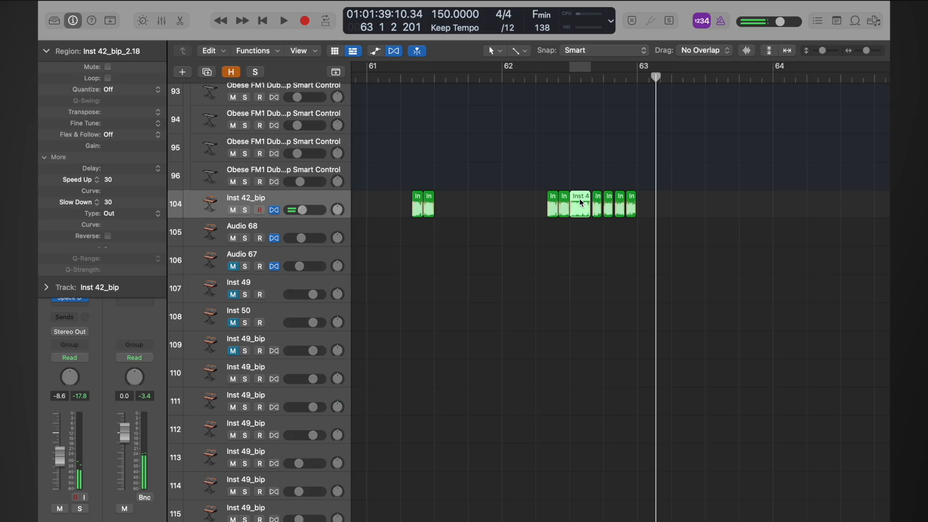
Play the arrangement from bar 65 to hear the bass region in bar 66 on track 104.
scroll(582, 202, "down", 10)
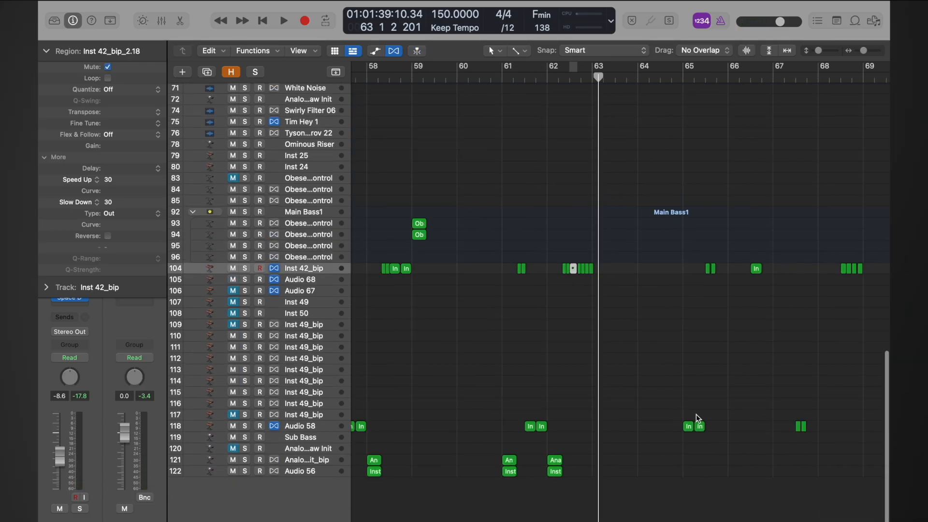
left_click(684, 78)
key("space")
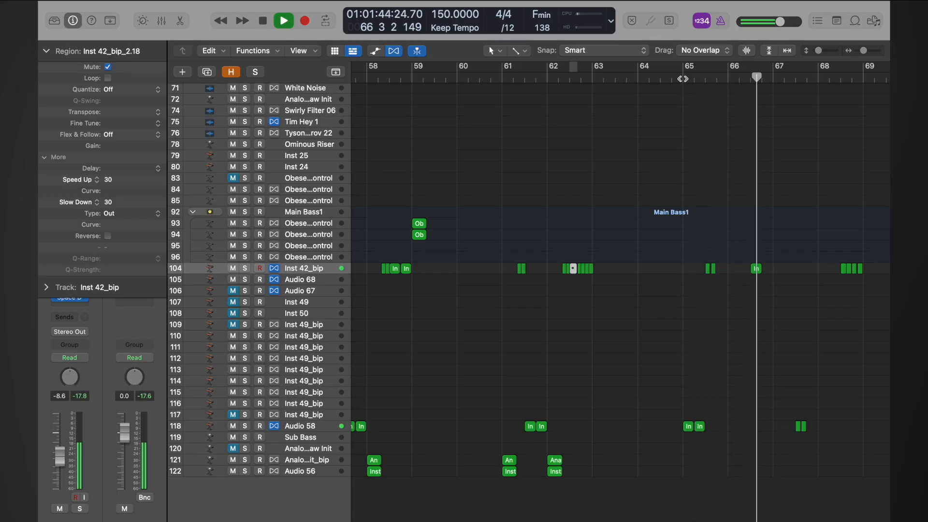
key("space")
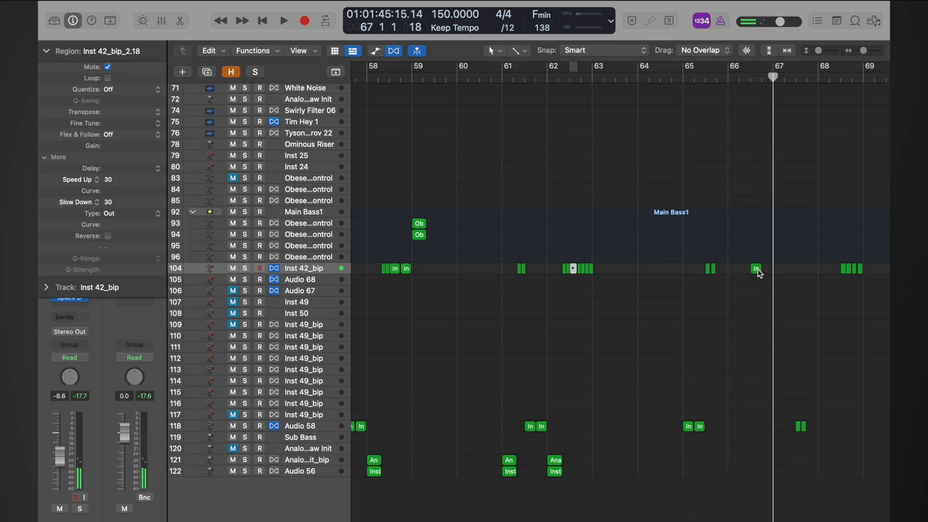
Listen to bar 62 and delete the muted Inst 42_bip_2.18 region from track 104.
scroll(598, 276, "up", 5)
left_click(532, 79)
key("space")
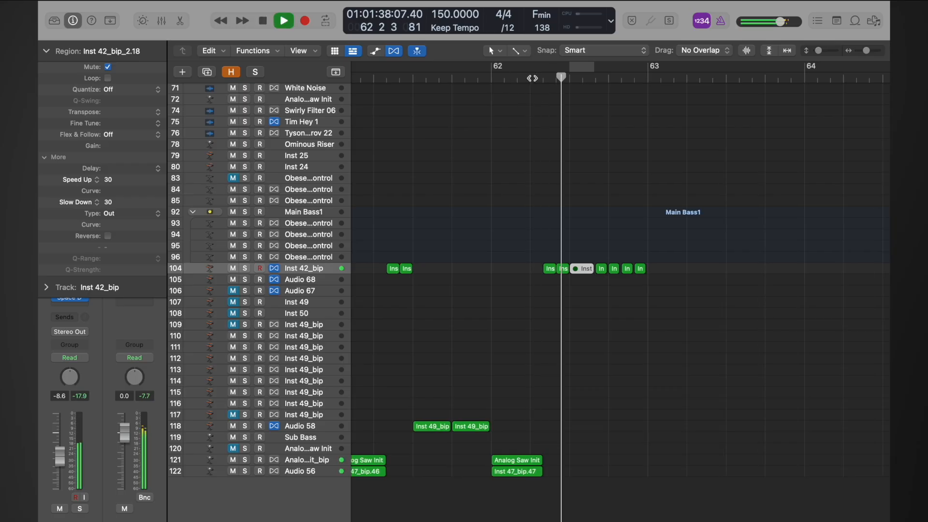
key("space")
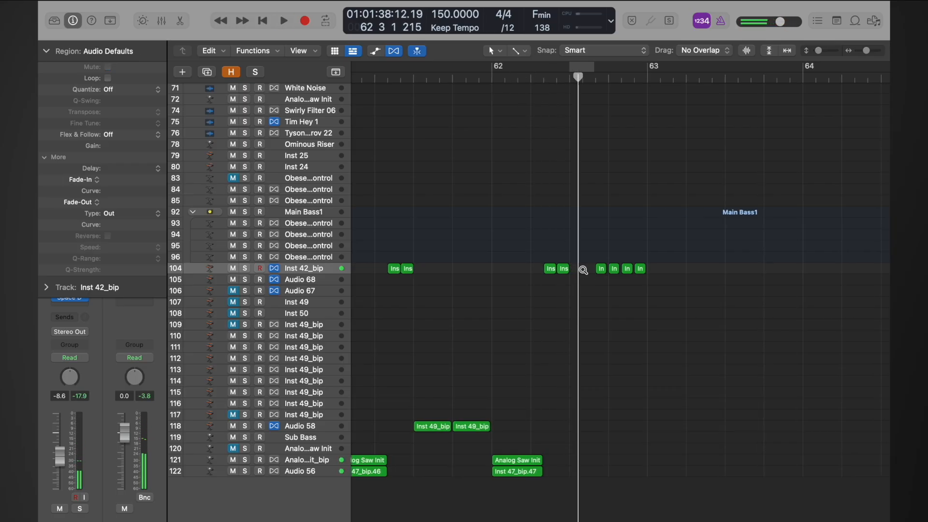
Copy the Inst 42_bip_1.85 bass region from bar 66 to position 62 3, where the deleted region was.
left_click(583, 270, "ctrl+alt")
left_click_drag(798, 272, 577, 259)
key("super+Right")
key("super+Right")
key("super+Right")
key("super+Right")
key("super+Right")
key("super+Down")
key("super+Down")
key("super+Down")
key("super+Down")
key("super+Down")
key("super+Down")
key("super+Down")
key("super+Down")
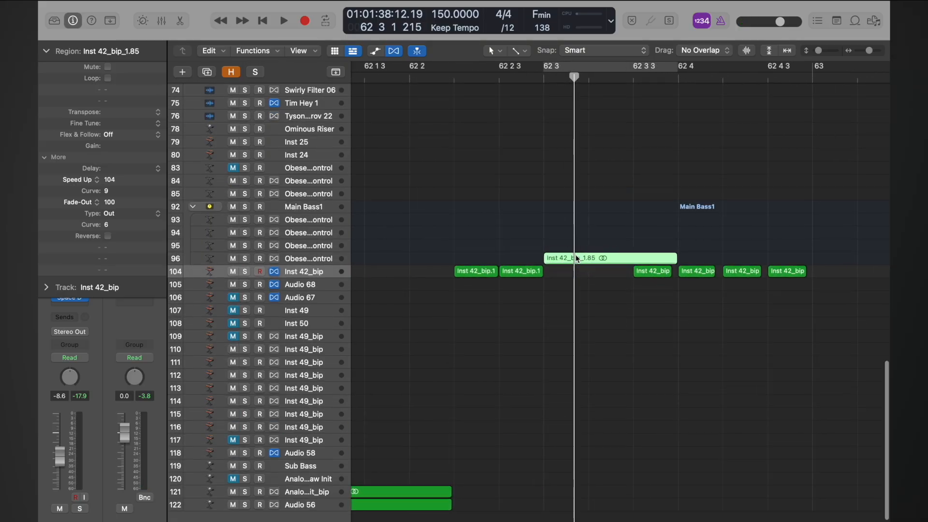
Fit the copied Inst 42_bip_1.85 region into the gap on track 104, ending at 62 3 3, with its fade-out changed to Slow Down.
left_click_drag(676, 295, 633, 299)
right_click(623, 277)
left_click(643, 291)
left_click_drag(587, 261, 587, 308)
Audition the copied region and set its Speed Up curve to -25 and Slow Down curve to -27.
left_click(538, 78)
key("space")
key("space")
key("space")
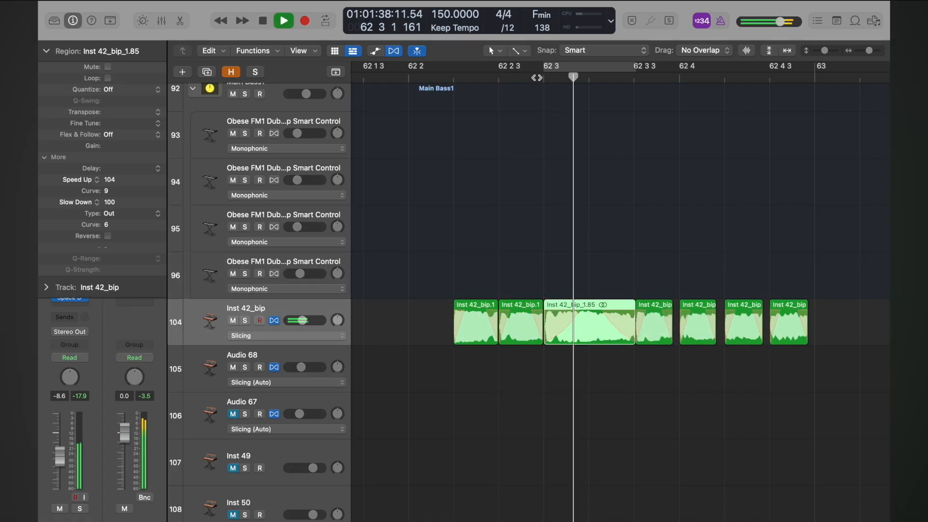
key("space")
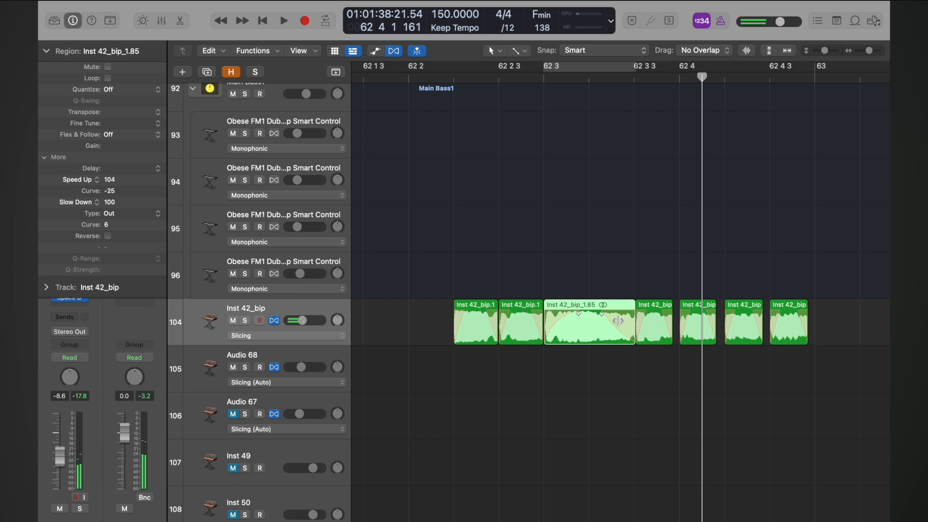
left_click(559, 91)
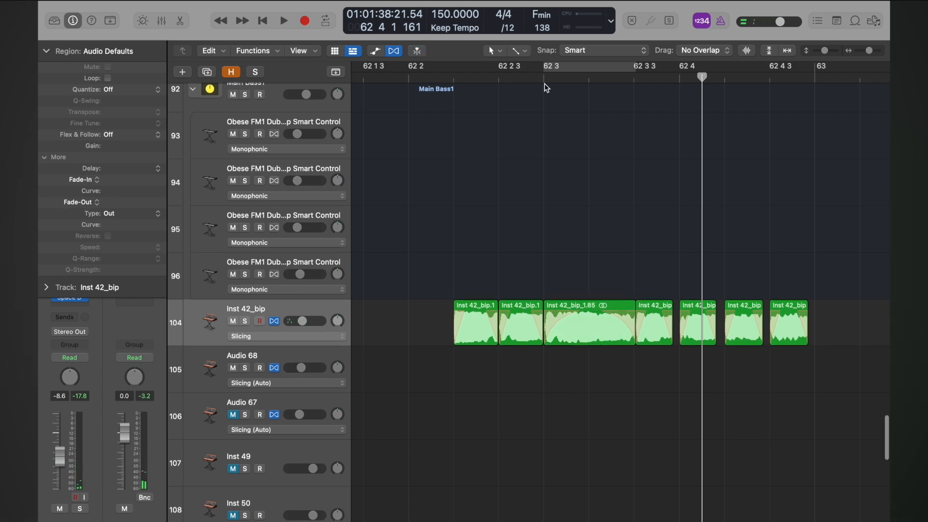
Trim the end of Inst 42_bip_1.85 to just before 62 3 3, auditioning from position 62 3.
left_click(544, 75)
key("space")
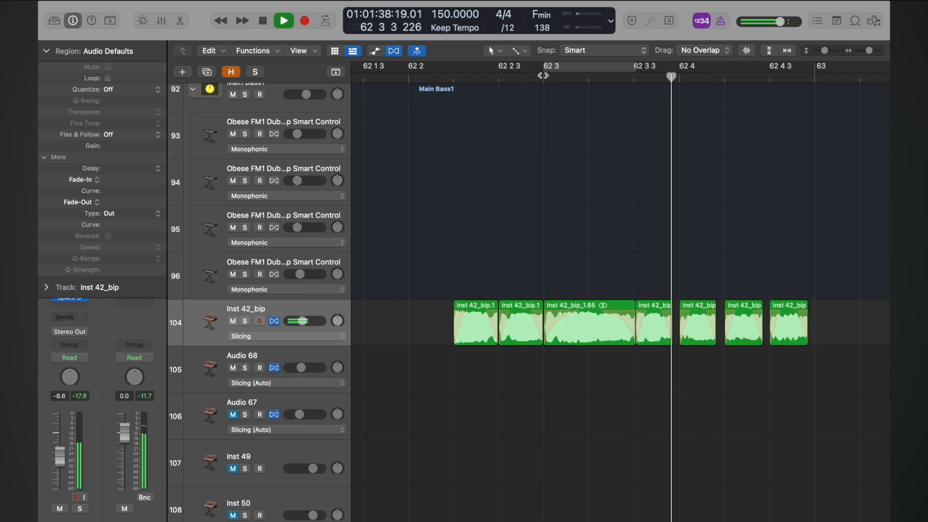
key("space")
left_click_drag(634, 339, 626, 341)
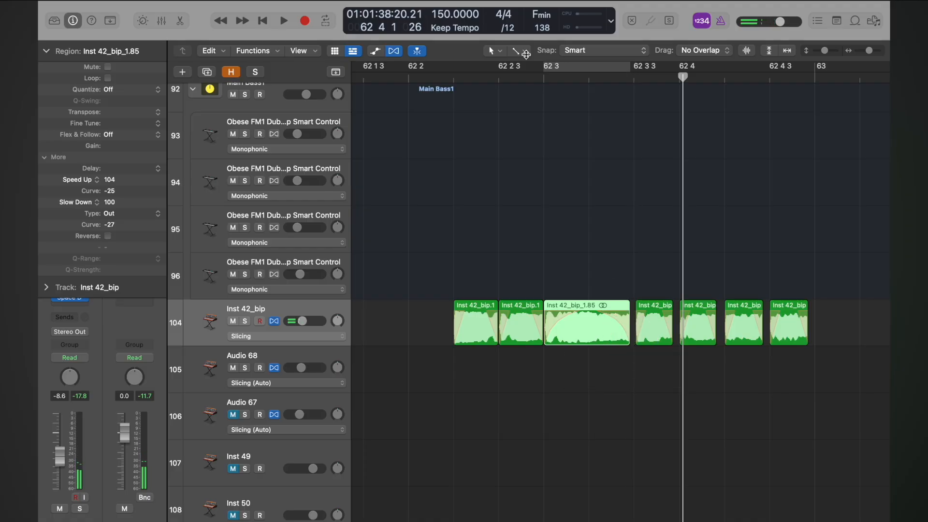
left_click(538, 76)
key("space")
key("space")
Play back the edited fill from bar 62 and the surrounding section from about bar 58.
scroll(561, 263, "down", 5)
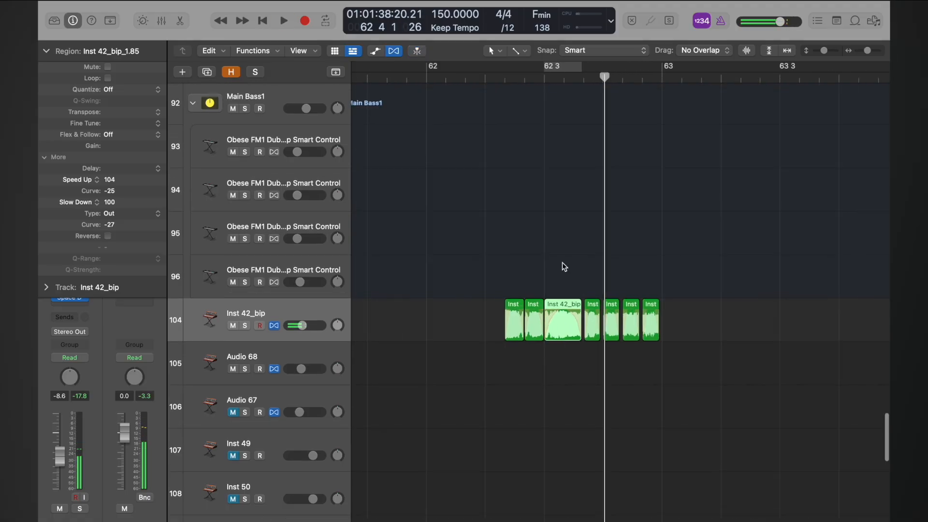
left_click(427, 77)
key("space")
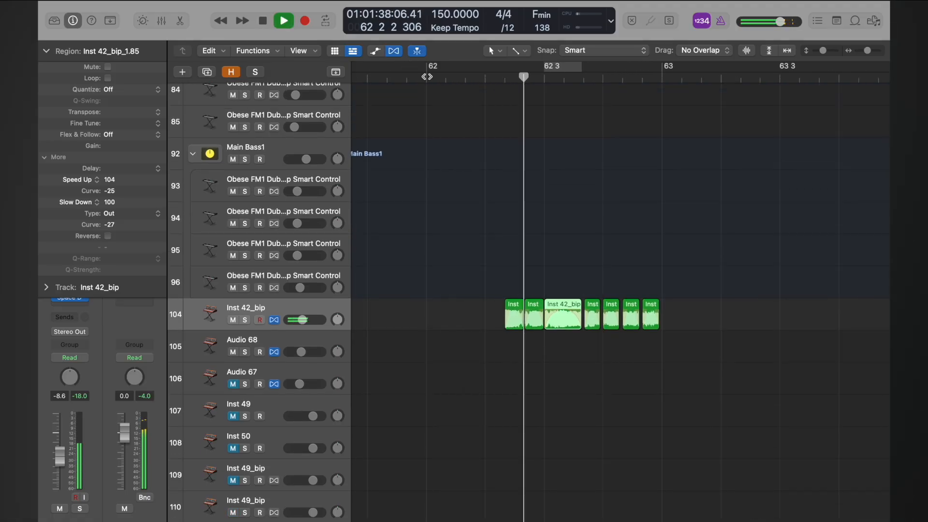
key("space")
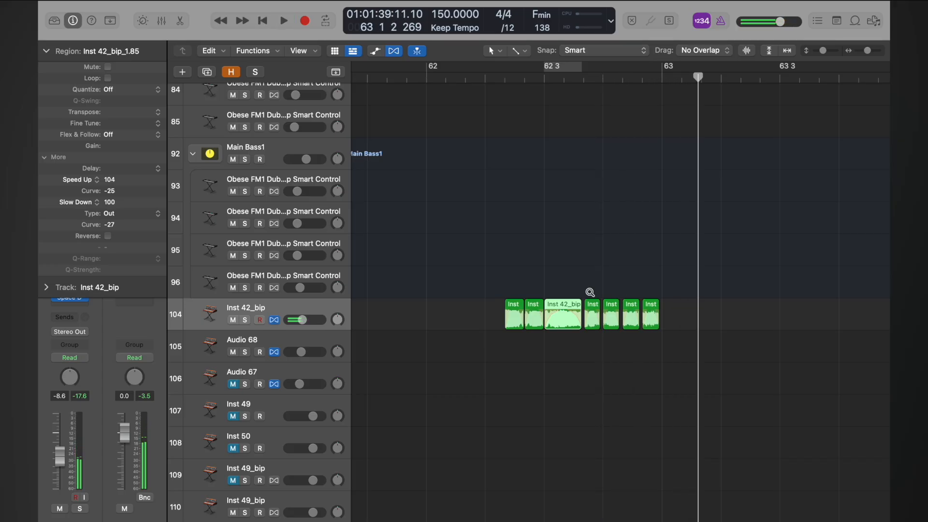
scroll(590, 292, "down", 8)
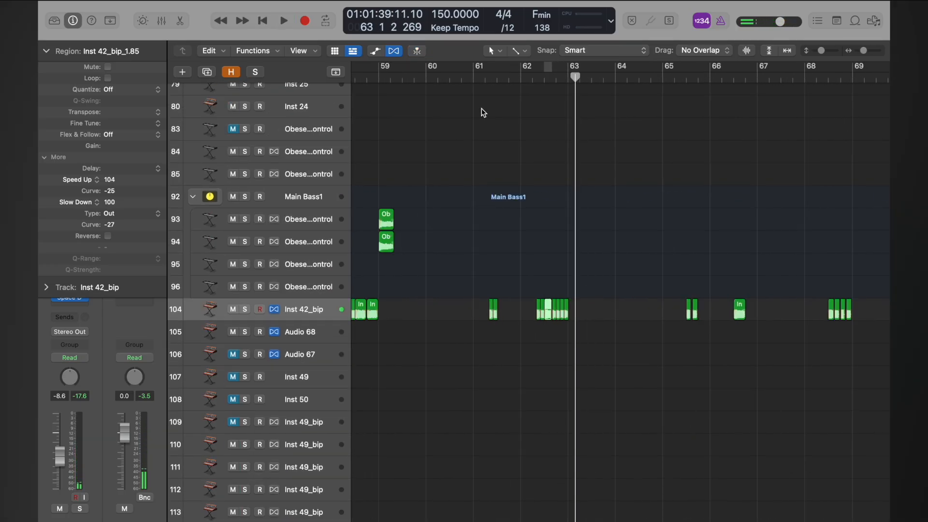
scroll(482, 108, "down", 5)
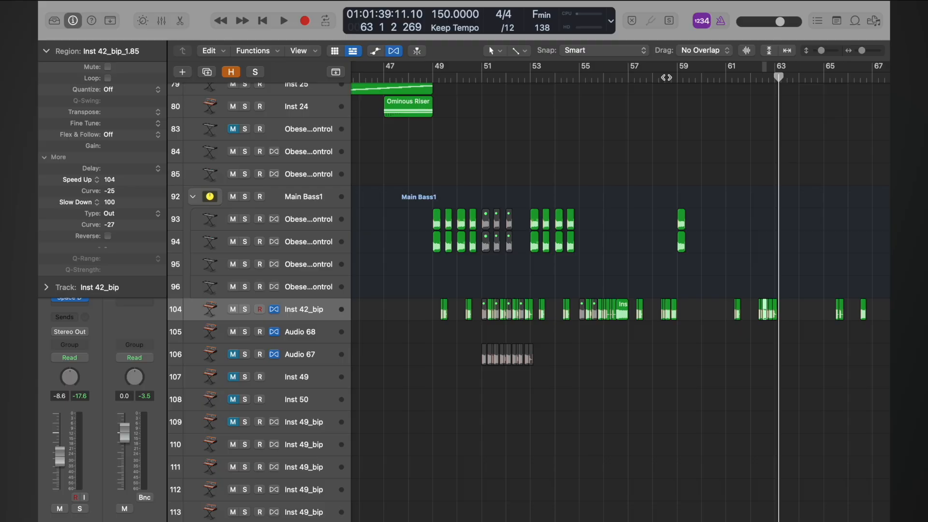
double_click(669, 78)
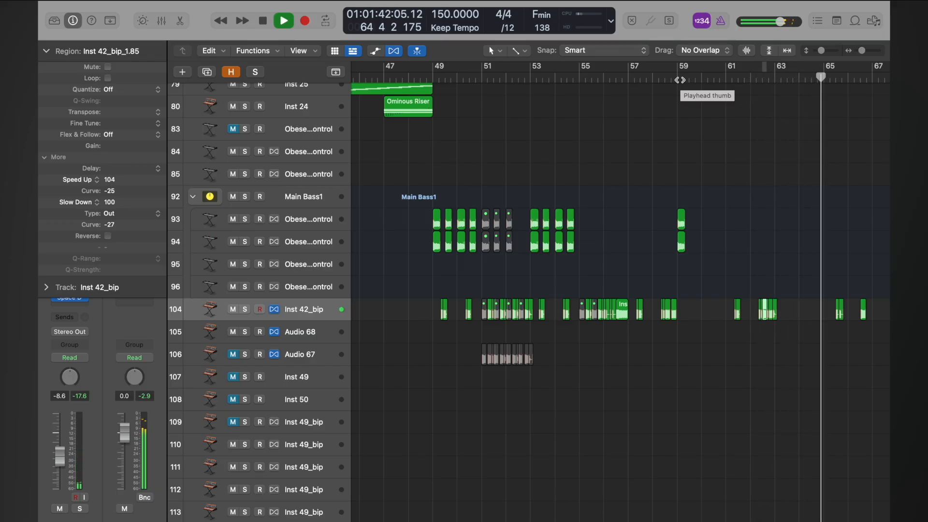
key("space")
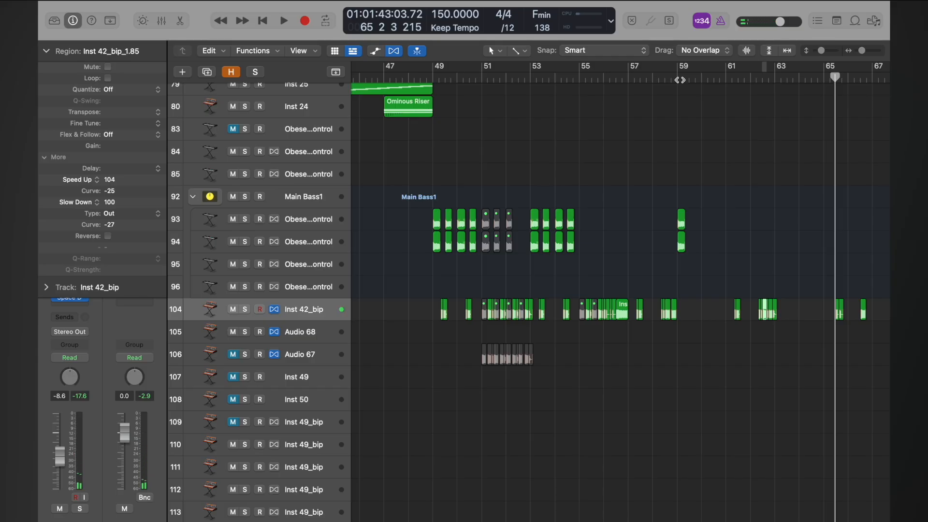
Play the arrangement from about bar 47 through bar 60 to review the whole bass section.
scroll(681, 80, "down", 10)
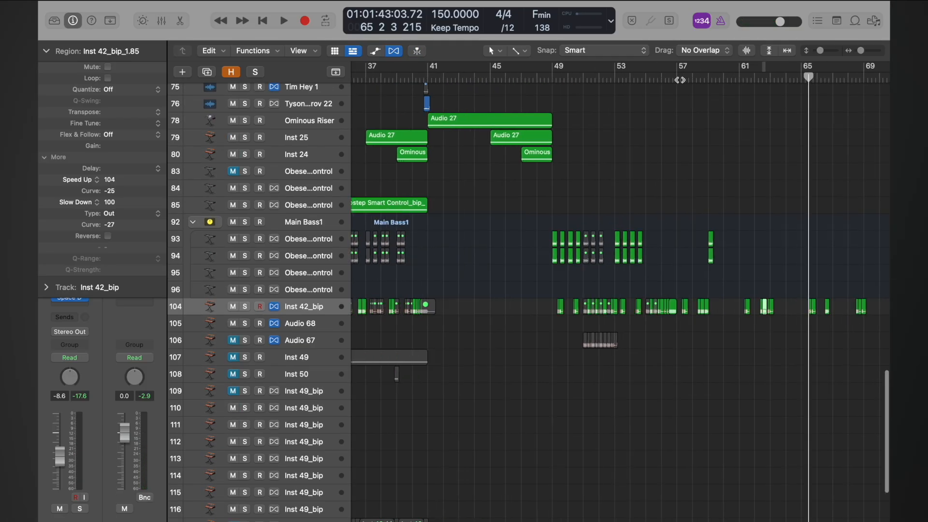
scroll(681, 80, "down", 5)
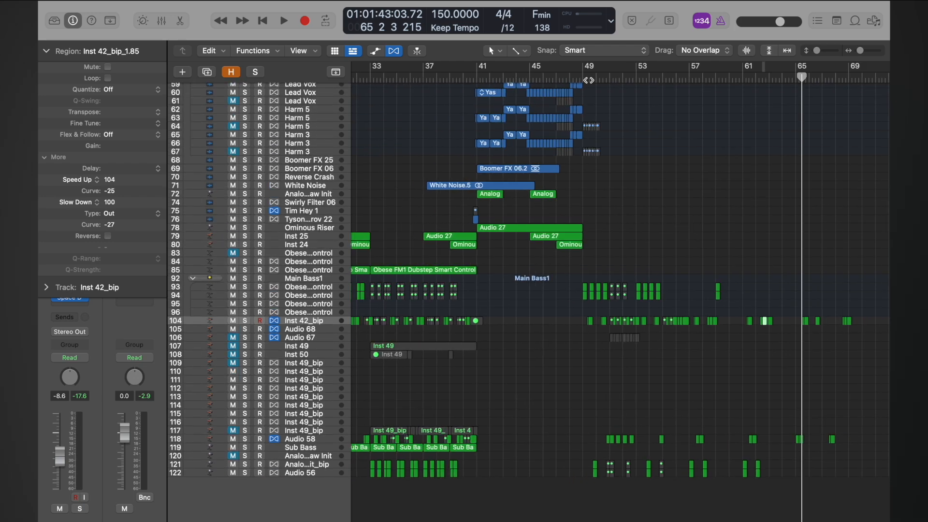
double_click(561, 77)
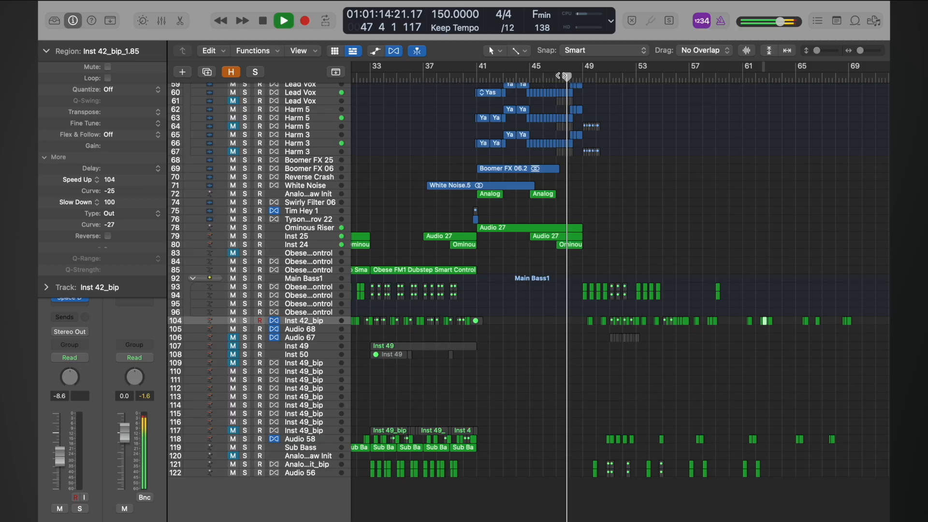
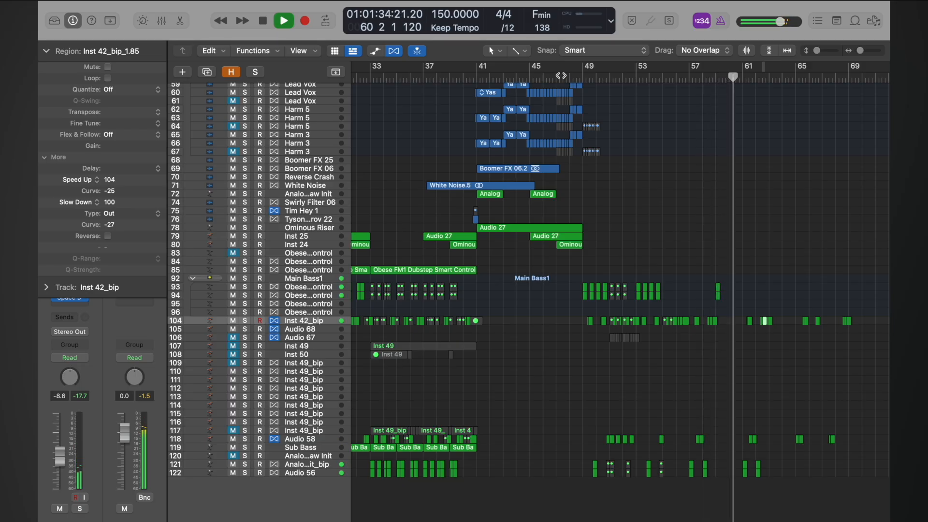
Delete the two Obese FM1 bass regions at bar 59 on tracks 93 and 94.
scroll(753, 265, "up", 6)
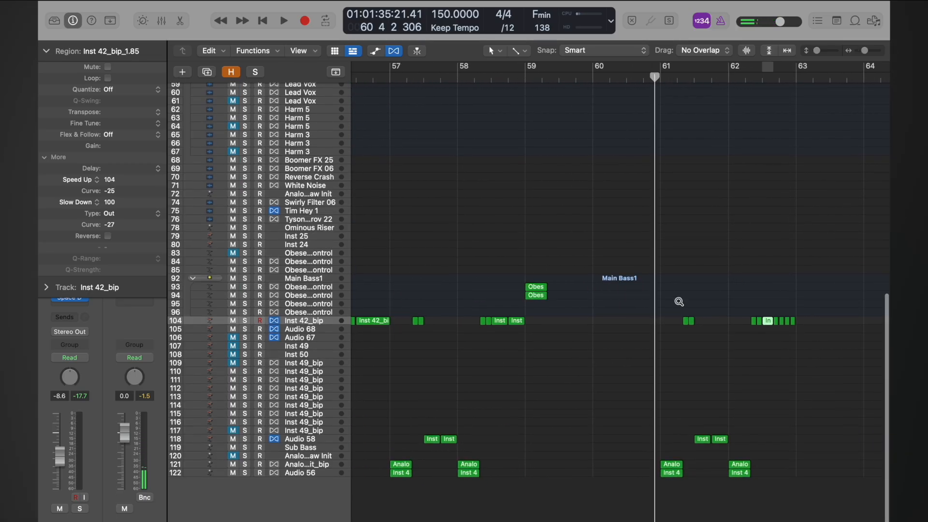
scroll(678, 301, "up", 4)
scroll(678, 301, "left", 2)
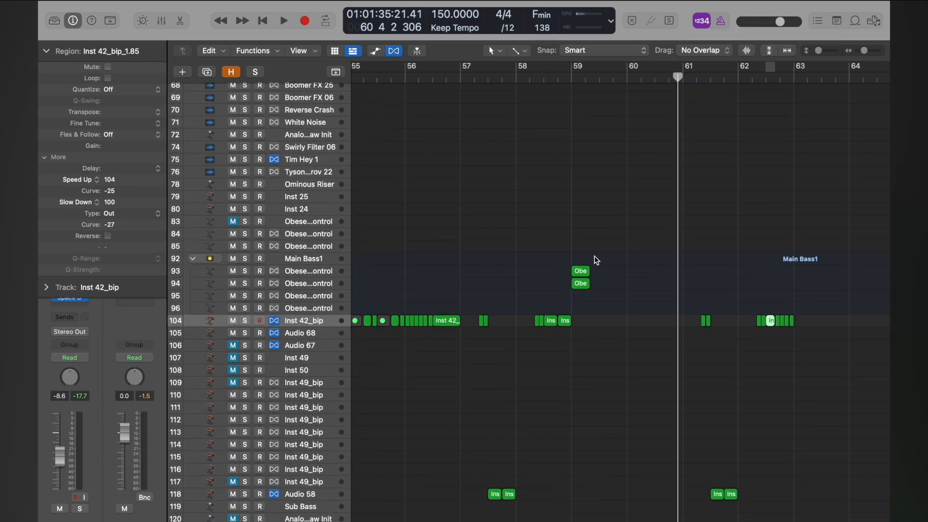
scroll(594, 254, "up", 4)
scroll(591, 248, "up", 2)
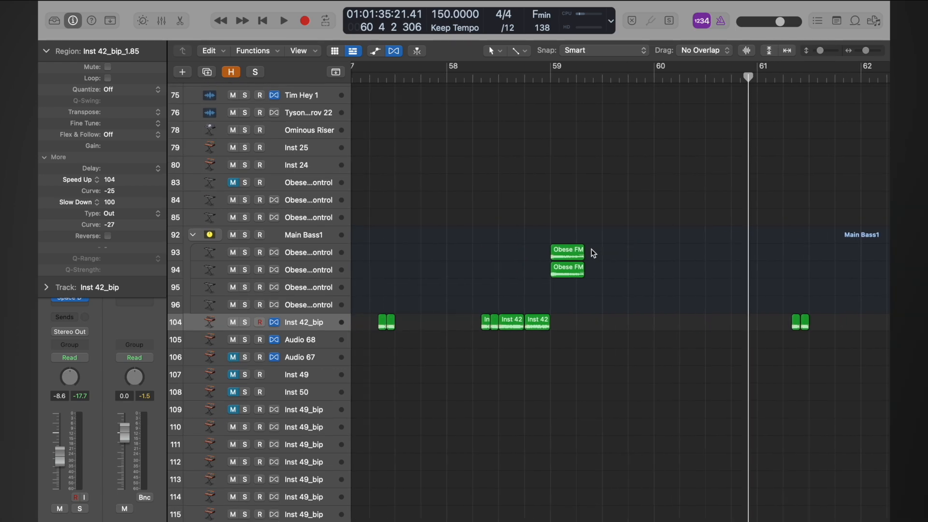
left_click_drag(610, 244, 555, 270)
scroll(556, 271, "down", 3)
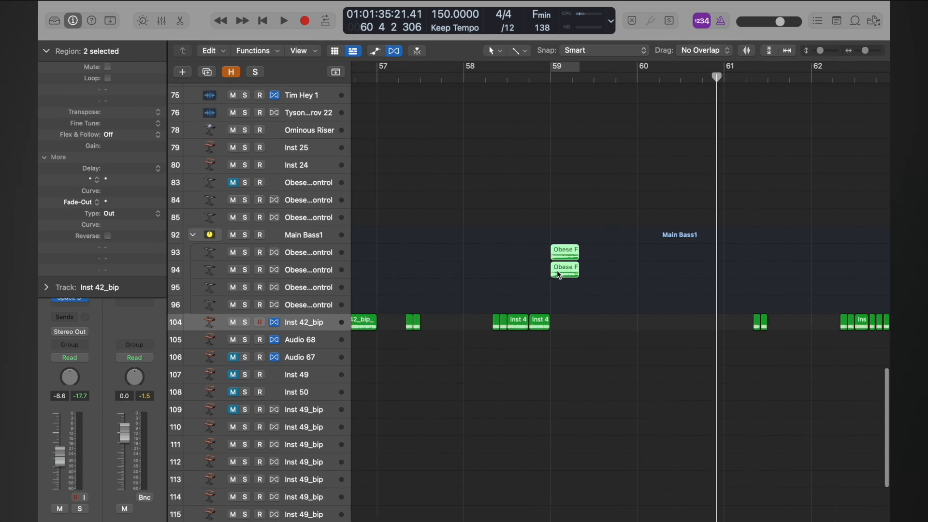
key("Delete")
scroll(558, 272, "down", 3)
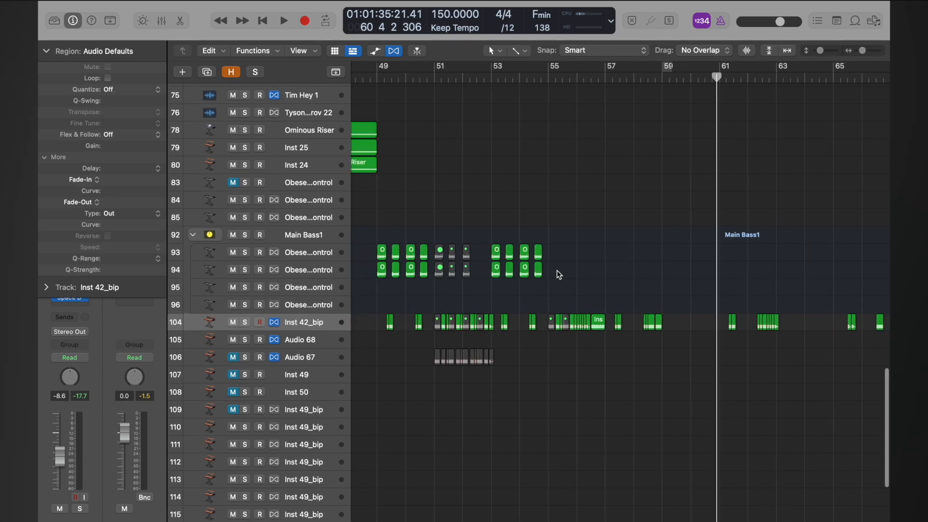
Audition from bar 53 and copy the paired Obese FM1 bass regions of bars 53–54 to bars 59–60 on tracks 93 and 94.
left_click(510, 255)
double_click(502, 79)
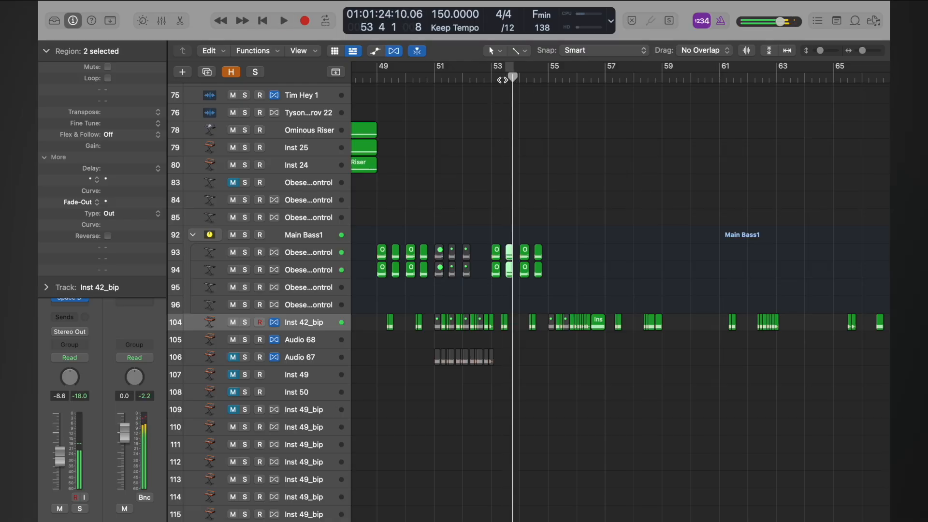
left_click_drag(508, 252, 735, 257)
scroll(666, 258, "up", 3)
scroll(735, 256, "down", 2)
scroll(735, 256, "down", 2)
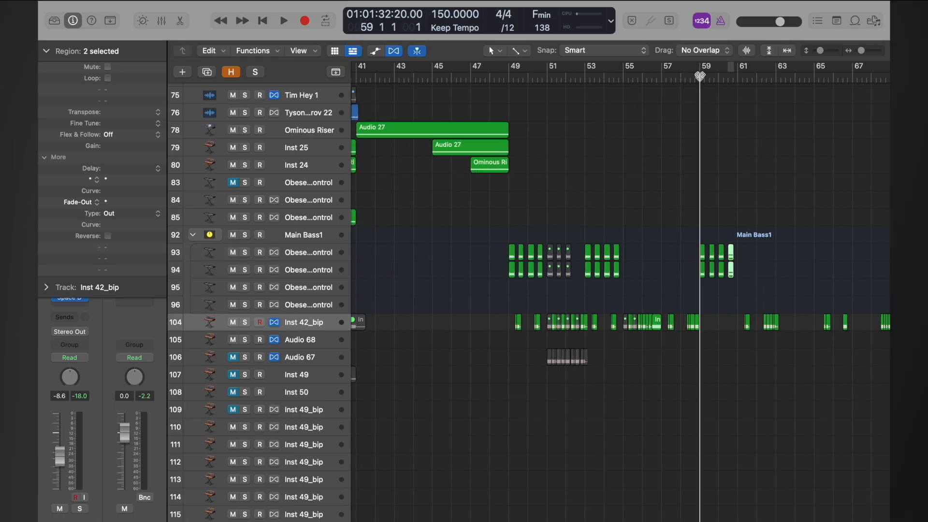
Play back the copied bass regions from bar 59 and look through the arrangement back to bars 33–41 for another bass sound.
key("space")
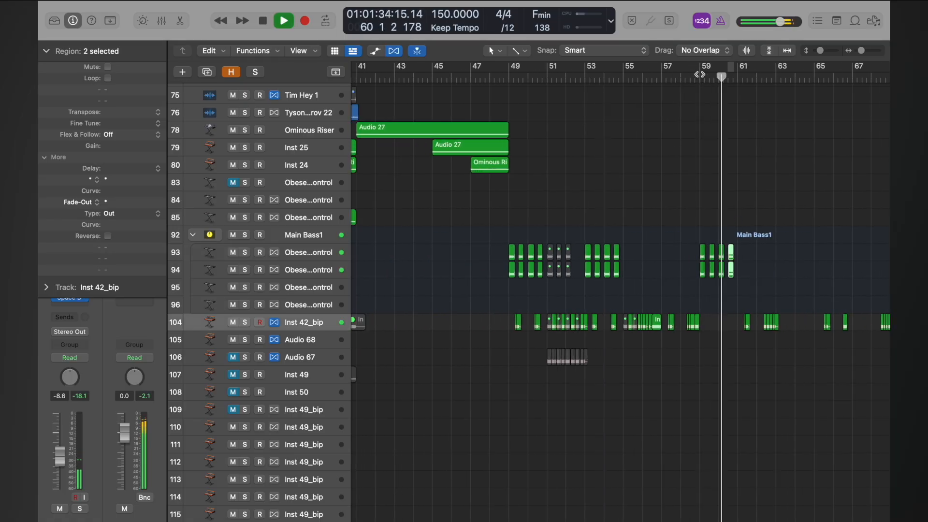
scroll(696, 113, "down", 6)
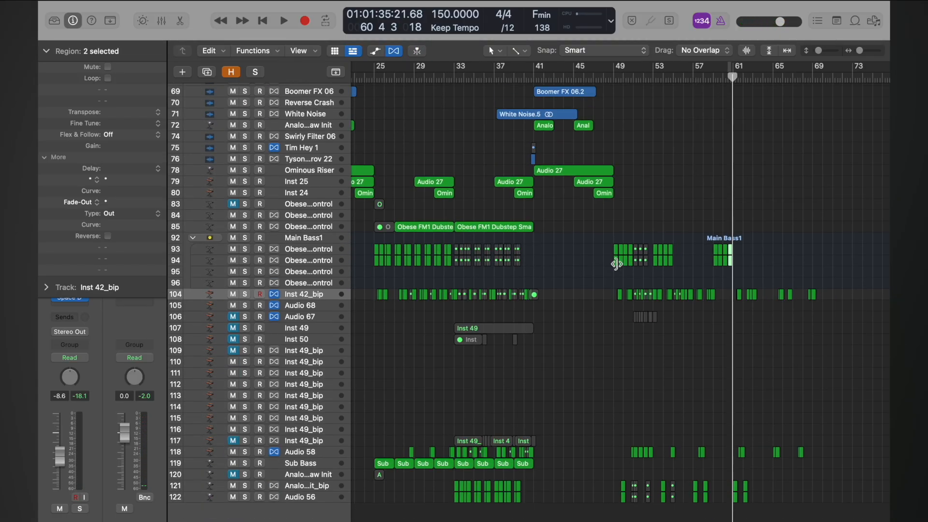
scroll(618, 263, "up", 6)
scroll(617, 264, "left", 3)
scroll(616, 265, "down", 5)
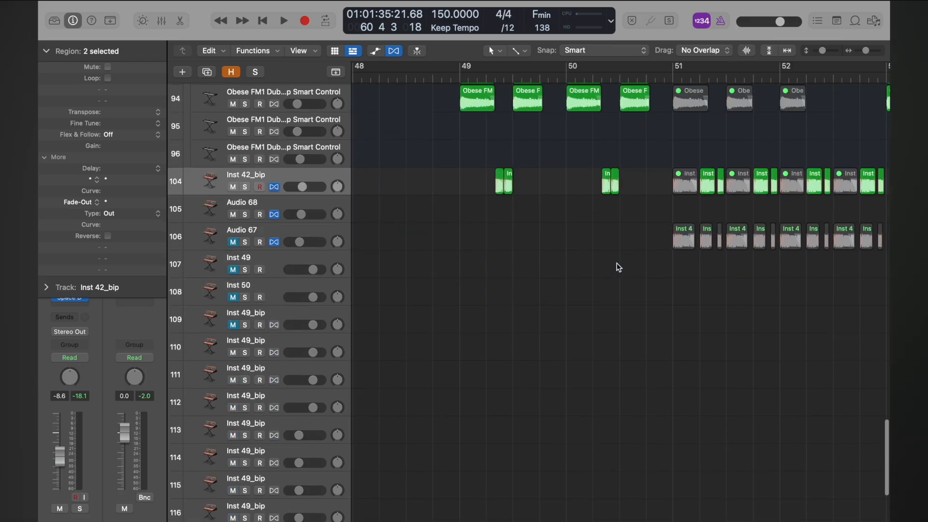
scroll(618, 266, "left", 3)
scroll(619, 267, "down", 8)
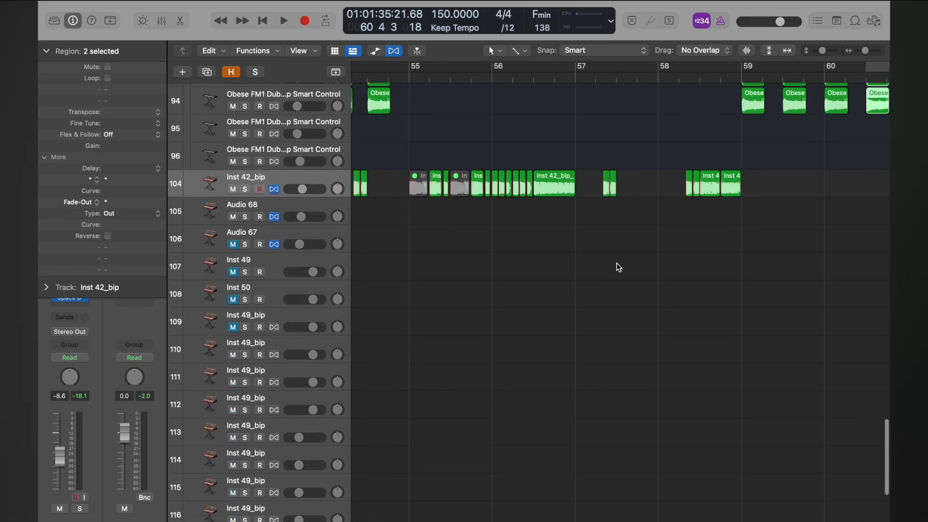
scroll(619, 268, "down", 8)
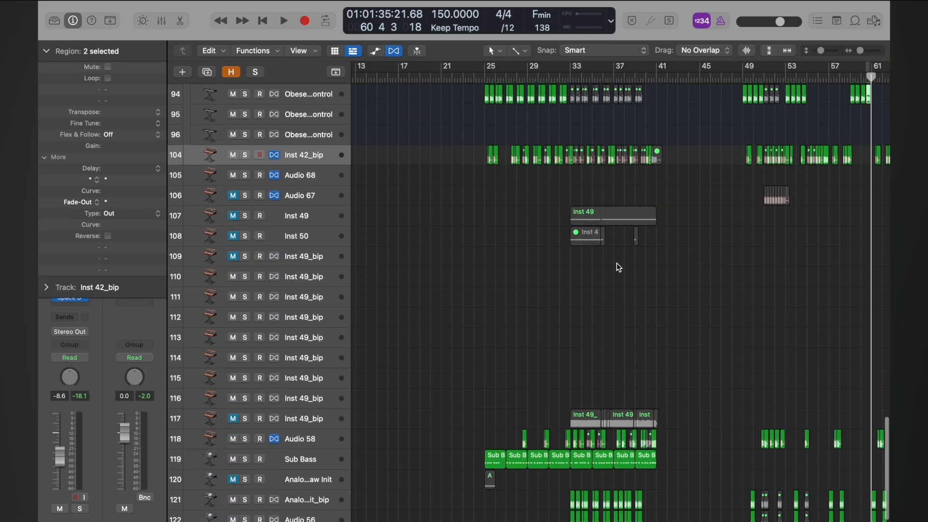
scroll(657, 140, "up", 10)
scroll(657, 139, "down", 10)
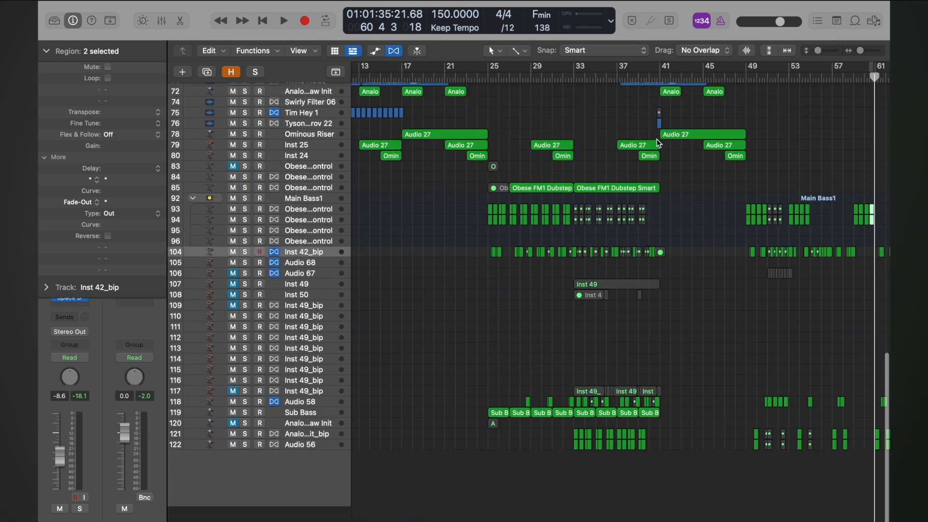
scroll(657, 139, "up", 8)
scroll(657, 138, "down", 5)
scroll(657, 139, "down", 10)
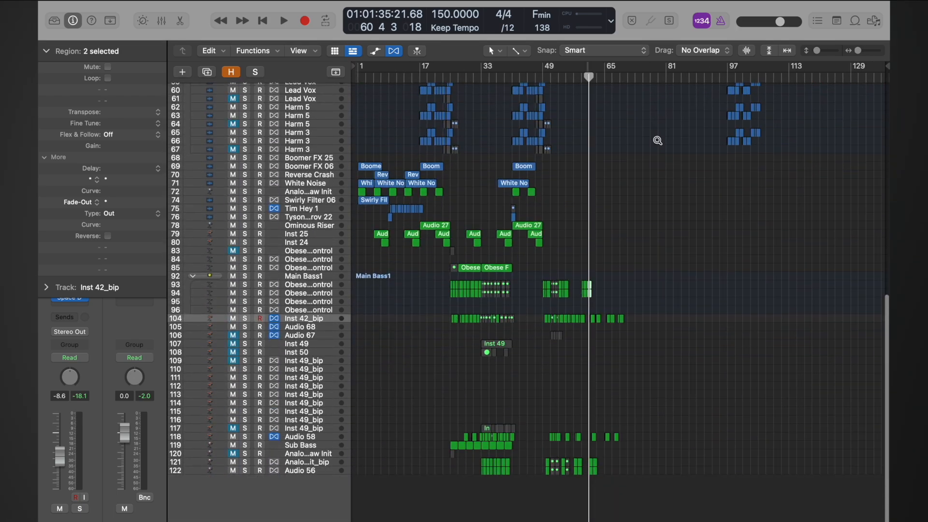
scroll(657, 140, "up", 5)
scroll(658, 140, "down", 5)
scroll(657, 141, "up", 10)
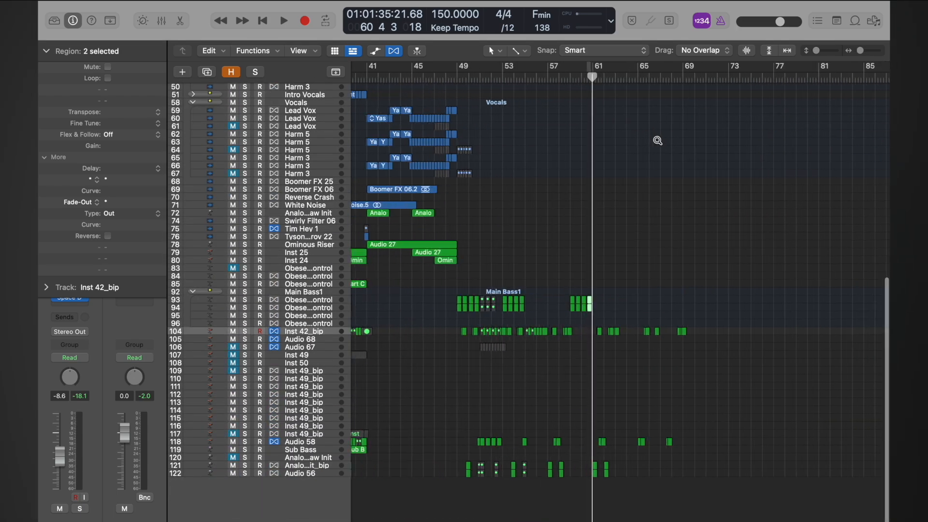
scroll(656, 139, "up", 3)
scroll(657, 139, "right", 10)
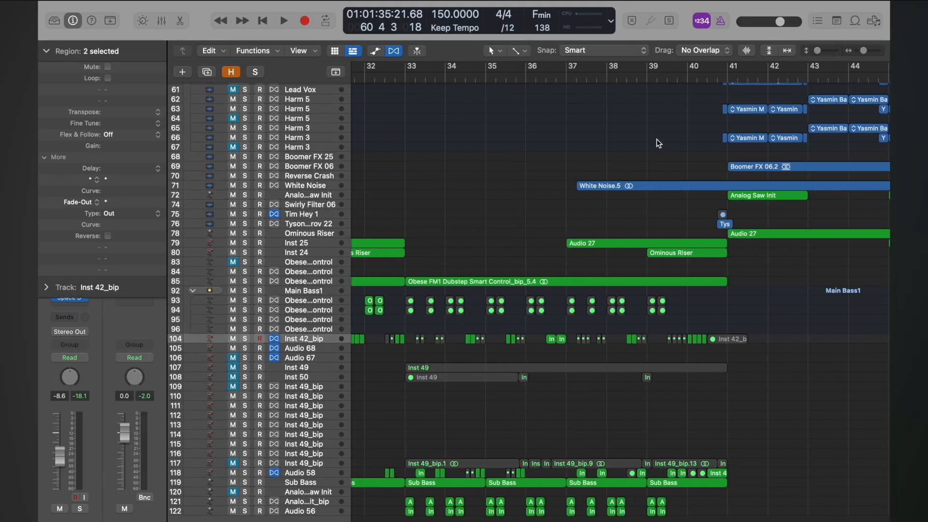
Audition from about bar 38, solo Audio 58 around bar 40, and copy its last region before bar 41.
scroll(656, 139, "down", 2)
left_click(641, 79)
key("space")
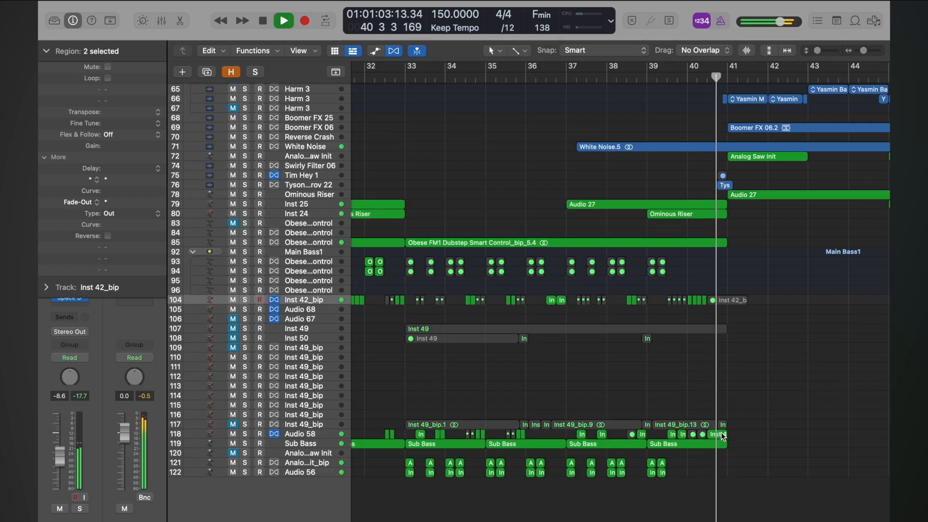
left_click(245, 434)
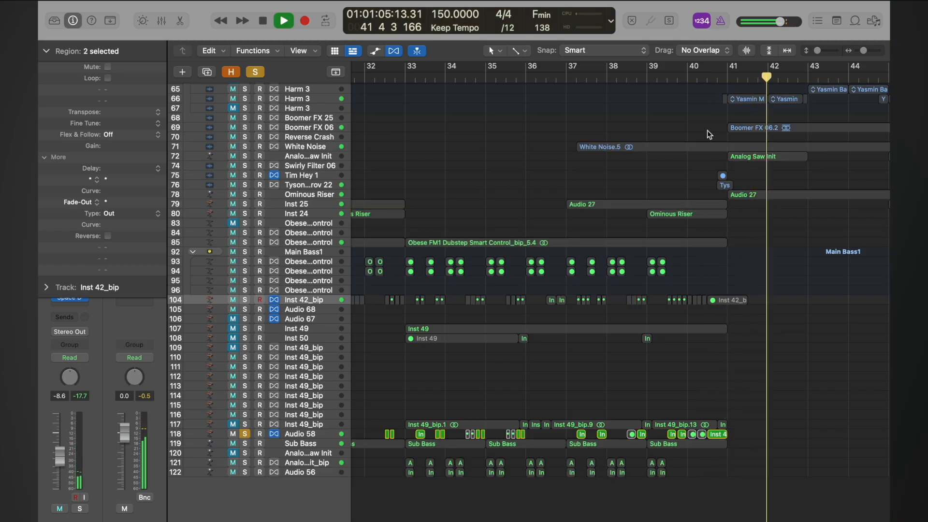
left_click(696, 77)
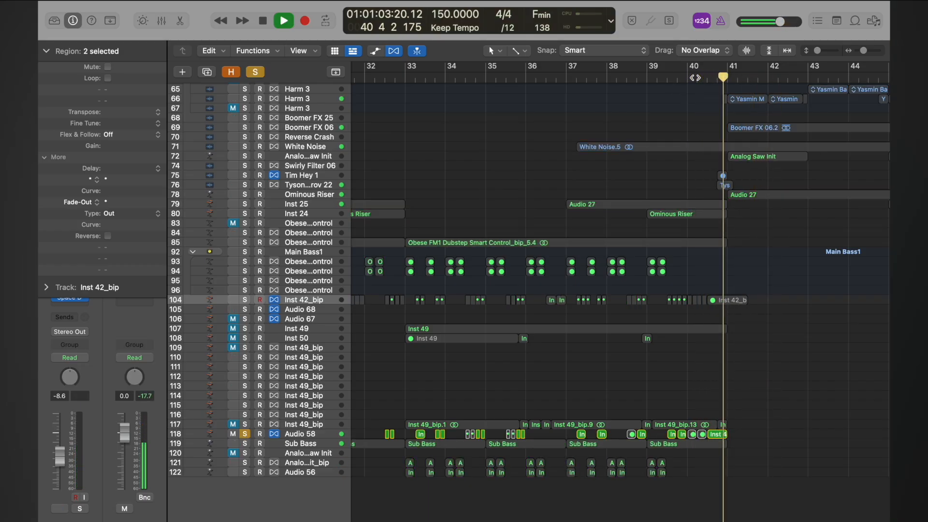
key("space")
left_click(717, 436)
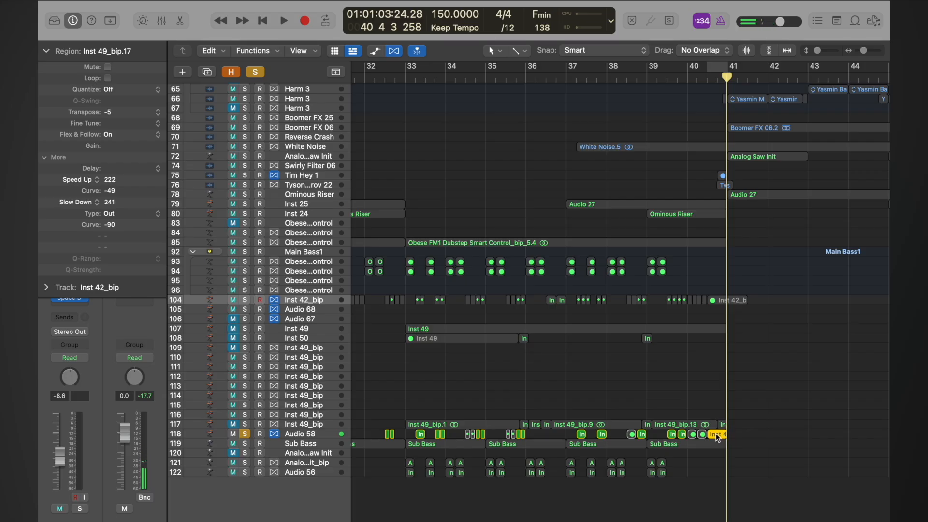
Clear the solo and play back the full bass arrangement from about bar 57 into bar 59.
key("super+Left")
key("super+Left")
key("super+Left")
key("super+Left")
key("super+Left")
scroll(718, 438, "right", 7)
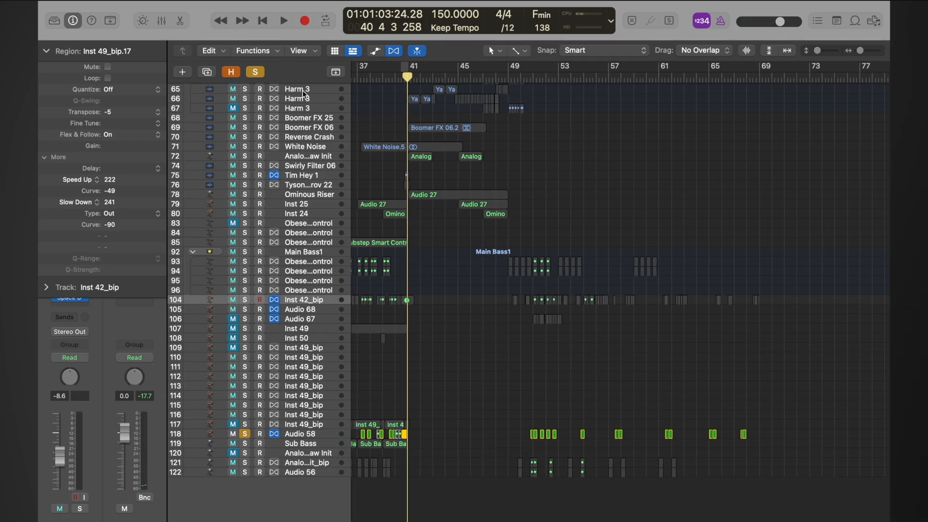
left_click(255, 72)
left_click(613, 73)
key("space")
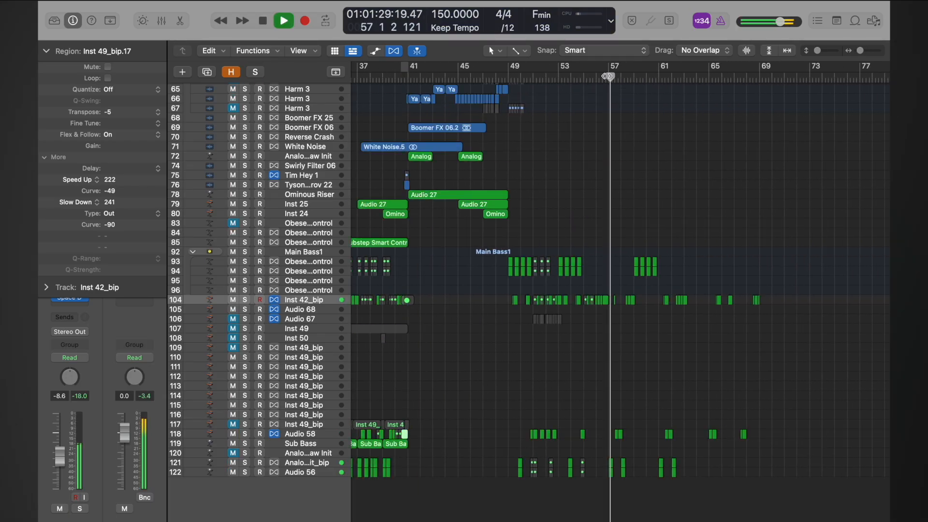
key("super+Right")
key("super+Right")
key("super+Right")
scroll(608, 76, "right", 5)
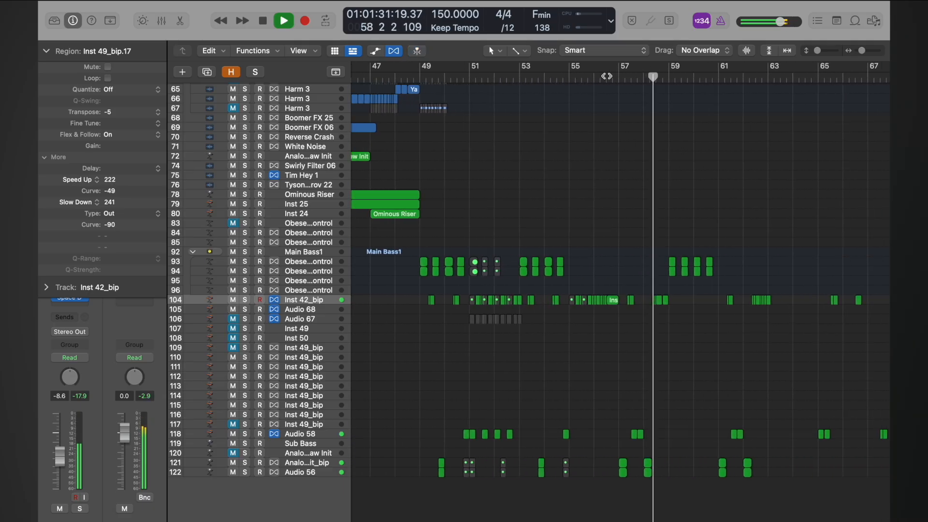
key("space")
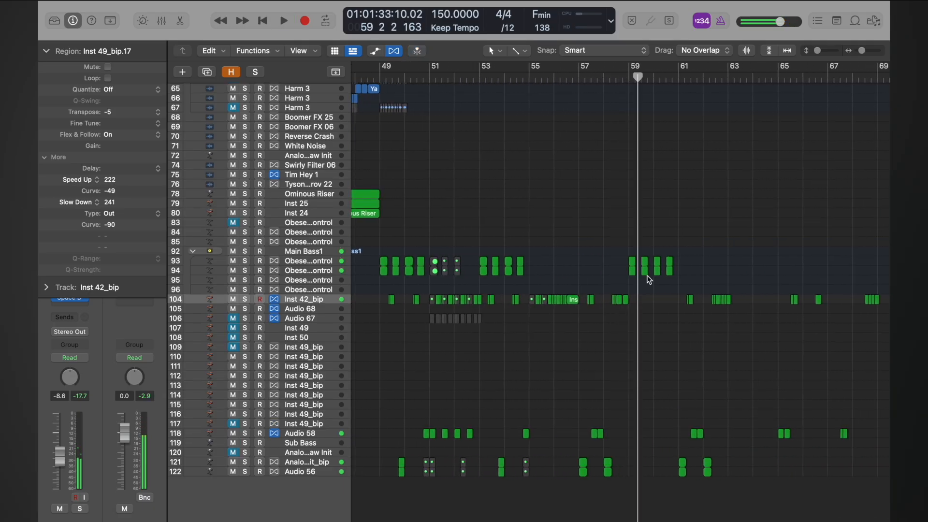
Paste the copied bass region onto the Audio 58 track at bar 59 beat 2.
left_click_drag(638, 81, 629, 79)
key("super+Right")
key("super+Right")
key("super+Right")
key("super+Right")
key("super+Down")
key("super+Down")
key("super+Down")
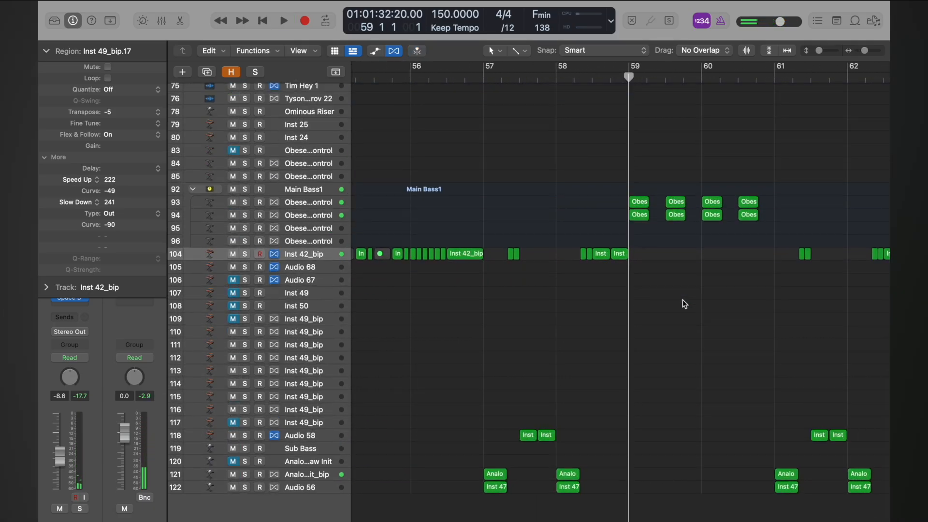
left_click(684, 310, "ctrl+alt")
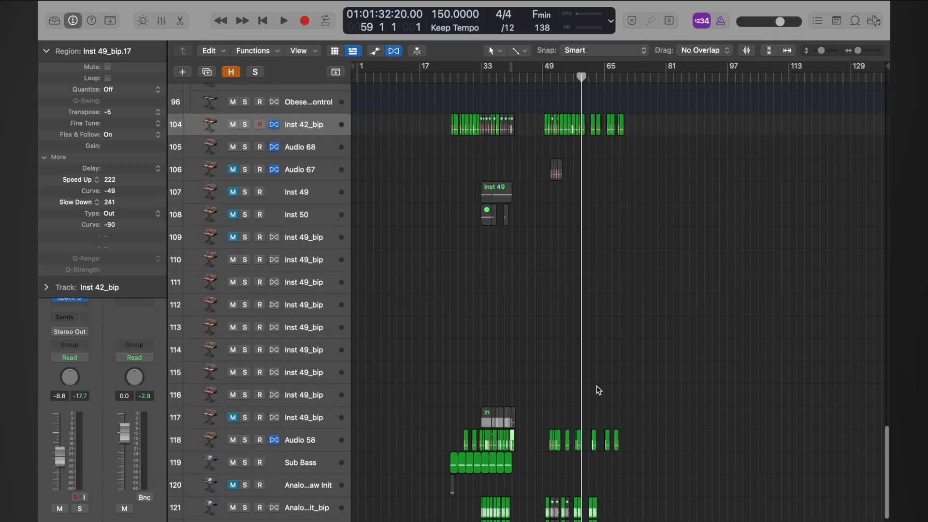
left_click(321, 437)
scroll(723, 420, "up", 8)
scroll(722, 419, "right", 12)
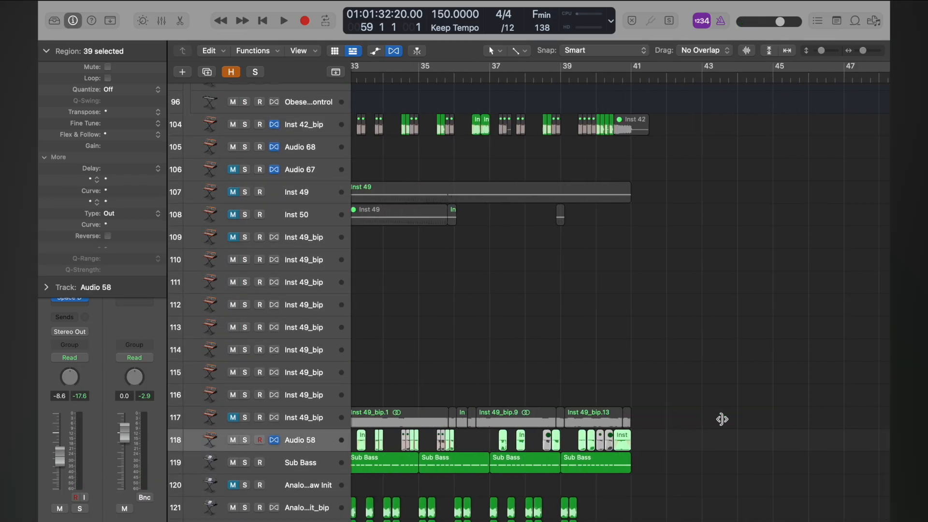
scroll(722, 419, "right", 6)
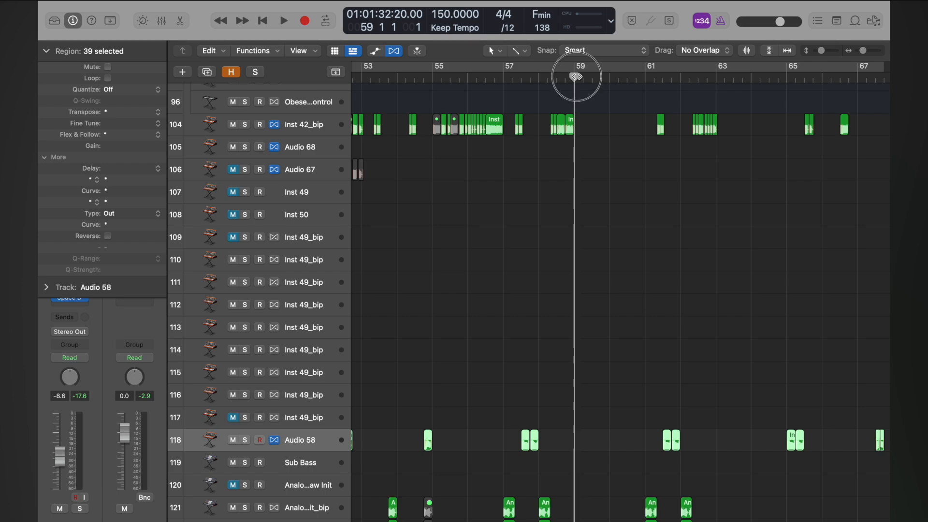
mouse_move(576, 76)
left_mouse_down()
mouse_move(545, 75)
mouse_move(595, 77)
mouse_move(582, 69)
left_mouse_up()
key("space")
key("space")
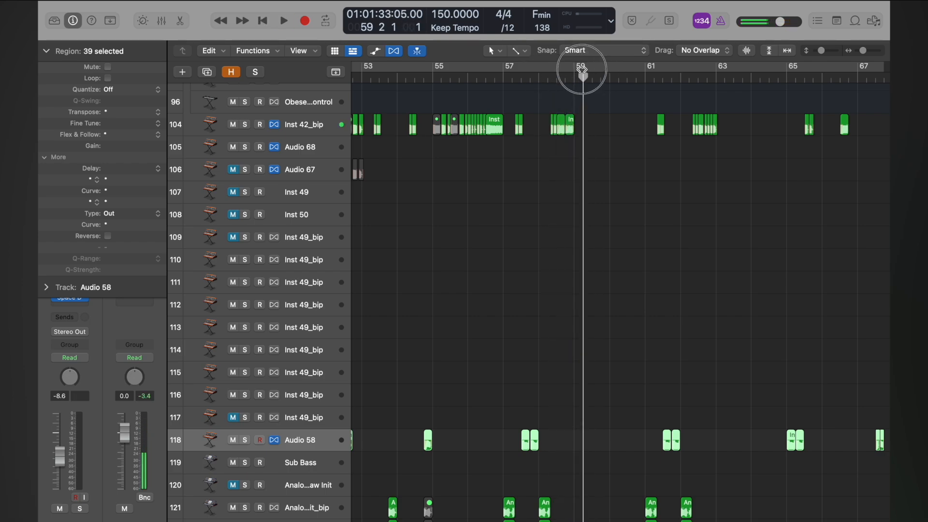
key("super+v")
Shorten the pasted Audio 58 region to one beat, ending at bar 59 beat 3, and play it back.
scroll(652, 263, "up", 5)
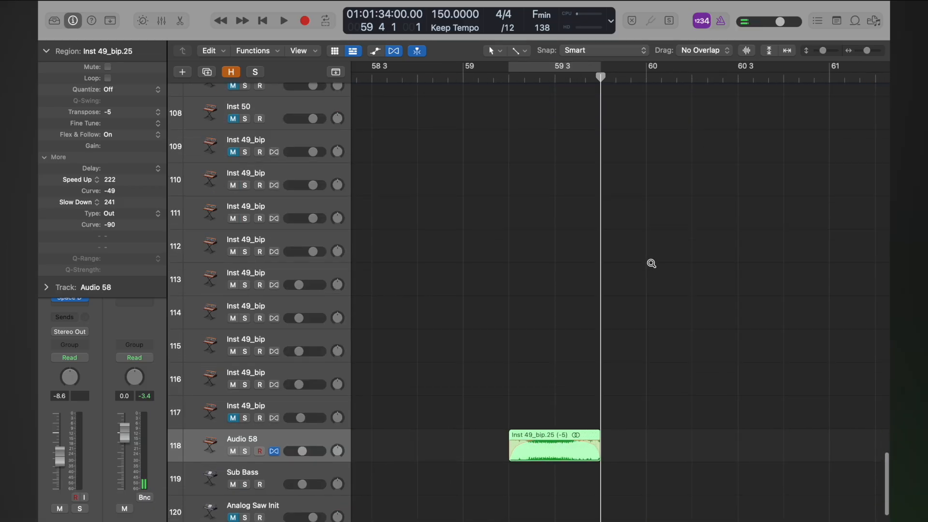
scroll(632, 377, "up", 5)
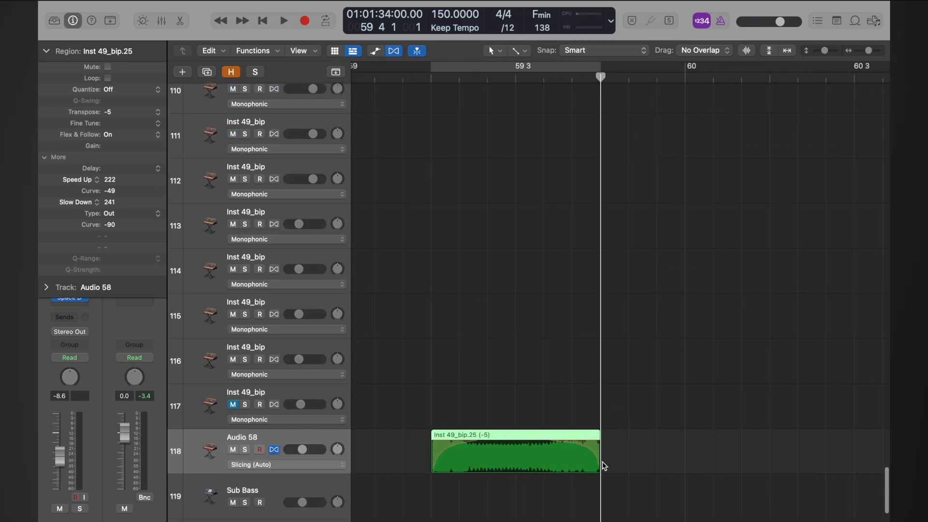
left_click_drag(598, 468, 506, 468)
scroll(511, 465, "down", 5)
scroll(512, 466, "down", 1)
left_click(430, 79)
key("space")
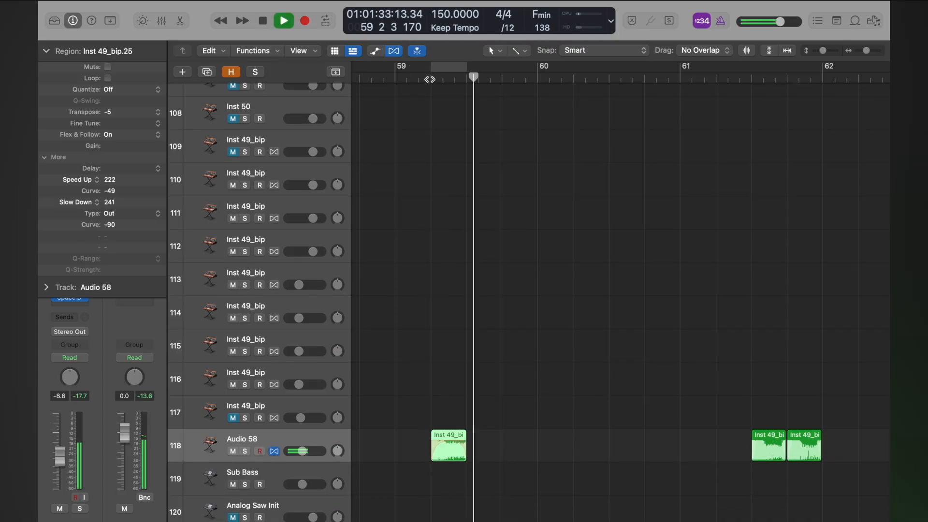
Audition the shortened Audio 58 region in solo, and from bar 59 with the full arrangement.
left_click(430, 79)
key("s")
left_click(430, 79)
scroll(419, 79, "left", 1)
left_click(393, 78)
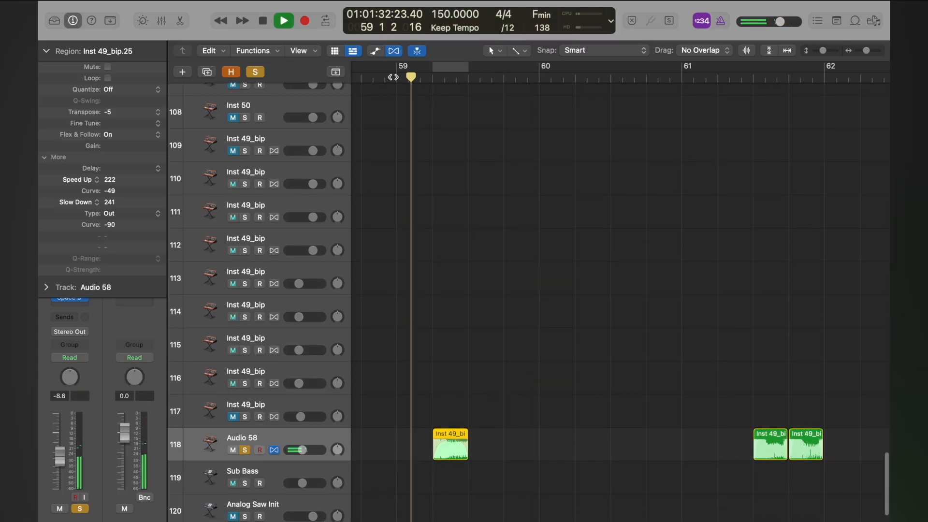
key("space")
left_click(256, 72)
left_click(400, 80)
key("space")
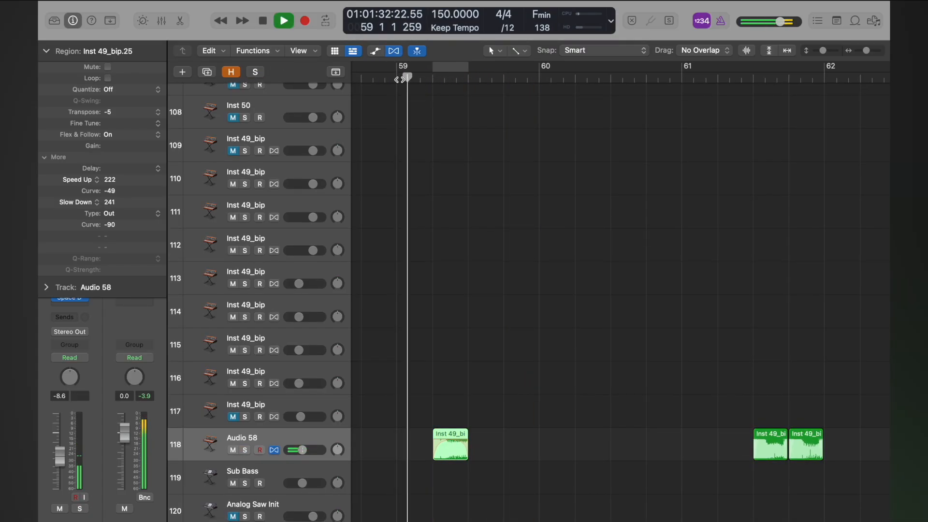
left_click(400, 80)
key("space")
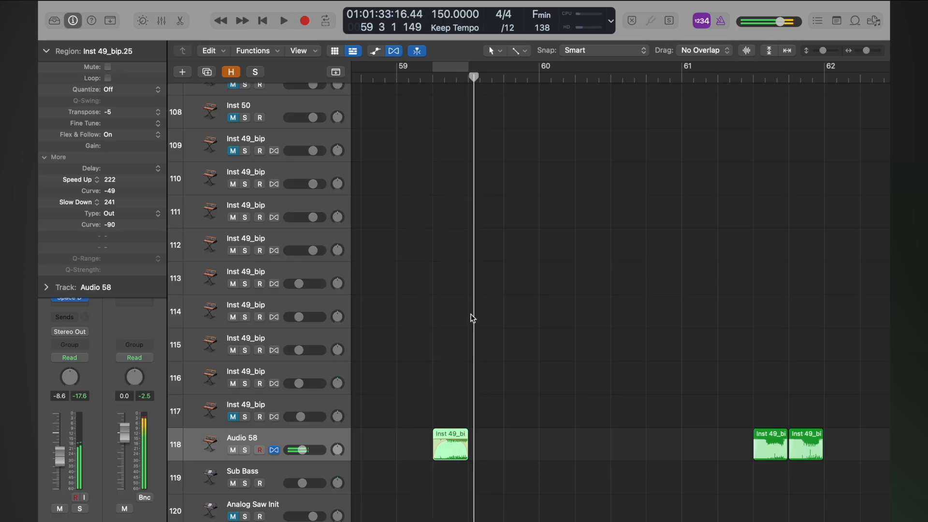
Set the region's Speed Up to 111 with curve -99 and Slow Down to 88, and audition it in solo.
scroll(507, 404, "up", 5)
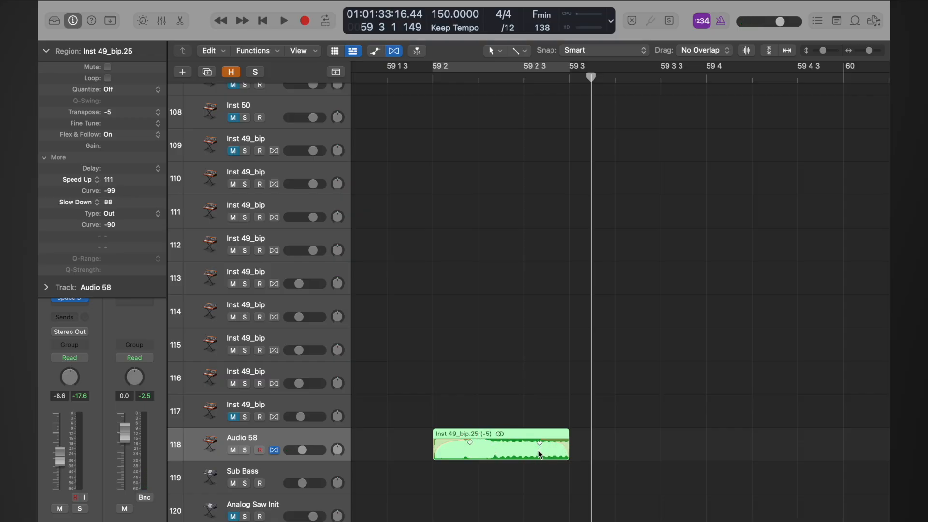
key("s")
left_click(431, 79)
key("space")
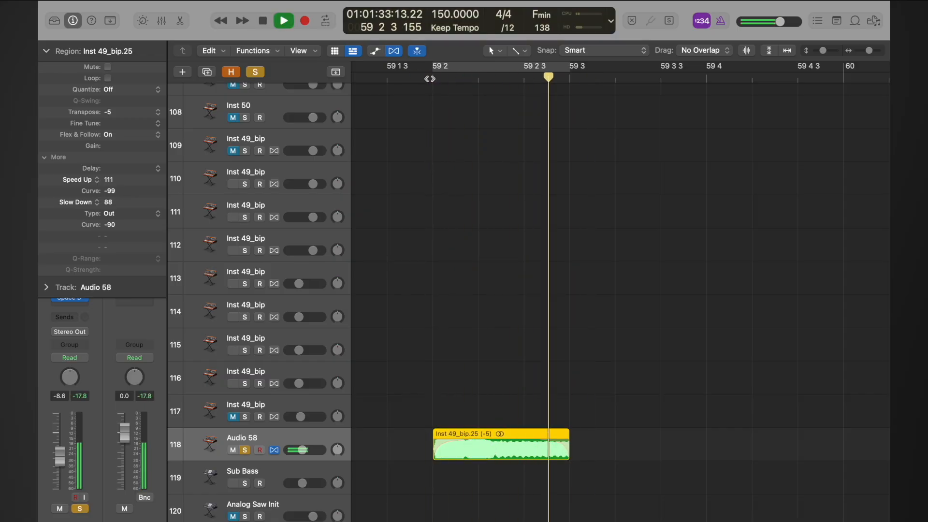
key("space")
scroll(450, 87, "down", 5)
left_click(445, 80)
key("space")
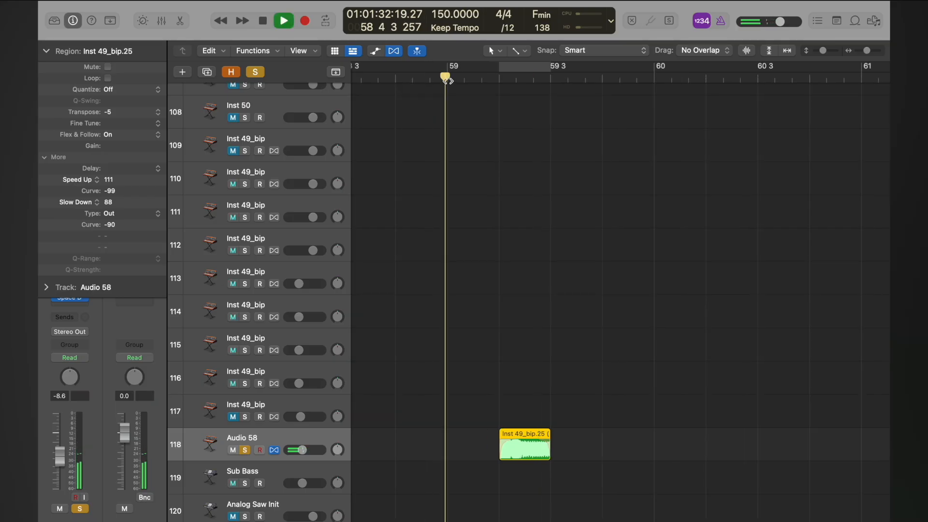
key("space")
Copy the one-beat Audio 58 region to bar 59 beat 4, transpose the copy to +7, and return the playhead to bar 59.
scroll(515, 272, "down", 5)
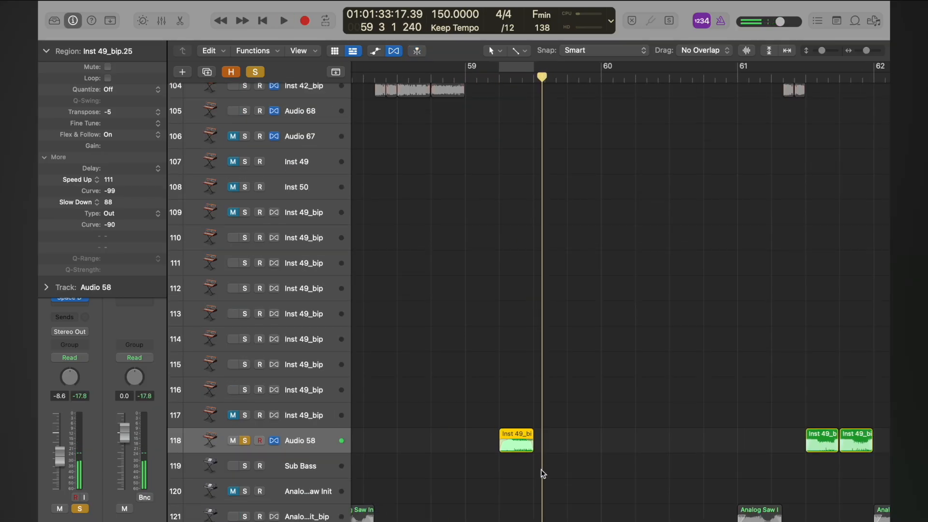
left_click_drag(518, 440, 587, 437)
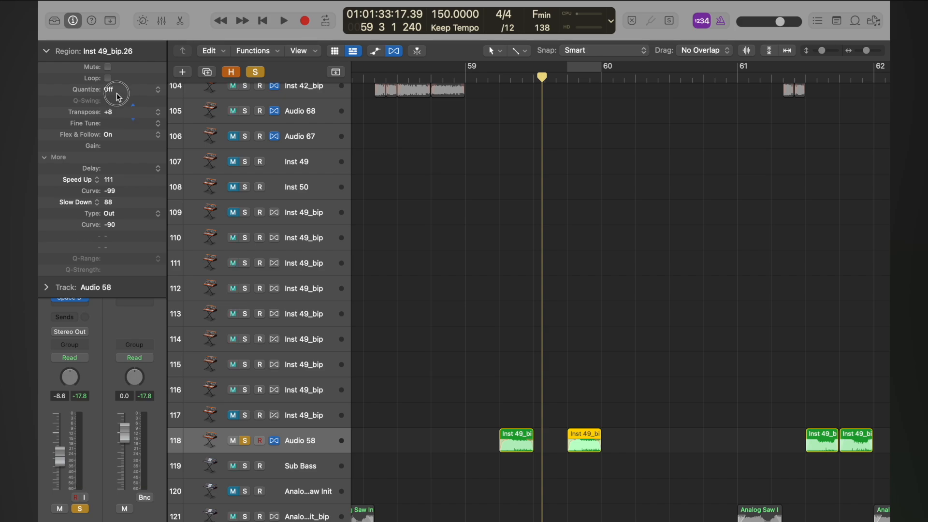
left_click_drag(119, 107, 125, 96)
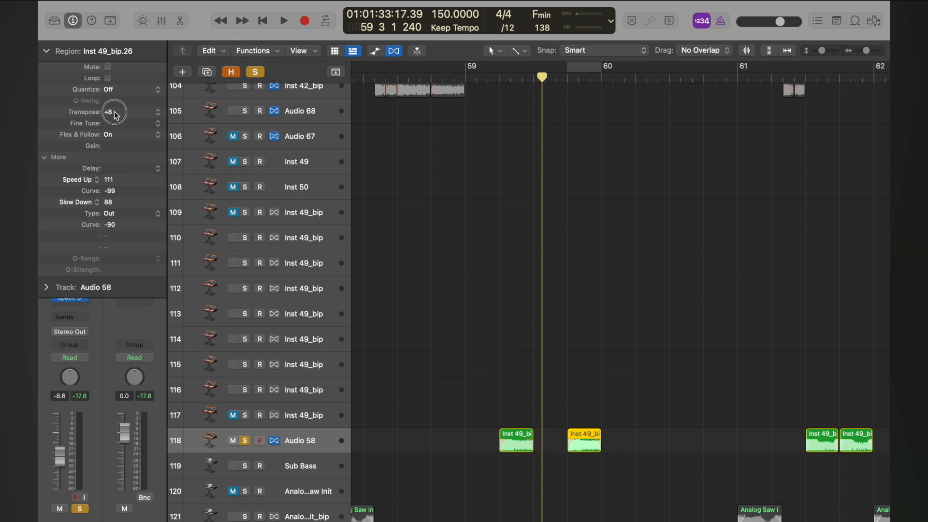
left_click(458, 76)
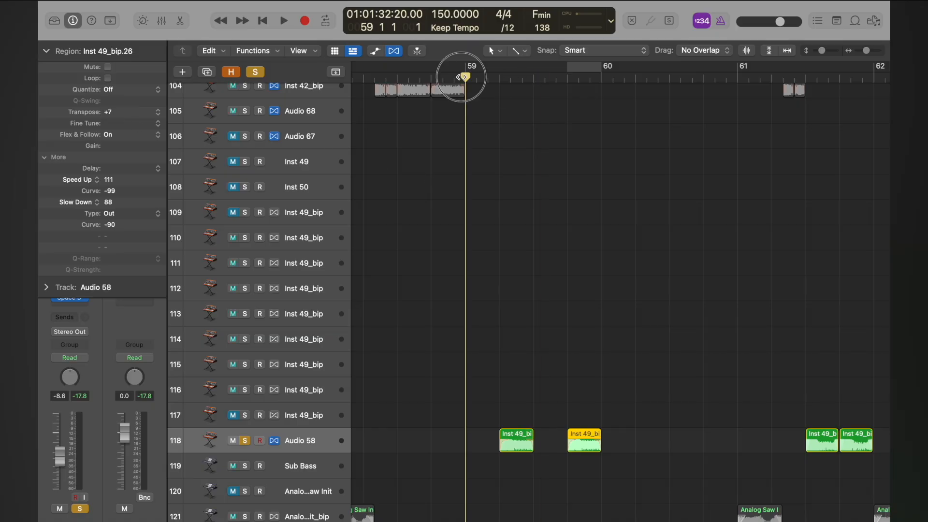
Play bar 59 in solo and copy its two one-beat Audio 58 regions to beats 2 and 4 of bar 60.
key("space")
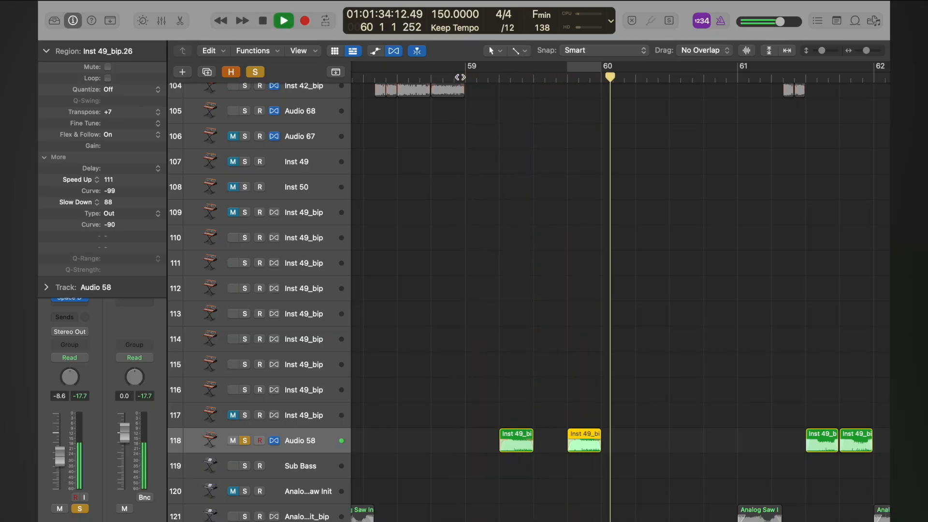
key("space")
key("super+Left")
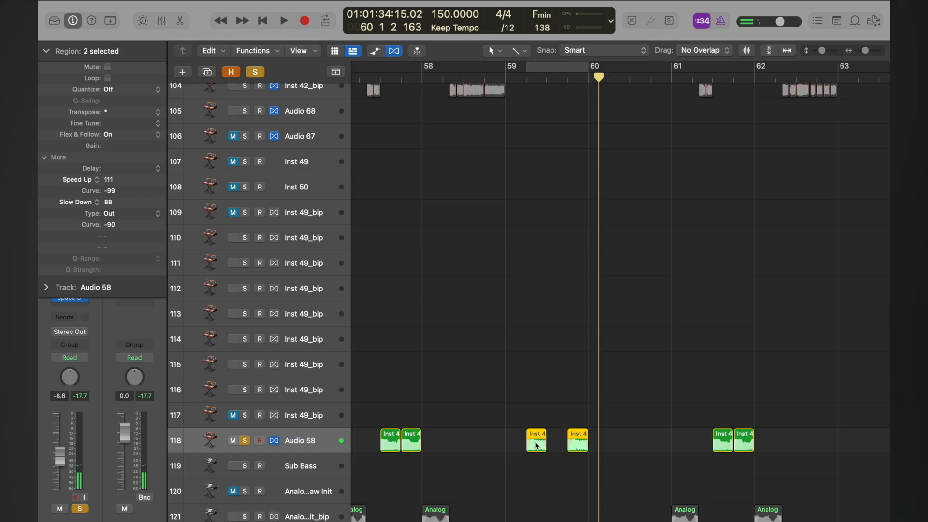
left_click_drag(537, 445, 619, 440)
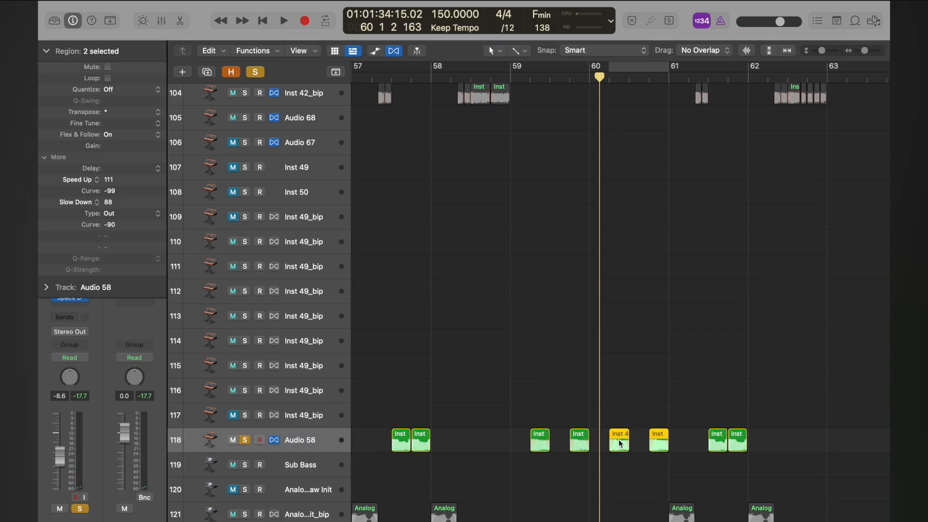
Turn off solo and play the full arrangement from bar 58 and again from bar 59.
key("super+Up")
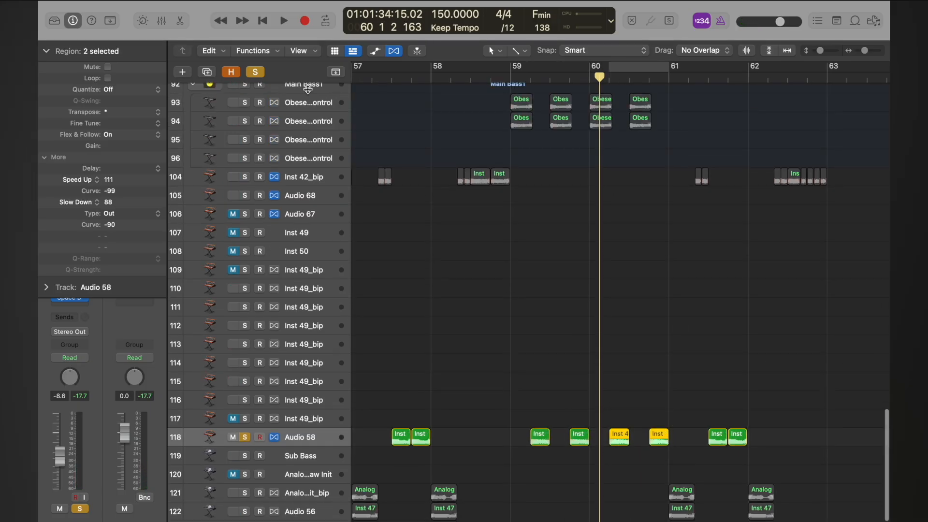
left_click(264, 73)
left_click(429, 77)
key("space")
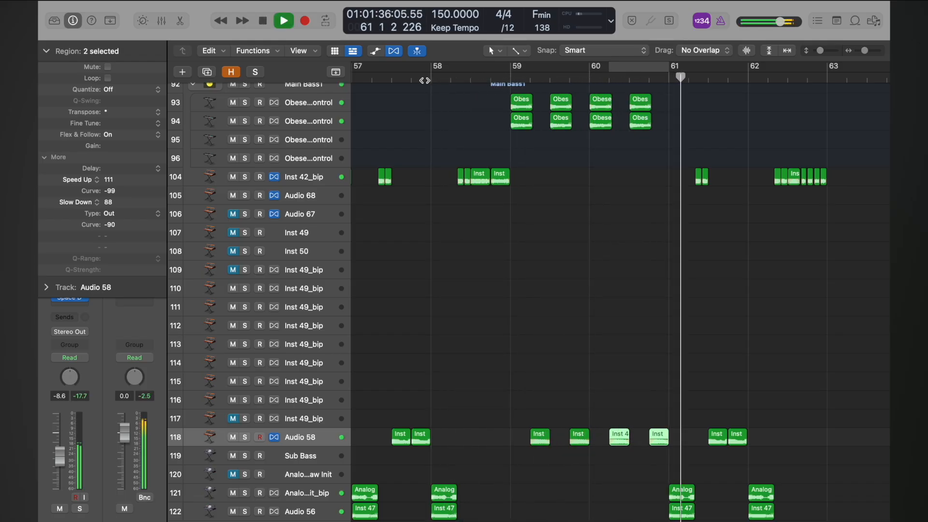
key("space")
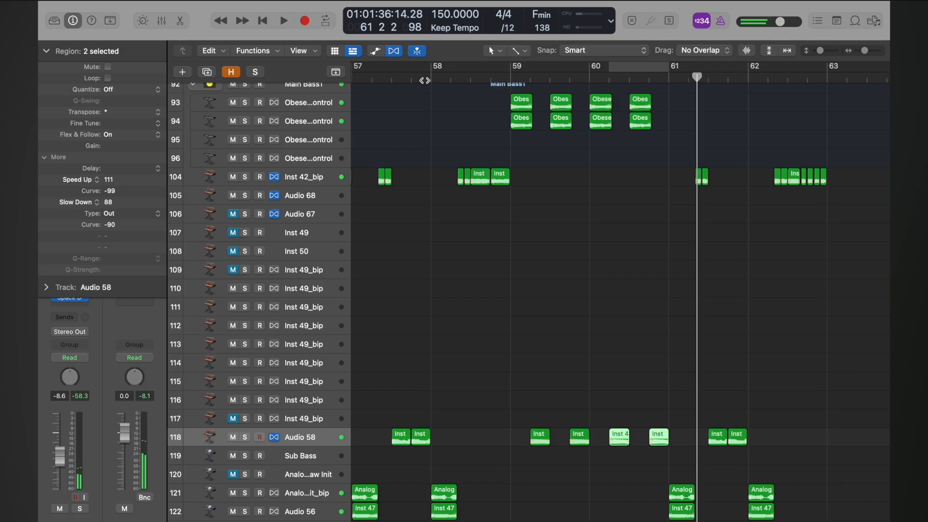
left_click(514, 87)
key("space")
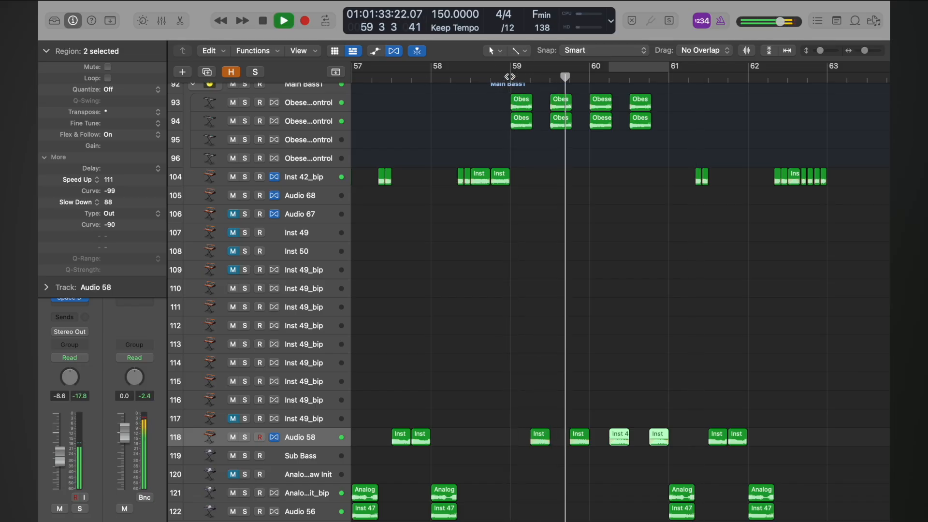
key("space")
Copy the -5 Audio 58 region from bar 60 beat 2 to bar 59 beat 1, and mute the Obese tracks 93 and 94.
left_click(613, 396)
left_click_drag(620, 444, 521, 440)
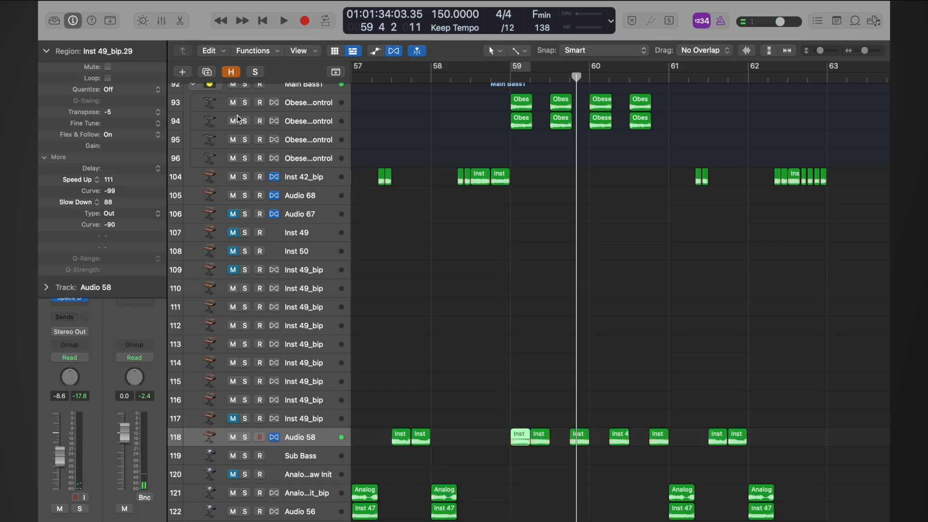
left_click_drag(233, 103, 233, 121)
Audition the -5 region copy from bar 59 and undo that copy.
left_click(508, 80)
key("space")
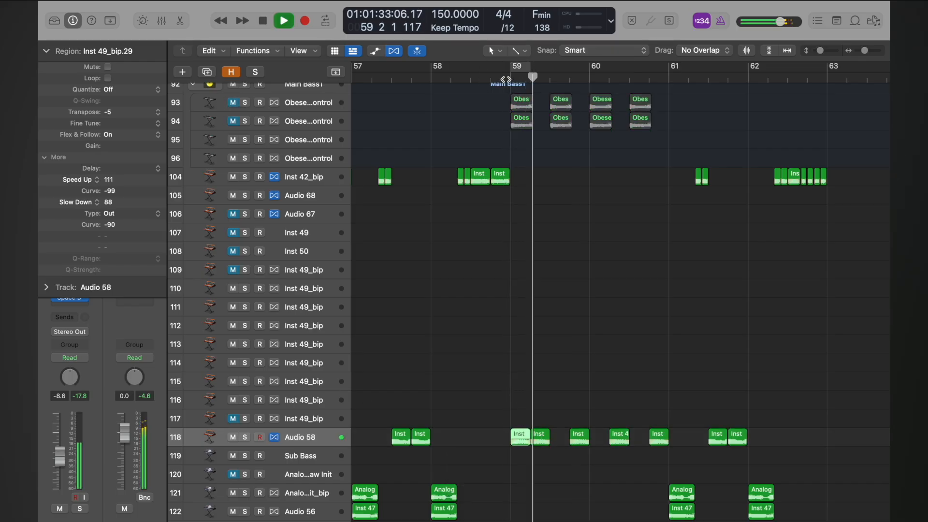
key("space")
key("super+z")
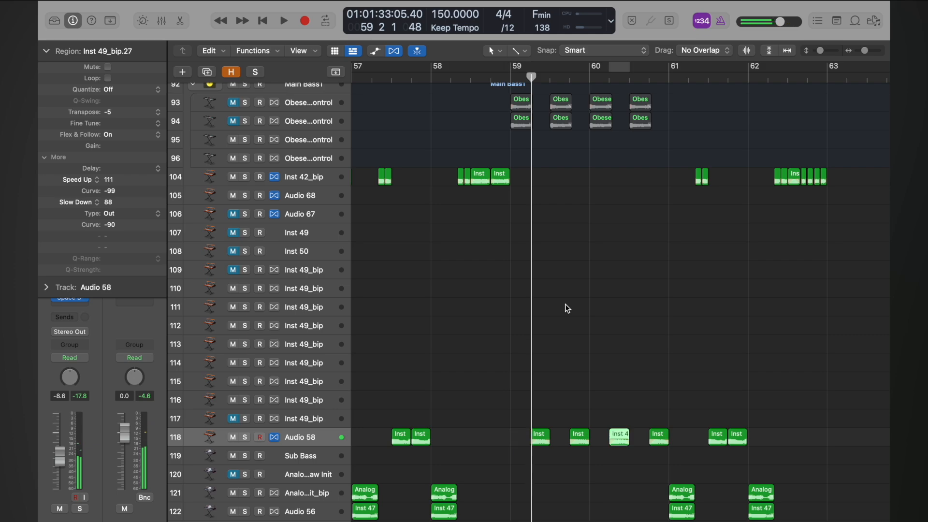
Place a +7 copy of the one-beat Audio 58 region at bar 59 beat 1 and play back from bar 59.
left_click_drag(624, 433, 525, 435)
left_click(506, 78)
key("space")
key("space")
key("space")
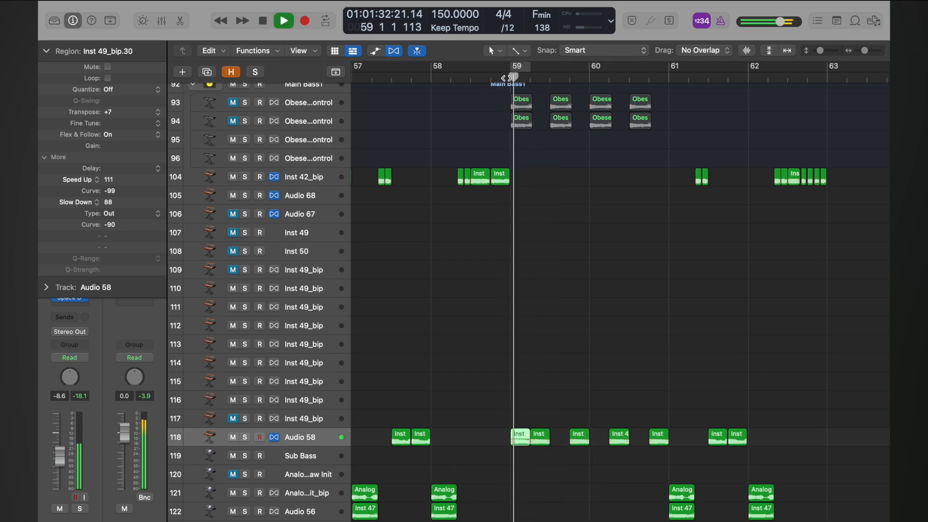
key("space")
key("space")
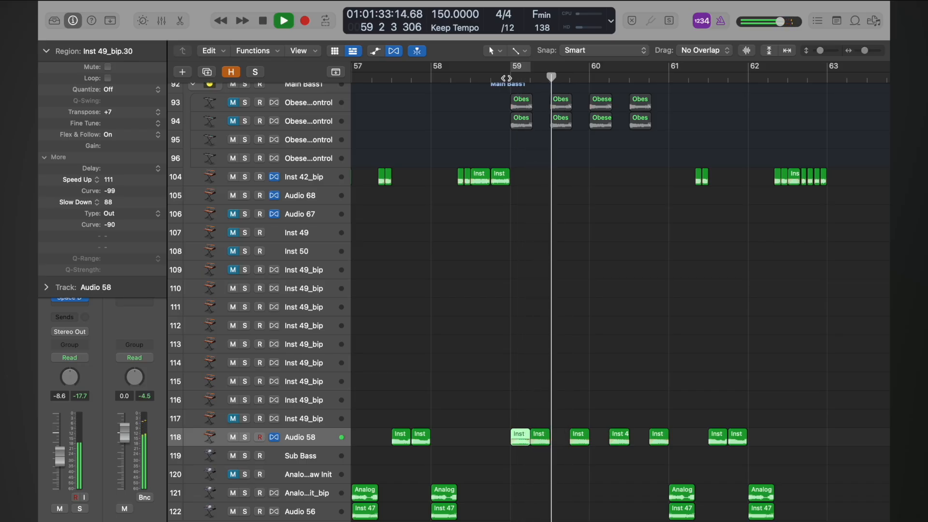
key("space")
Fill beats 3 and 4 of bar 59 with copies of the +7 and -5 Audio 58 regions, and play back the bar.
left_click_drag(524, 443, 583, 438)
left_click(585, 436)
key("Delete")
left_click(510, 78)
key("space")
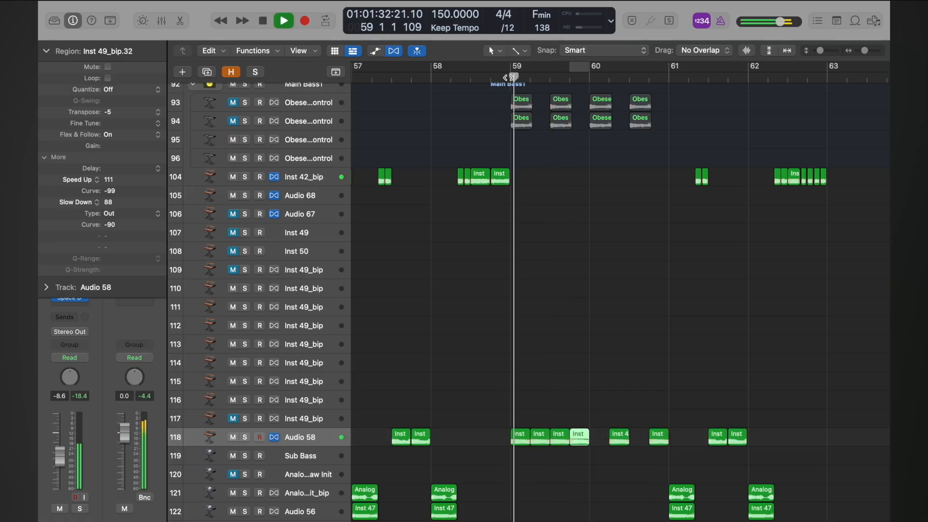
key("space")
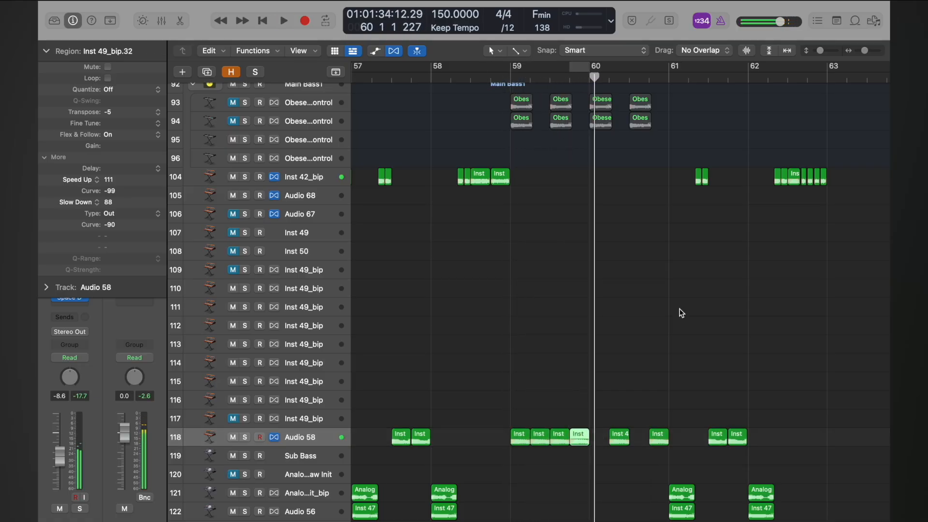
Delete the remaining Audio 58 regions in bars 60 and 61.
key("super+Left")
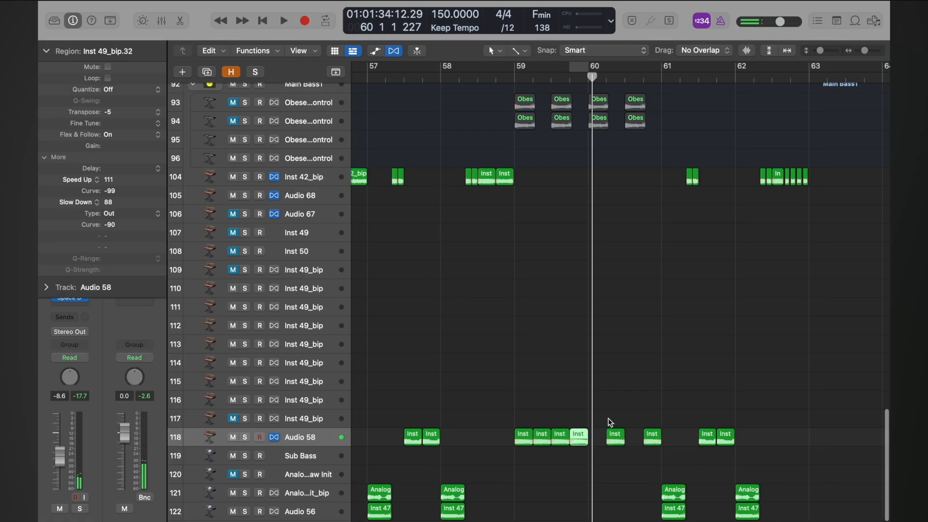
left_click_drag(610, 422, 735, 441)
key("Delete")
Play back the four Audio 58 regions from the start of bar 59.
key("super+Right")
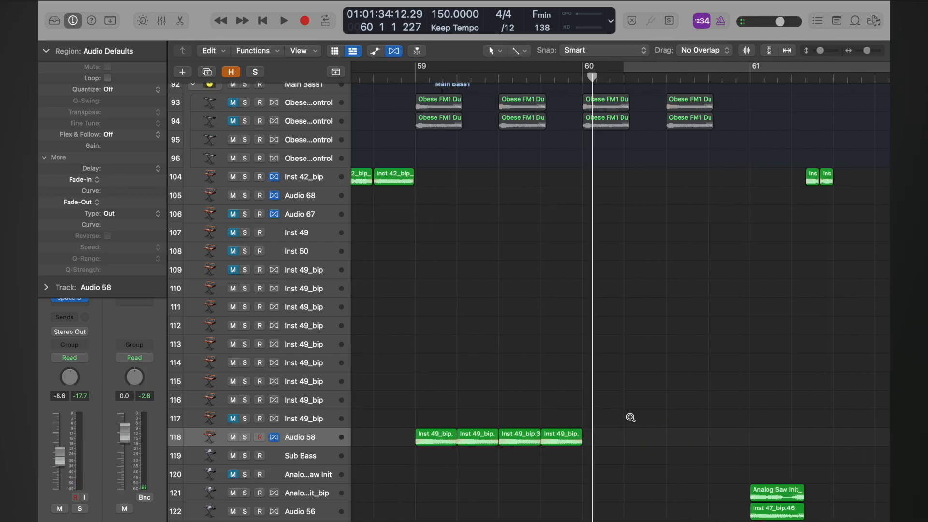
scroll(631, 418, "up", 10)
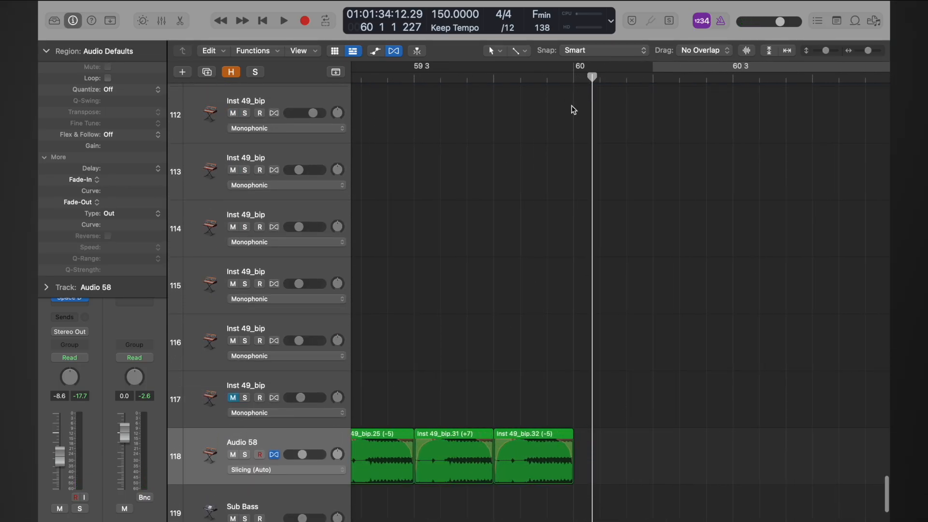
scroll(483, 321, "down", 5)
key("super+Left")
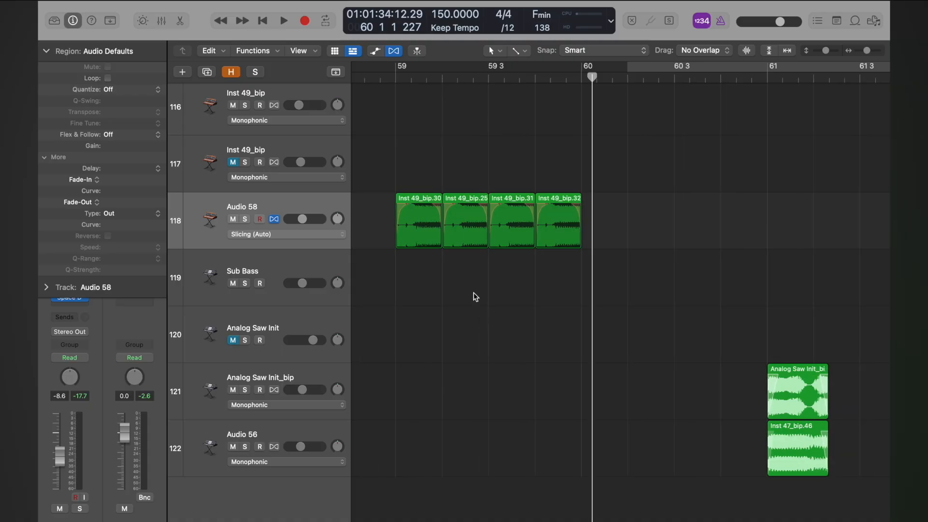
double_click(390, 77)
key("space")
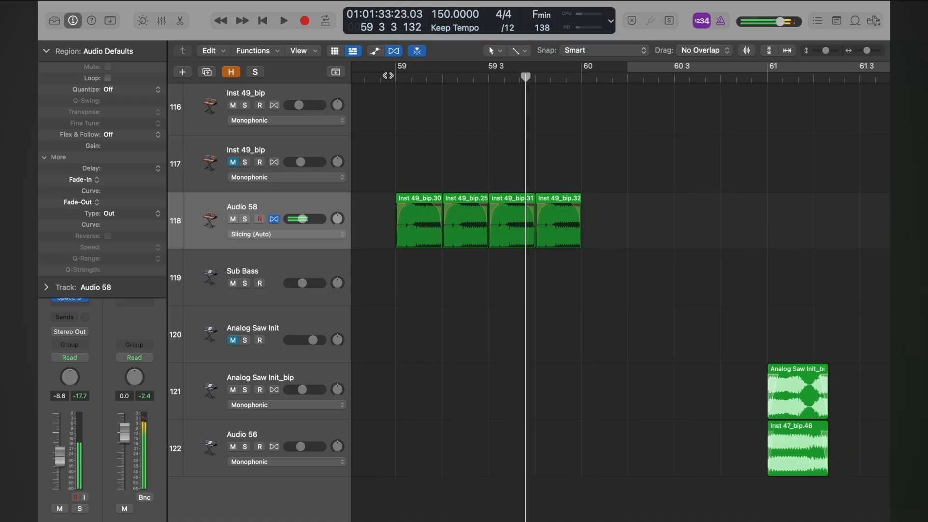
Hide Flex editing and place a shortened copy of the +7 Audio 58 region on the last third of bar 59 beat 3.
key("super+Right")
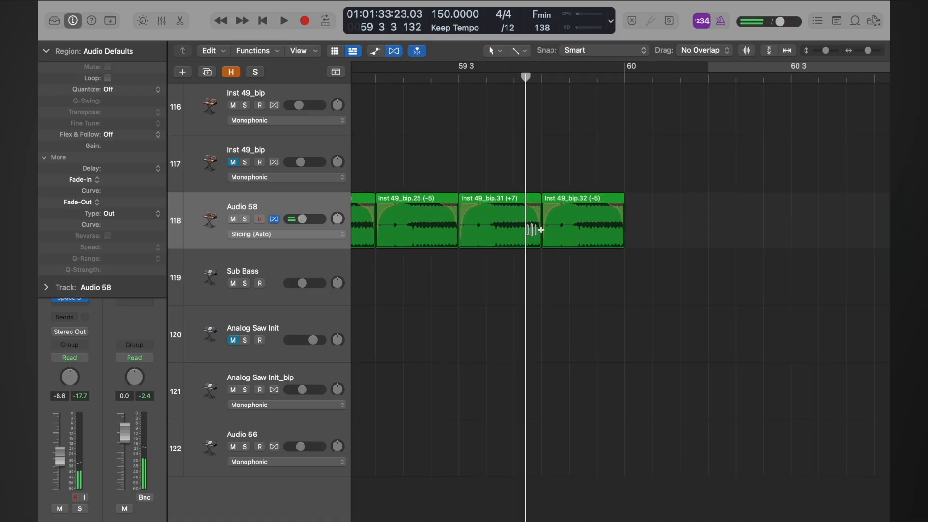
left_click(394, 52)
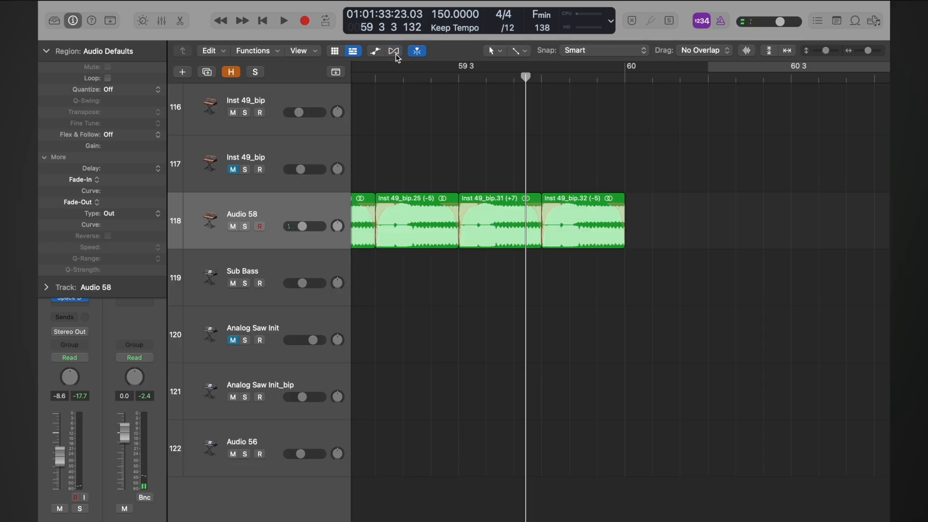
left_click_drag(536, 245, 528, 221)
Audition the short +7 region on Audio 58 from bar 59 beat 3 and from the start of bar 59.
left_click(456, 75)
key("space")
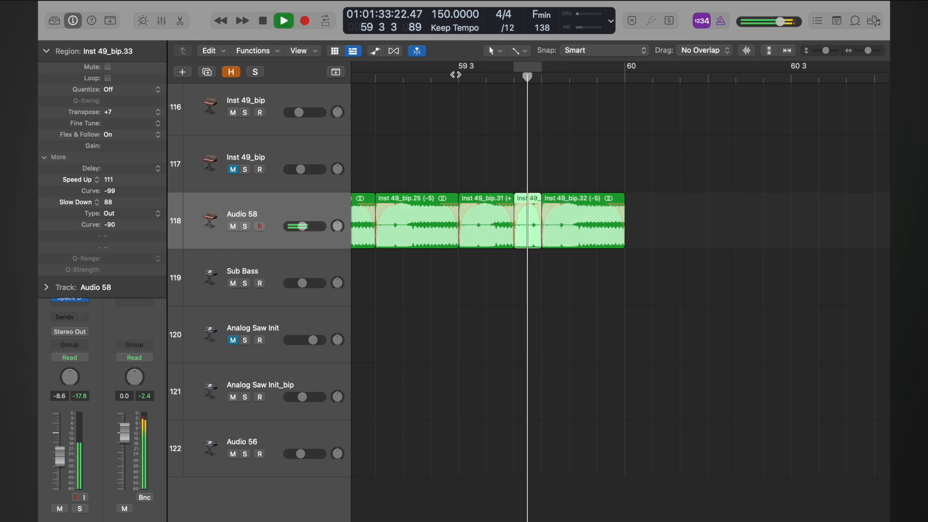
key("space")
key("space")
key("space")
key("super+Left")
key("super+Left")
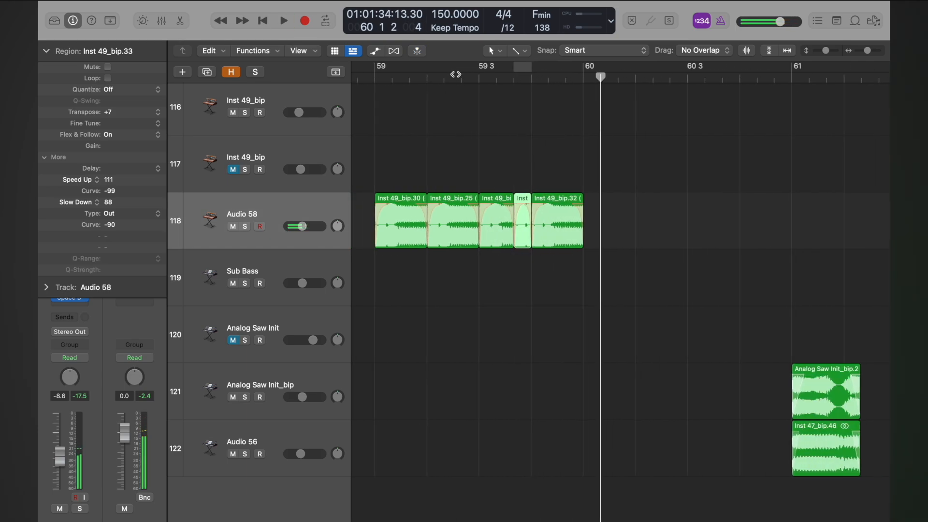
scroll(456, 74, "left", 3)
left_click(427, 82)
key("space")
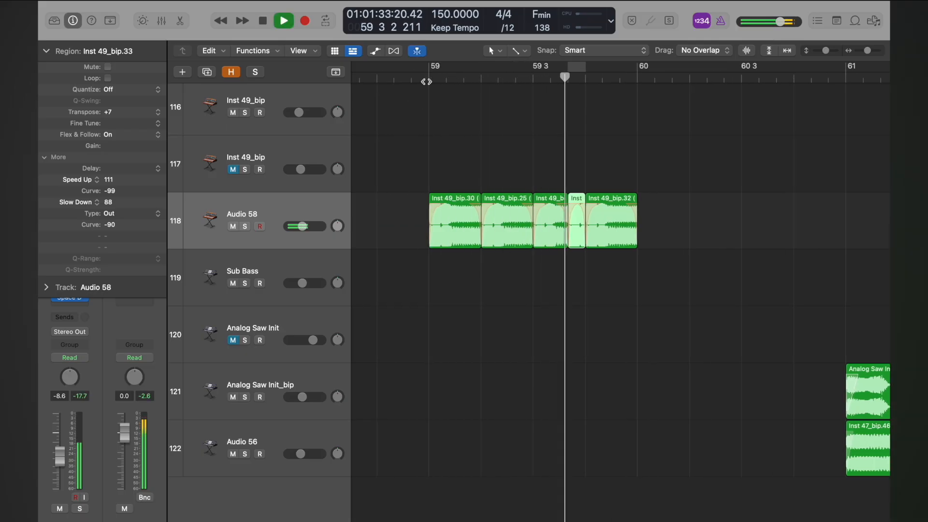
key("space")
Copy the five Audio 58 regions of bar 59 to bar 60 and play back the transition.
scroll(607, 183, "down", 1)
scroll(606, 181, "down", 3)
left_click_drag(695, 235, 638, 242)
key("space")
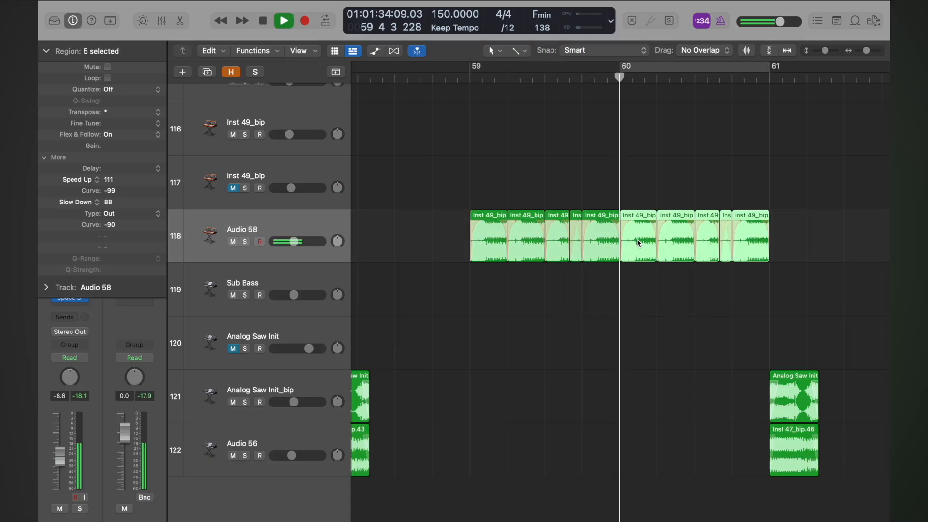
key("space")
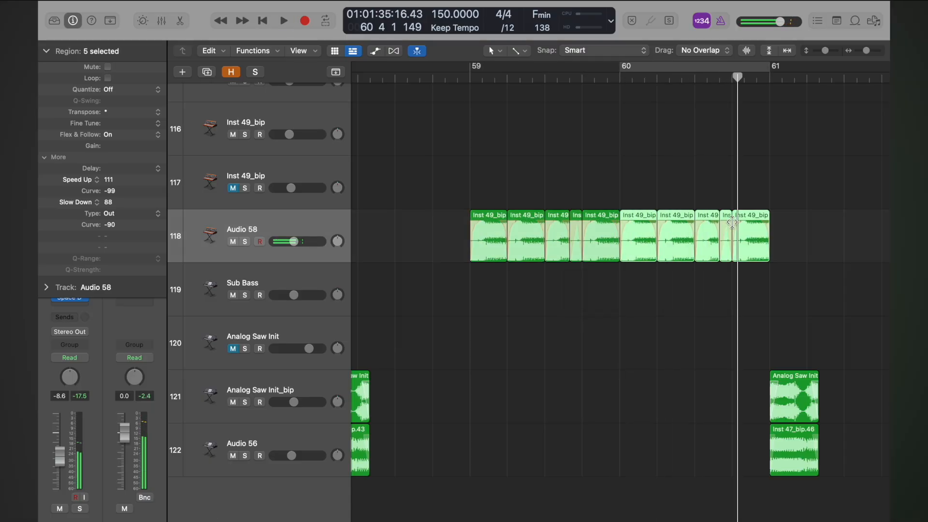
Audition the last beat of bar 60 leading into bar 61.
left_click(707, 184)
key("super+Right")
key("super+Right")
key("super+Right")
key("super+Right")
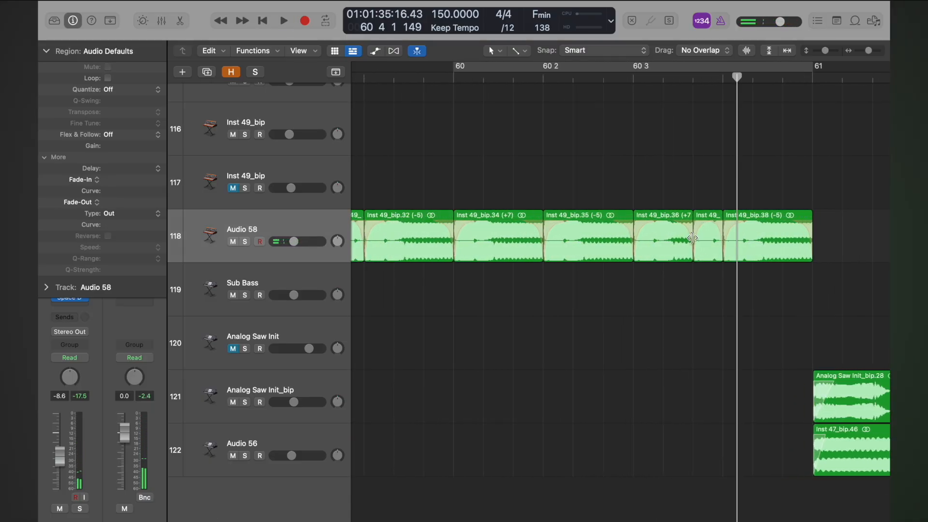
key("space")
key("space")
Split the +7 Audio 58 region on bar 60 beat 3 at position 60 3 2.
left_click(680, 229)
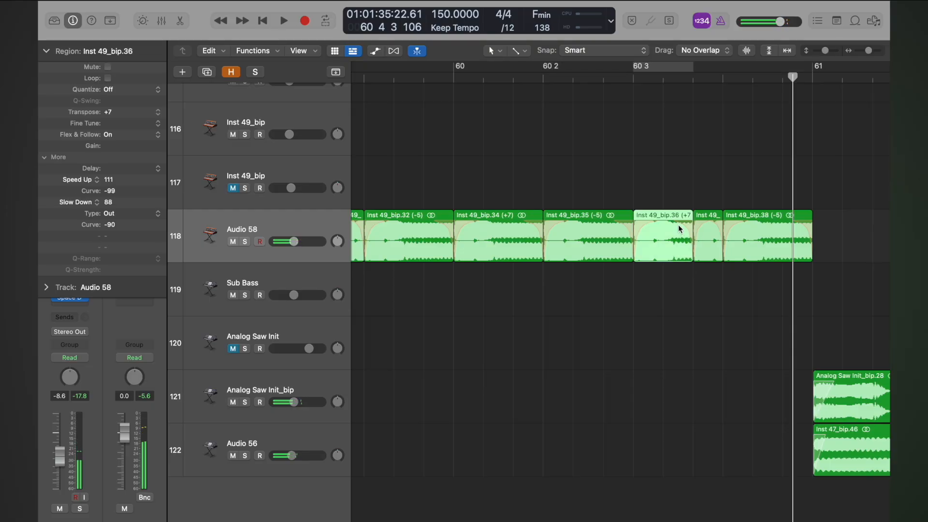
left_click(662, 76)
key("super+t")
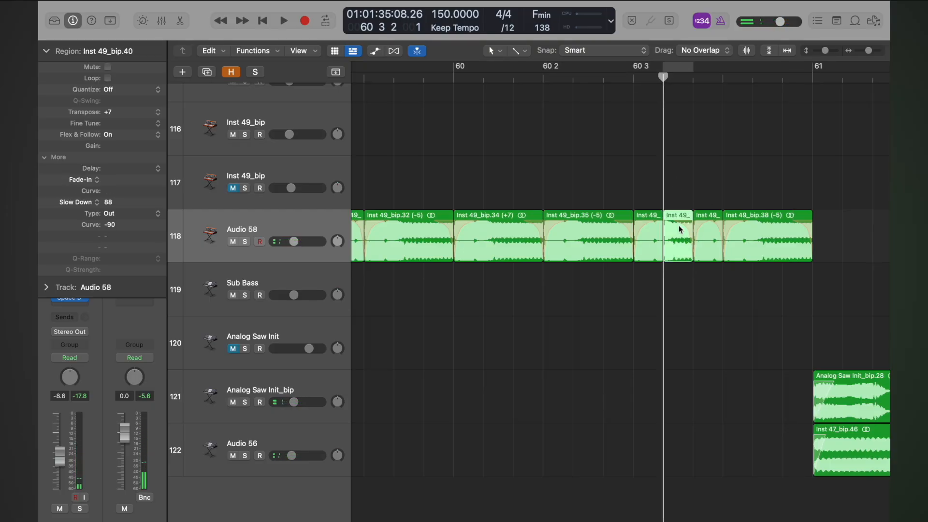
Set the speed-up of the short +7 Audio 58 region starting on bar 60 beat 3 to 59.
left_click(654, 227)
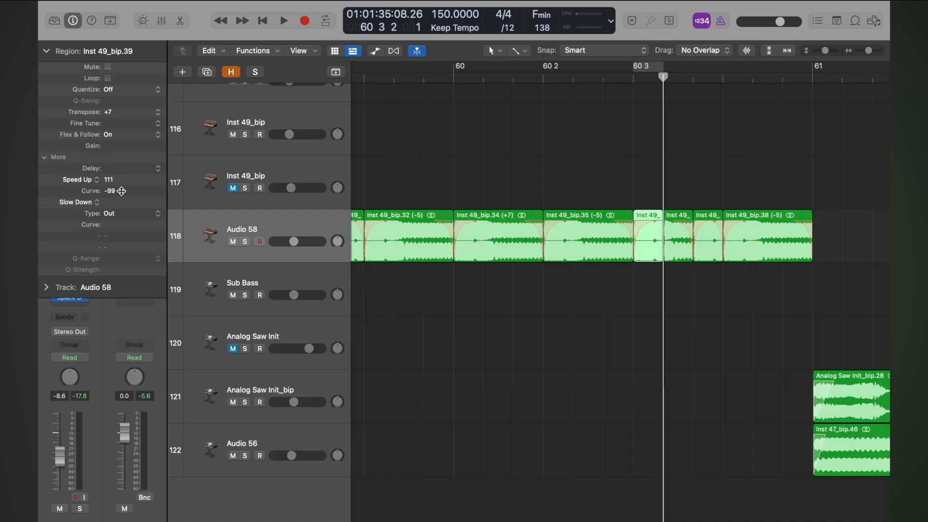
scroll(730, 234, "up", 10)
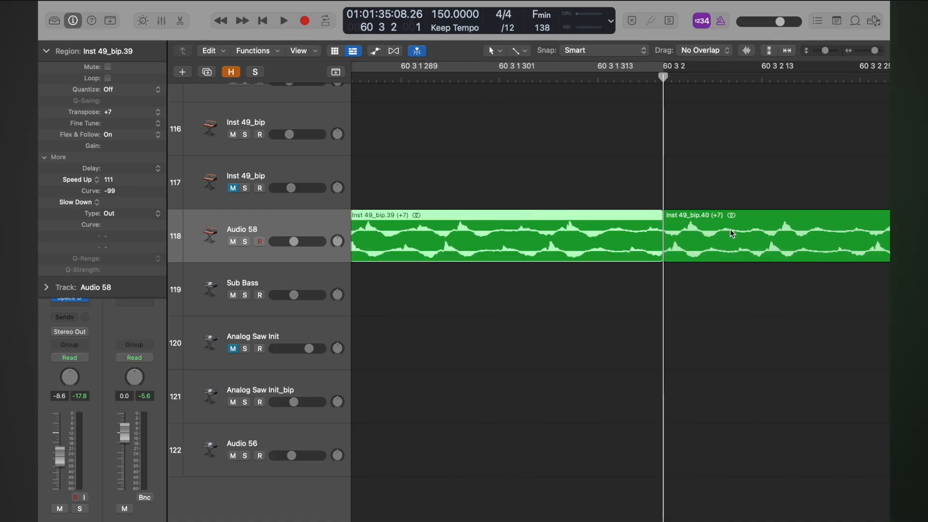
scroll(609, 253, "down", 10)
scroll(609, 254, "up", 5)
scroll(609, 253, "up", 1)
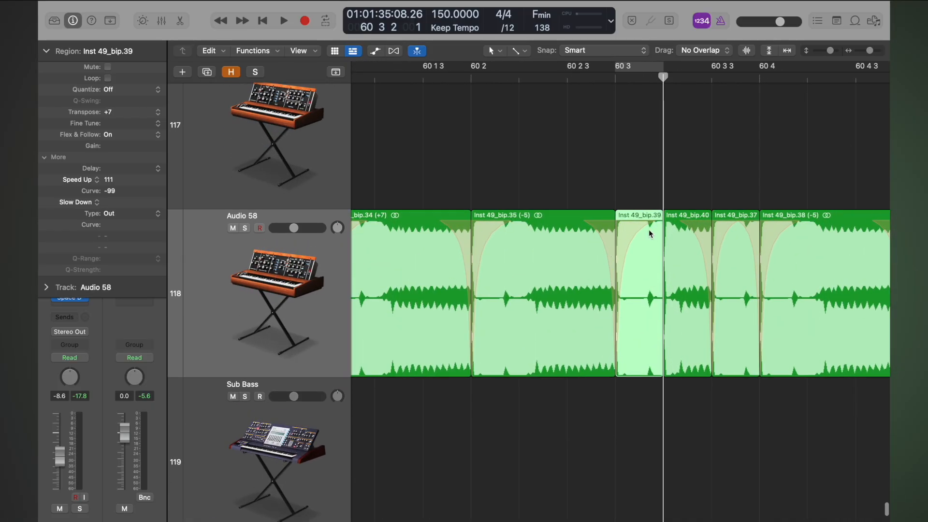
left_click_drag(657, 223, 636, 231)
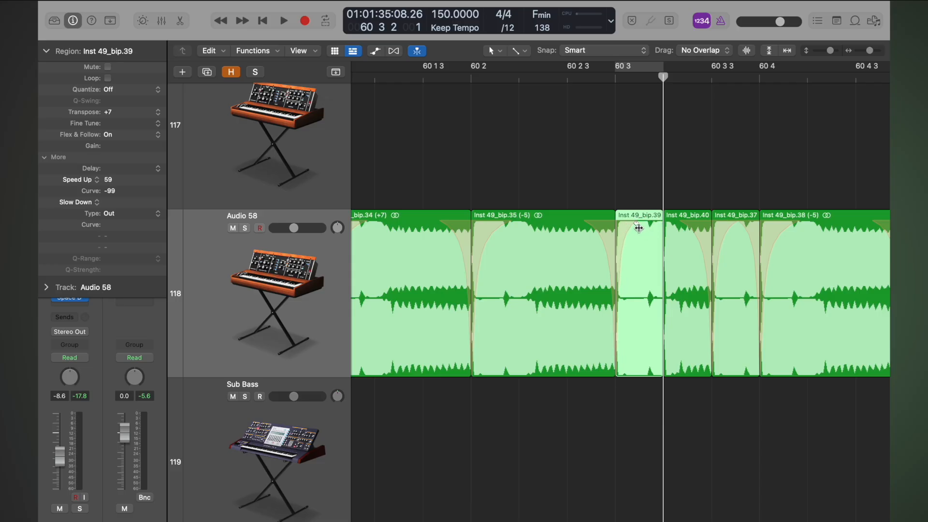
Give the same region at bar 60 beat 3 a slow-down of 59 with its curve set to -99.
left_click_drag(120, 205, 137, 111)
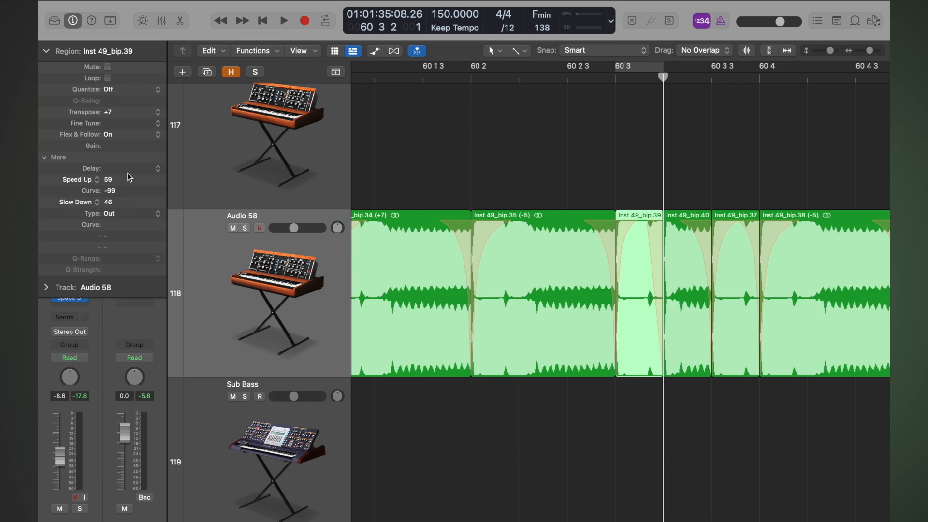
left_click_drag(110, 205, 113, 315)
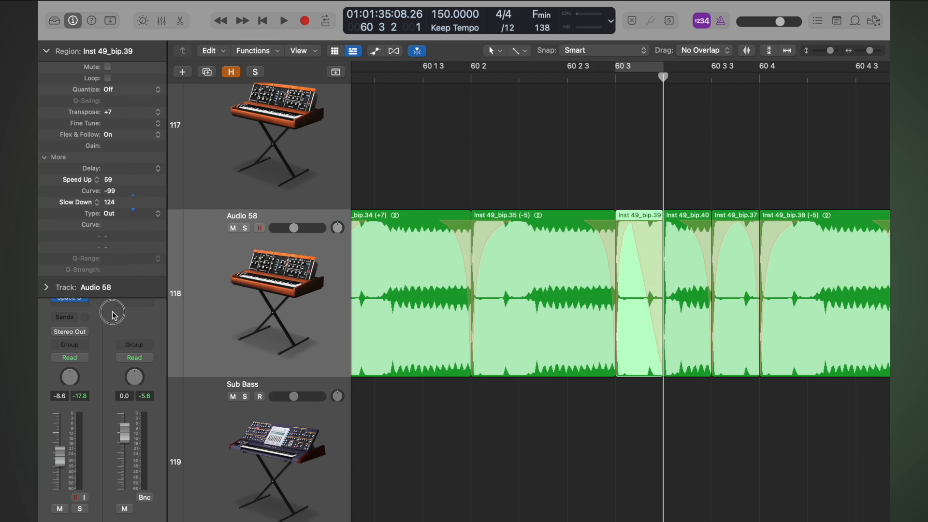
double_click(111, 202)
type("5")
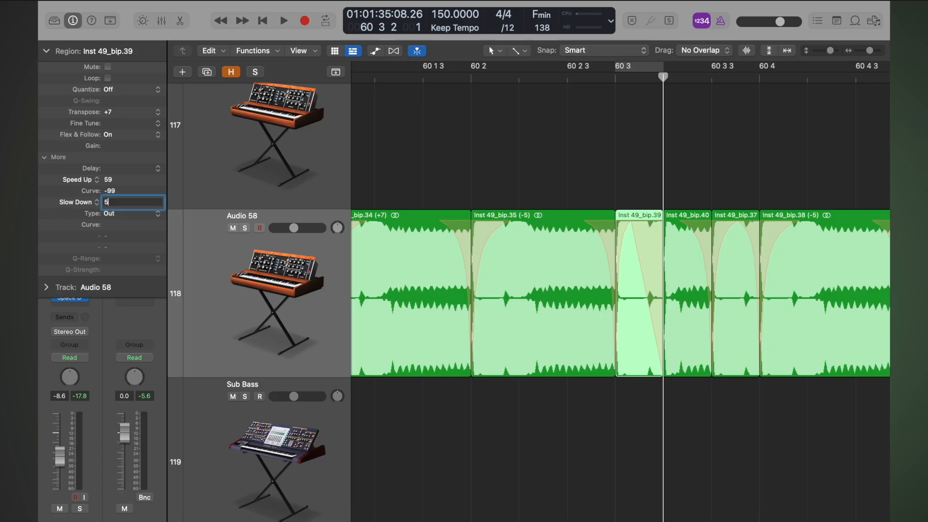
type("9")
key("Return")
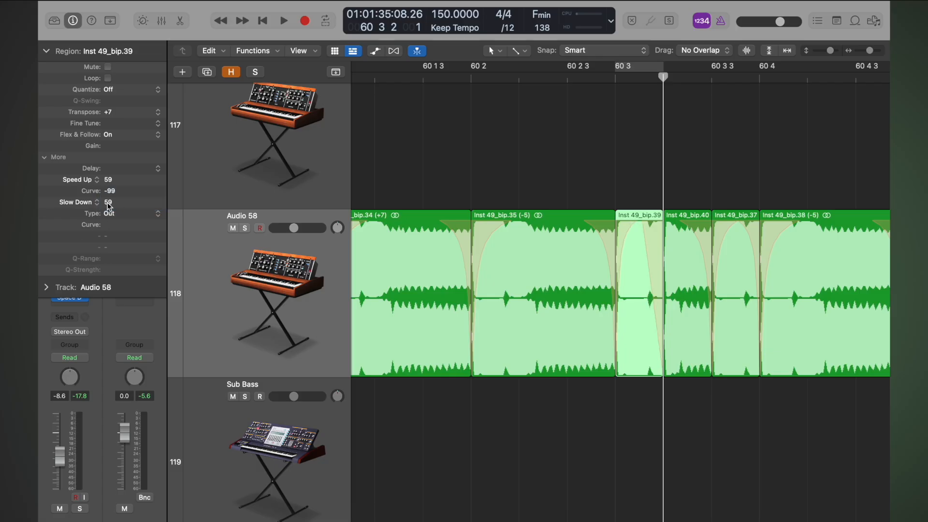
double_click(112, 224)
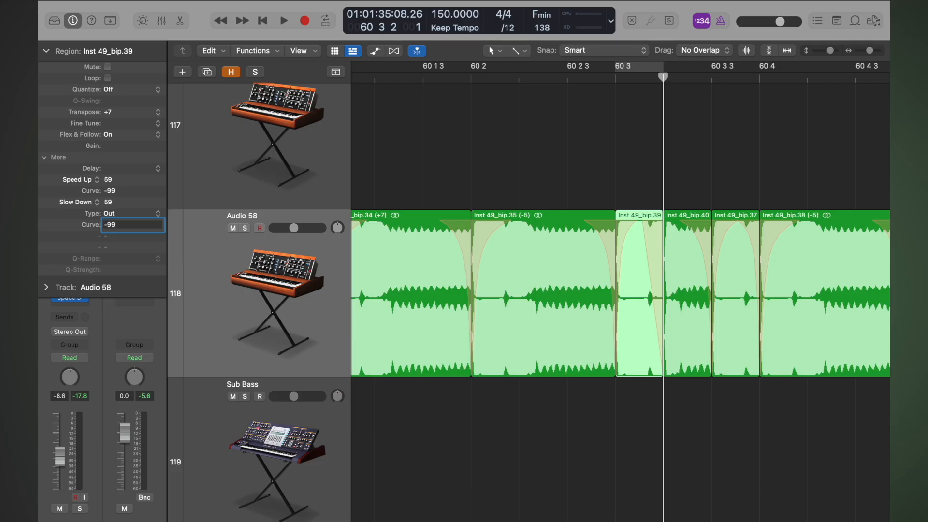
key("Return")
Audition the split Audio 58 regions from bar 60 beat 3.
left_click(613, 76)
key("space")
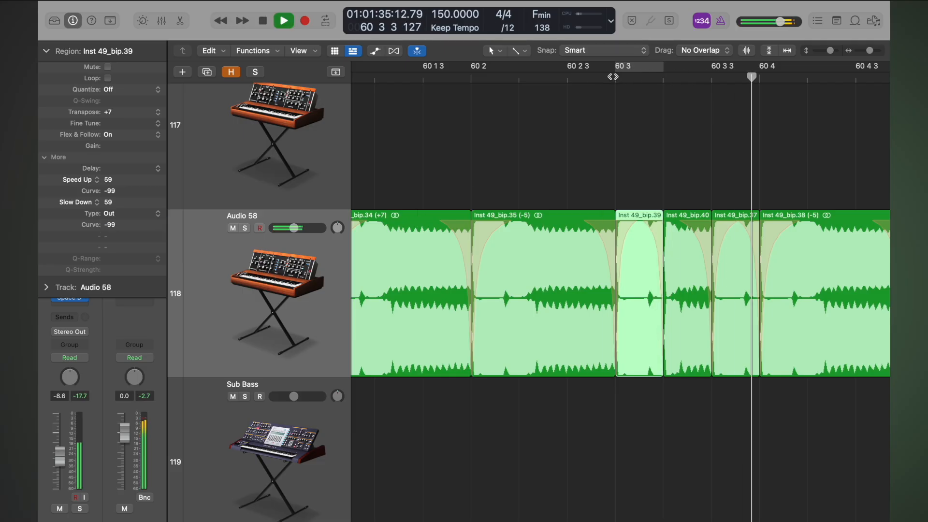
left_click(613, 77)
key("space")
On the +7 region at 60 3 2, set the slow-down to 40 and add a speed-up of 40 with curve -90.
left_click(702, 254)
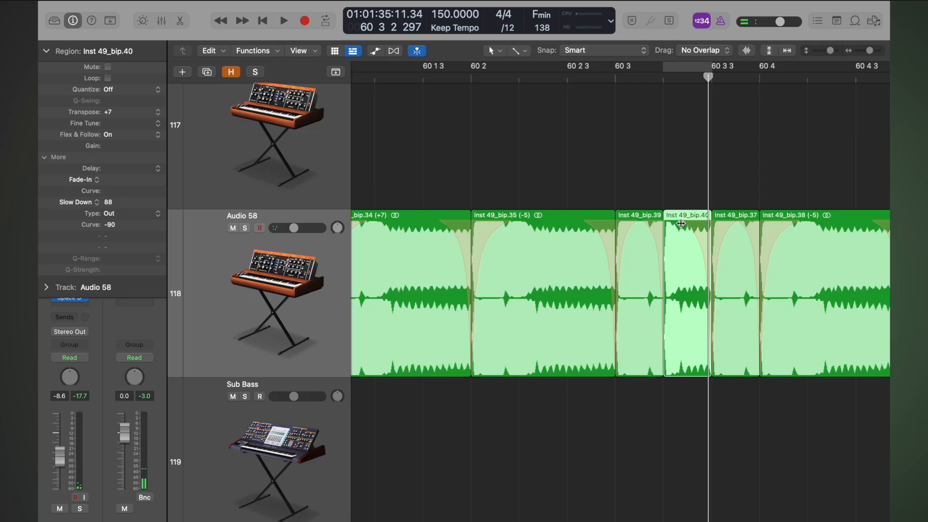
left_click_drag(681, 223, 696, 230)
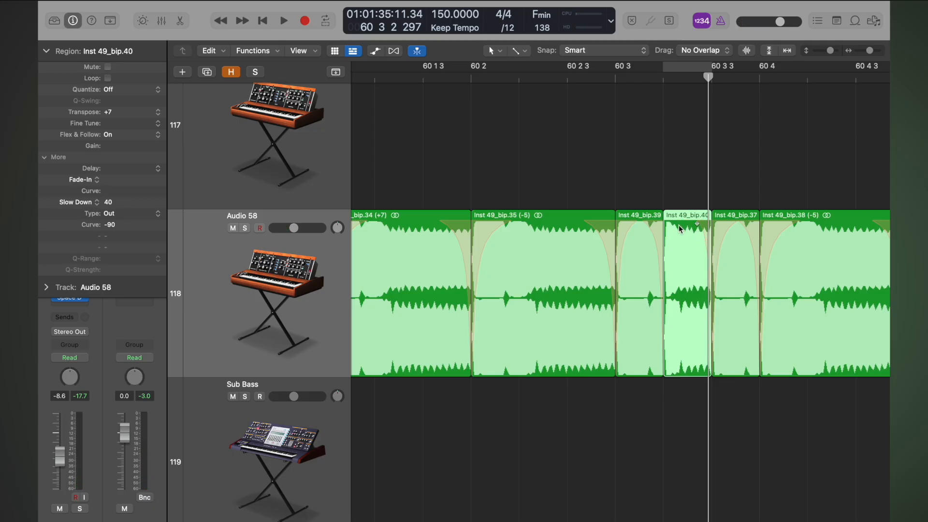
double_click(116, 193)
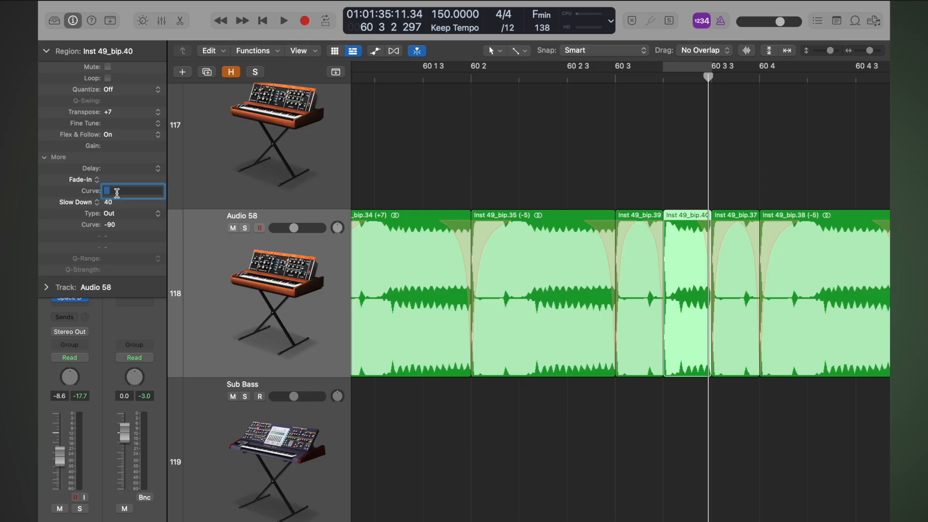
key("Return")
left_click(80, 179)
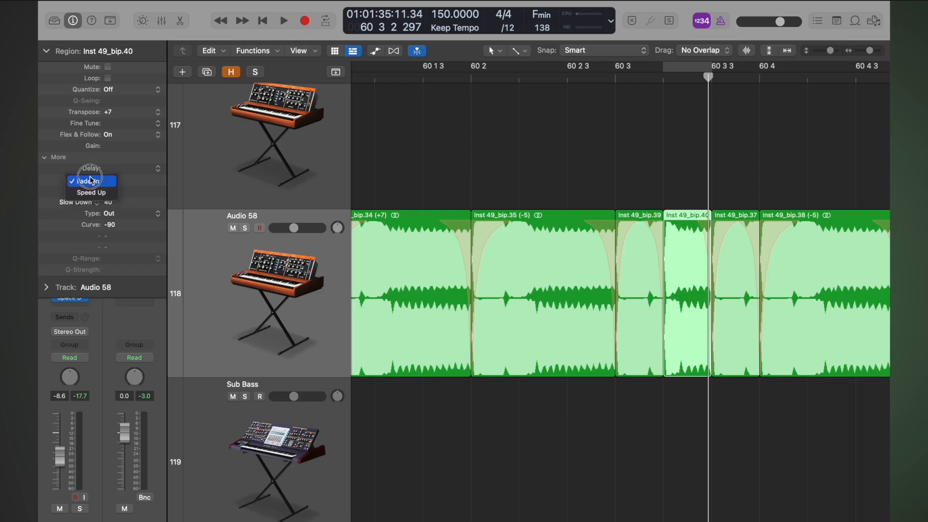
left_click(124, 191)
double_click(116, 181)
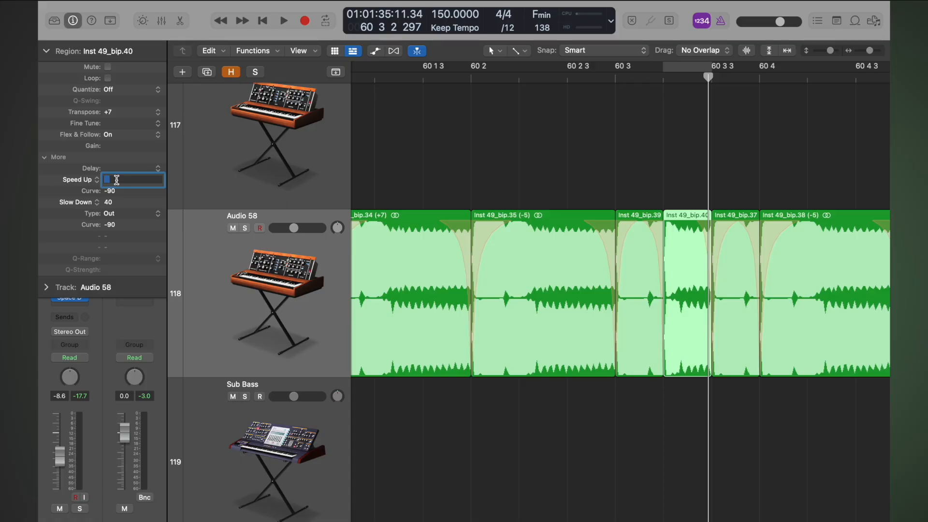
key("Return")
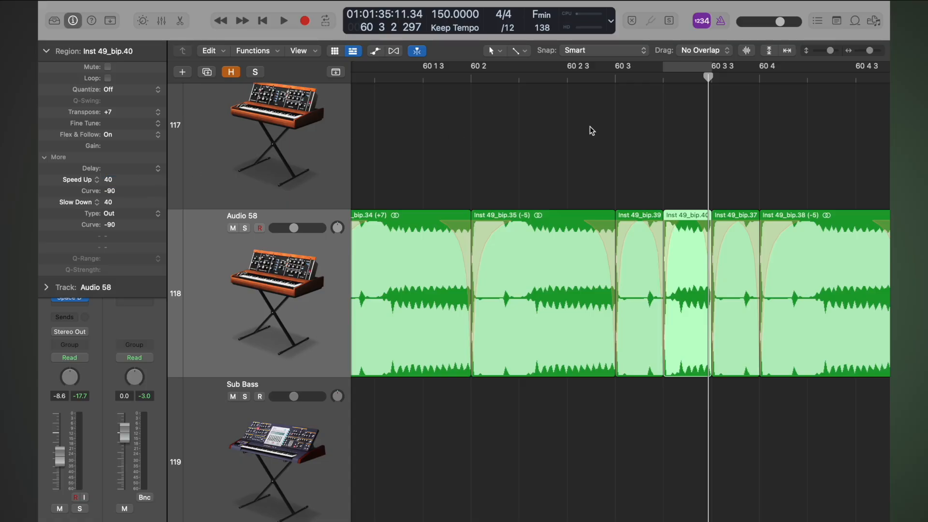
Audition the faded short regions from bar 60 beat 3 into beat 4.
left_click(612, 76)
key("space")
left_click(611, 76)
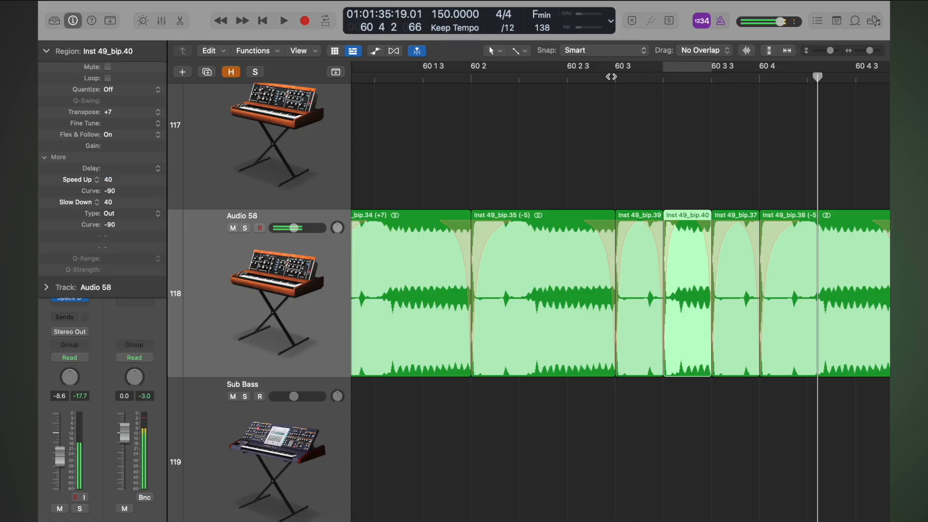
Play back the whole Audio 58 pattern from just before bar 59 to bar 61.
key("super+Left")
key("super+Left")
key("super+Left")
key("super+Left")
key("super+Up")
key("super+Up")
key("super+Up")
key("super+Up")
key("super+Up")
key("super+Left")
key("super+Left")
key("super+Left")
key("super+Left")
left_click(556, 79)
key("space")
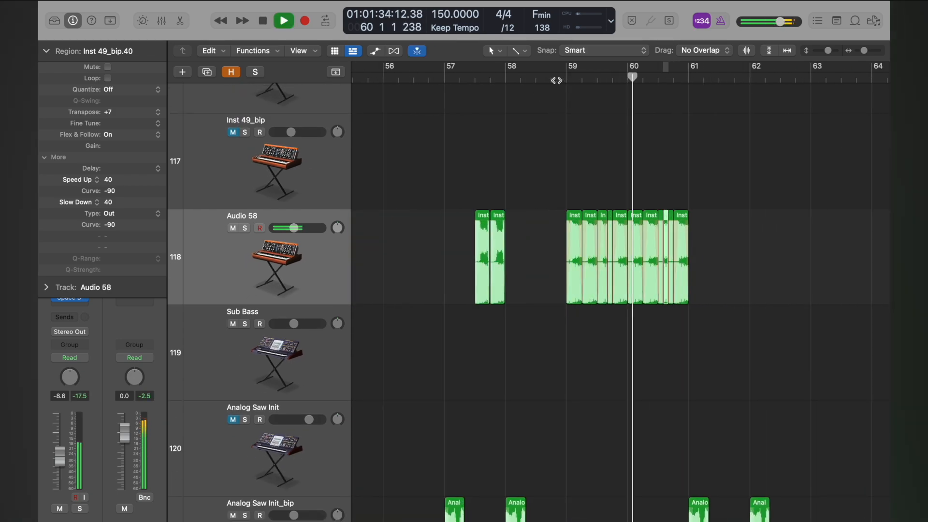
key("space")
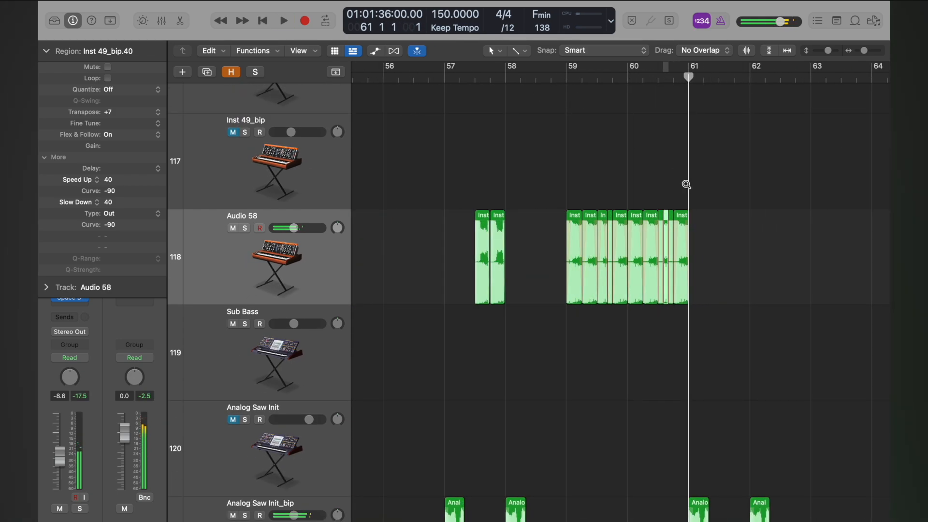
Trim the ends of the six one-beat Audio 58 regions in bars 59–60 slightly to leave small gaps after them.
scroll(687, 184, "right", 8)
scroll(415, 205, "left", 4)
left_click_drag(439, 196, 508, 248)
left_click(564, 231, "shift")
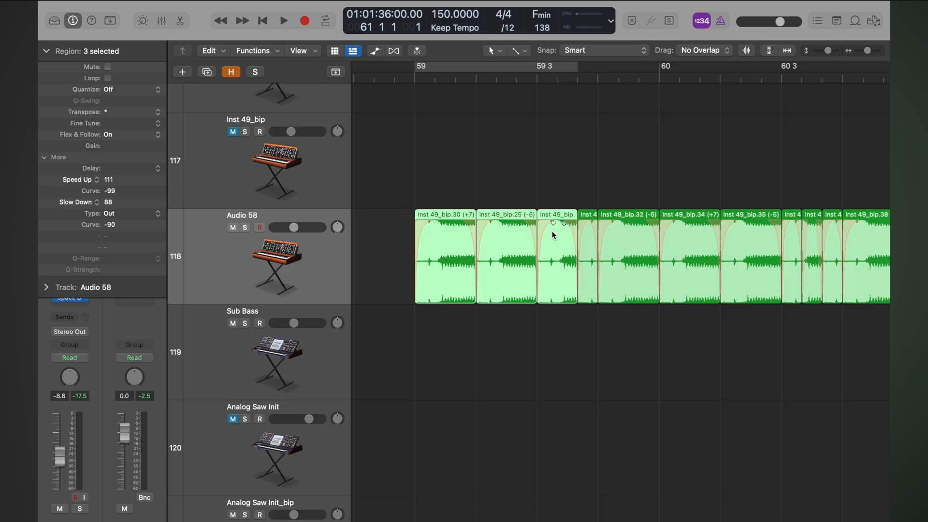
left_click(560, 222, "shift")
left_click(635, 225, "shift")
left_click(680, 227, "shift")
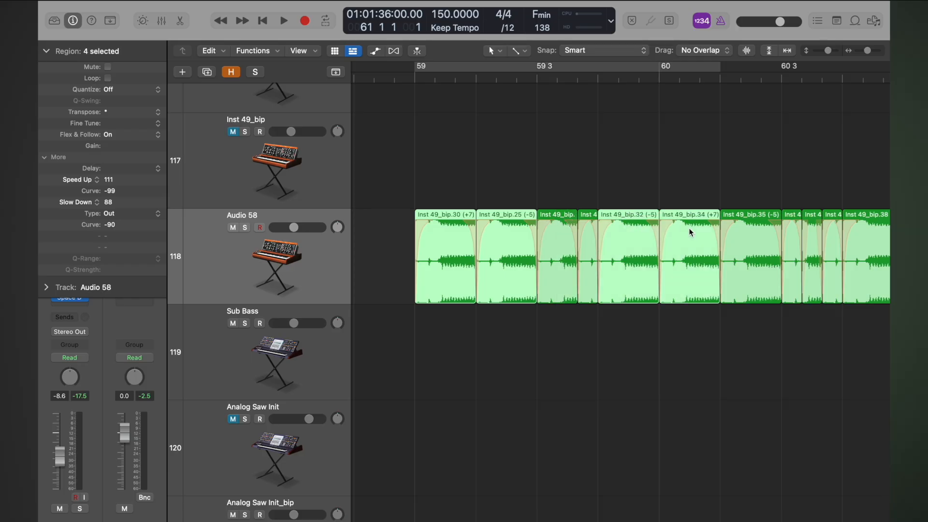
key("super+Left")
key("super+Left")
left_click(662, 233, "shift")
left_click(724, 242, "shift")
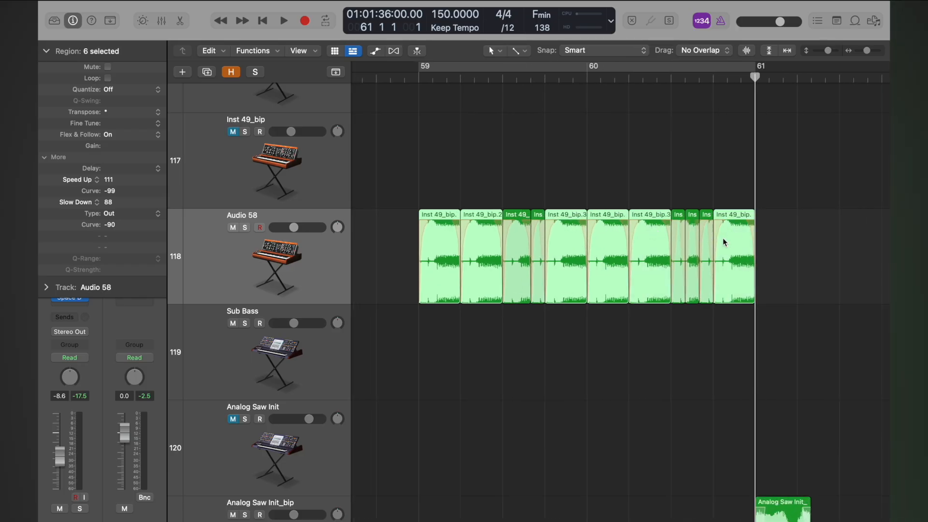
key("super+Right")
key("super+Right")
mouse_move(559, 297)
left_mouse_down()
mouse_move(543, 296)
mouse_move(552, 297)
left_mouse_up()
Audition the trimmed Audio 58 pattern through bar 60 into bar 61.
left_click(415, 78)
key("space")
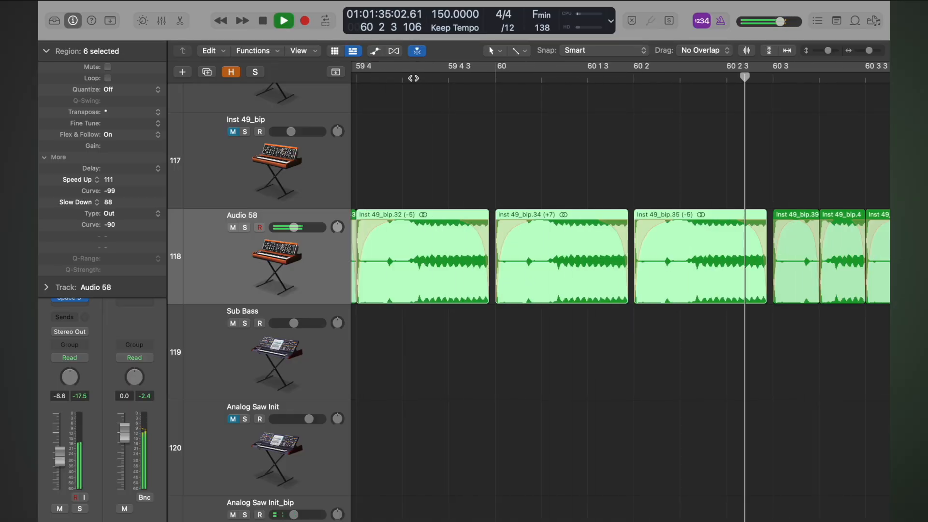
key("space")
Trim the end of the +7 Audio 58 region on bar 59 beat 3 slightly to leave a small gap.
scroll(577, 197, "left", 5)
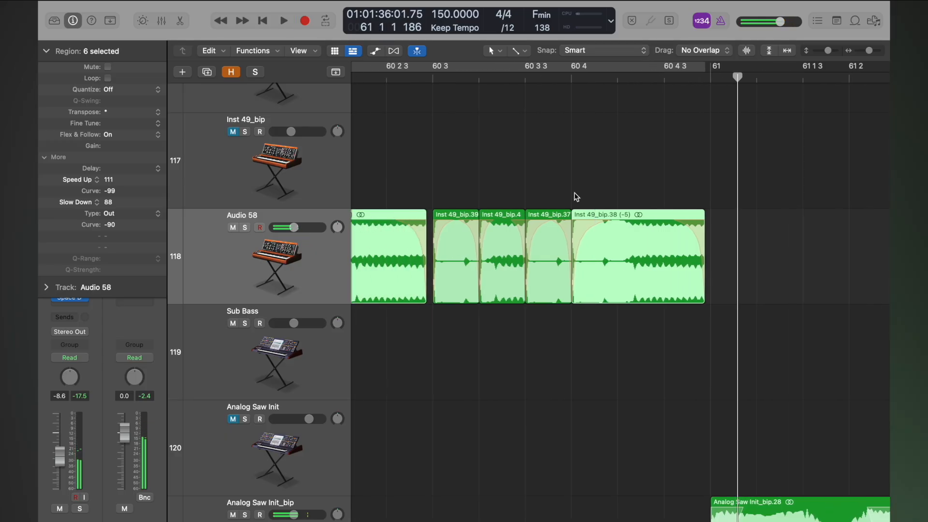
scroll(527, 197, "down", 4)
scroll(527, 197, "down", 3)
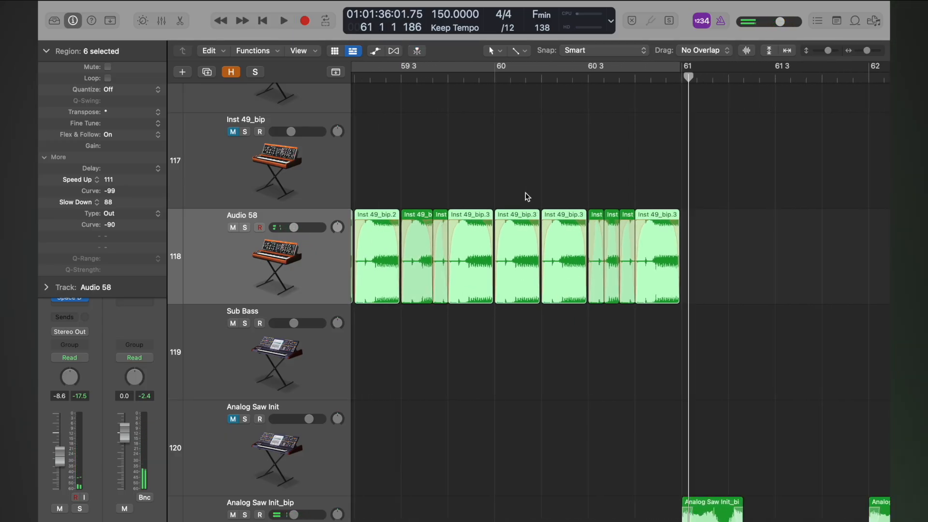
left_click(417, 246)
scroll(426, 272, "up", 4)
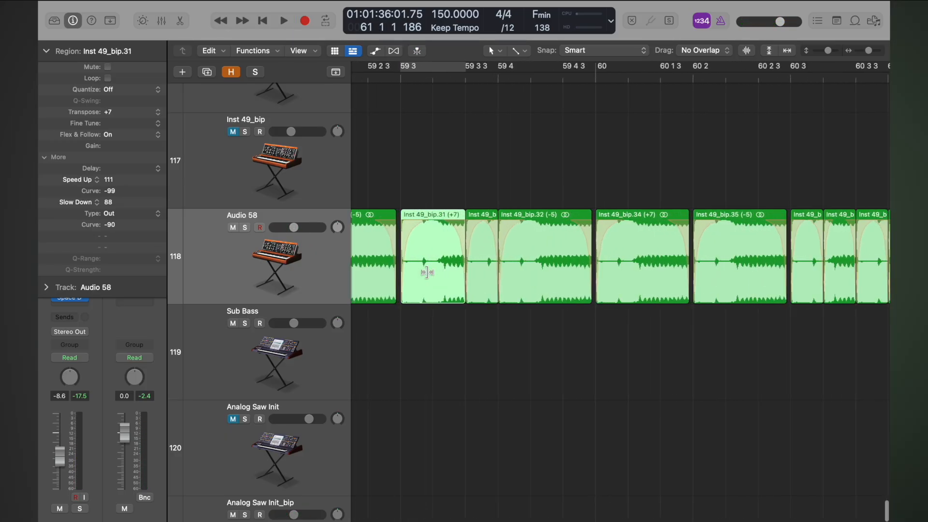
left_click_drag(534, 298, 531, 298)
Trim the ends of the four short +7 Audio 58 regions at 59 3 3 and across bar 60 beat 3 slightly.
scroll(506, 177, "down", 3)
left_click_drag(506, 177, 508, 248)
scroll(508, 248, "down", 3)
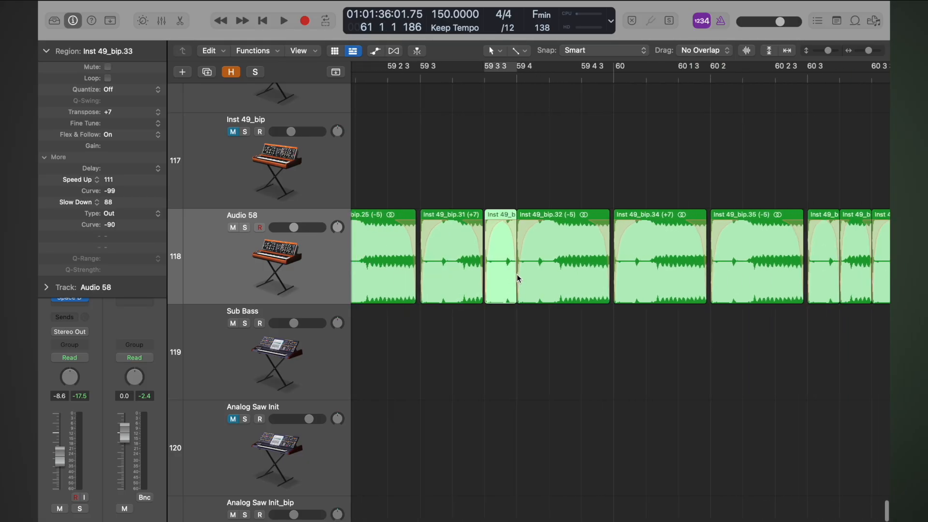
left_click(747, 232, "shift")
left_click(773, 237, "shift")
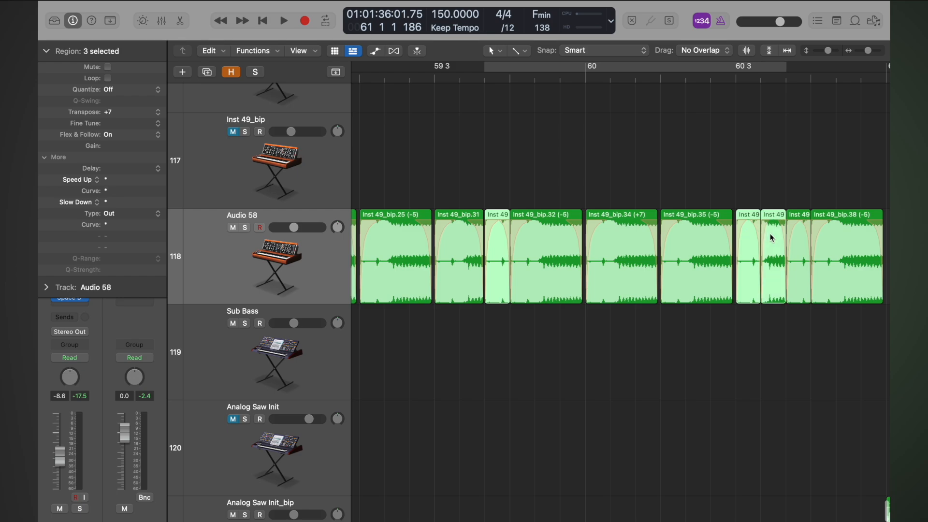
left_click(803, 240, "shift")
key("super+Right")
key("super+Right")
scroll(802, 239, "up", 5)
scroll(726, 286, "down", 10)
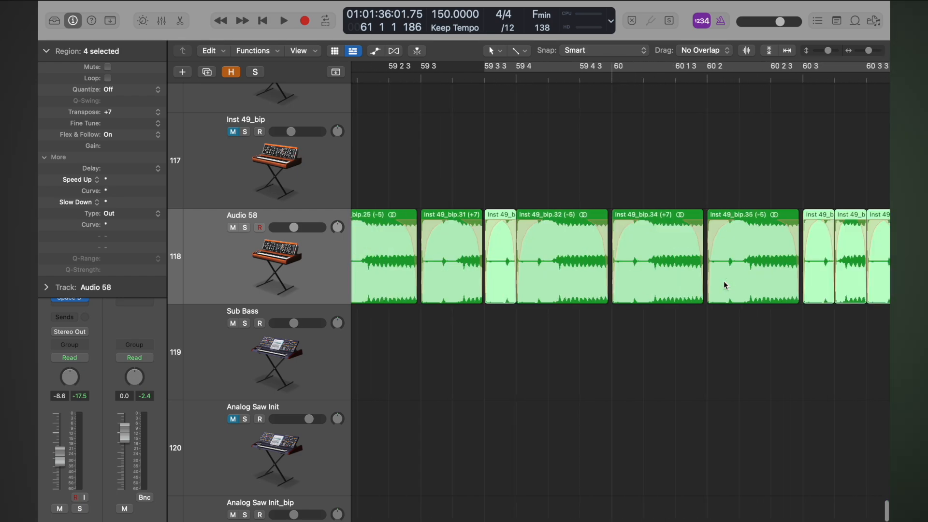
scroll(725, 285, "up", 6)
scroll(620, 295, "up", 2)
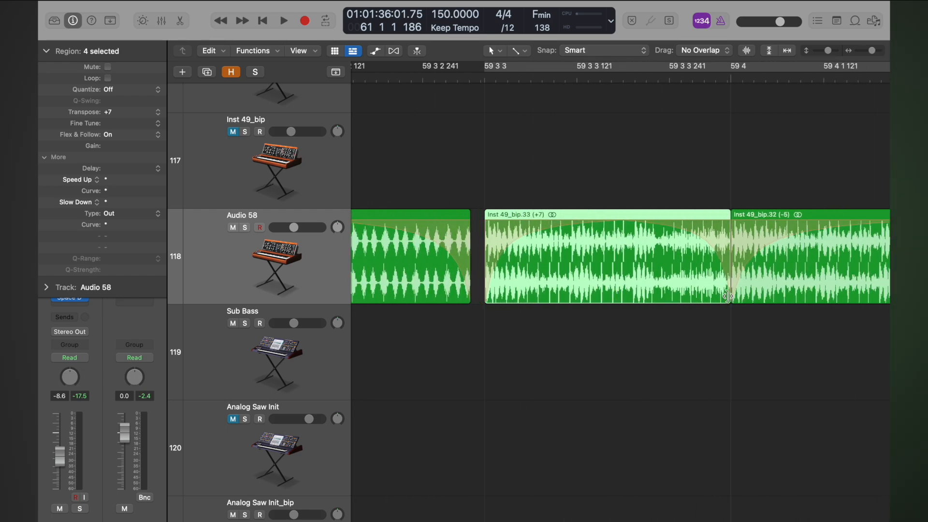
left_click_drag(728, 296, 720, 297)
Play back bars 59–60 with all Audio 58 region gaps in place, continuing into bar 61.
key("super+Left")
key("super+Left")
key("super+Left")
key("super+Left")
key("super+Left")
key("super+Left")
key("super+Up")
key("super+Up")
key("super+Up")
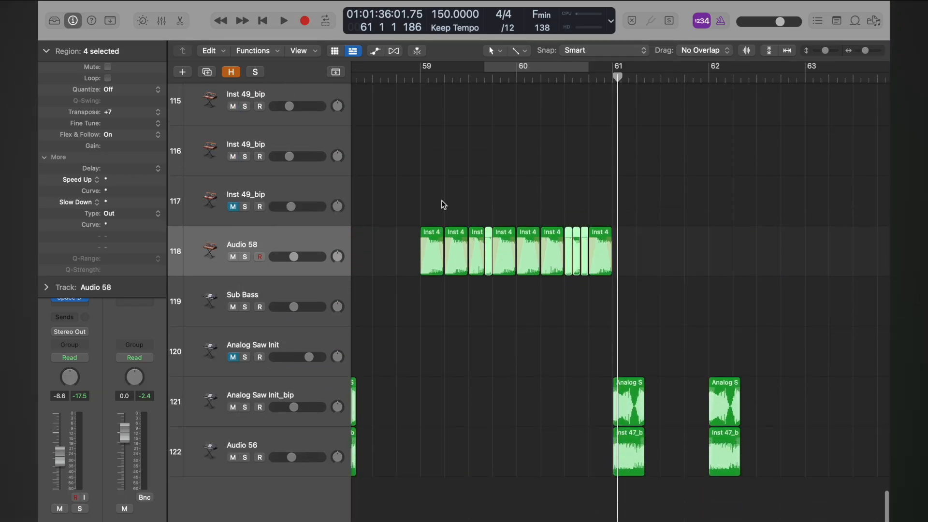
left_click(417, 80)
key("space")
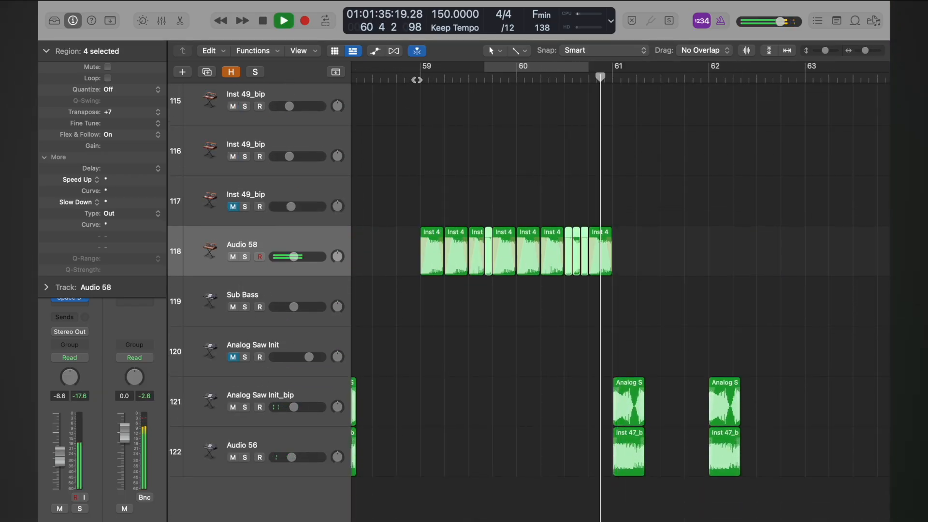
key("space")
Audition the Audio 58 regions from bar 59 beat 3 into beat 4.
scroll(611, 194, "right", 10)
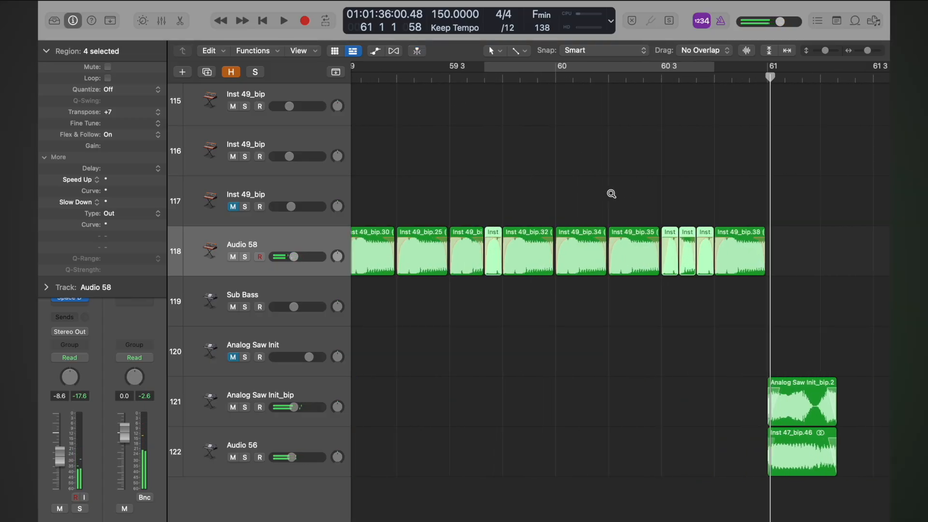
scroll(611, 194, "left", 10)
left_click(467, 77)
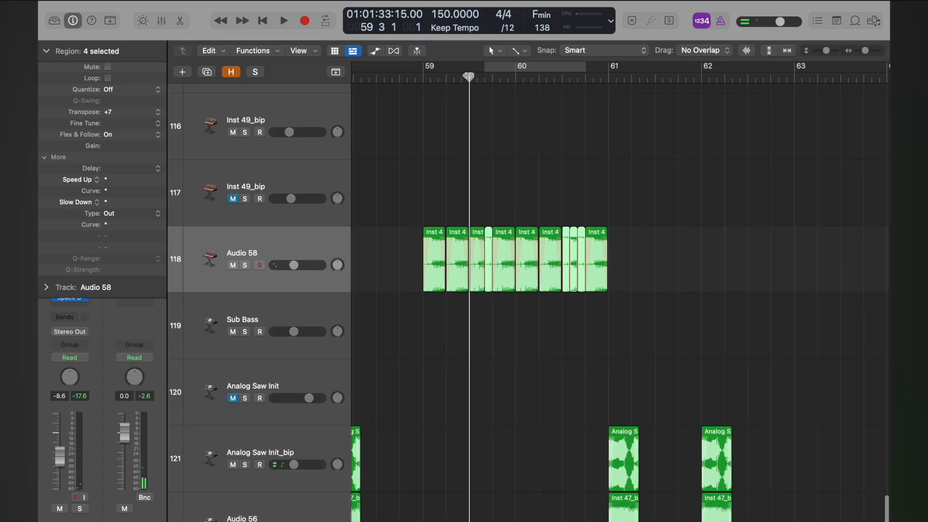
key("space")
key("space")
scroll(592, 153, "up", 10)
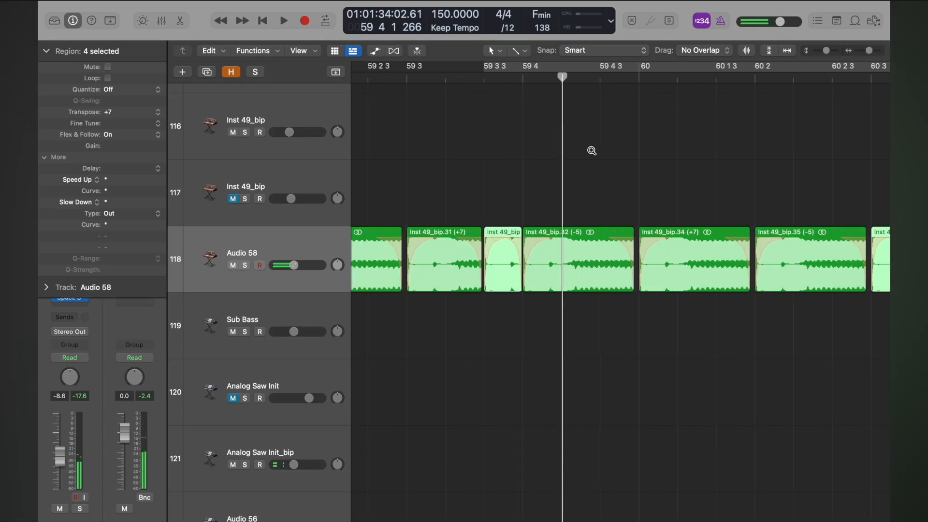
Extend the last Audio 58 region in bar 60 to bar 61 and split it at 60 4 3.
scroll(561, 163, "down", 3)
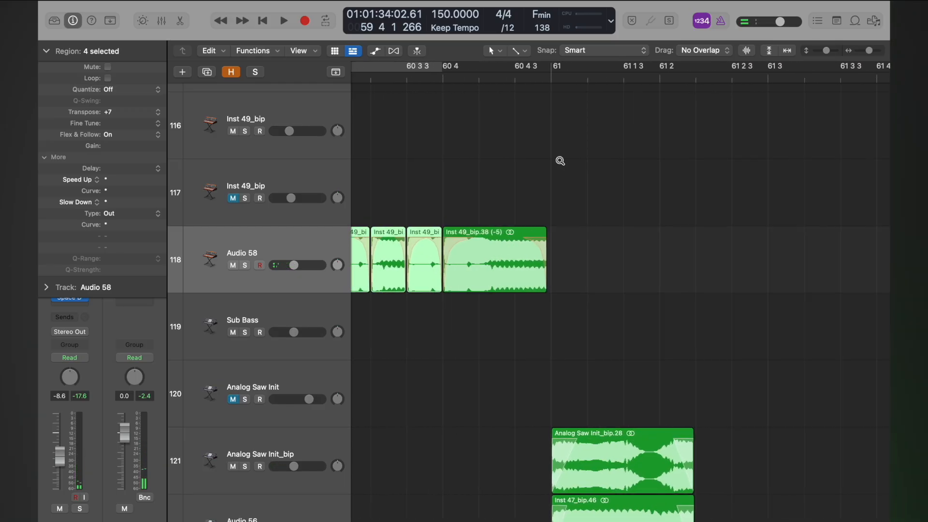
left_click(441, 84)
key("space")
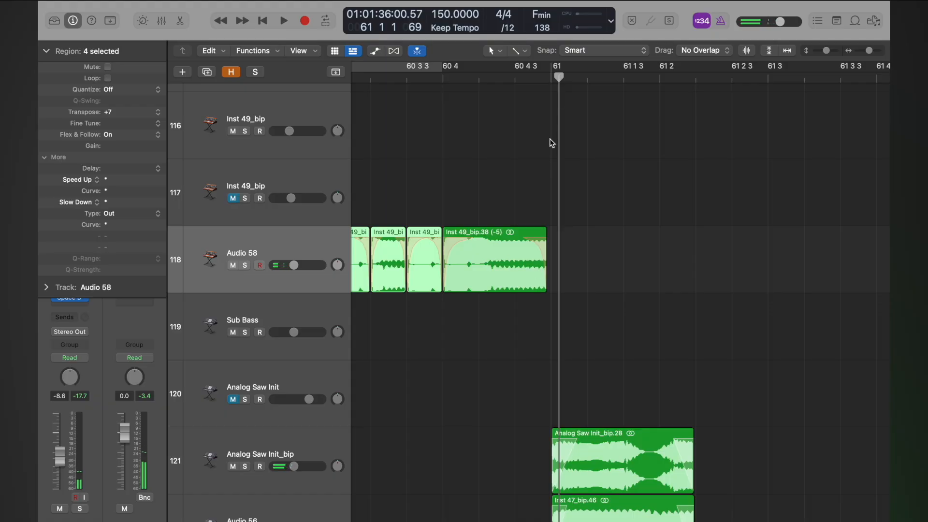
left_click_drag(540, 290, 550, 290)
left_click_drag(553, 78, 514, 77)
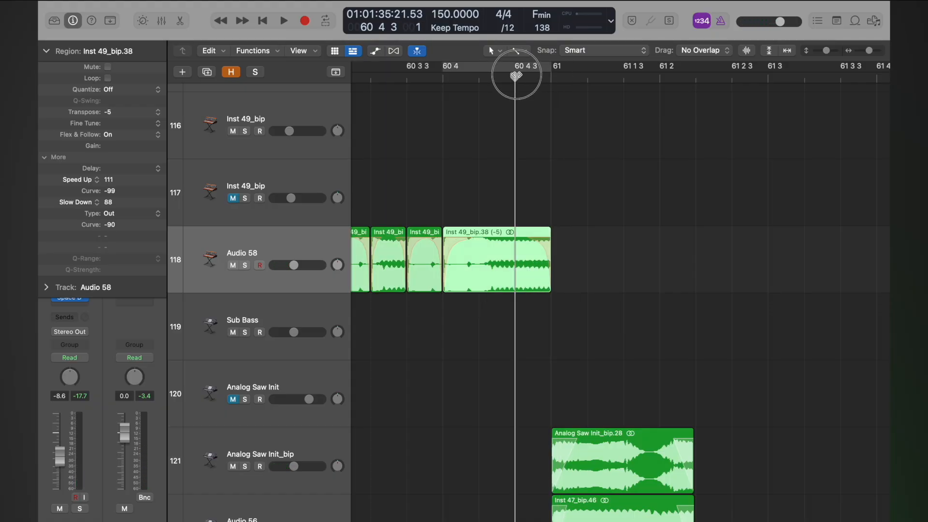
key("cmd+t")
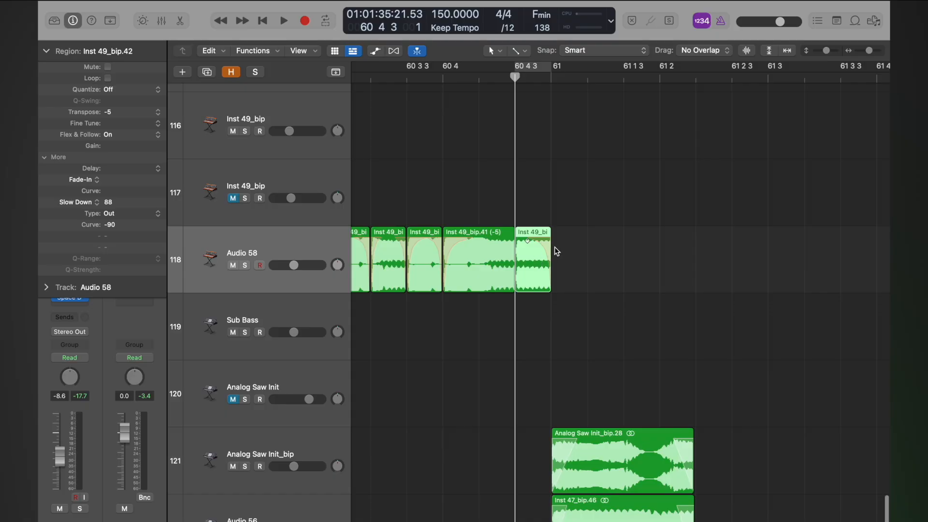
Give the Audio 58 region at 60 4 3 a Speed Up of 37 with curve -90 and a Slow Down of 37.
left_click_drag(526, 242, 539, 254)
left_click(96, 180)
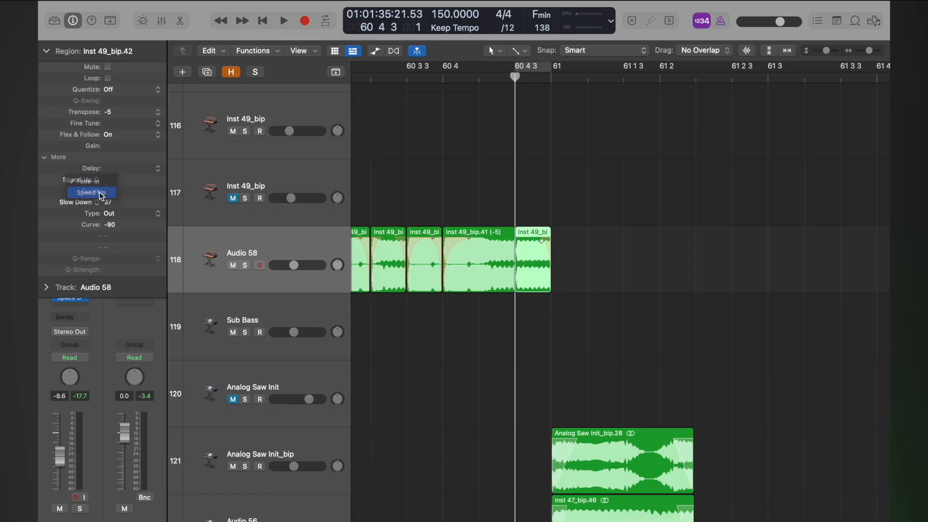
left_click(89, 180)
double_click(112, 180)
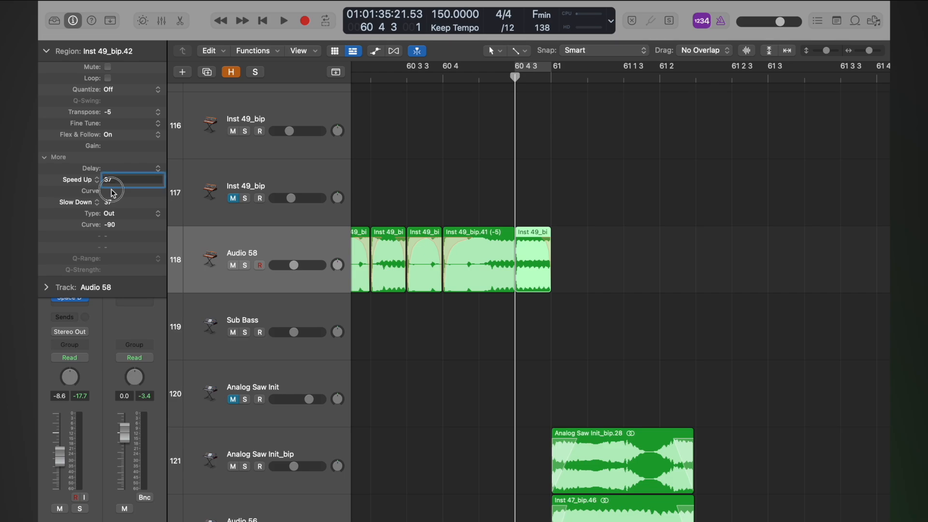
double_click(112, 191)
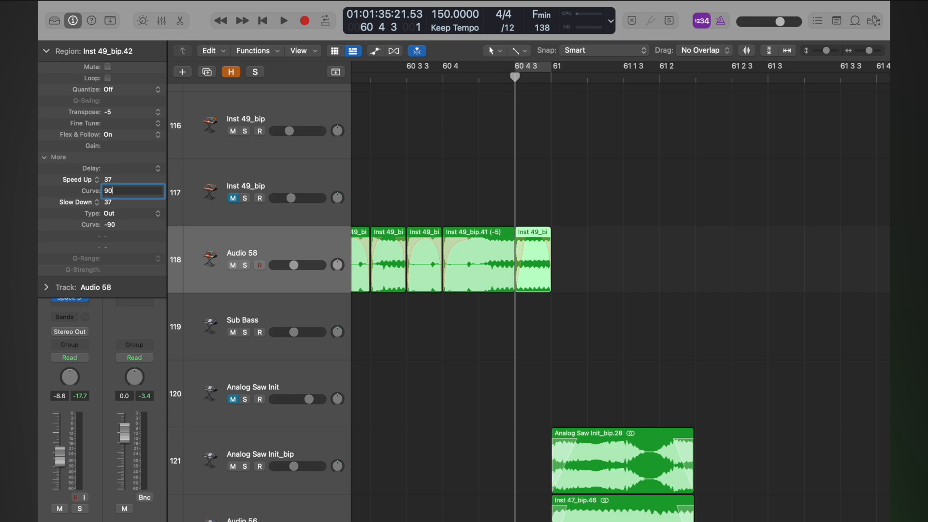
key("Return")
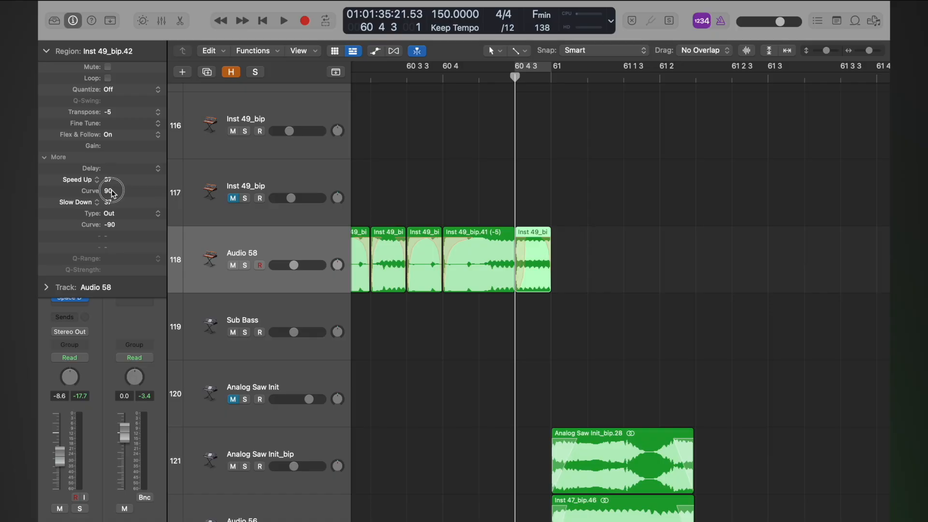
double_click(111, 191)
type("-90")
key("Return")
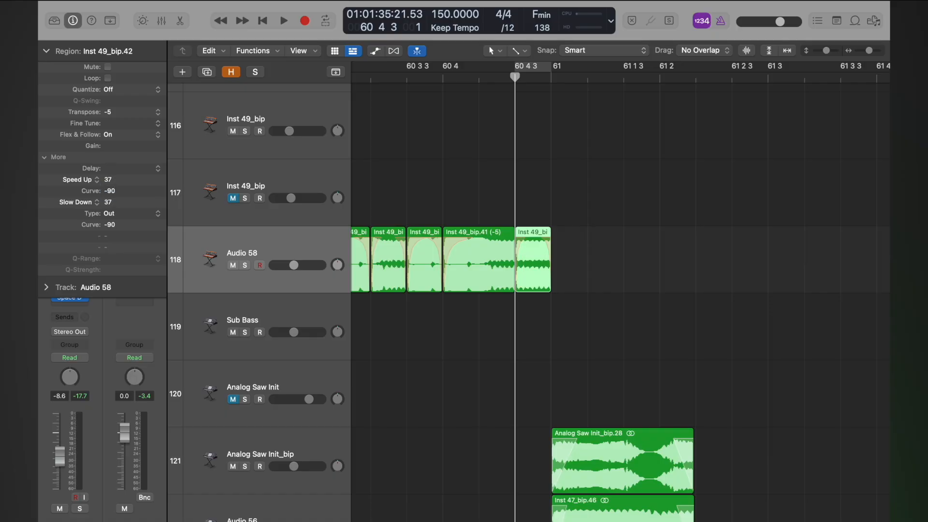
Set the Audio 58 region on bar 60 beat 4 to Speed Up 83 and Slow Down 83 with a Slow Down curve of -99.
left_click(494, 252)
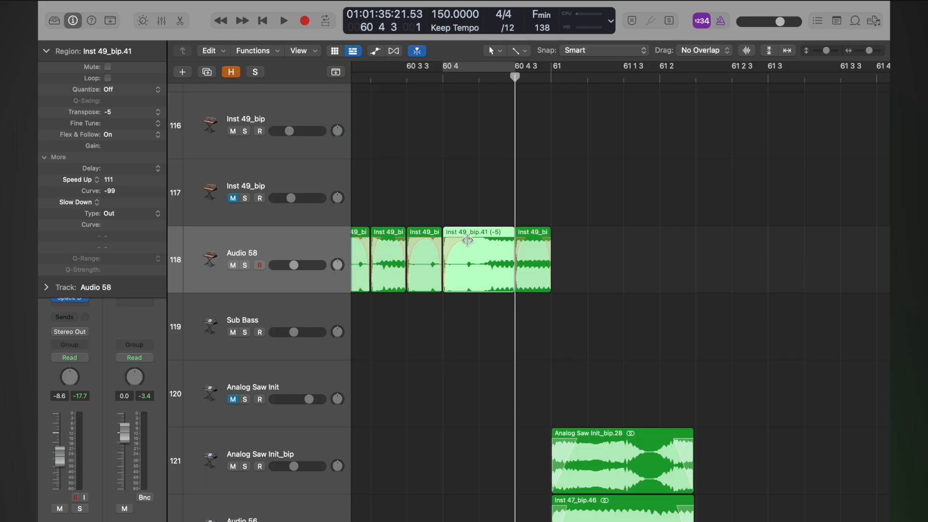
left_click_drag(471, 242, 466, 243)
double_click(115, 203)
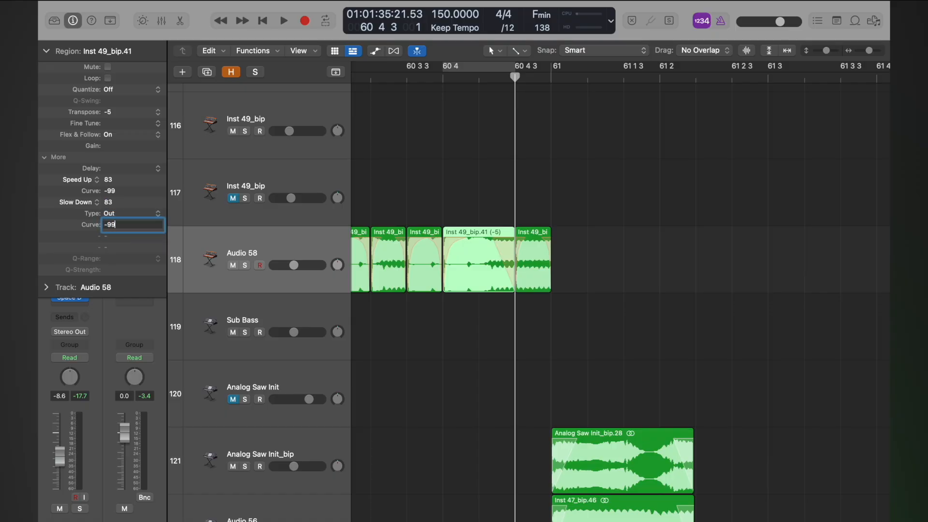
Play back the split Audio 58 regions from bar 60 beat 4, then the full phrase from bar 59 into bar 61.
left_click(443, 77)
key("space")
key("space")
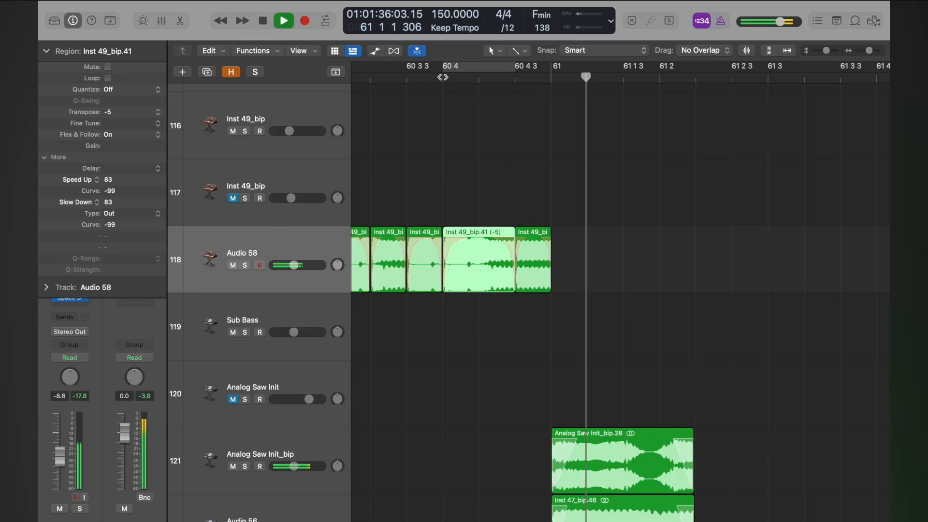
scroll(443, 78, "down", 10)
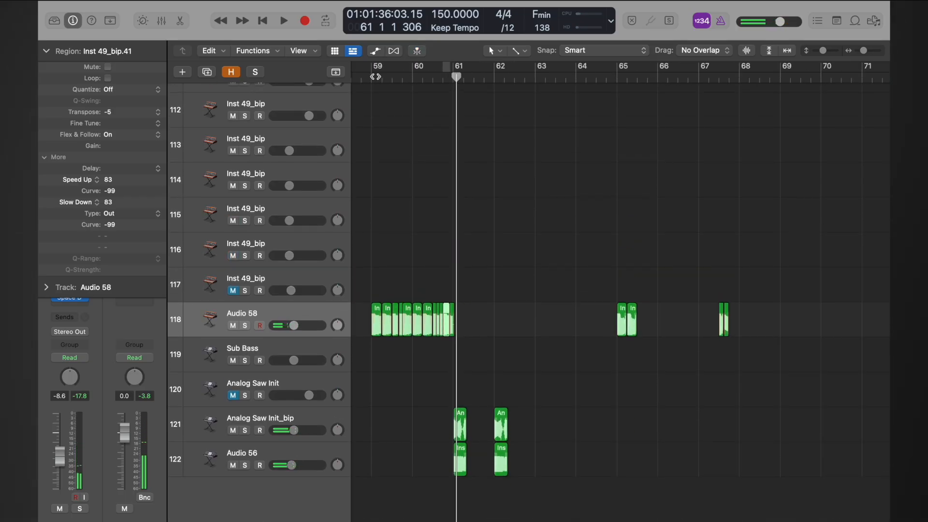
left_click(376, 76)
key("space")
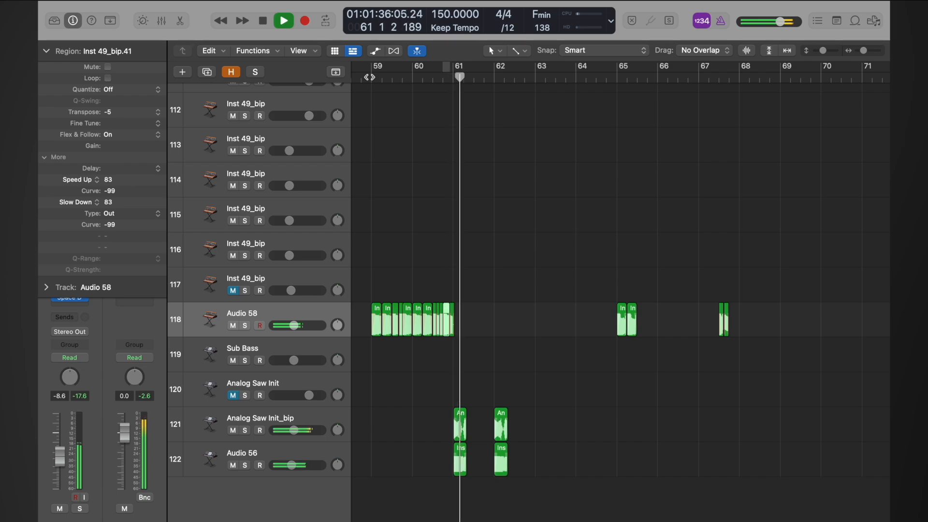
key("space")
Trim the ends of the last two -5 Audio 58 regions in bar 60 slightly to leave small gaps.
left_click(466, 228, "ctrl+alt")
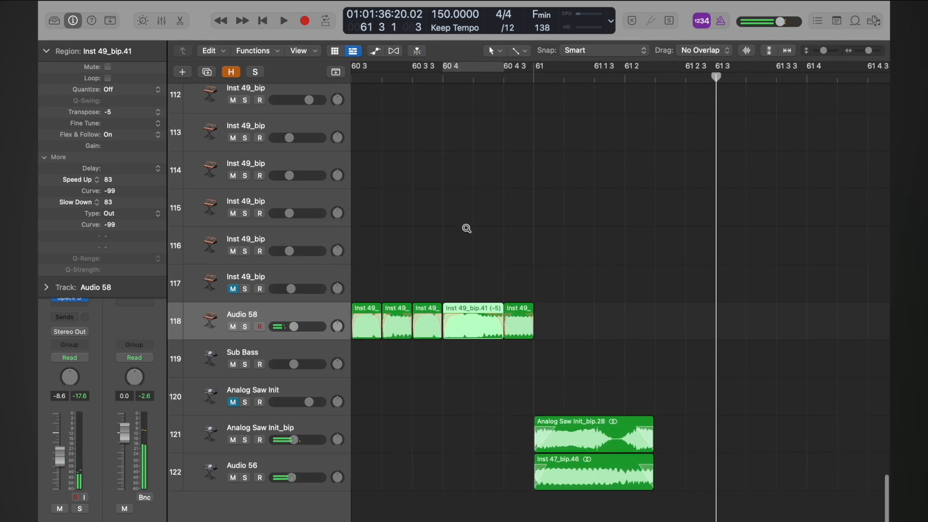
left_click(467, 228, "ctrl+alt")
left_click_drag(510, 268, 553, 352)
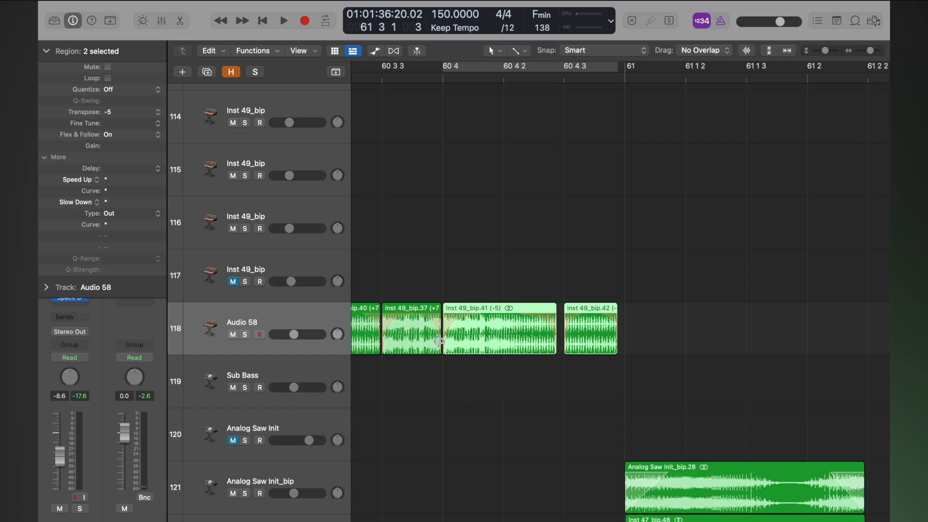
Play back the trimmed Audio 58 regions from bar 60 beat 3 into bar 61.
key("super+Left")
key("super+Left")
left_click(378, 76)
key("space")
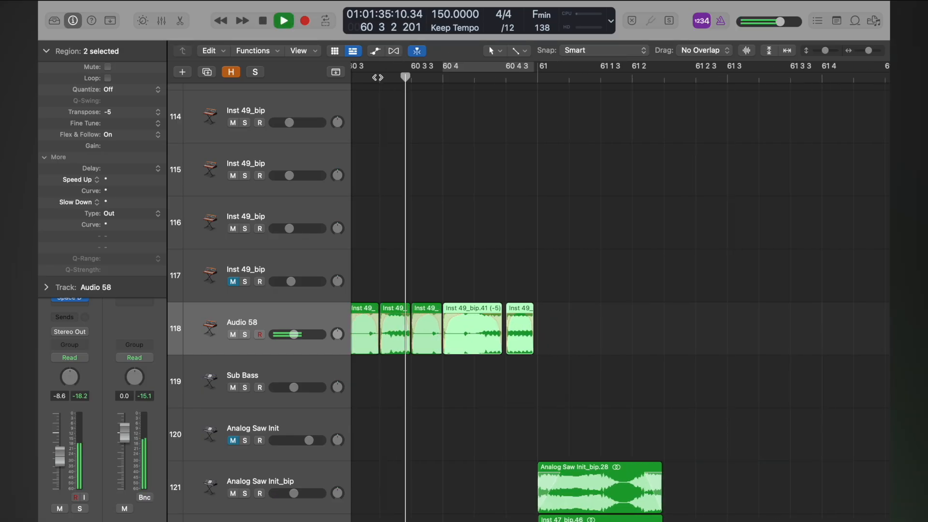
left_click(378, 78)
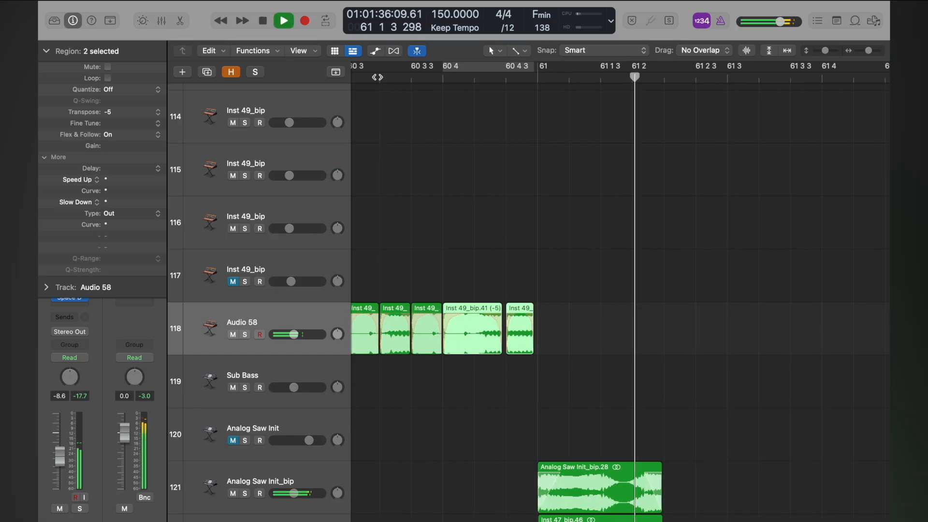
key("space")
Show the whole bass arrangement from bar 49 and play back its opening bars.
key("super+Left")
key("super+Left")
key("super+Left")
key("super+Left")
key("super+Left")
key("super+Up")
key("super+Up")
key("super+Left")
key("super+Left")
key("super+Left")
key("super+Left")
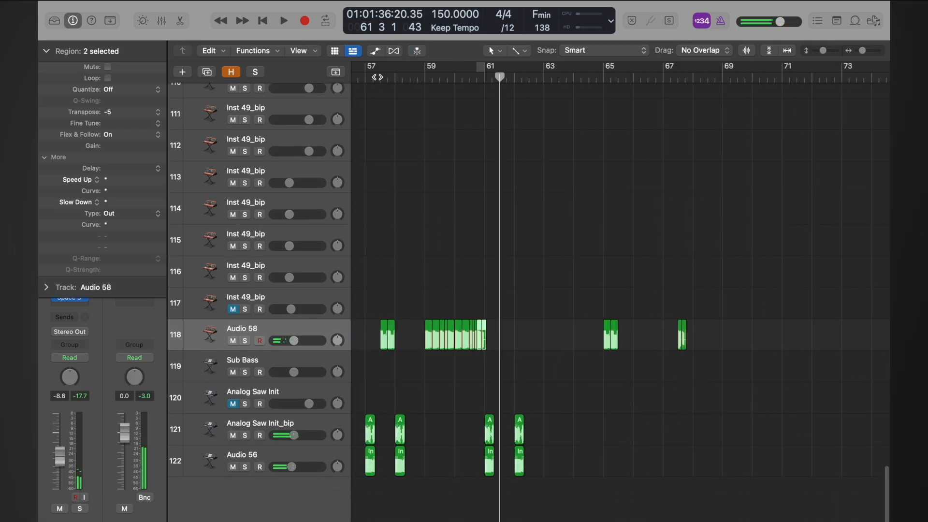
key("super+Up")
key("super+Up")
key("super+Up")
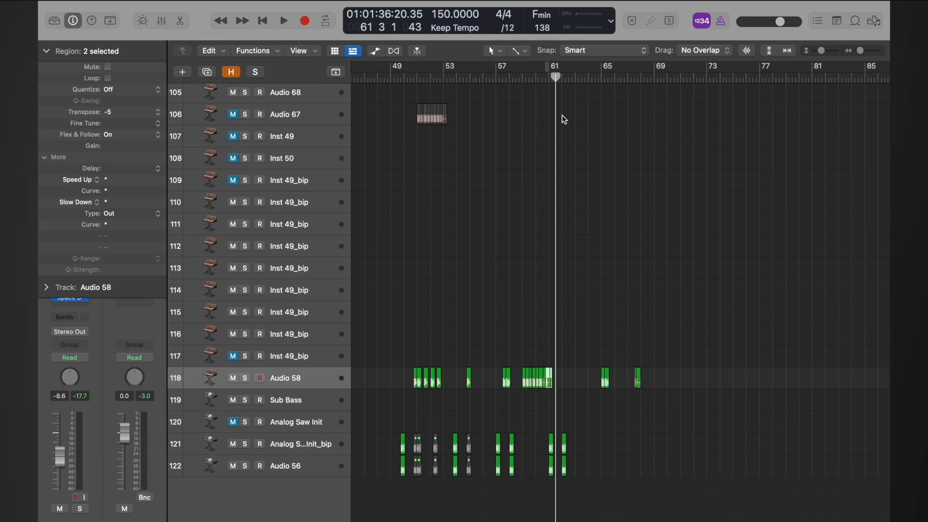
key("super+Left")
key("super+Left")
key("super+Up")
key("super+Up")
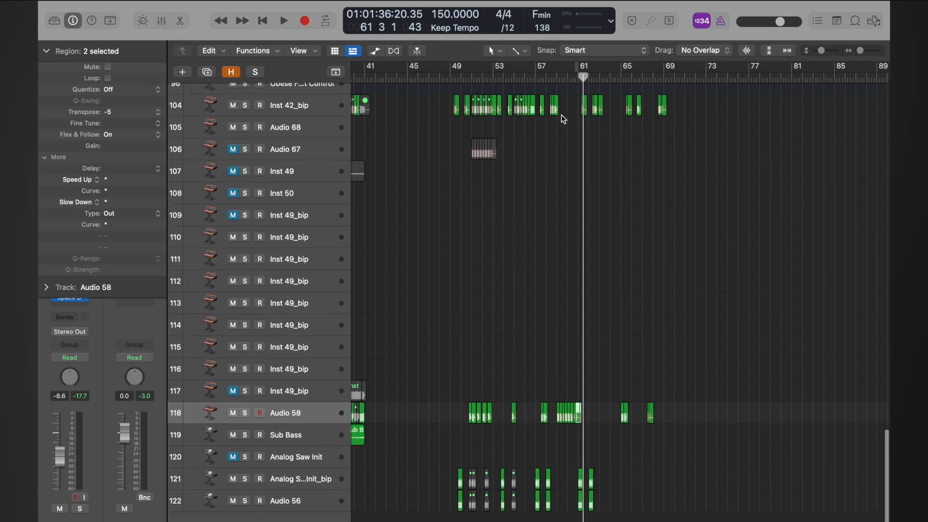
left_click(466, 78)
key("space")
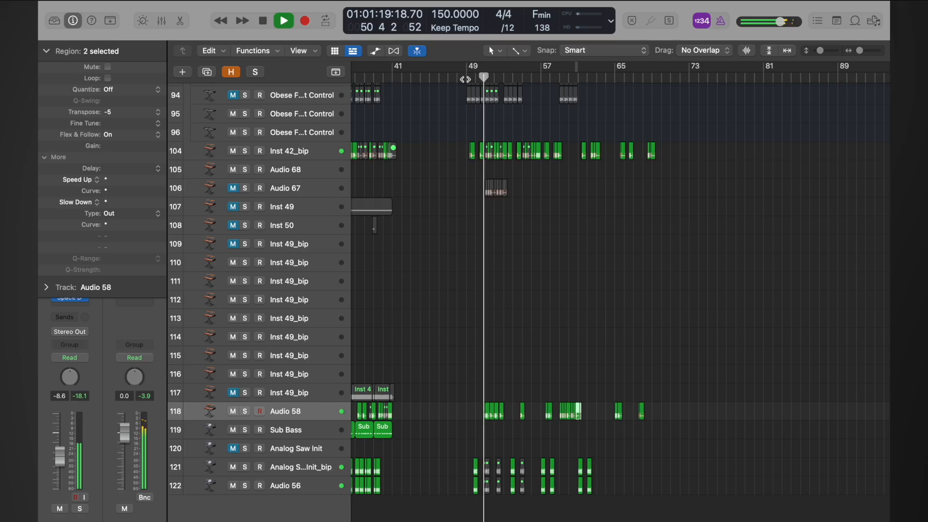
key("space")
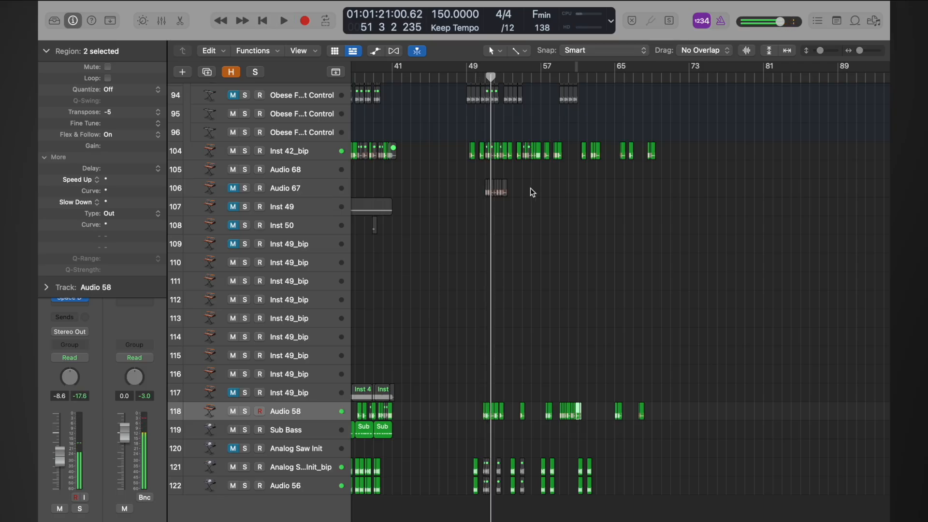
Audition the full track stack from bar 49 and unmute tracks 93 and 94 in the Main Bass1 group.
key("super+Up")
key("super+Up")
key("super+Up")
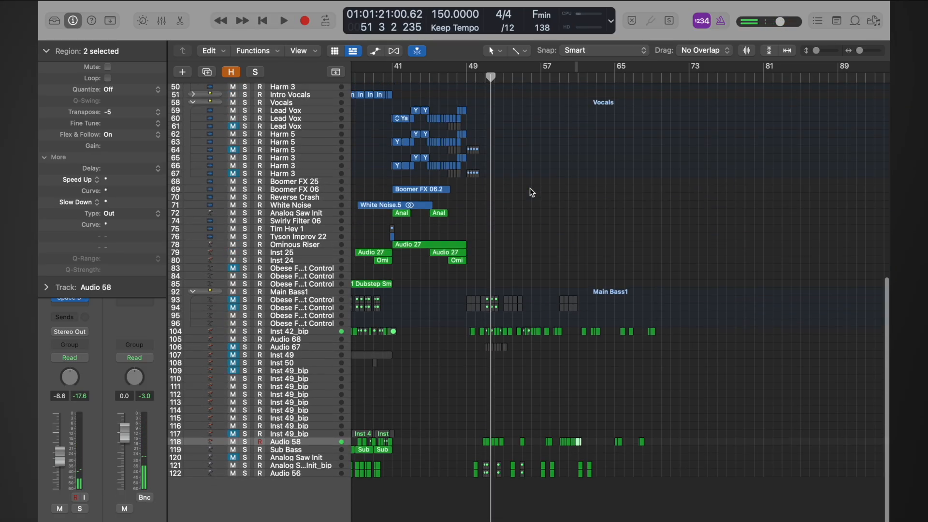
left_click(462, 79)
key("space")
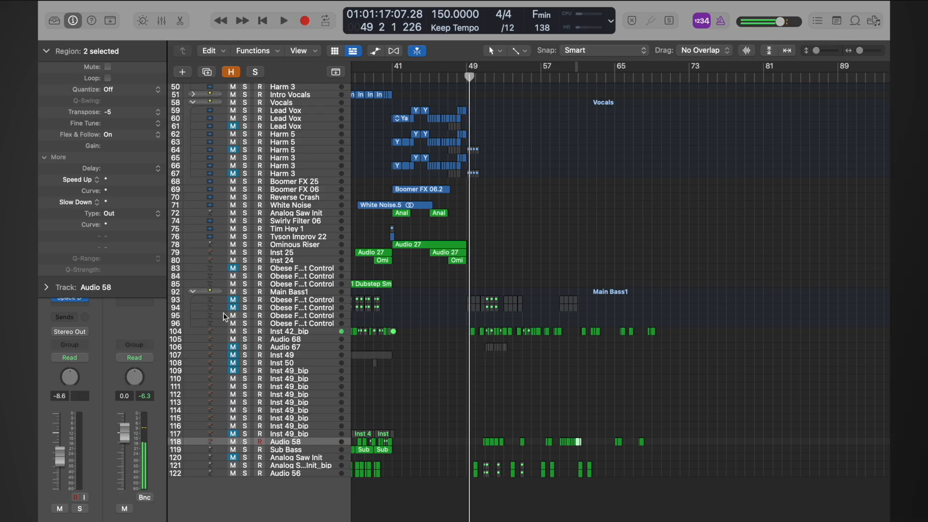
Mute the eight regions on Main Bass1 tracks 93 and 94 in bars 59–60.
key("super+Right")
key("super+Right")
key("super+Right")
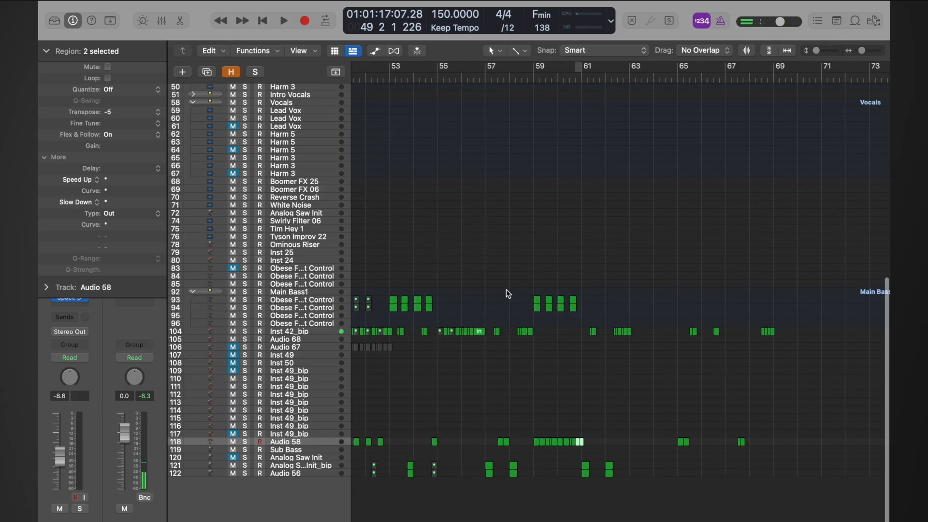
left_click_drag(610, 303, 677, 310)
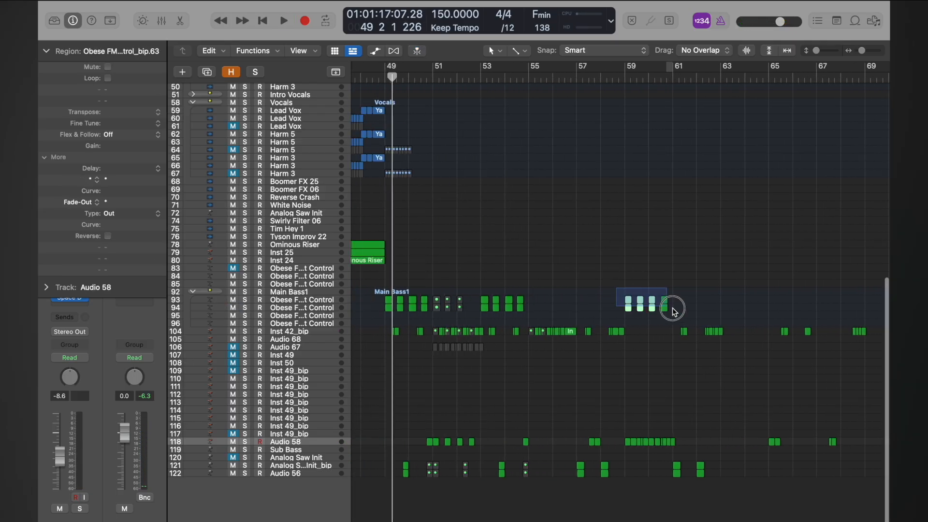
key("ctrl+m")
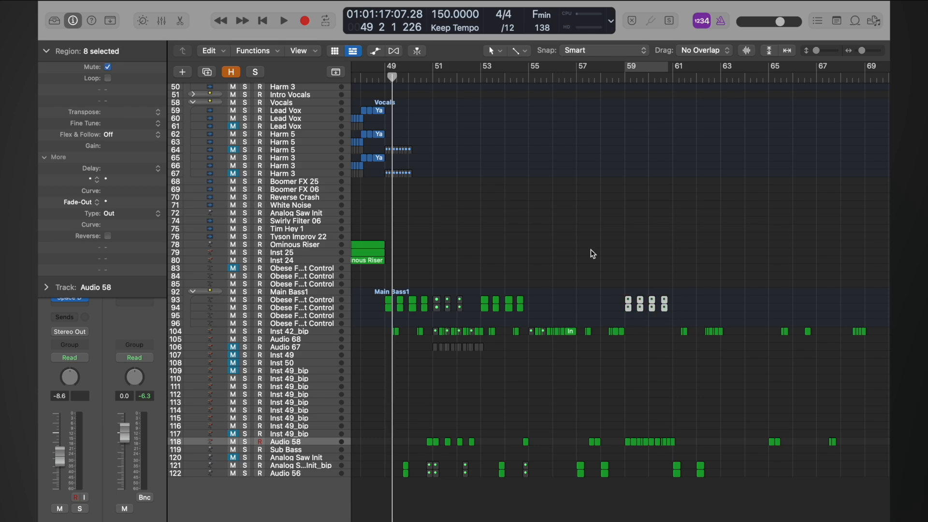
Play back the bass arrangement and copy the two Audio 58 regions from bar 57 beat 3 to bar 61 beat 3.
key("space")
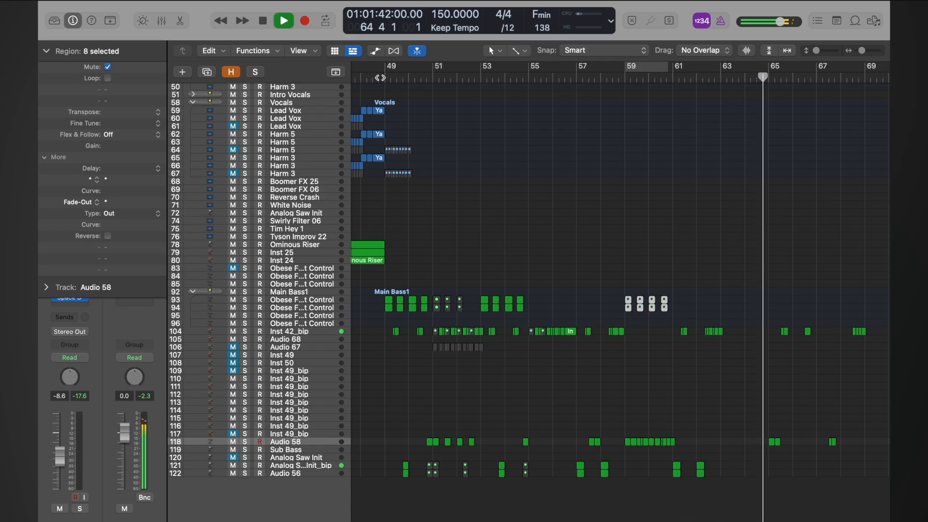
left_click(574, 72)
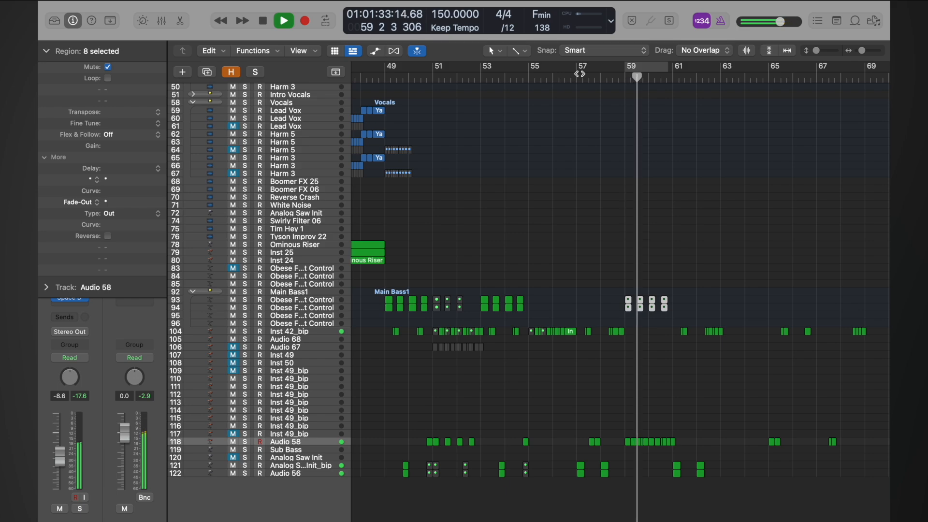
left_click(592, 441)
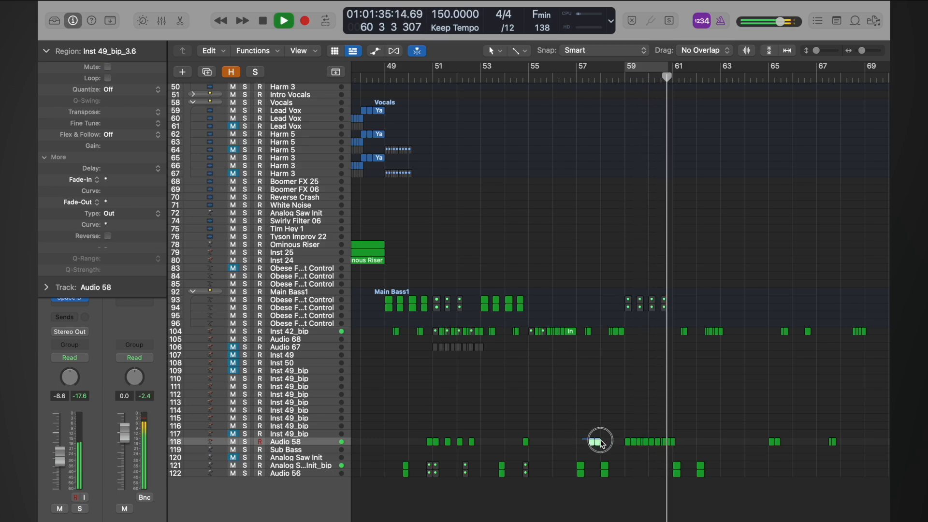
left_click_drag(593, 441, 690, 441, "alt")
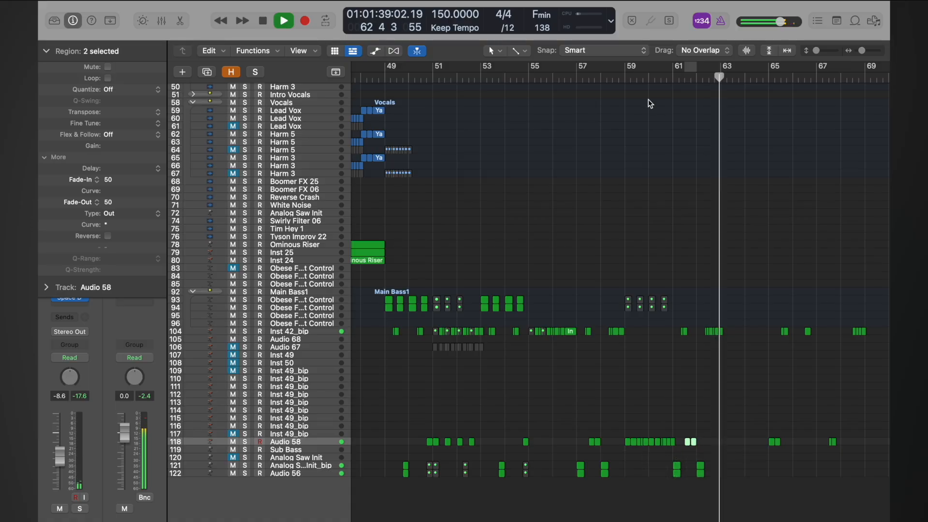
Play back the copied Audio 58 regions from bar 61, then the section from bar 57 into bar 63.
left_click(674, 78)
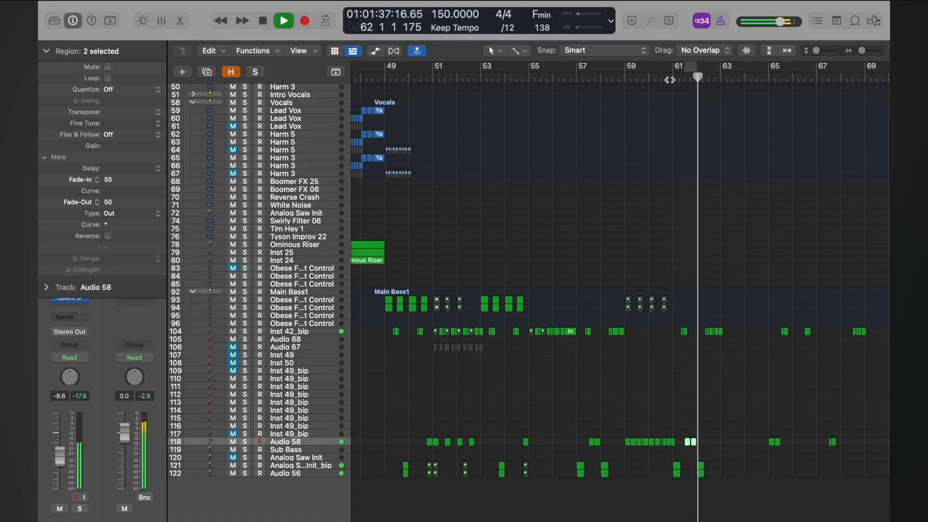
key("space")
left_click(565, 77)
left_click(576, 78)
key("space")
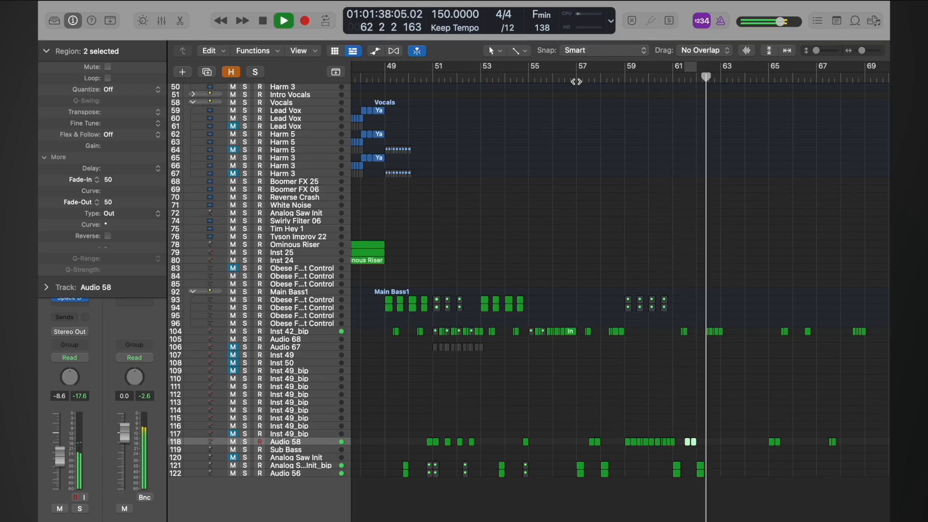
key("space")
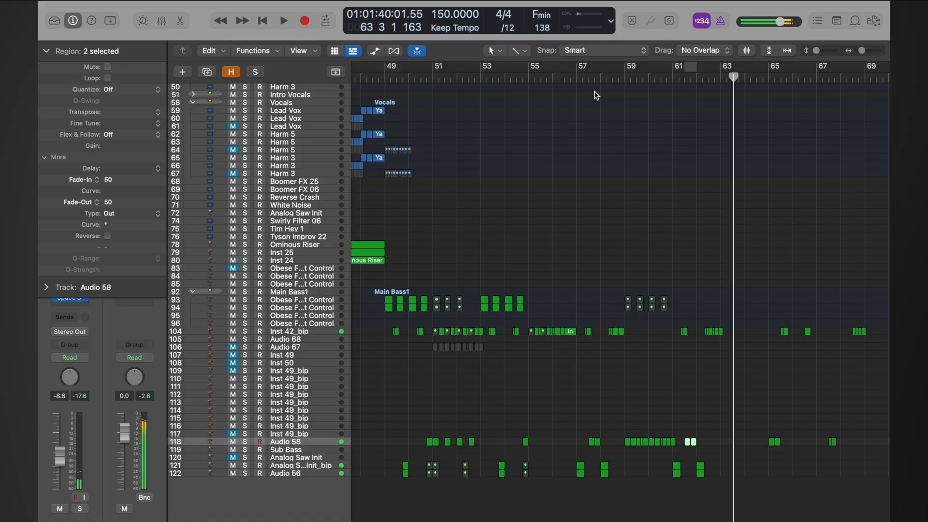
Play back bar 62 from around beat 2, and again from beat 3, to check the Inst 42_bip regions.
scroll(753, 197, "up", 3)
scroll(754, 197, "up", 5)
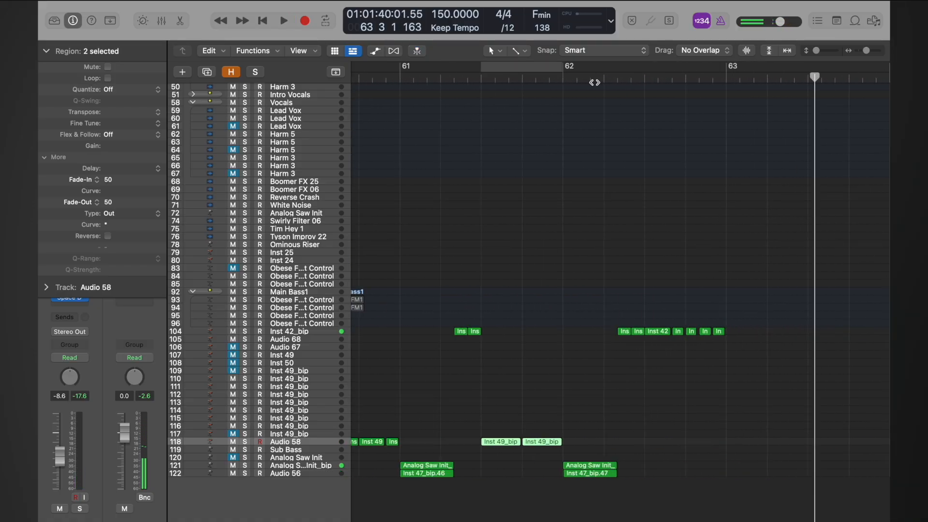
left_click(601, 78)
key("space")
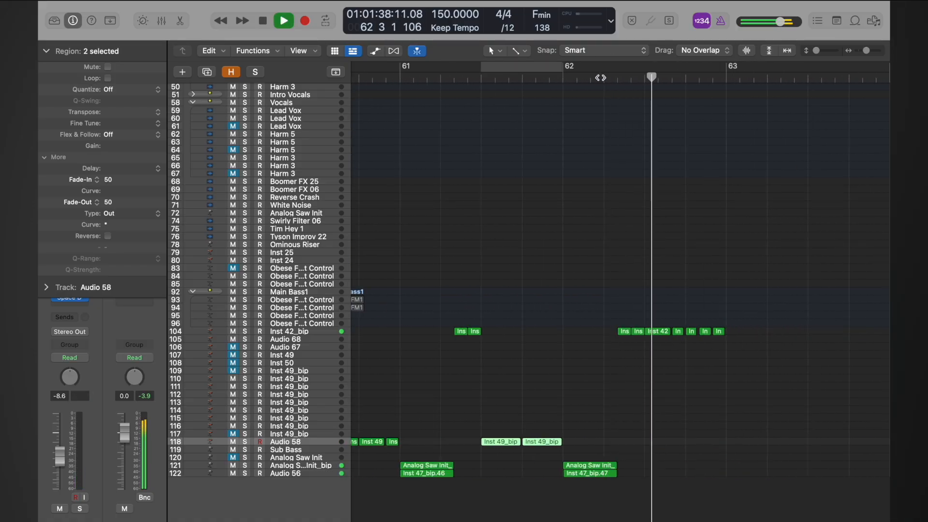
key("space")
key("space")
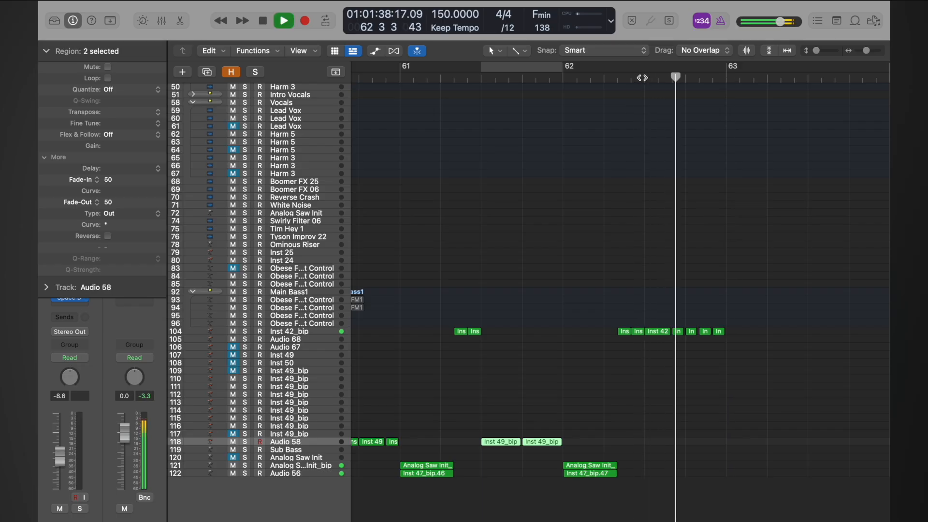
left_click(643, 77)
key("space")
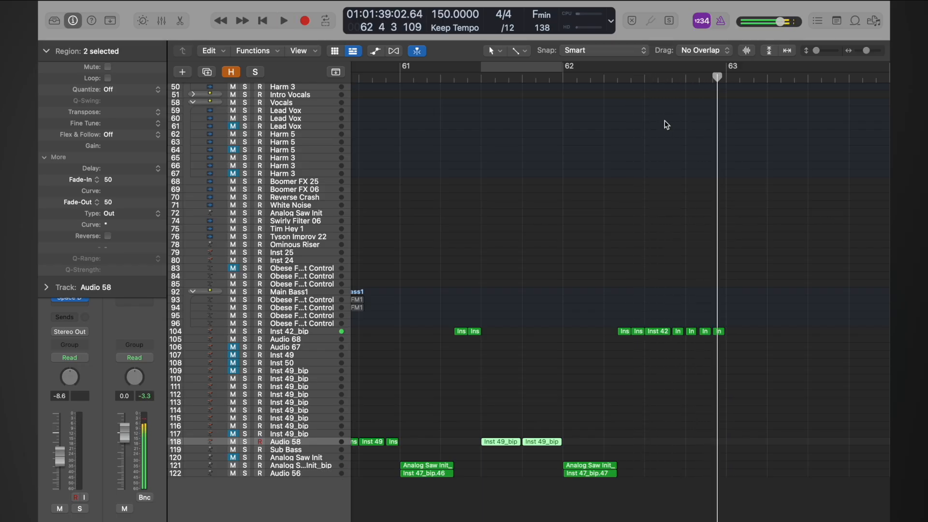
Transpose the last four short Inst 42_bip regions in bar 62 by +1, +2, +3 and +4 in ascending order.
scroll(709, 216, "up", 5)
scroll(709, 216, "up", 5)
scroll(710, 220, "right", 5)
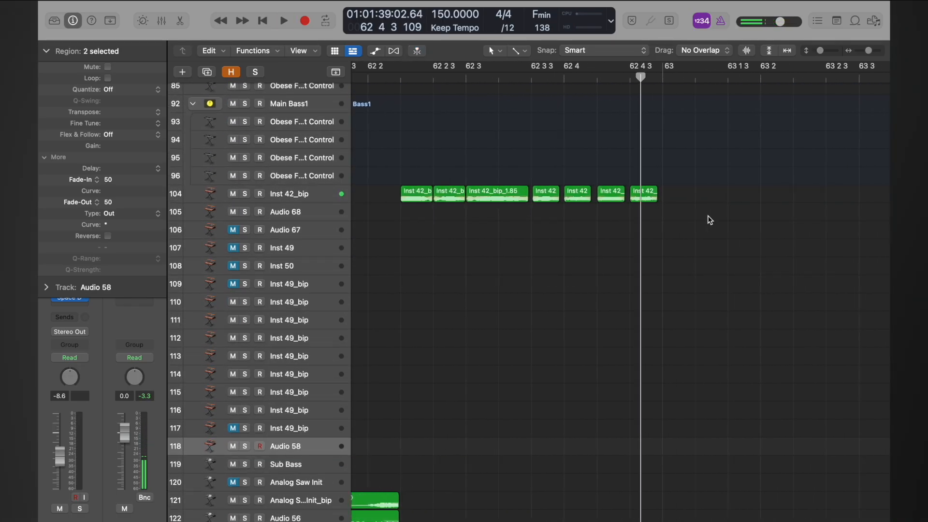
left_click(527, 80)
key("space")
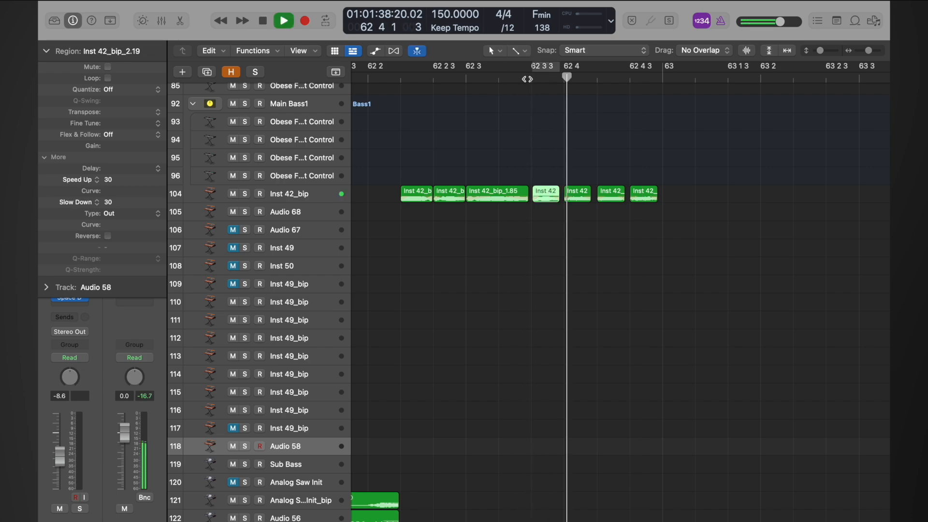
left_click(501, 79)
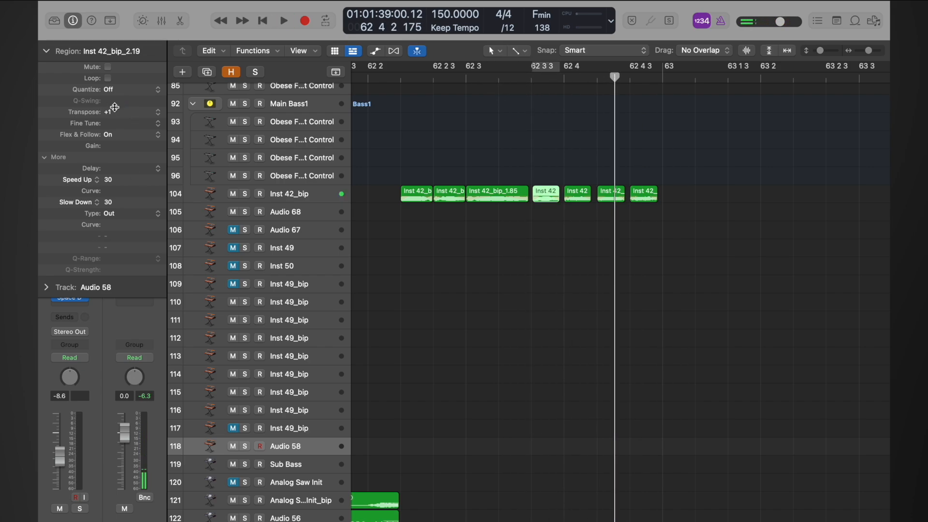
left_click(572, 195)
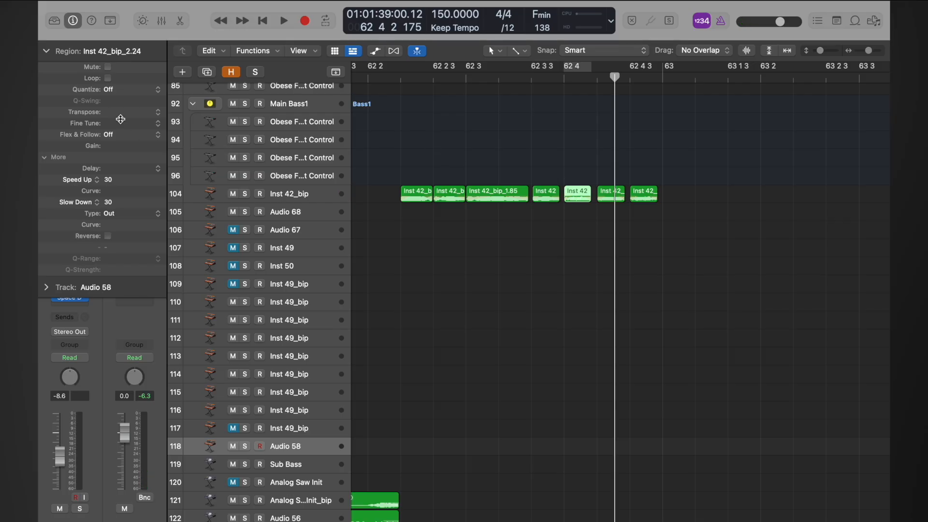
left_click(613, 198)
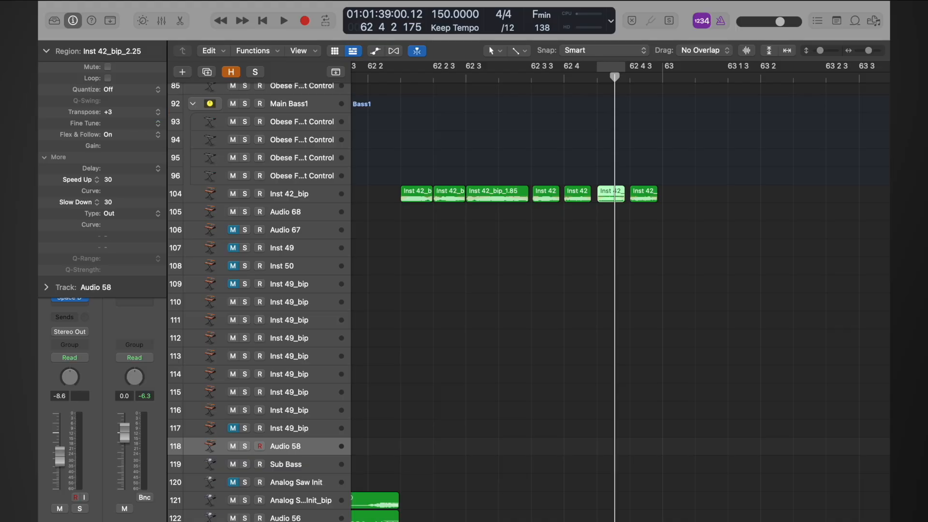
left_click(644, 197)
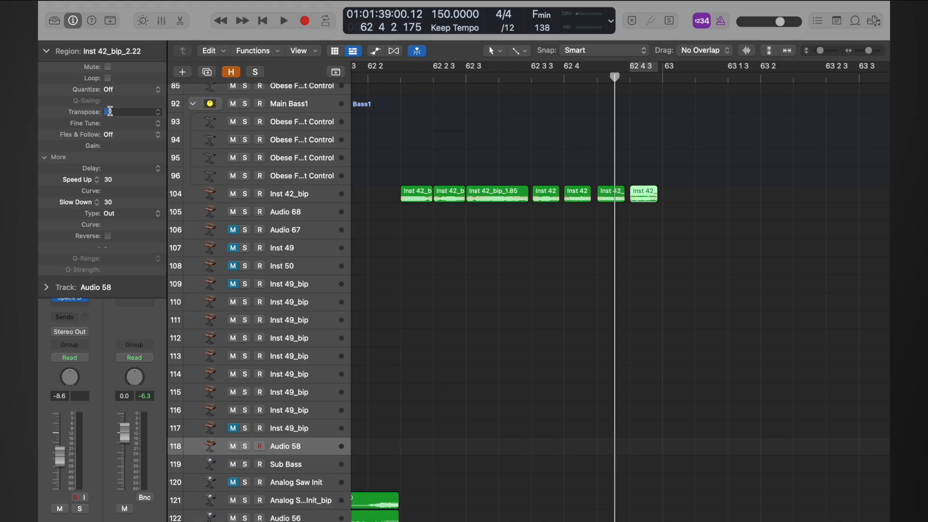
Play back the Inst 42_bip run in bar 62 from its first region to hear the rising transposition.
left_click(394, 76)
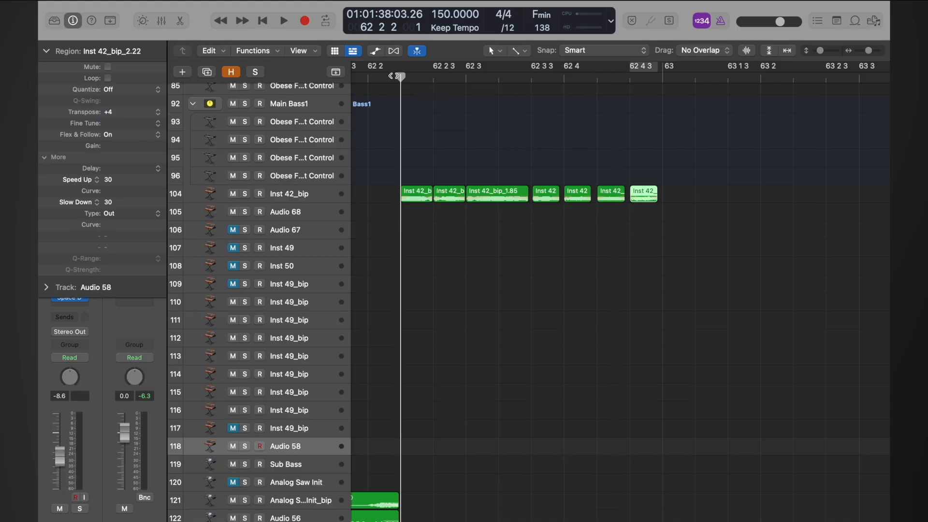
key("space")
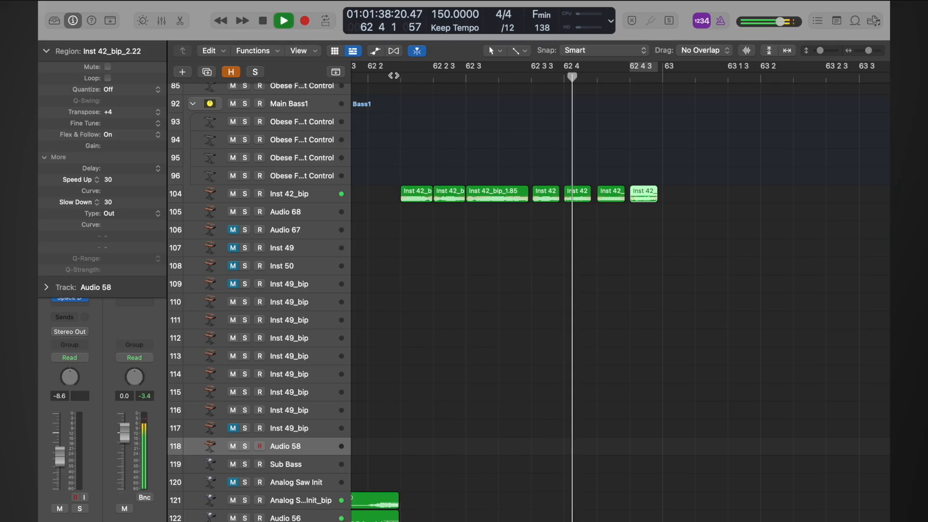
key("space")
key("space")
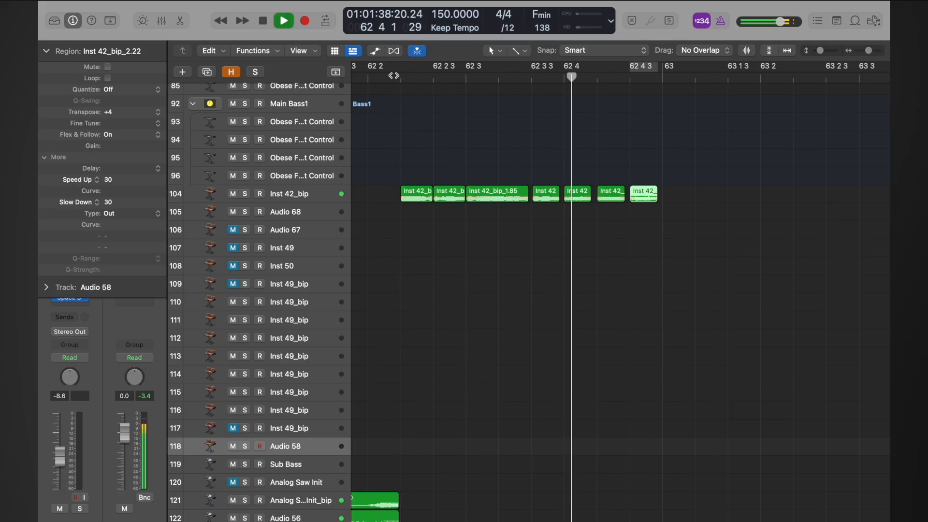
key("space")
Remove the transposition from the first of bar 62's last four Inst 42_bip regions, and transpose the last two by +4 and +6.
left_click(581, 194)
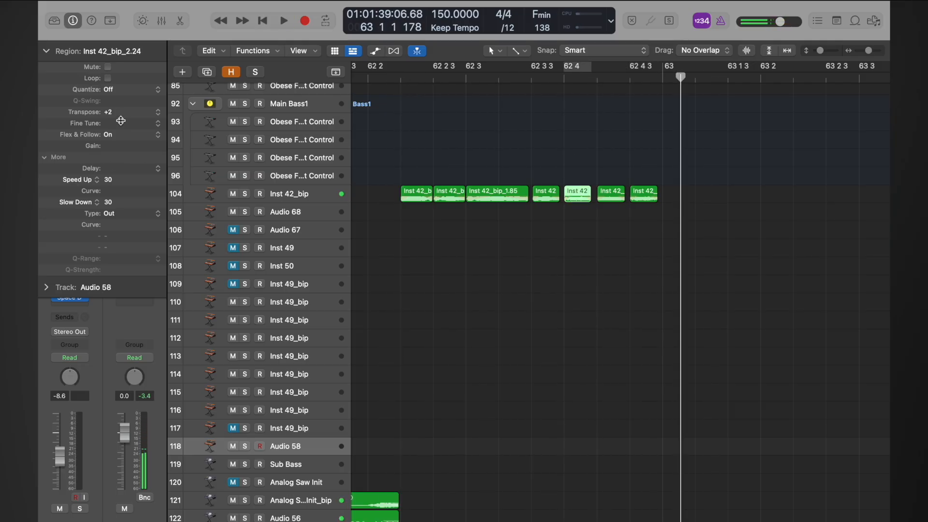
left_click(553, 194)
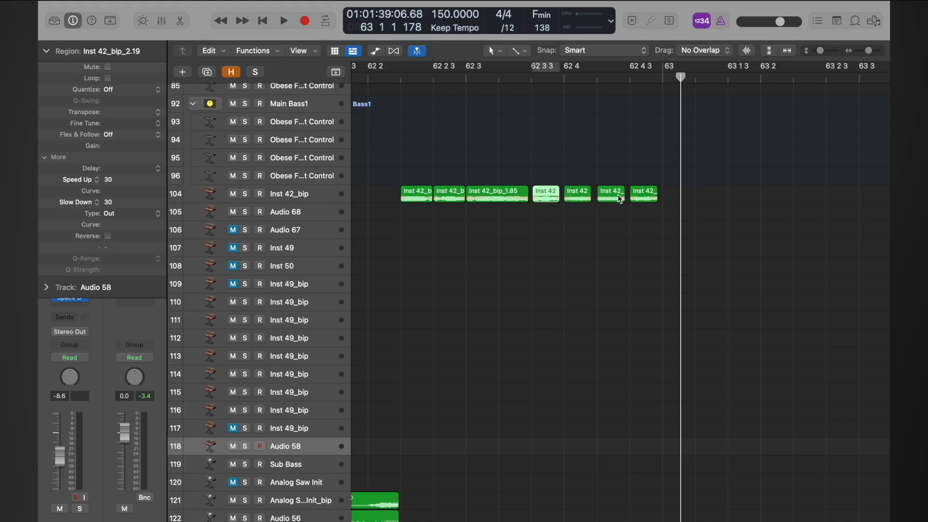
left_click(579, 198)
left_click(615, 198)
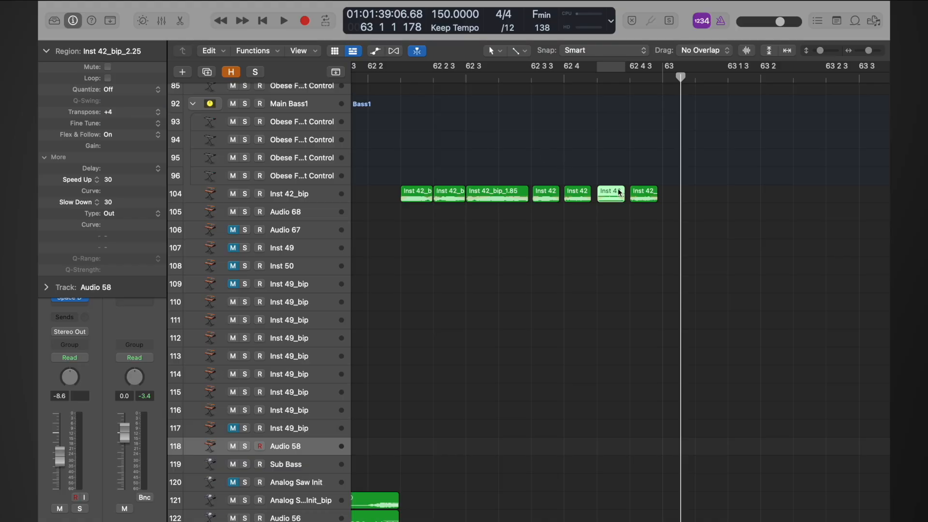
left_click(650, 202)
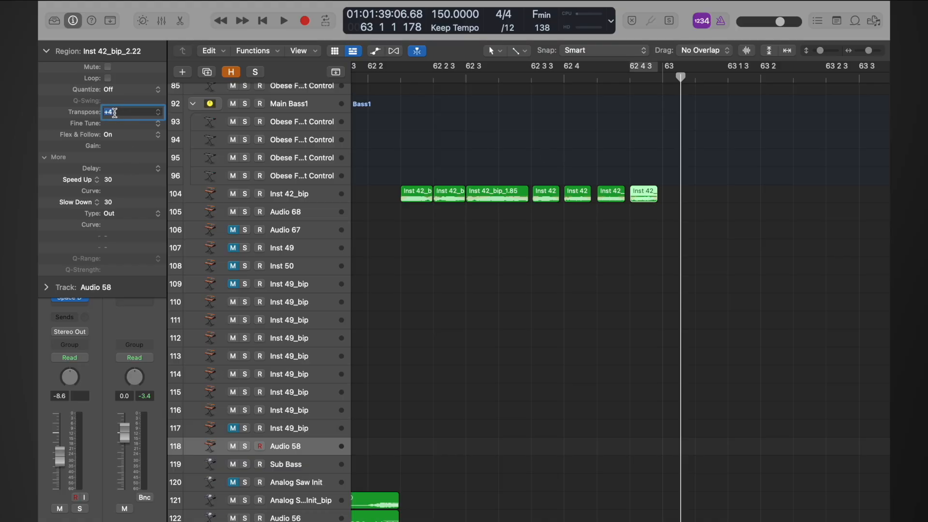
Play back the last four short Inst 42_bip regions, then the whole run in bar 62 from its first region.
left_click(525, 78)
key("space")
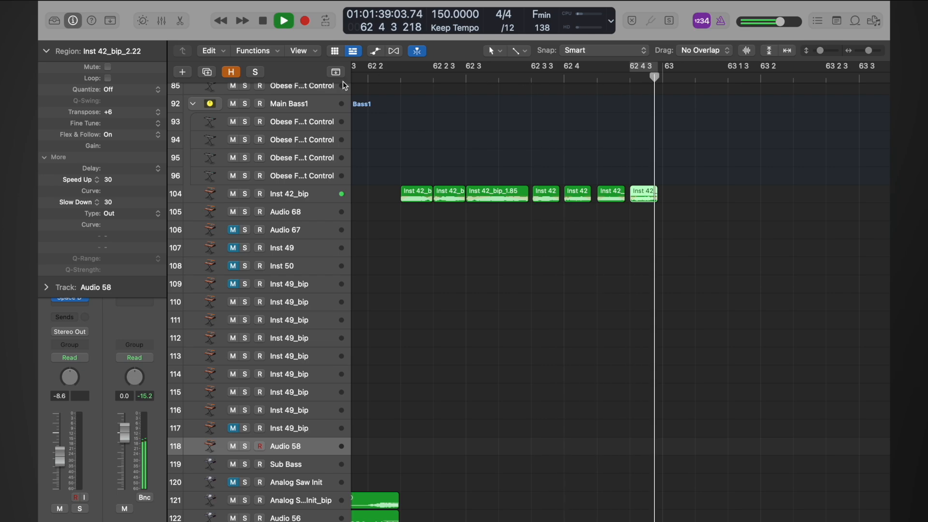
left_click(397, 75)
left_click(397, 75)
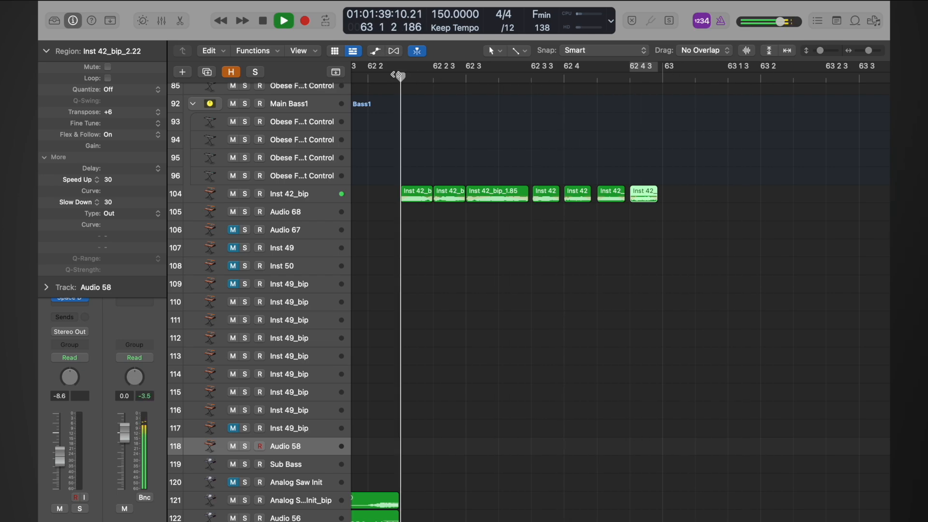
key("space")
Set the last two Inst 42_bip regions of bar 62 to transpose +6 and +9, and play the run back.
left_click(574, 193)
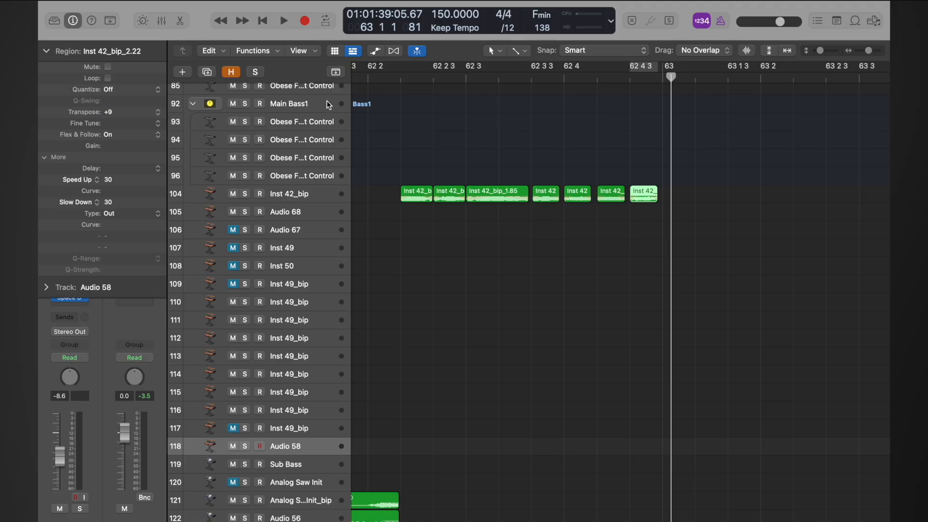
double_click(395, 77)
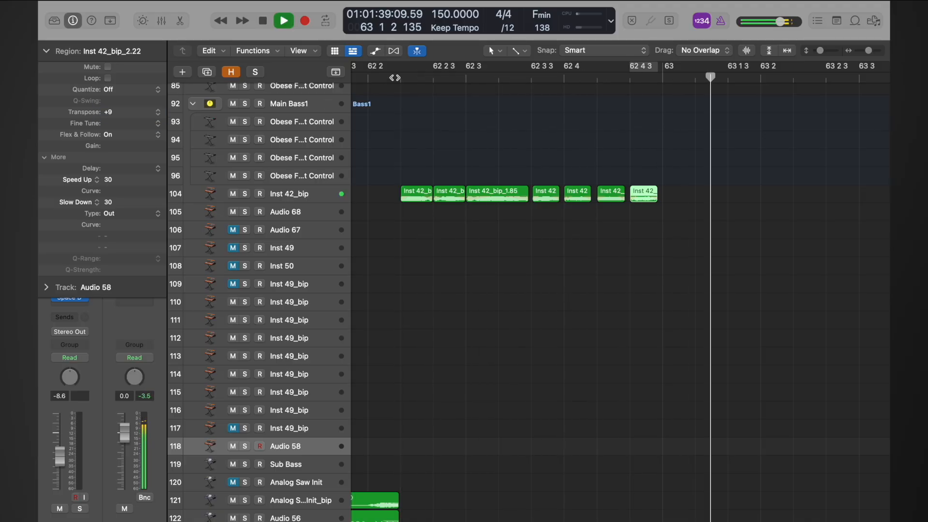
key("space")
Raise the transposition of bar 62's closing Inst 42_bip regions, with +12 on the final one, and play the run back.
left_click(585, 199)
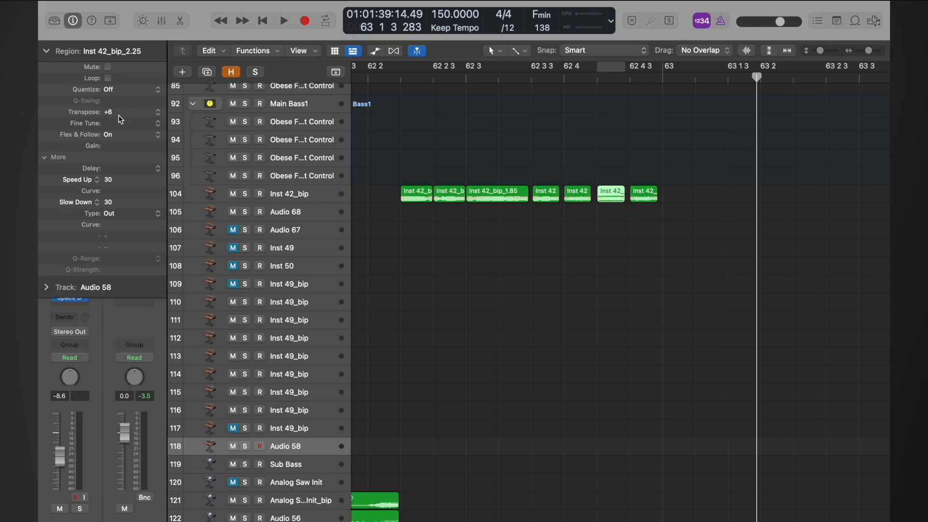
left_click(647, 201)
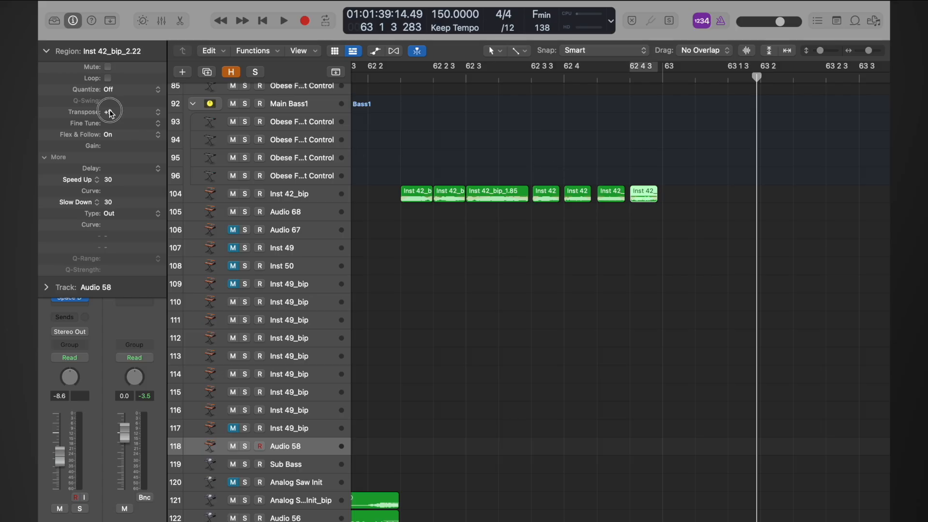
double_click(383, 81)
key("space")
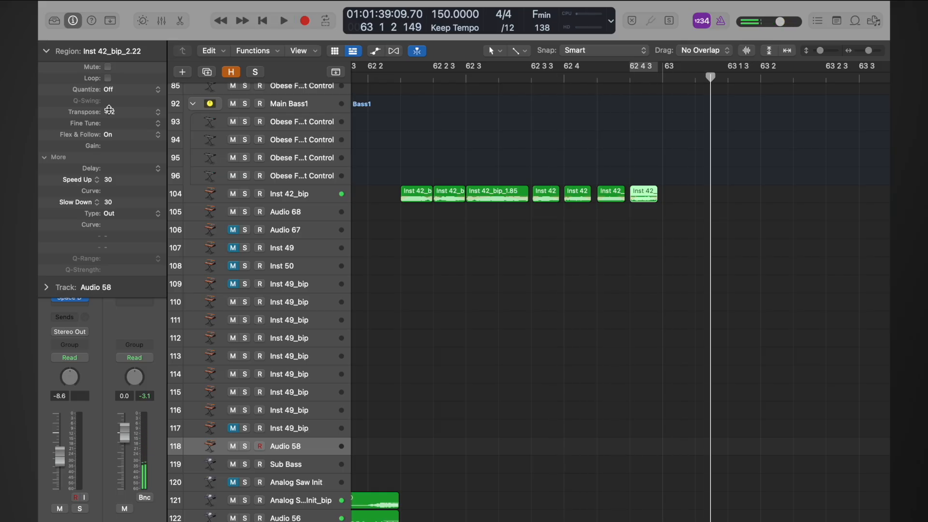
Play back the last four short Inst 42_bip regions at the end of bar 62 several times.
double_click(529, 81)
left_click(529, 81)
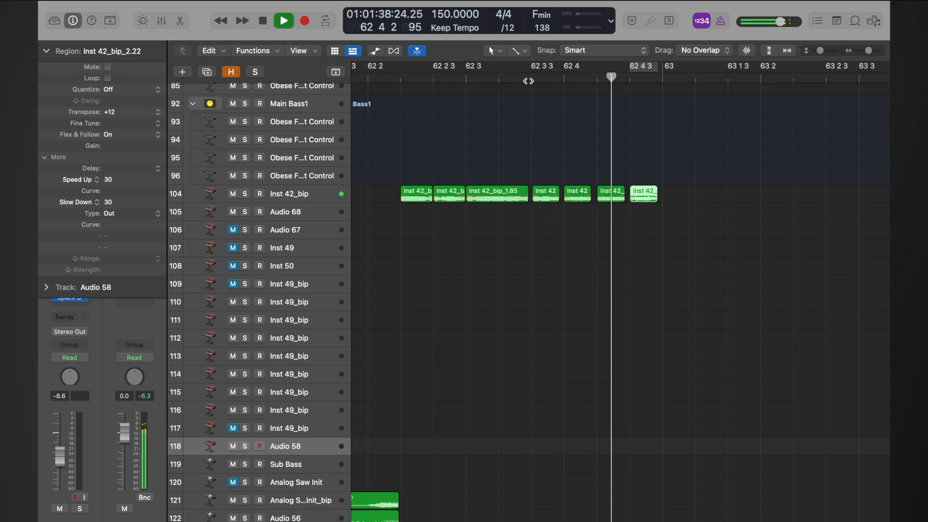
left_click(529, 81)
left_click(529, 81)
left_click(529, 81)
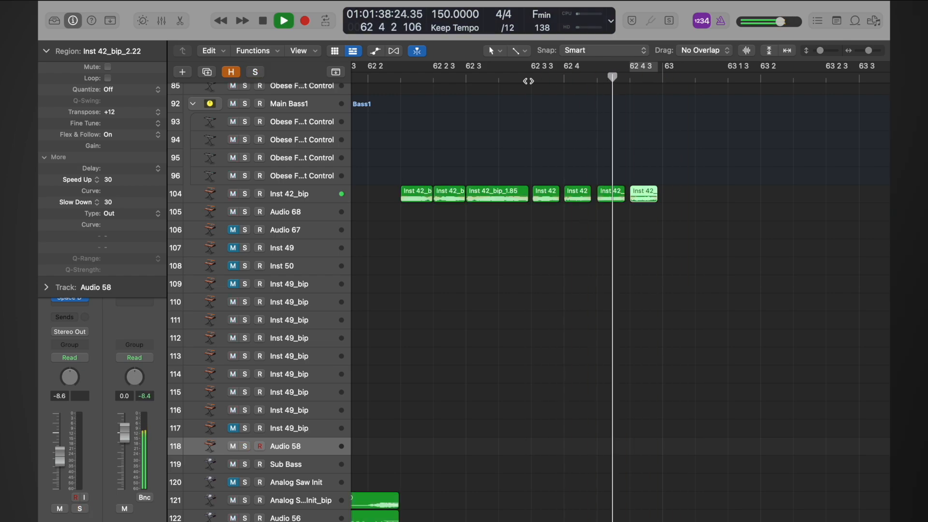
key("space")
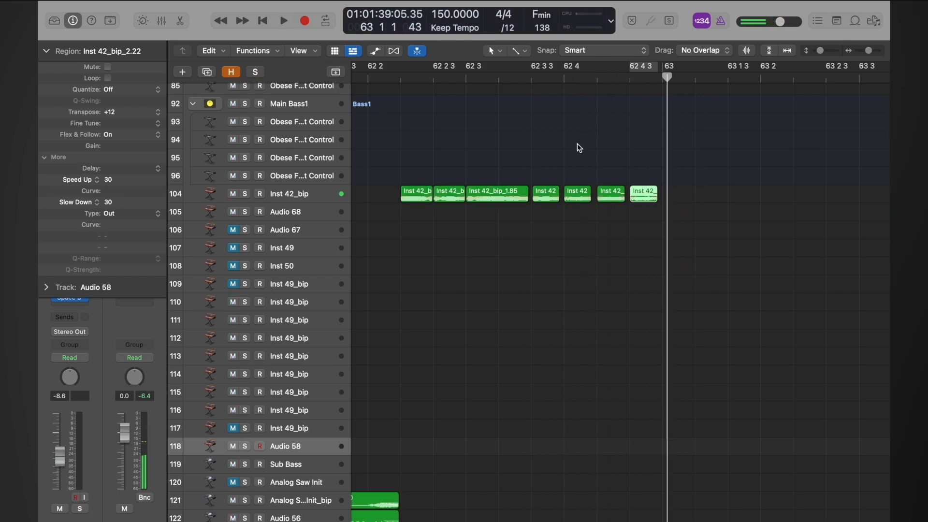
Raise the transposition of bar 62's closing Inst 42_bip regions, with +10 on the second-to-last and +15 on the final one.
left_click(577, 199)
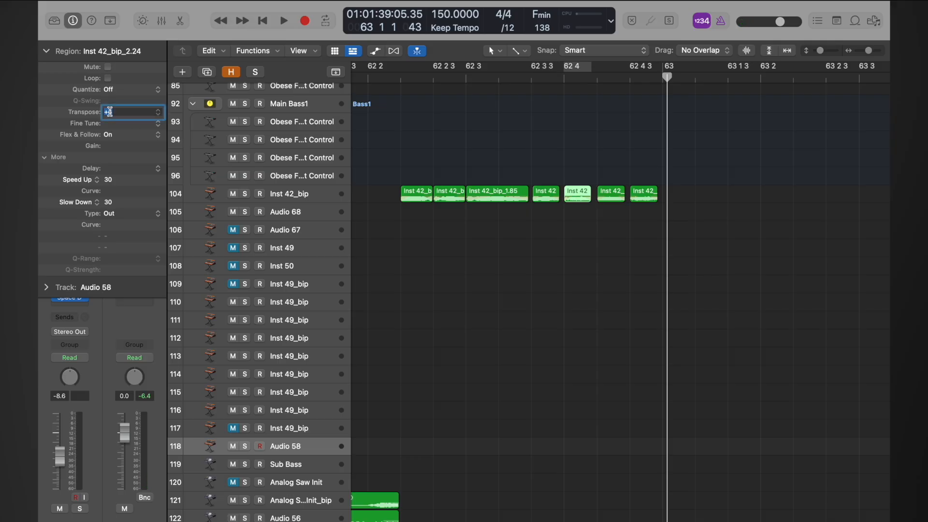
left_click(609, 195)
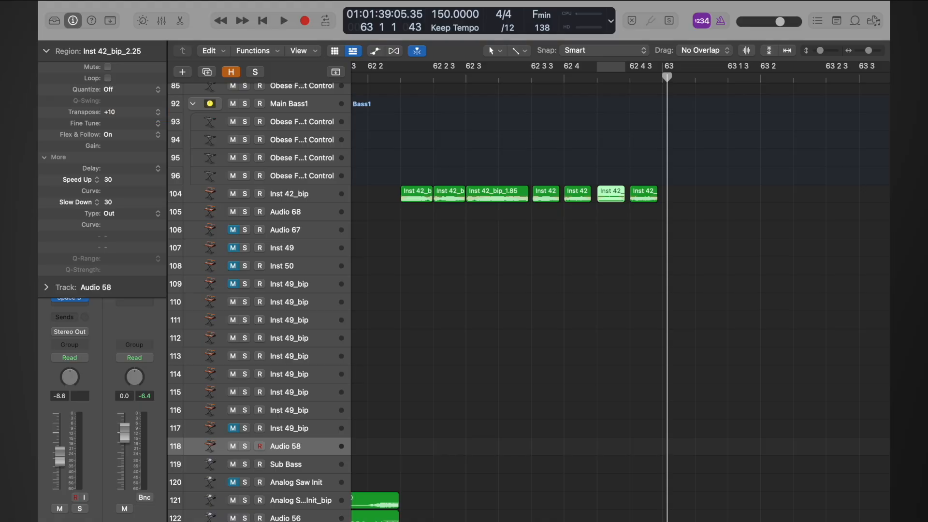
left_click(653, 195)
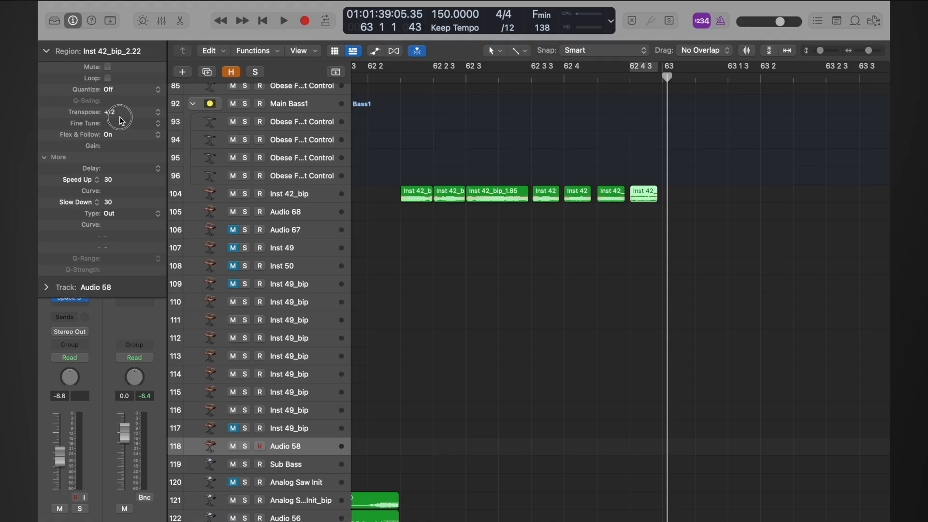
type("15")
key("Return")
Audition the re-pitched Inst 42_bip run from its first region in bar 62 into bar 63.
left_click(404, 81)
key("space")
left_click(404, 82)
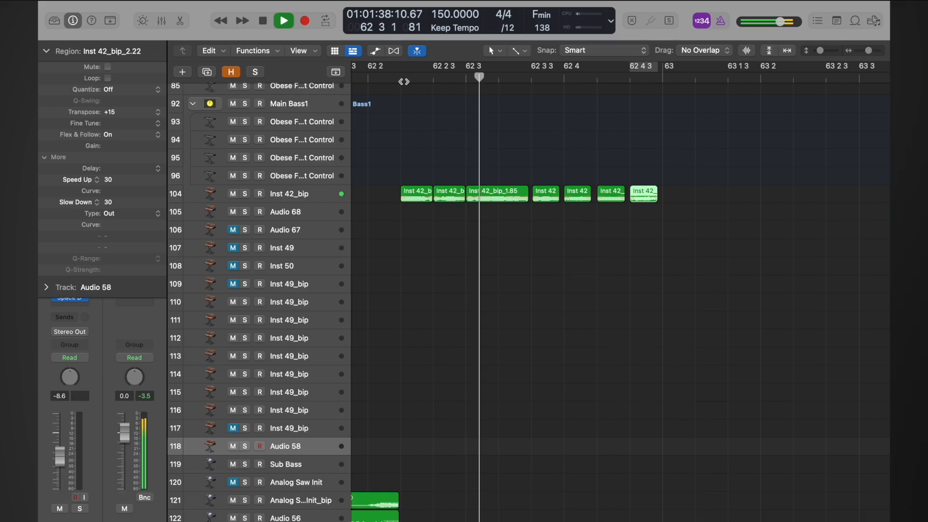
key("space")
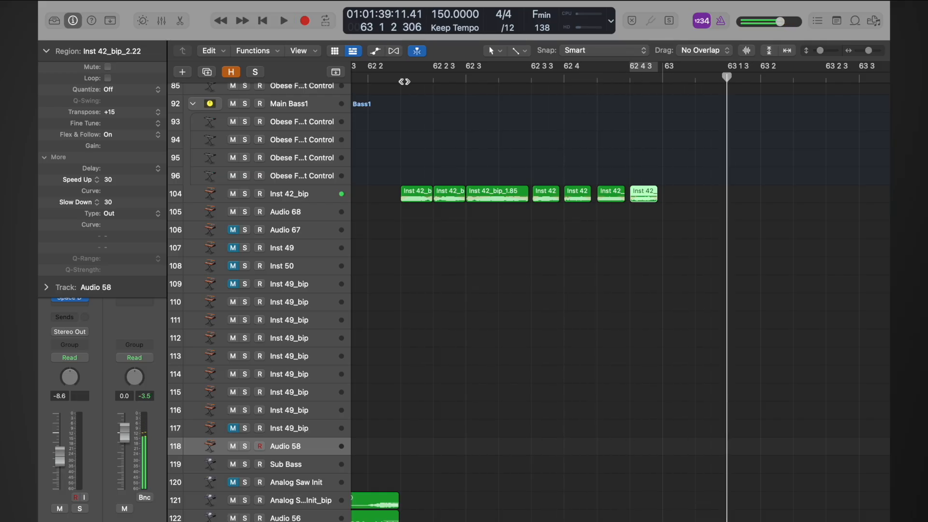
Transpose the last three short Inst 42_bip regions in bar 62 by +6, +12 and +18, and play back the closing regions.
left_click(552, 196)
left_click(583, 196)
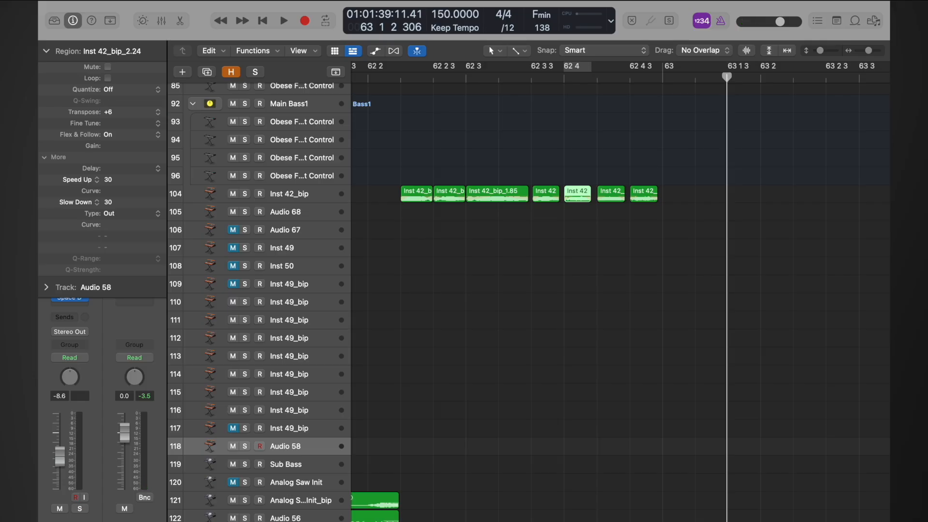
double_click(110, 112)
type("12")
key("Return")
left_click(645, 191)
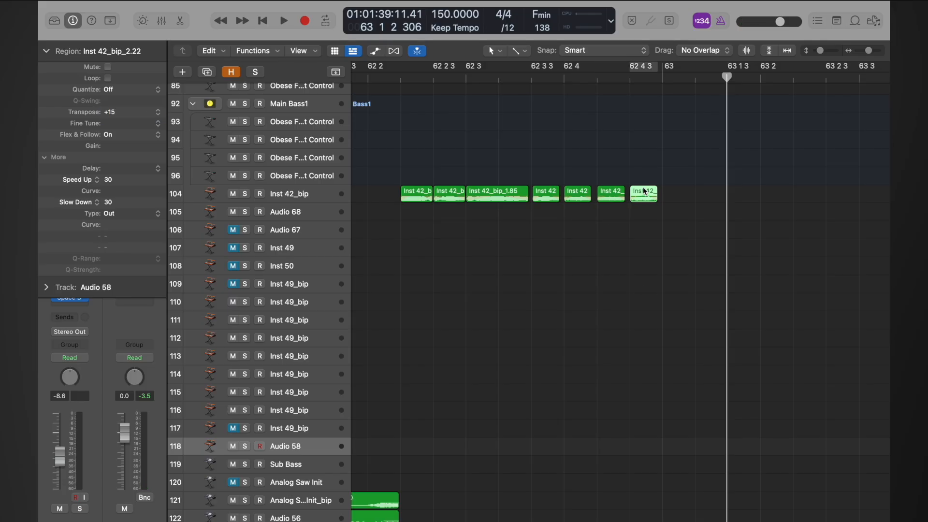
double_click(122, 111)
type("18")
key("Return")
double_click(525, 80)
left_click(525, 80)
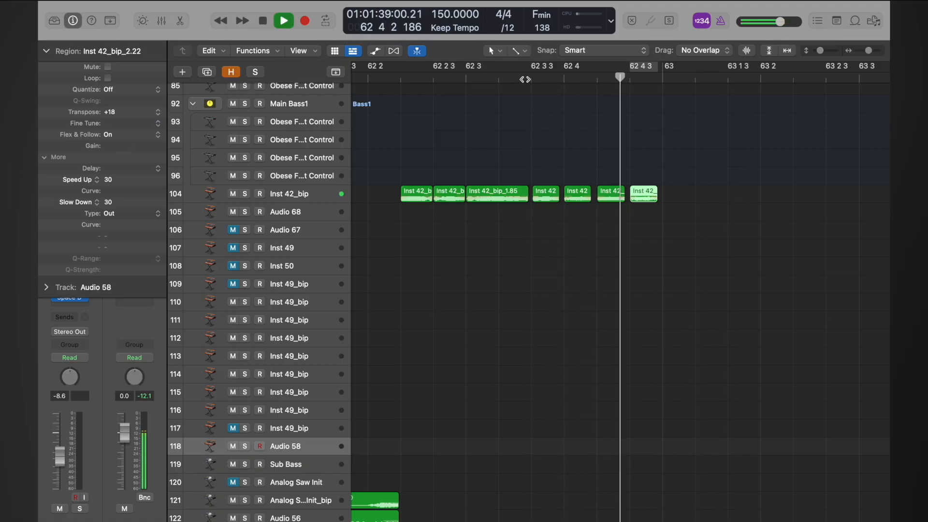
Play back the re-pitched Inst 42_bip run, including a pass from the start of bar 62 into bar 63.
left_click(526, 79)
key("space")
scroll(525, 79, "down", 5)
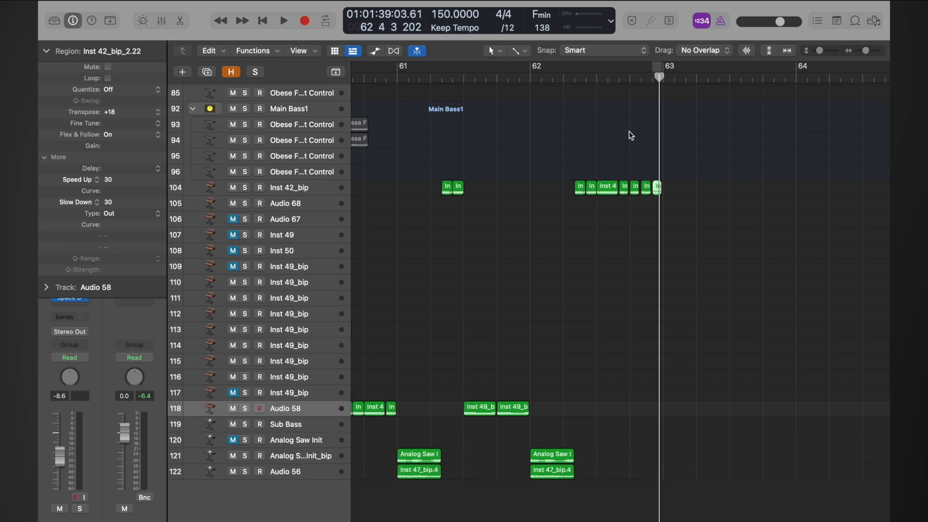
double_click(530, 75)
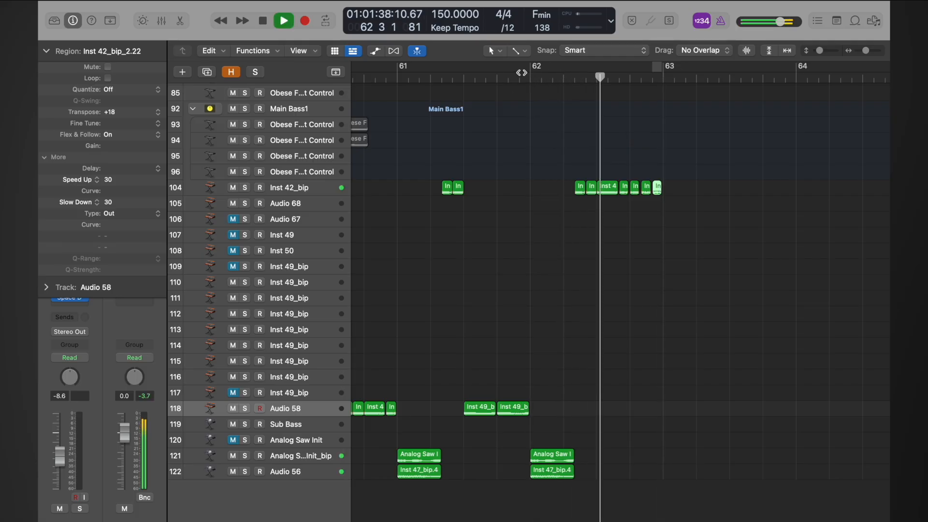
key("space")
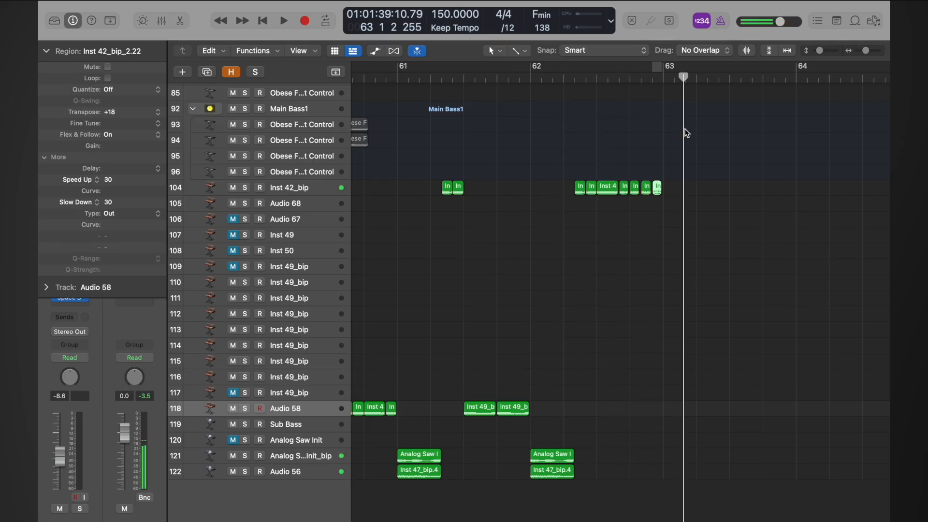
Set the transposition of the third-to-last short Inst 42_bip region in bar 62 to +8.
scroll(687, 209, "up", 5)
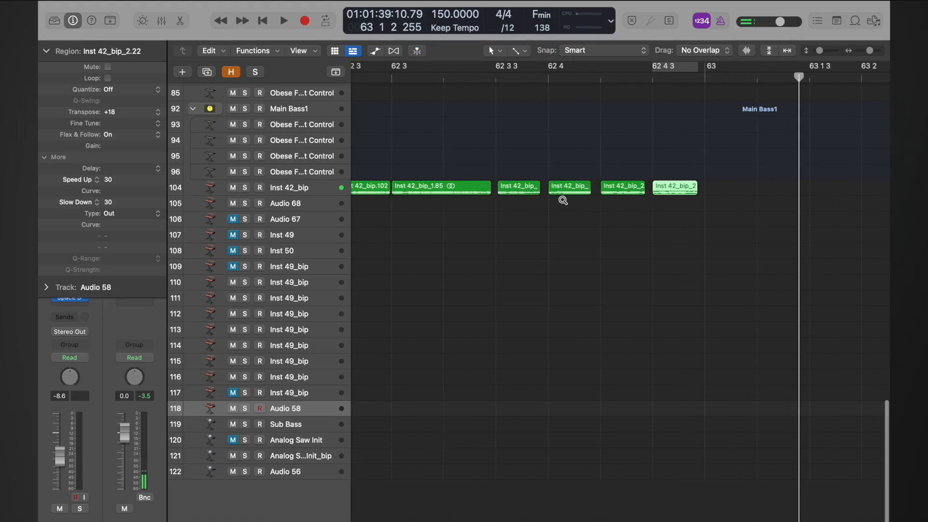
scroll(562, 200, "up", 3)
left_click(576, 192)
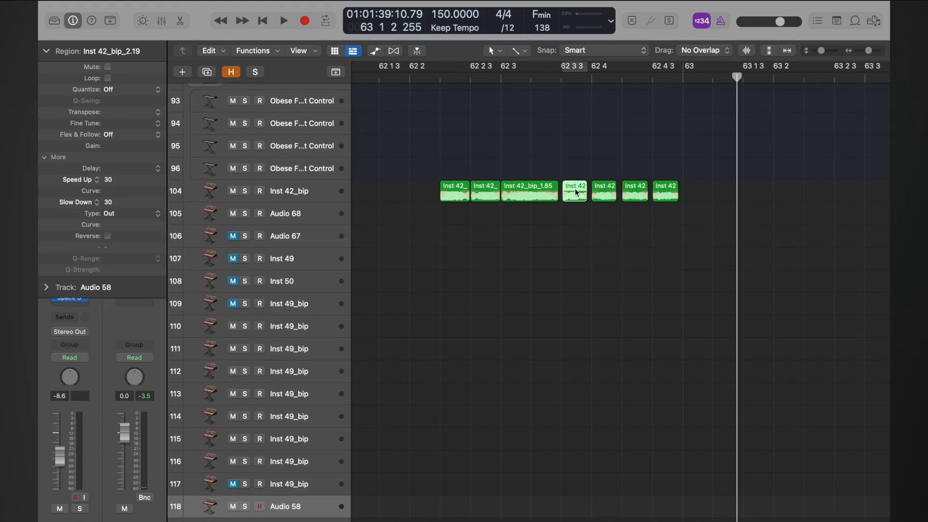
left_click(610, 198)
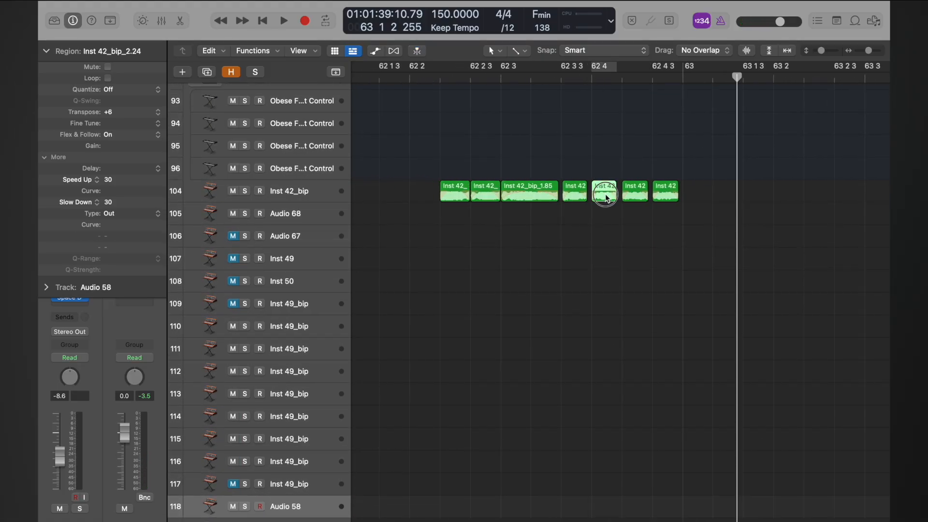
double_click(116, 113)
type("8")
key("Return")
Transpose the second-to-last Inst 42_bip region in bar 62 by +16 and the final one by +24.
left_click(630, 192)
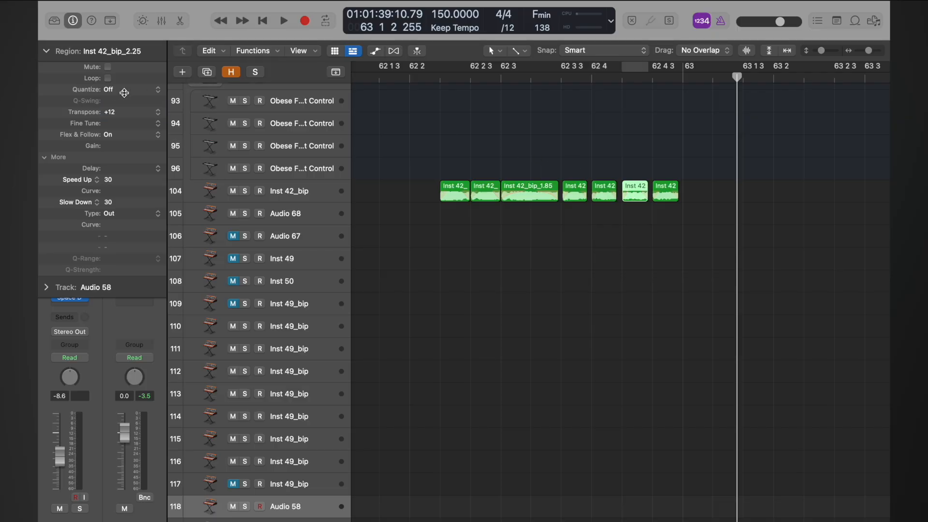
double_click(117, 111)
type("16")
key("Return")
left_click(666, 194)
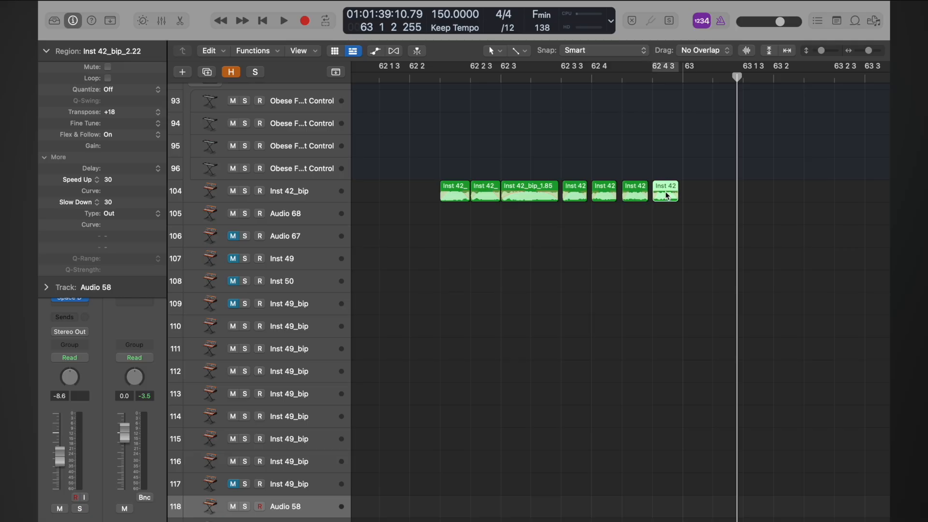
double_click(116, 114)
type("24")
key("Return")
Audition the Inst 42_bip run in bar 62, including a pass from just before bar 61 into bar 64.
double_click(440, 79)
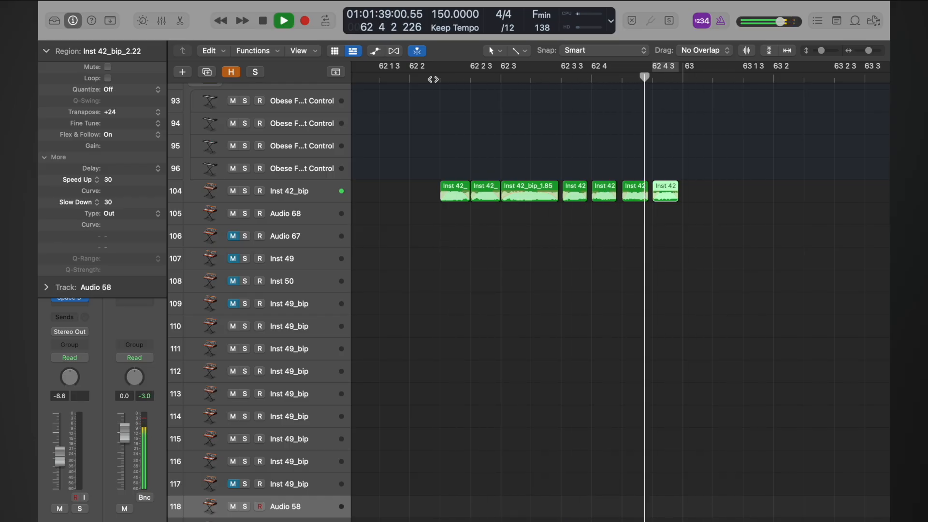
key("space")
scroll(456, 115, "down", 6)
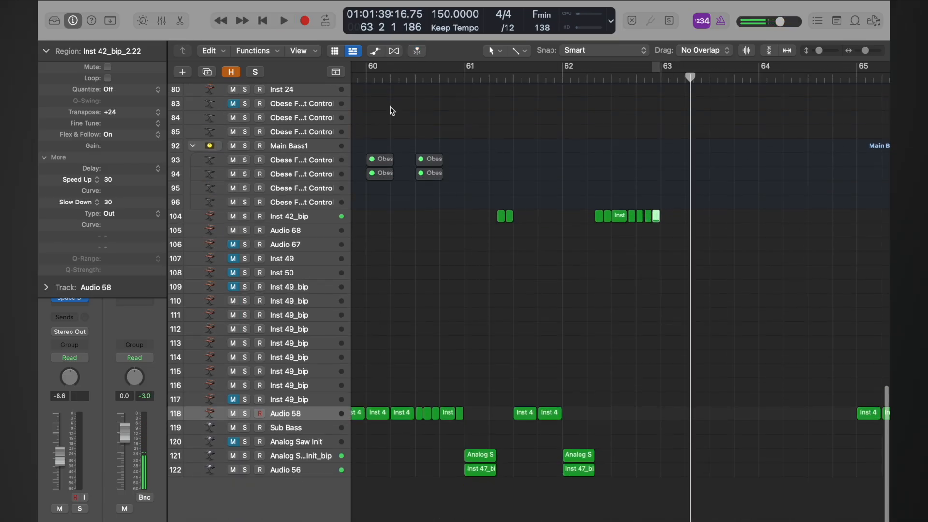
double_click(460, 79)
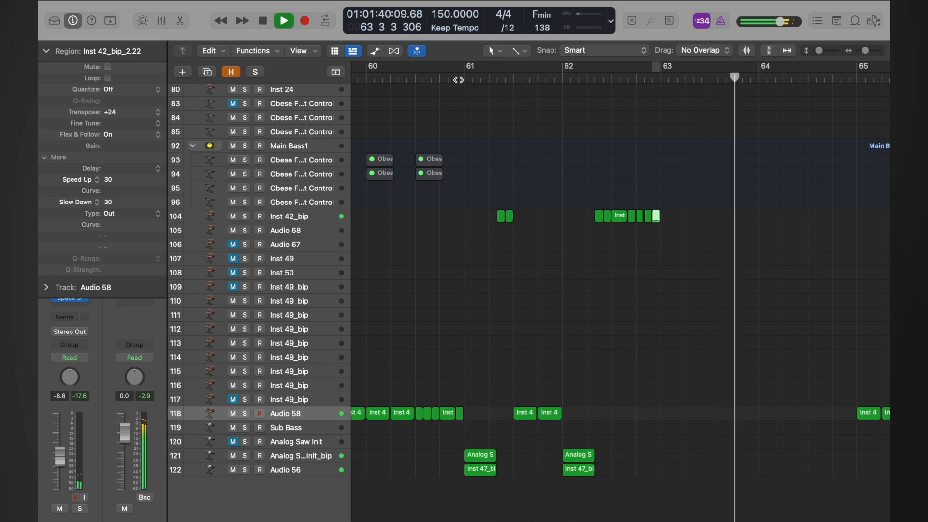
key("space")
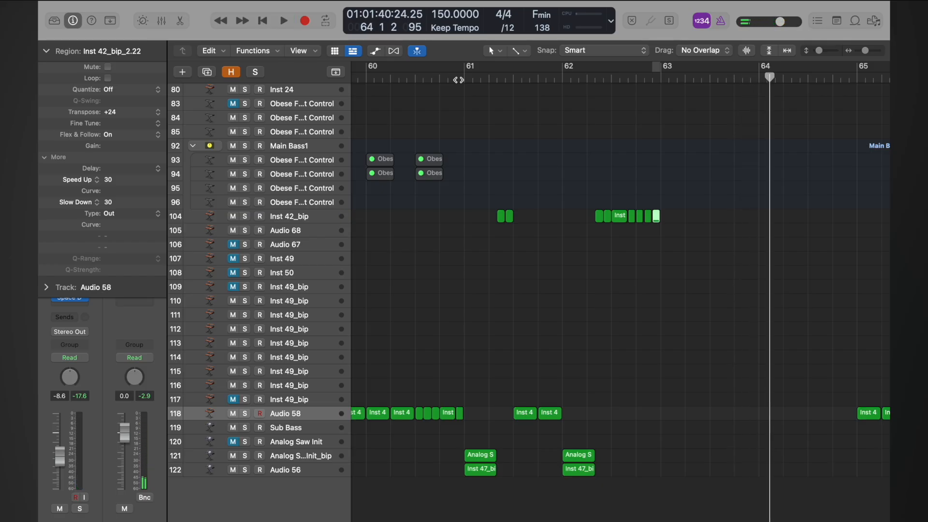
Solo the Inst 42_bip track and play back its closing regions in bar 62 repeatedly.
left_click(246, 217)
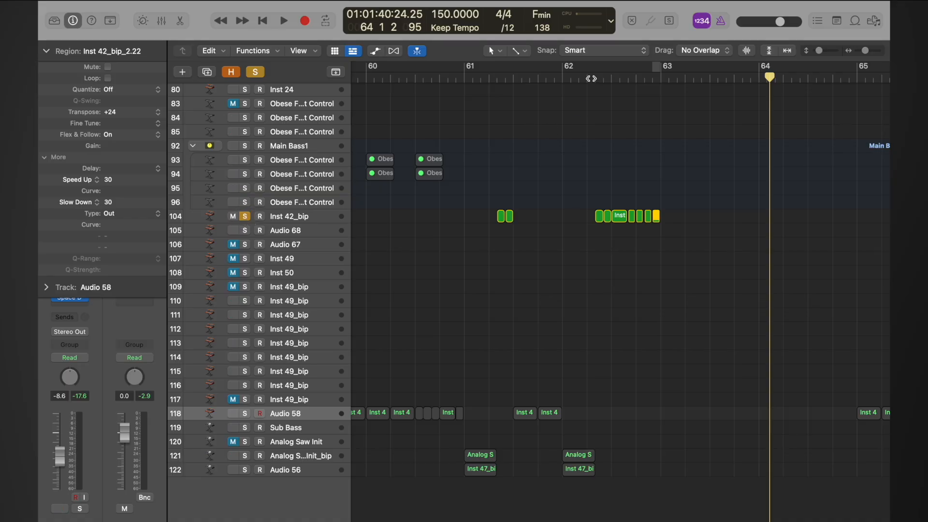
left_click(588, 78)
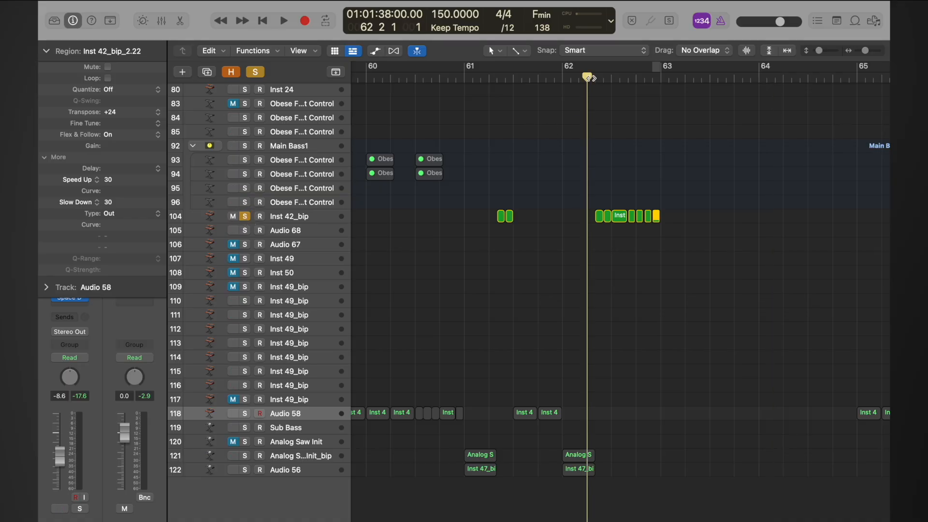
key("space")
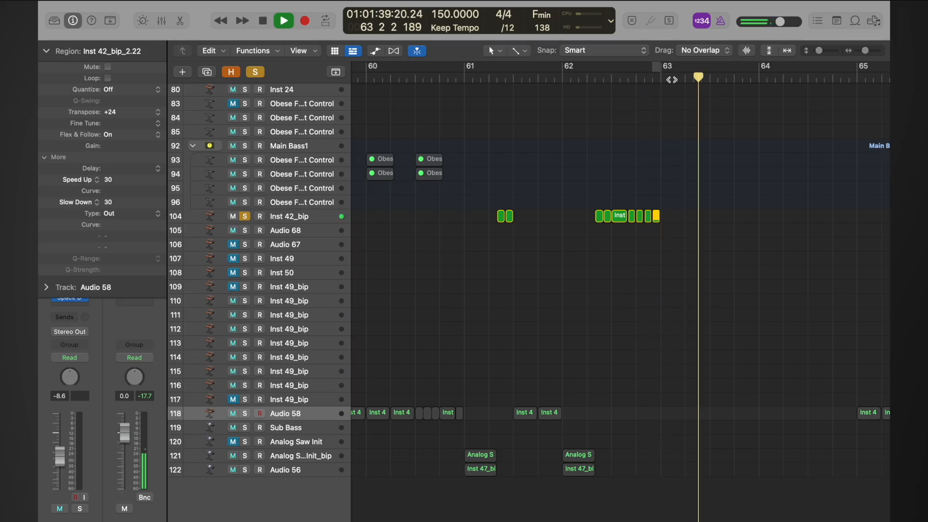
left_click(626, 77)
left_click(624, 79)
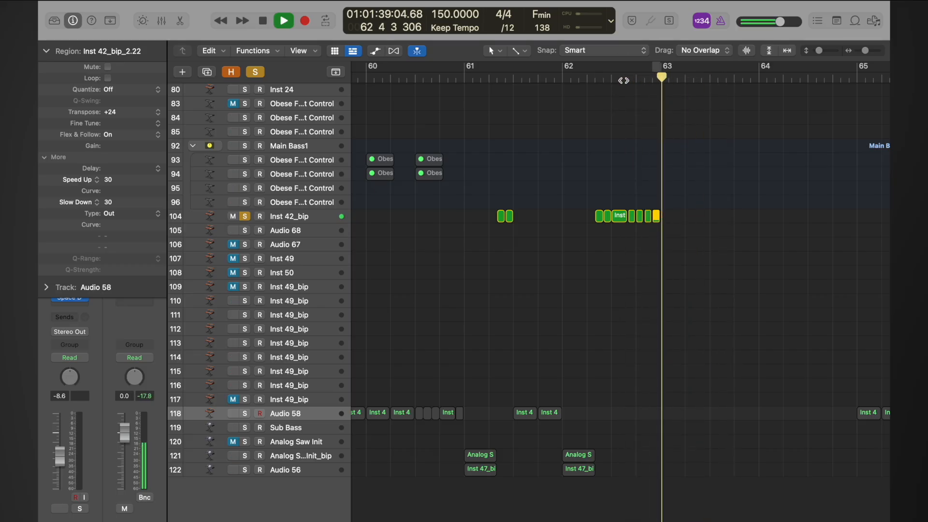
key("space")
left_click(624, 81)
key("space")
key("space")
left_click(624, 80)
key("space")
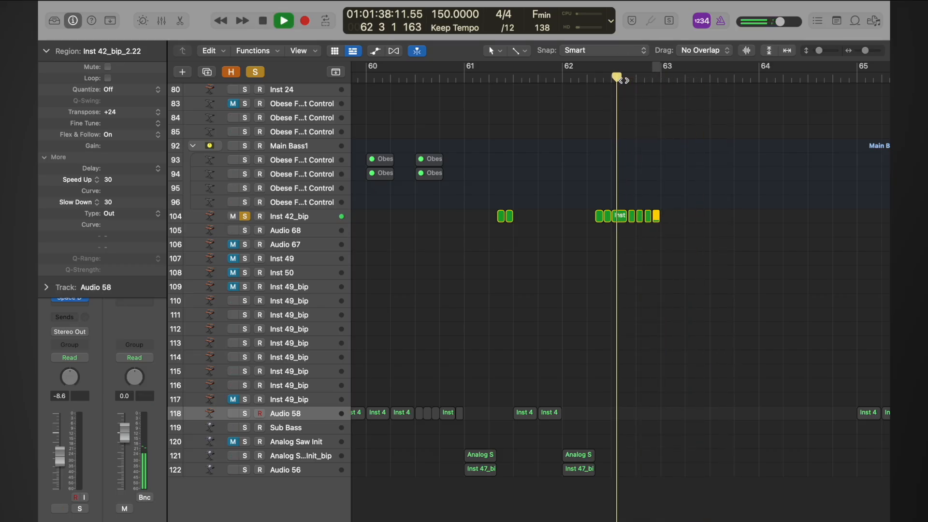
key("space")
Try transpositions of +12 on the third-to-last and +18 on the second-to-last Inst 42_bip region in bar 62, and play them back.
left_click(640, 217)
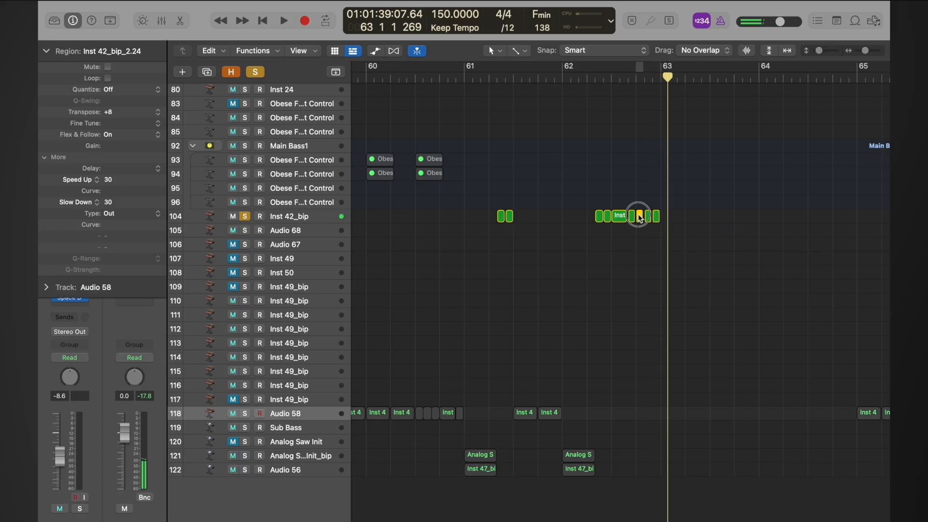
double_click(118, 112)
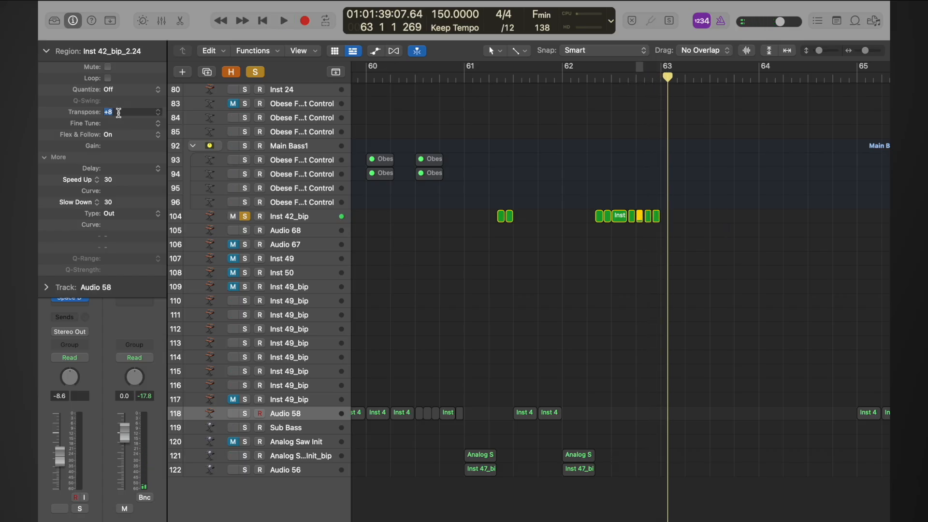
type("12")
key("Return")
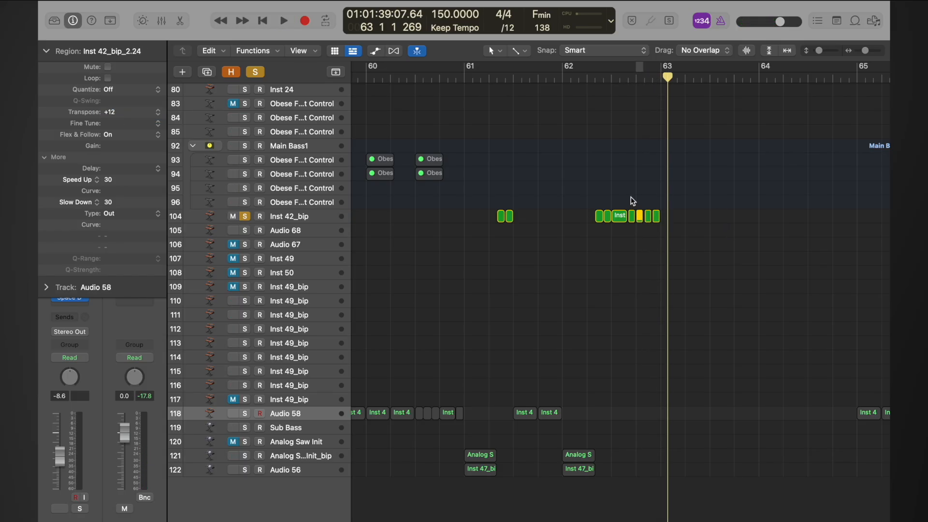
left_click(648, 217)
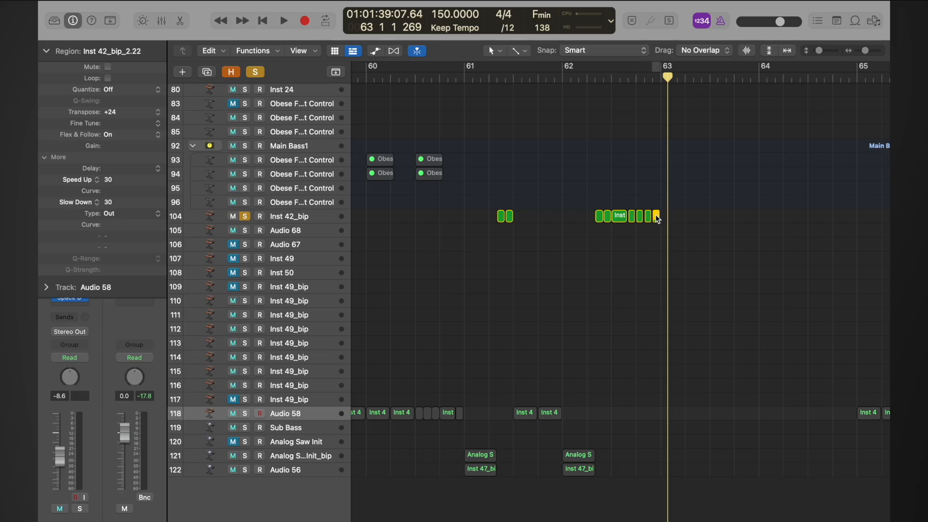
double_click(112, 111)
type("18")
key("Return")
left_click(616, 77)
key("space")
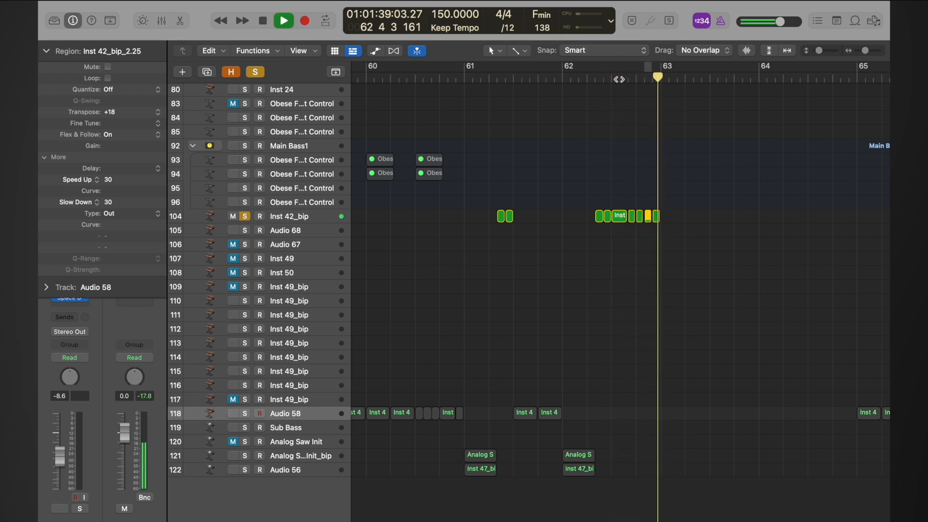
key("space")
Undo the latest transposition changes on the Inst 42_bip regions and replay the end of bar 62 in solo.
key("super+z")
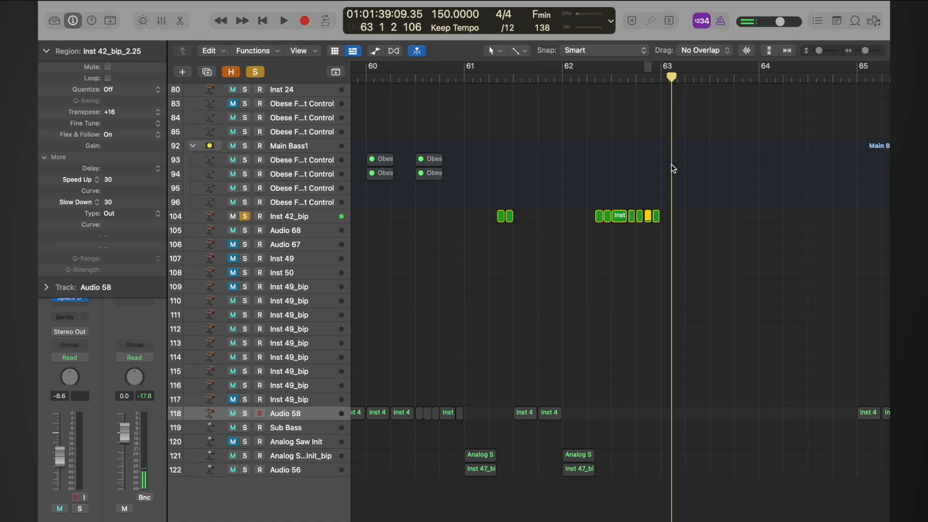
left_click(633, 76)
key("space")
left_click(617, 76)
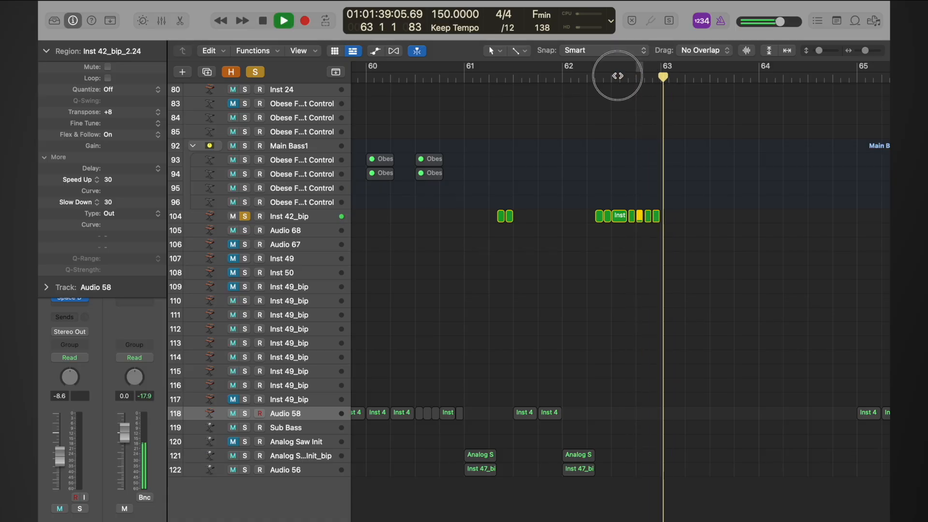
left_click(635, 76)
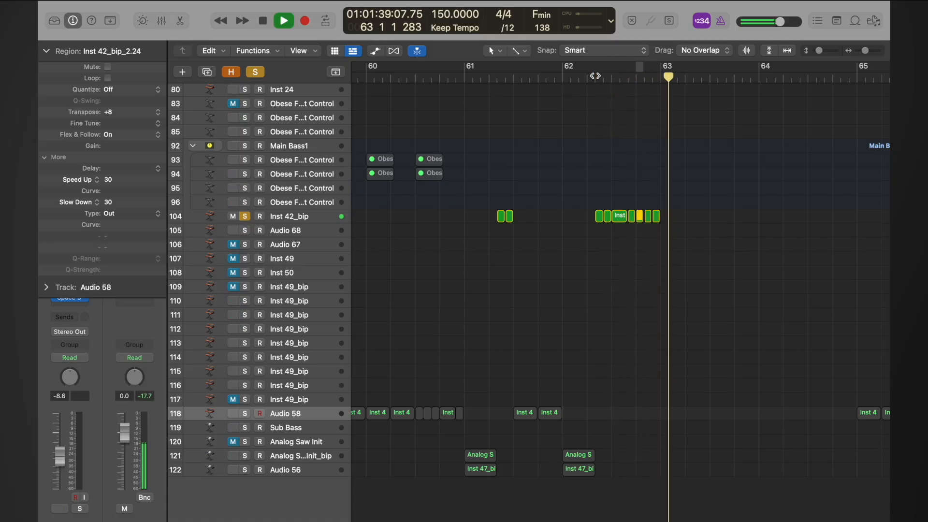
key("space")
Turn off the solo on the Inst 42_bip track.
left_click(255, 71)
scroll(658, 182, "down", 5)
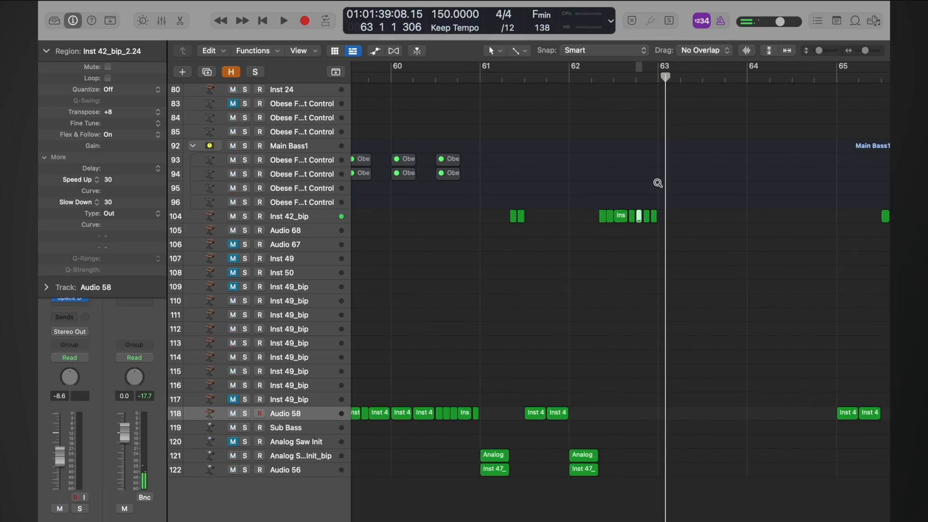
scroll(598, 160, "down", 8)
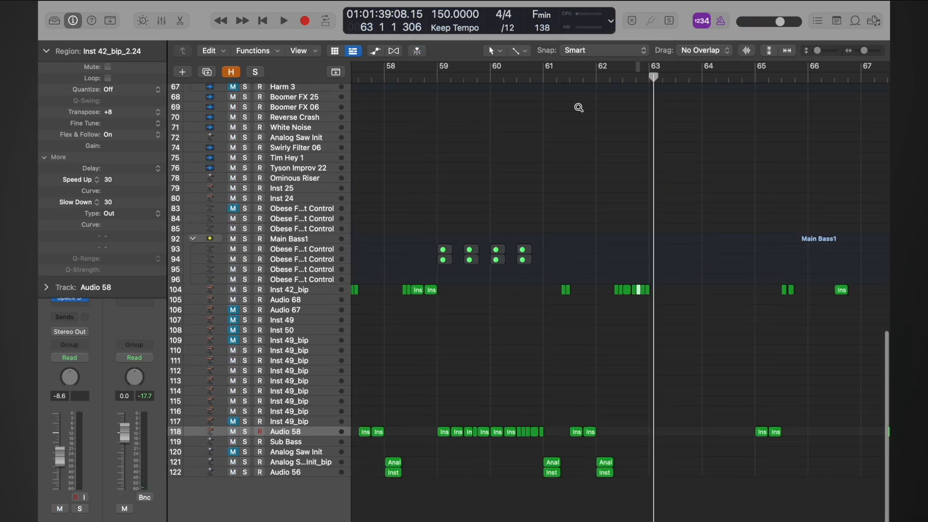